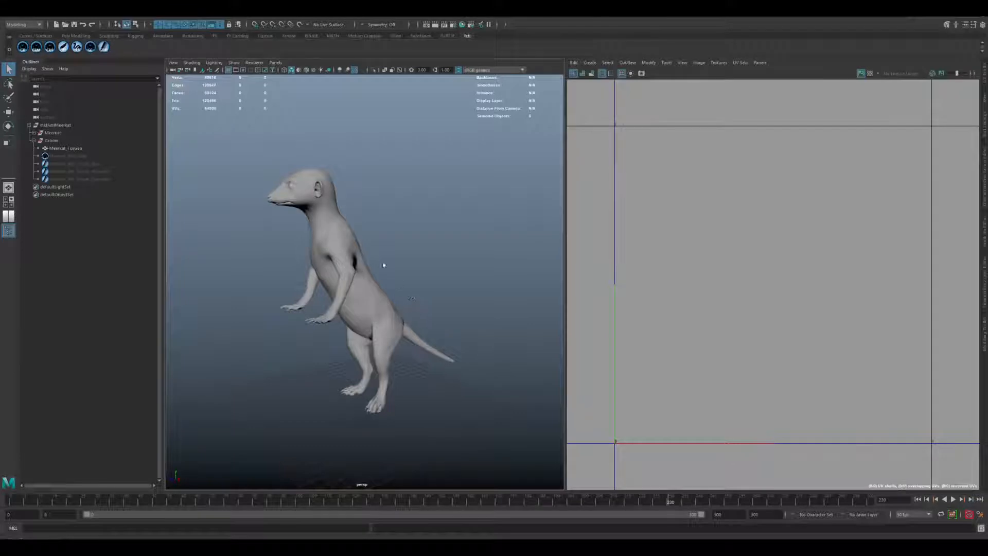
Examine the meerkat model from several sides and compare the Meerkat group with the Meerkat_FurGeo mesh and its UV layout.
{"action": "left_click_drag", "start_coordinate": [444, 294], "coordinate": [421, 292], "text": "alt"}
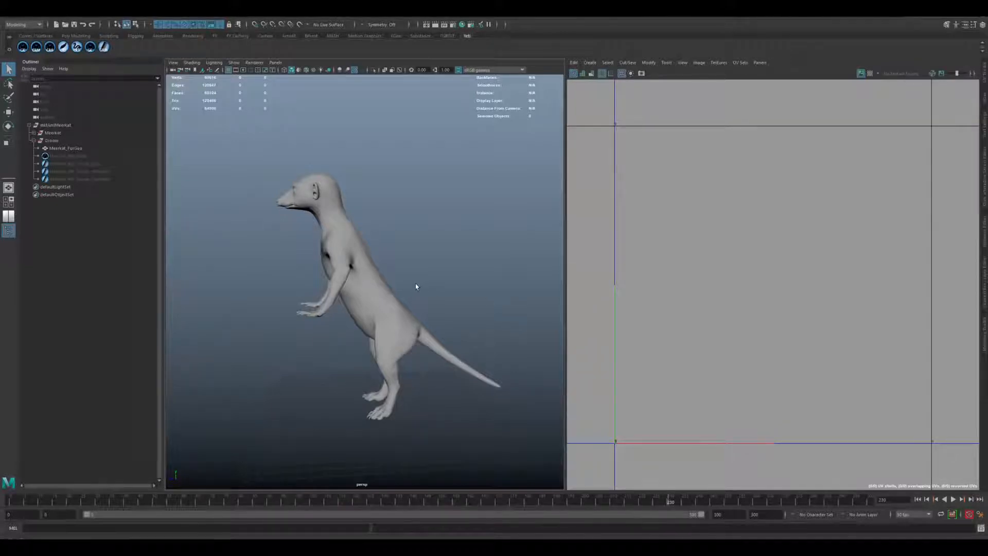
{"action": "mouse_move", "coordinate": [398, 285]}
{"action": "left_mouse_down", "text": "alt"}
{"action": "mouse_move", "coordinate": [418, 280]}
{"action": "mouse_move", "coordinate": [390, 277]}
{"action": "left_mouse_up", "text": "alt"}
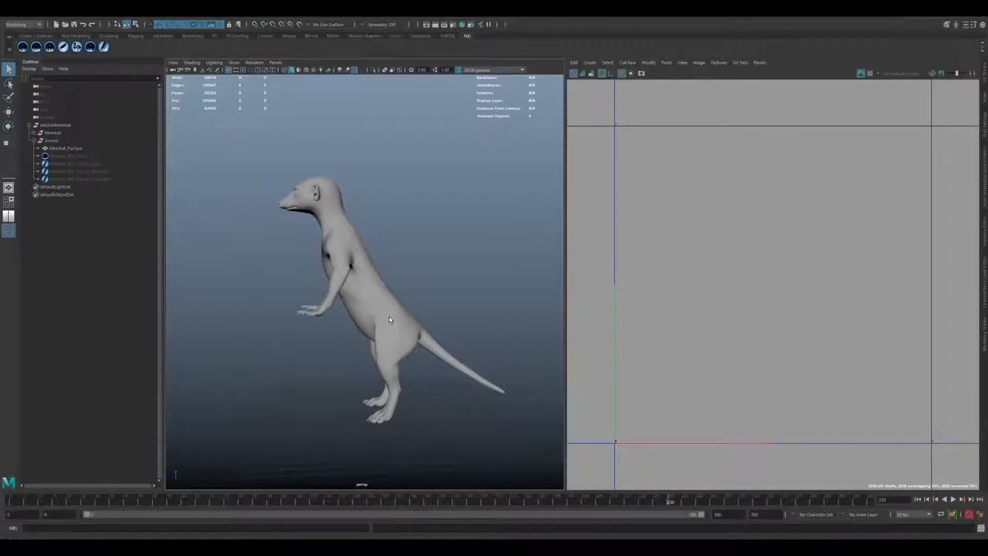
{"action": "right_click_drag", "start_coordinate": [337, 326], "coordinate": [409, 347], "text": "alt"}
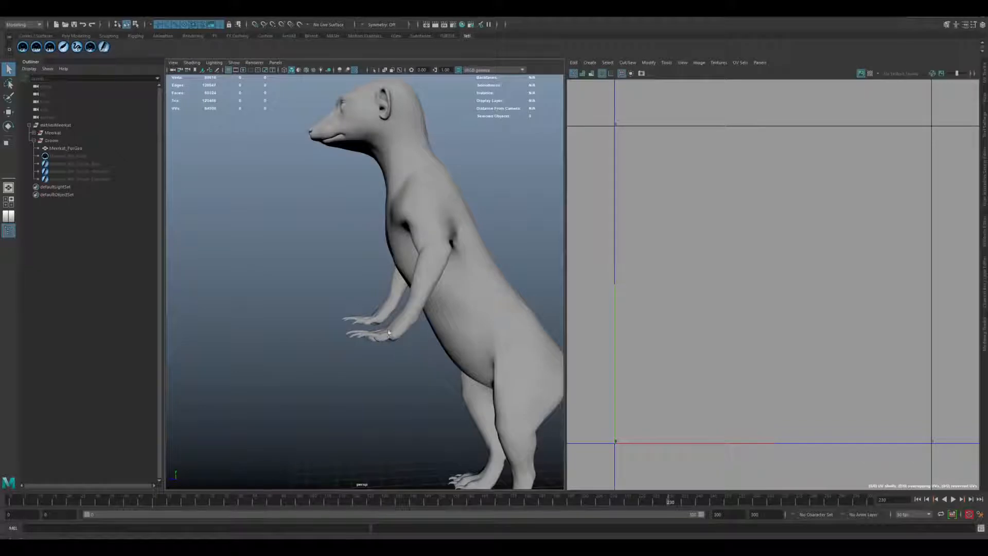
{"action": "left_click_drag", "start_coordinate": [371, 360], "coordinate": [422, 350], "text": "alt"}
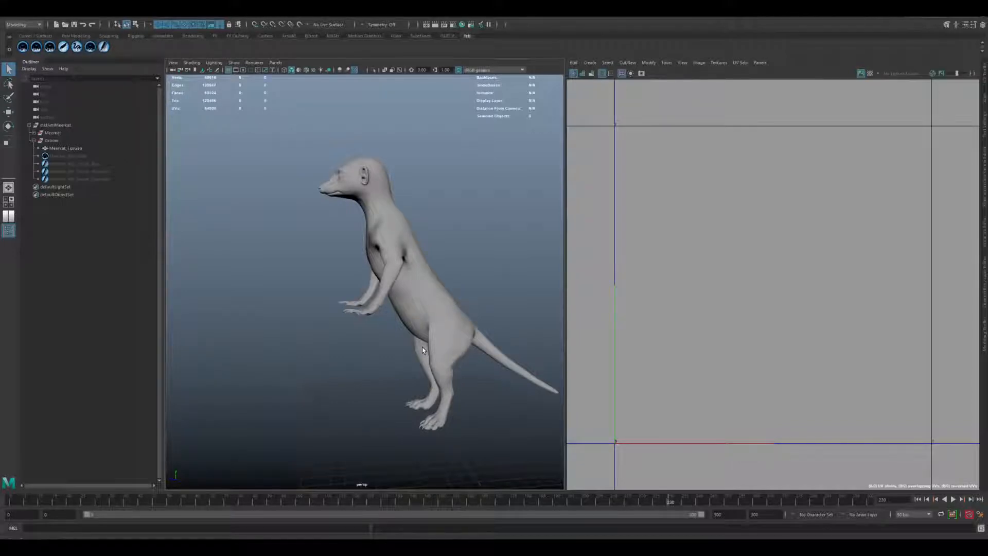
{"action": "left_click_drag", "start_coordinate": [419, 316], "coordinate": [374, 329], "text": "alt"}
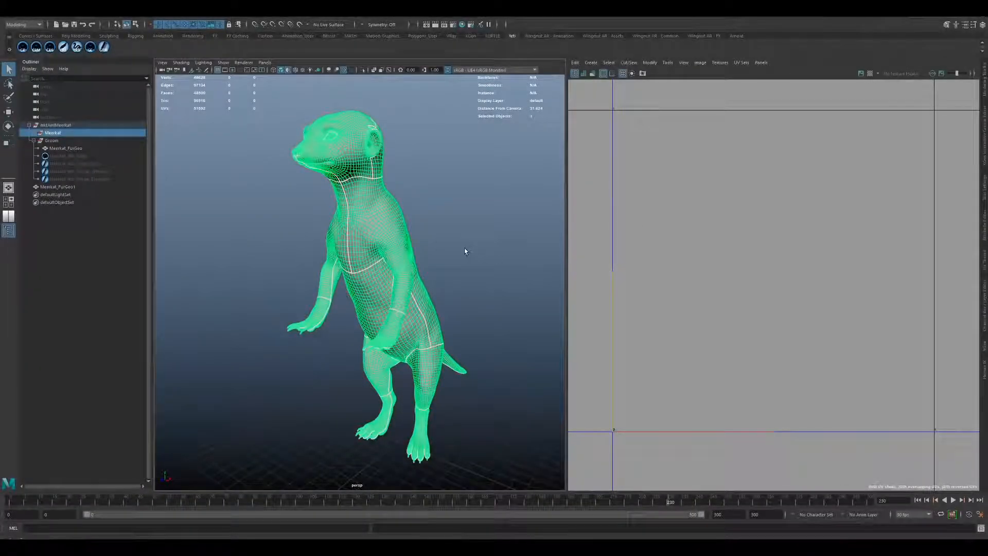
{"action": "left_click_drag", "start_coordinate": [293, 225], "coordinate": [362, 226], "text": "alt"}
{"action": "left_click", "coordinate": [415, 228]}
{"action": "mouse_move", "coordinate": [433, 233]}
{"action": "left_mouse_down", "text": "alt"}
{"action": "mouse_move", "coordinate": [385, 234]}
{"action": "mouse_move", "coordinate": [442, 234]}
{"action": "left_mouse_up", "text": "alt"}
{"action": "left_click", "coordinate": [384, 234]}
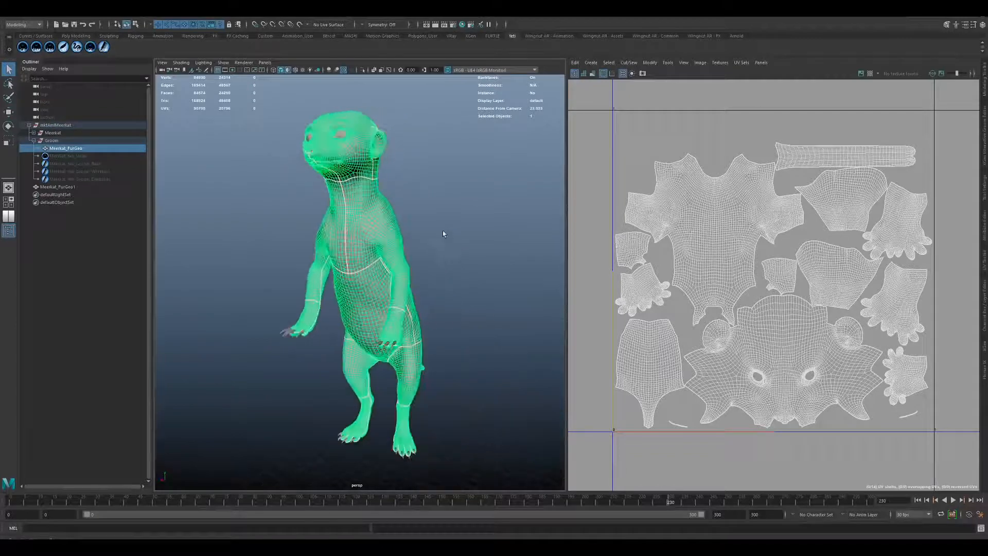
{"action": "left_click", "coordinate": [283, 234]}
{"action": "left_click_drag", "start_coordinate": [280, 335], "coordinate": [289, 363], "text": "alt"}
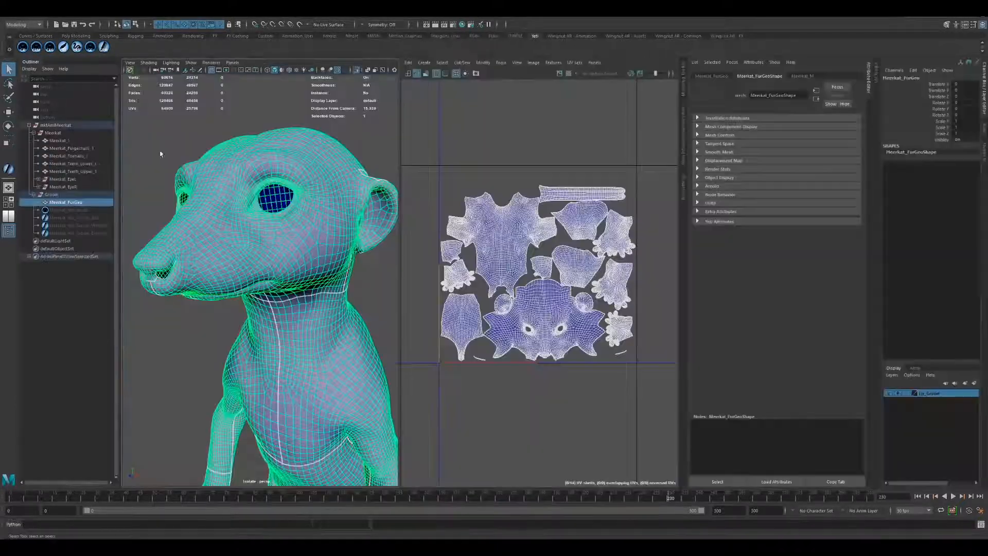
Inspect the Meerkat_FurGeo mesh close up around the mouth, nostrils and eye openings.
{"action": "left_click_drag", "start_coordinate": [227, 258], "coordinate": [249, 243], "text": "alt"}
{"action": "right_click_drag", "start_coordinate": [249, 243], "coordinate": [285, 287], "text": "alt"}
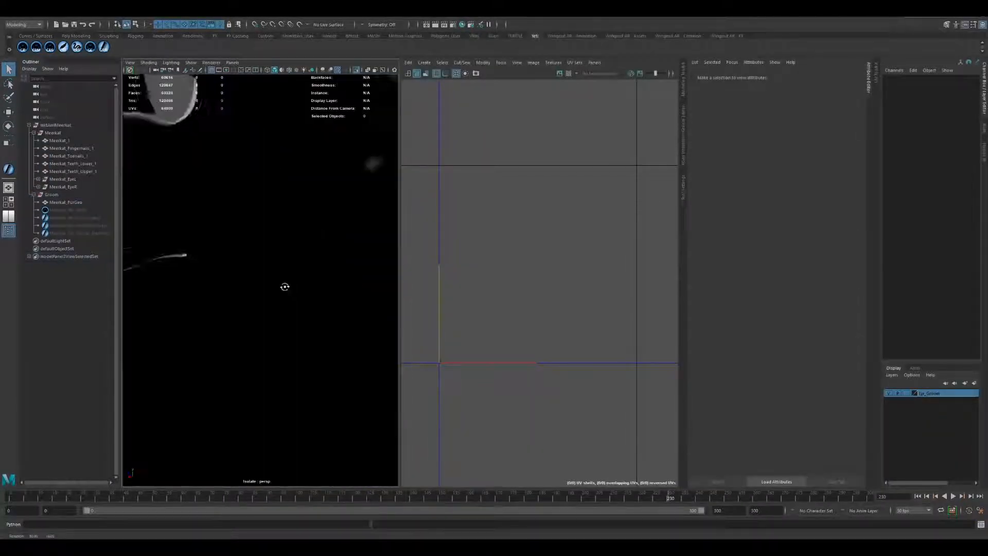
{"action": "left_click_drag", "start_coordinate": [285, 287], "coordinate": [233, 260], "text": "alt"}
{"action": "middle_click_drag", "start_coordinate": [234, 259], "coordinate": [296, 265], "text": "alt"}
{"action": "left_click", "coordinate": [296, 265]}
{"action": "left_click_drag", "start_coordinate": [297, 287], "coordinate": [253, 276], "text": "alt"}
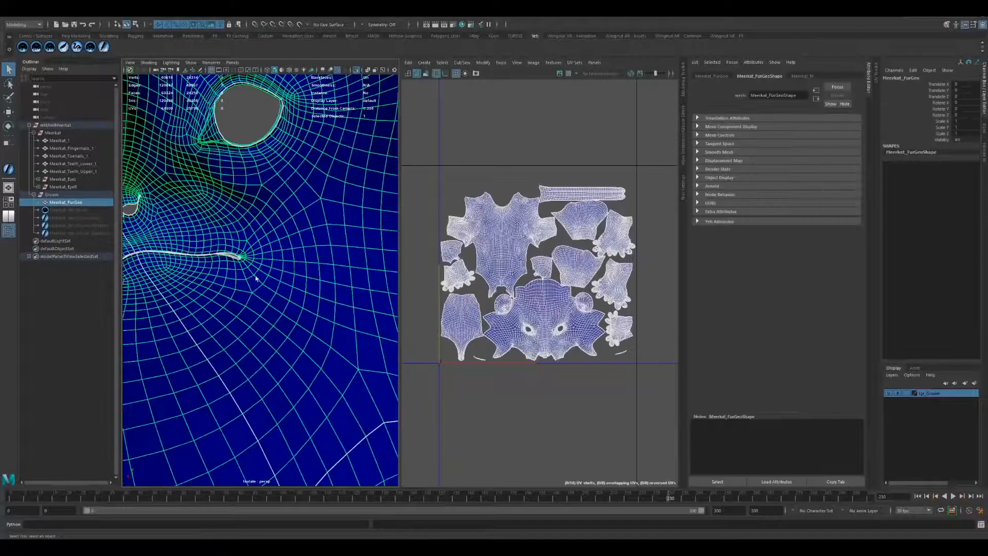
{"action": "middle_click_drag", "start_coordinate": [252, 276], "coordinate": [301, 256], "text": "alt"}
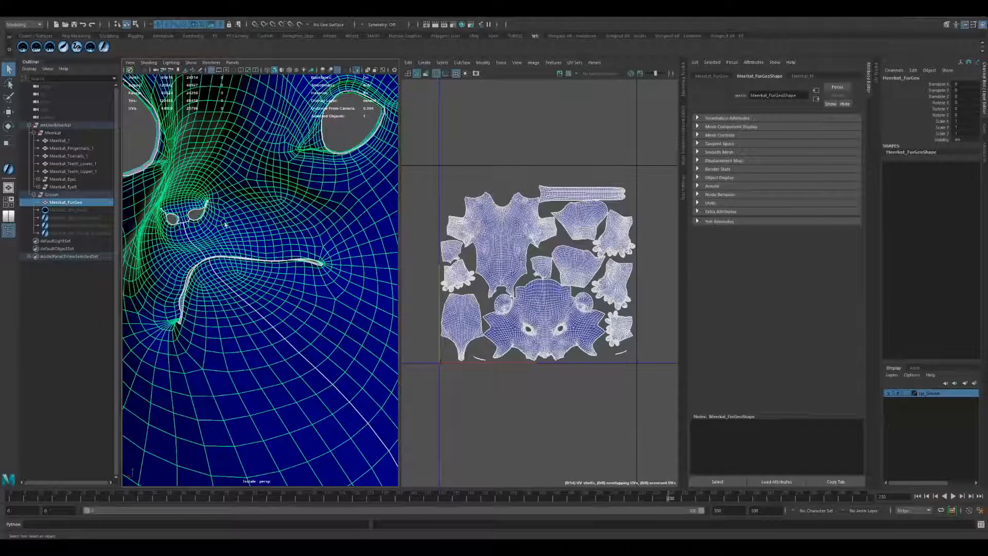
{"action": "left_click_drag", "start_coordinate": [305, 187], "coordinate": [307, 289], "text": "alt"}
{"action": "right_click_drag", "start_coordinate": [307, 289], "coordinate": [207, 265], "text": "alt"}
{"action": "left_click_drag", "start_coordinate": [301, 292], "coordinate": [391, 281], "text": "alt"}
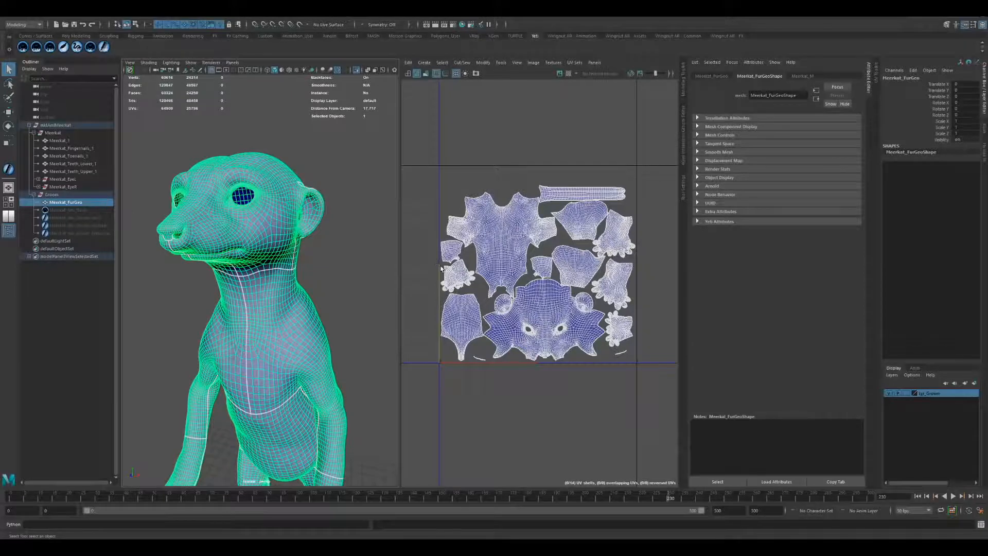
{"action": "left_click_drag", "start_coordinate": [336, 270], "coordinate": [312, 276], "text": "alt"}
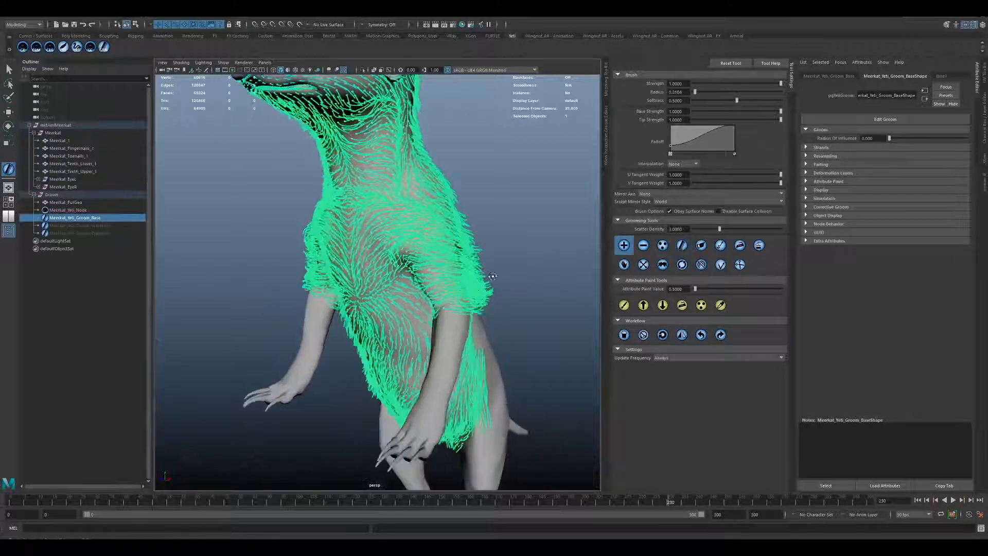
Examine the strand flow of Meerkat_Yeti_Groom_Base across the chest, belly, neck and shoulders.
{"action": "left_click_drag", "start_coordinate": [438, 273], "coordinate": [486, 263], "text": "alt"}
{"action": "left_click_drag", "start_coordinate": [381, 257], "coordinate": [404, 259], "text": "alt"}
{"action": "right_click_drag", "start_coordinate": [404, 258], "coordinate": [426, 259], "text": "alt"}
{"action": "left_click_drag", "start_coordinate": [425, 259], "coordinate": [430, 262], "text": "alt"}
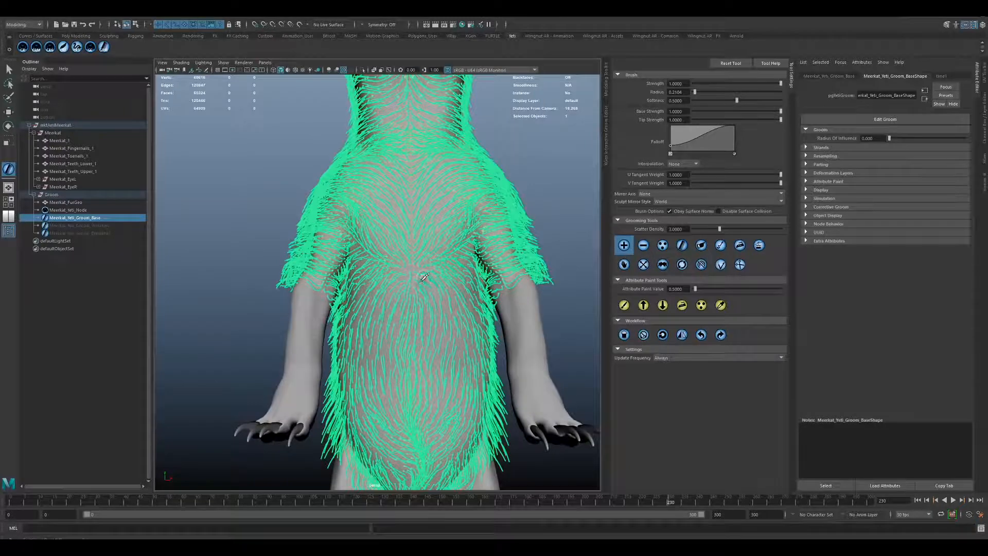
{"action": "middle_click_drag", "start_coordinate": [422, 281], "coordinate": [415, 245], "text": "alt"}
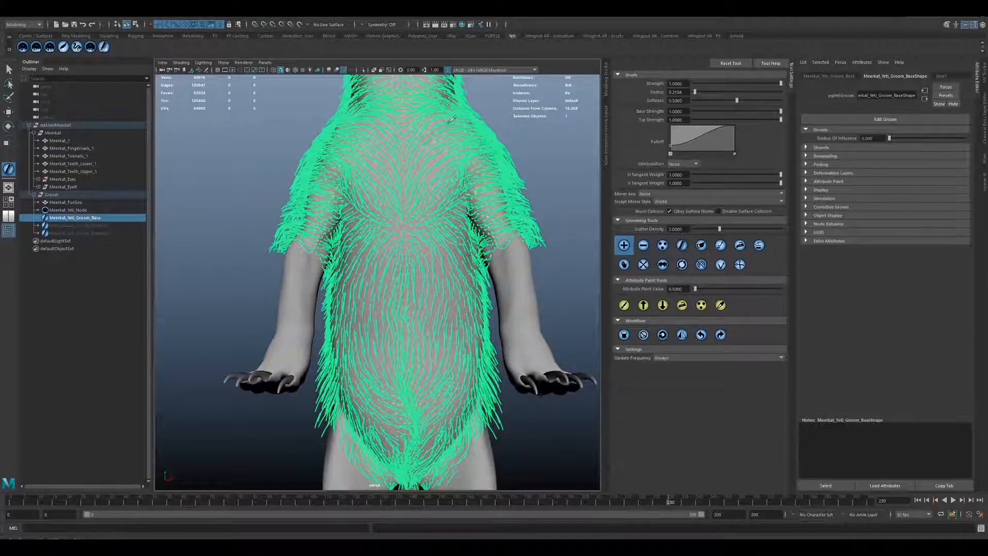
{"action": "middle_click_drag", "start_coordinate": [441, 384], "coordinate": [436, 332], "text": "alt"}
{"action": "left_click_drag", "start_coordinate": [477, 361], "coordinate": [470, 347], "text": "alt"}
{"action": "middle_click_drag", "start_coordinate": [443, 369], "coordinate": [443, 357], "text": "alt"}
{"action": "left_click_drag", "start_coordinate": [442, 357], "coordinate": [474, 351], "text": "alt"}
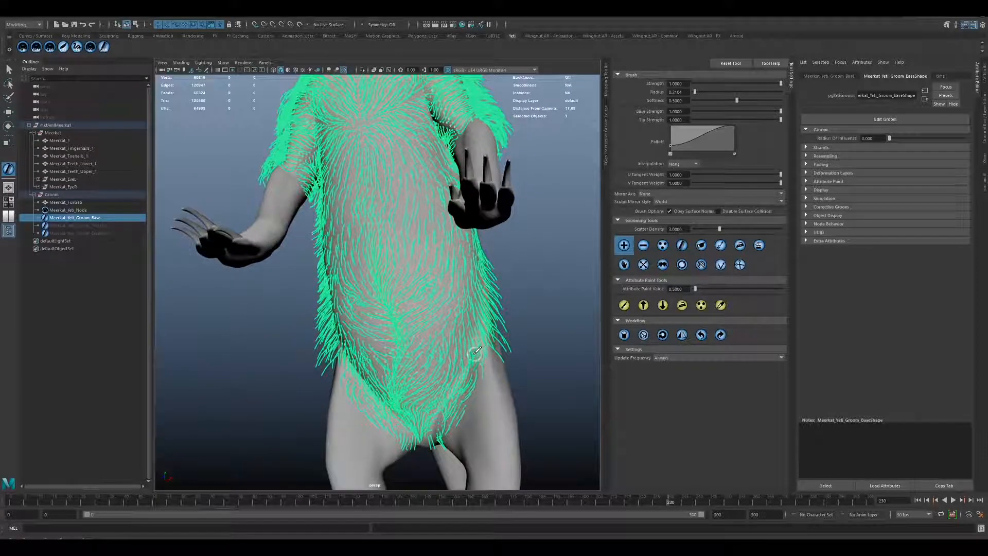
{"action": "mouse_move", "coordinate": [473, 340]}
{"action": "left_mouse_down", "text": "alt"}
{"action": "mouse_move", "coordinate": [438, 323]}
{"action": "mouse_move", "coordinate": [406, 216]}
{"action": "left_mouse_up", "text": "alt"}
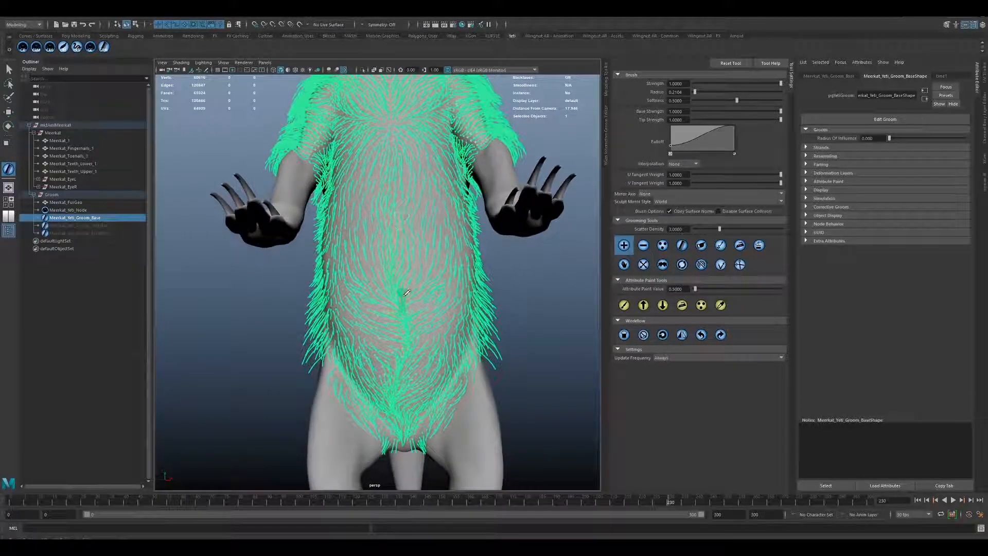
{"action": "left_click_drag", "start_coordinate": [420, 312], "coordinate": [413, 219], "text": "alt"}
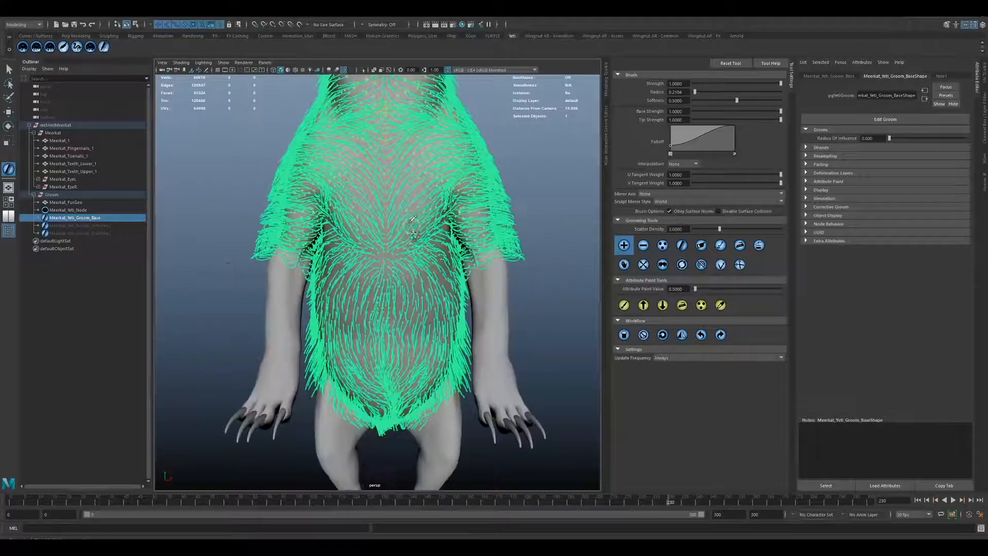
{"action": "middle_click_drag", "start_coordinate": [420, 125], "coordinate": [422, 218], "text": "alt"}
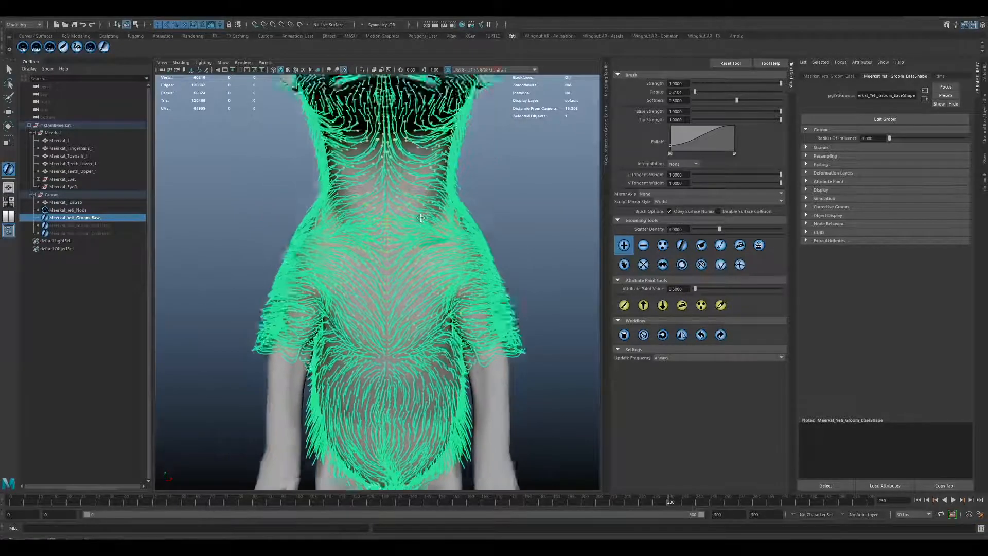
{"action": "left_click_drag", "start_coordinate": [421, 219], "coordinate": [291, 125], "text": "alt"}
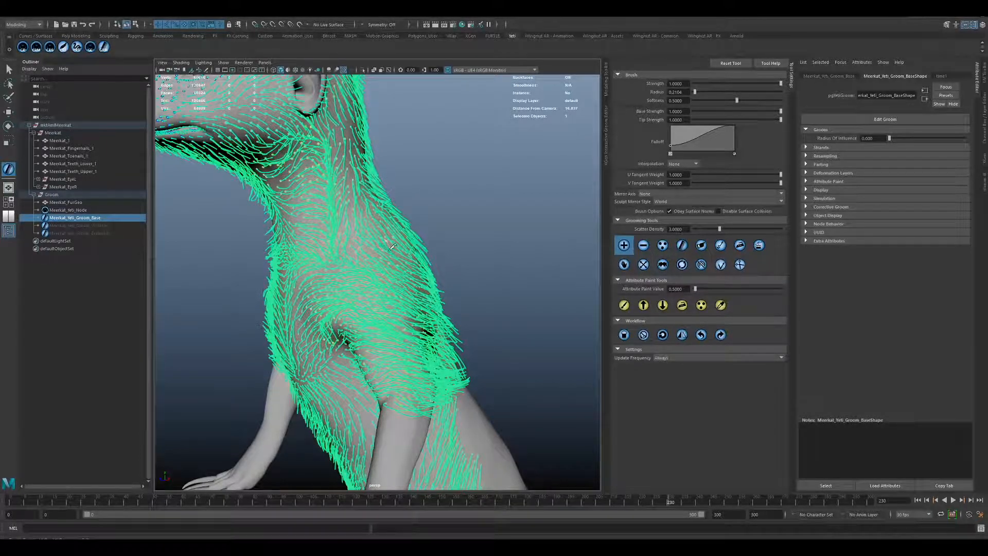
{"action": "right_click_drag", "start_coordinate": [363, 222], "coordinate": [288, 206], "text": "alt"}
{"action": "middle_click_drag", "start_coordinate": [288, 206], "coordinate": [381, 247], "text": "alt"}
{"action": "left_click_drag", "start_coordinate": [381, 247], "coordinate": [435, 288], "text": "alt"}
{"action": "right_click_drag", "start_coordinate": [435, 289], "coordinate": [476, 360], "text": "alt"}
{"action": "middle_click_drag", "start_coordinate": [476, 361], "coordinate": [415, 278], "text": "alt"}
{"action": "left_click_drag", "start_coordinate": [414, 278], "coordinate": [351, 291], "text": "alt"}
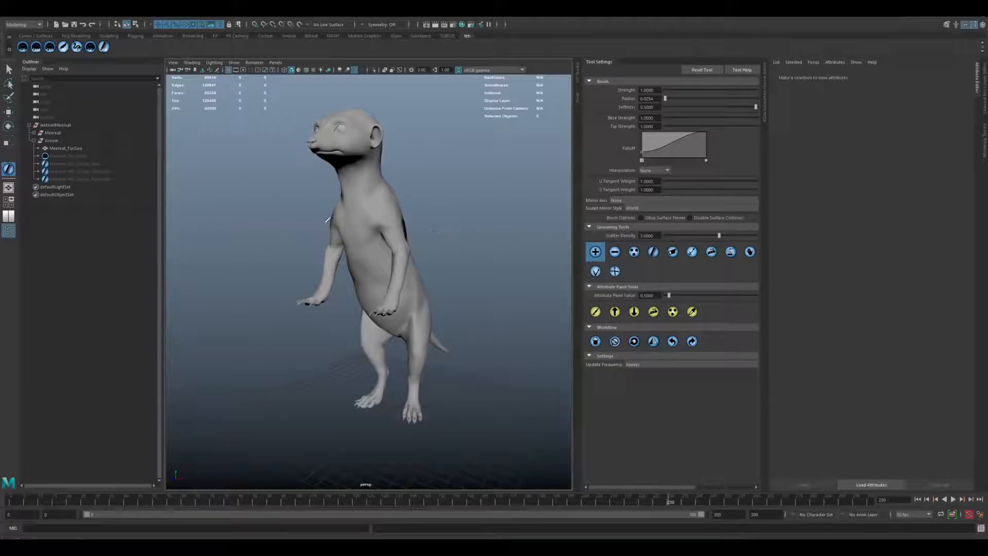
Create a new Yeti groom on Meerkat_FurGeo and rename it Meerkat_Yeti_Groom_Test.
{"action": "left_click_drag", "start_coordinate": [448, 229], "coordinate": [322, 226], "text": "alt"}
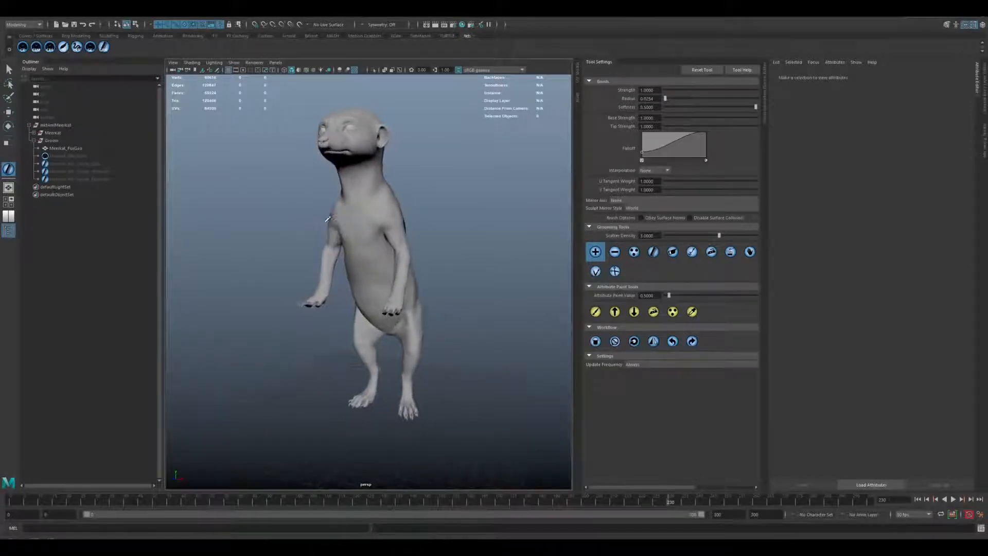
{"action": "left_click", "coordinate": [63, 149]}
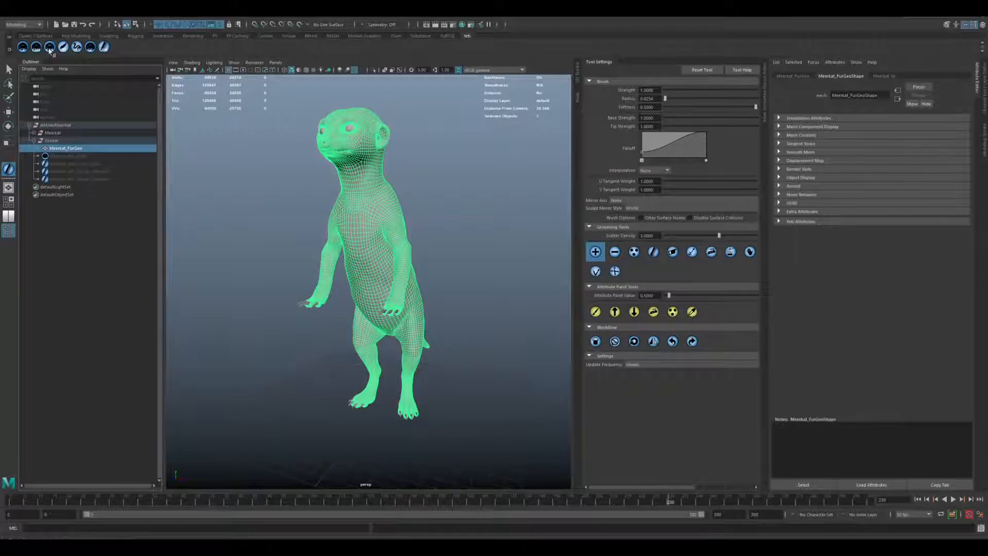
{"action": "left_click", "coordinate": [98, 179]}
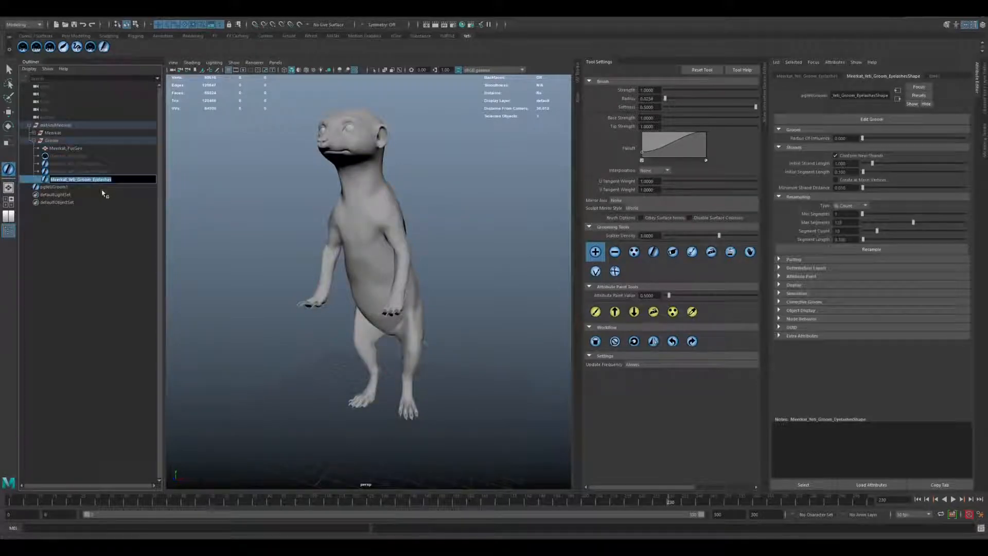
{"action": "double_click", "coordinate": [76, 187]}
{"action": "type", "text": "Meerkat_Yeti_Groom_Eyelashes"}
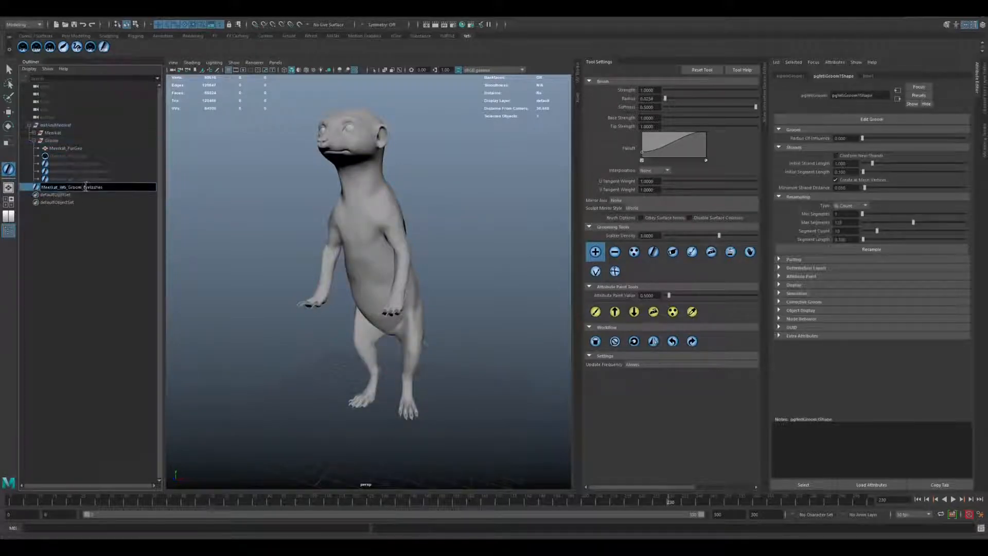
{"action": "left_click_drag", "start_coordinate": [83, 187], "coordinate": [122, 186]}
{"action": "type", "text": "Test"}
{"action": "key", "text": "Return"}
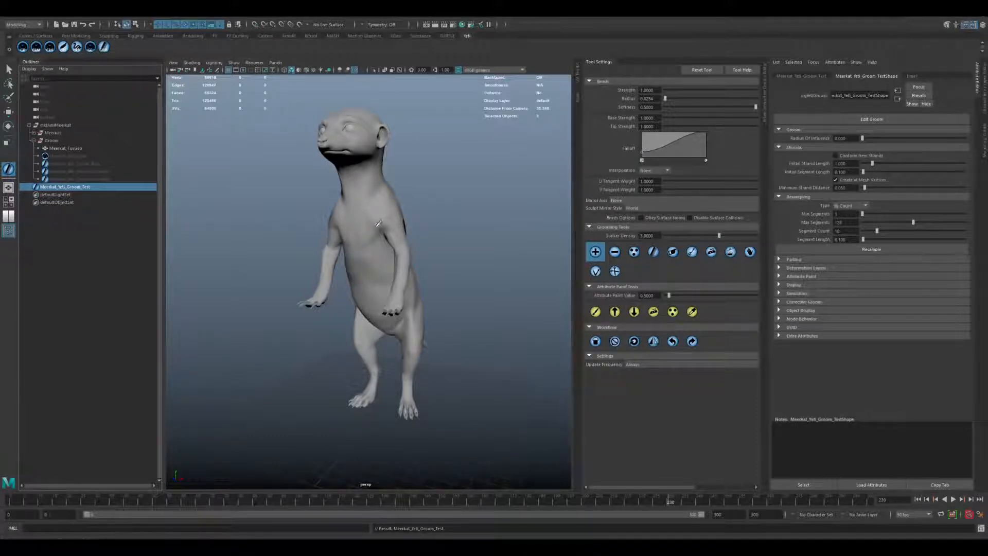
Enable Conform New Strands, disable Create at Mesh Vertices and set the Segment Count to 5 for the test groom.
{"action": "left_click_drag", "start_coordinate": [378, 223], "coordinate": [396, 226], "text": "alt"}
{"action": "right_click_drag", "start_coordinate": [396, 226], "coordinate": [421, 258], "text": "alt"}
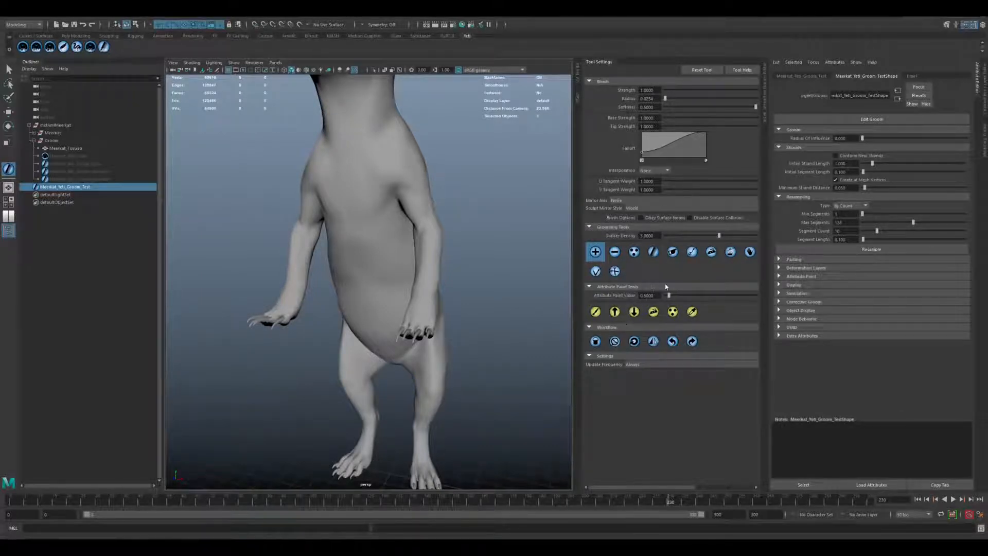
{"action": "left_click_drag", "start_coordinate": [414, 282], "coordinate": [449, 282], "text": "alt"}
{"action": "right_click_drag", "start_coordinate": [363, 272], "coordinate": [404, 312], "text": "alt"}
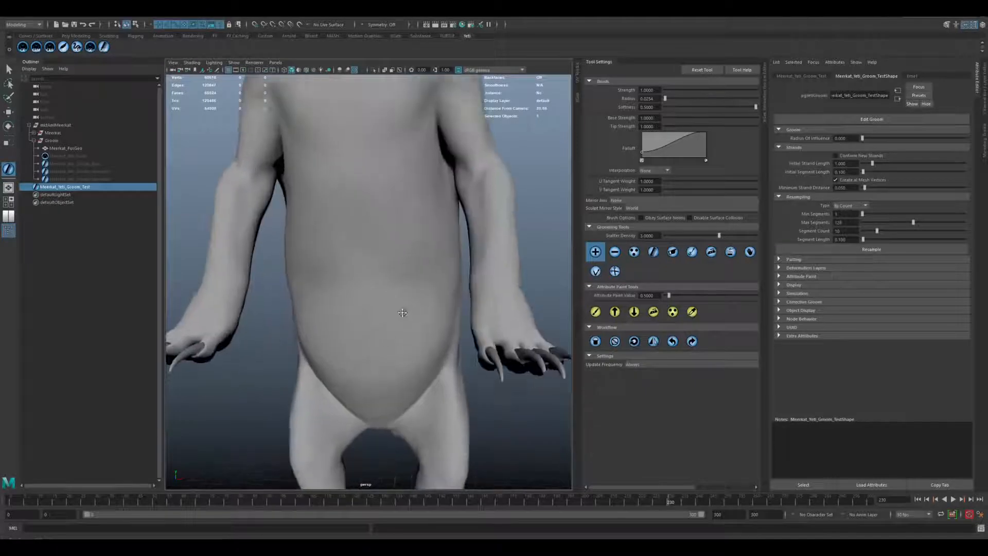
{"action": "left_click_drag", "start_coordinate": [404, 312], "coordinate": [413, 266], "text": "alt"}
{"action": "right_click_drag", "start_coordinate": [412, 266], "coordinate": [430, 267], "text": "alt"}
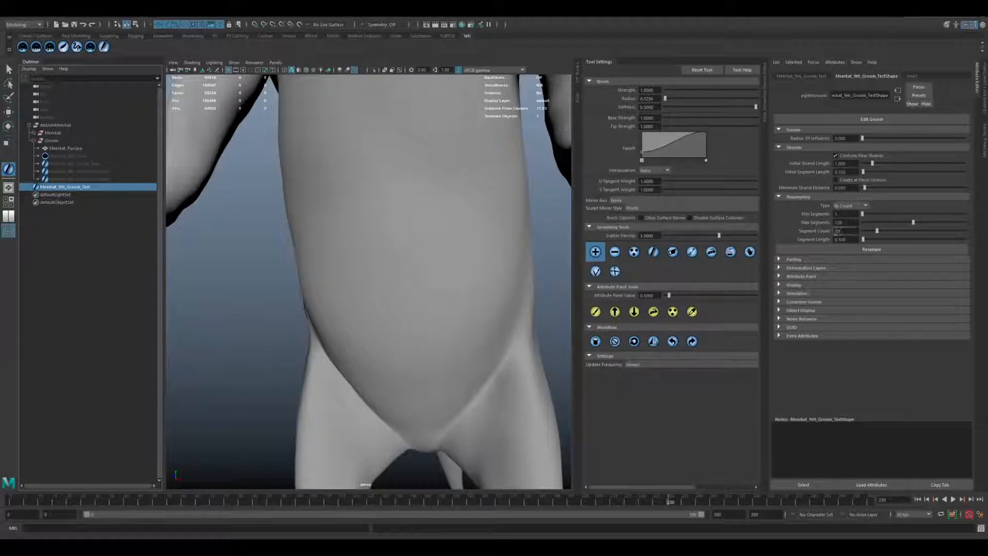
{"action": "key", "text": "Return"}
Add seven individual strands in a line running down the meerkat's lower belly.
{"action": "left_click_drag", "start_coordinate": [453, 282], "coordinate": [458, 287], "text": "alt"}
{"action": "middle_click_drag", "start_coordinate": [458, 287], "coordinate": [411, 247], "text": "alt"}
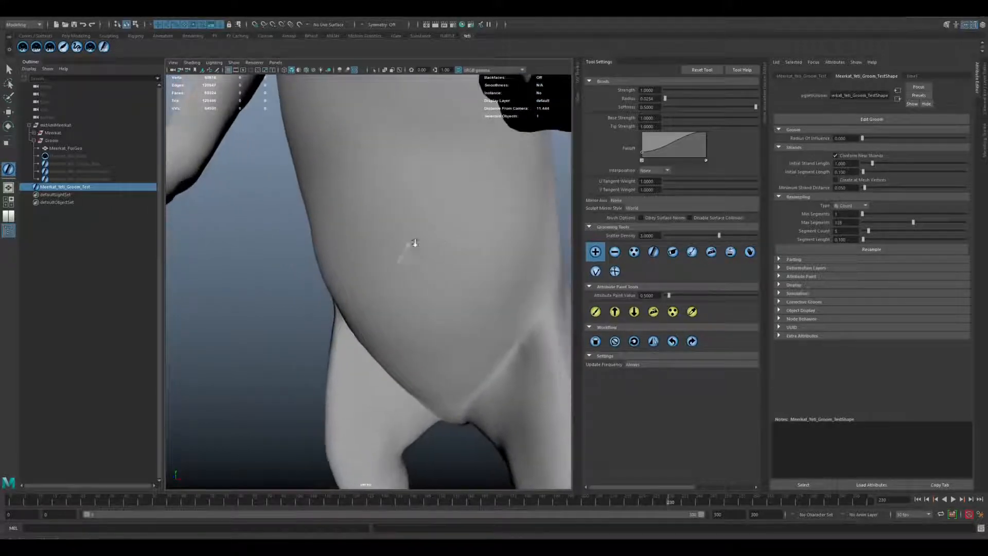
{"action": "mouse_move", "coordinate": [411, 247]}
{"action": "right_mouse_down", "text": "alt"}
{"action": "mouse_move", "coordinate": [463, 277]}
{"action": "mouse_move", "coordinate": [468, 294]}
{"action": "right_mouse_up", "text": "alt"}
{"action": "left_click_drag", "start_coordinate": [469, 294], "coordinate": [444, 278]}
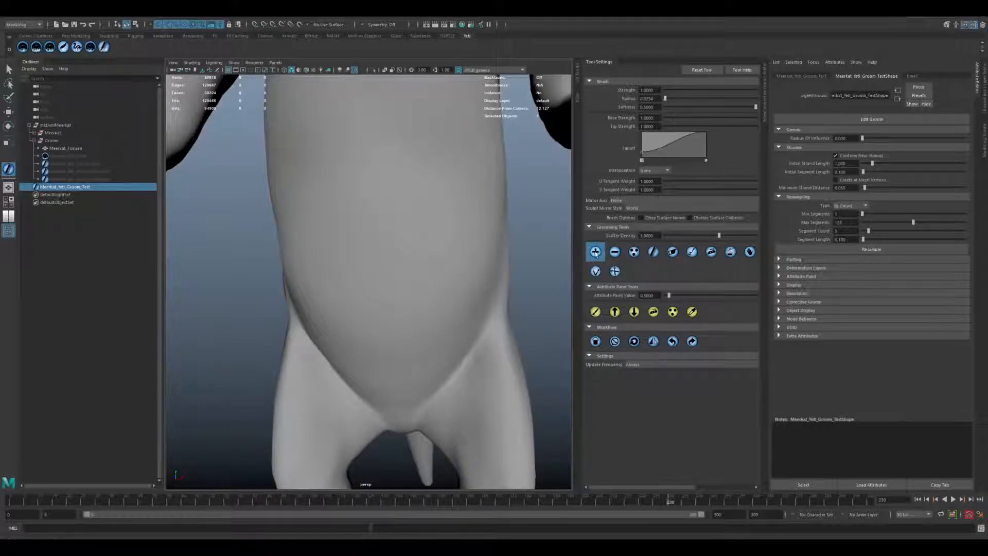
{"action": "left_click", "coordinate": [433, 263]}
{"action": "left_click", "coordinate": [424, 275]}
{"action": "left_click", "coordinate": [409, 297]}
{"action": "left_click", "coordinate": [406, 315]}
{"action": "left_click", "coordinate": [406, 344]}
{"action": "left_click", "coordinate": [410, 369]}
{"action": "left_click", "coordinate": [406, 389]}
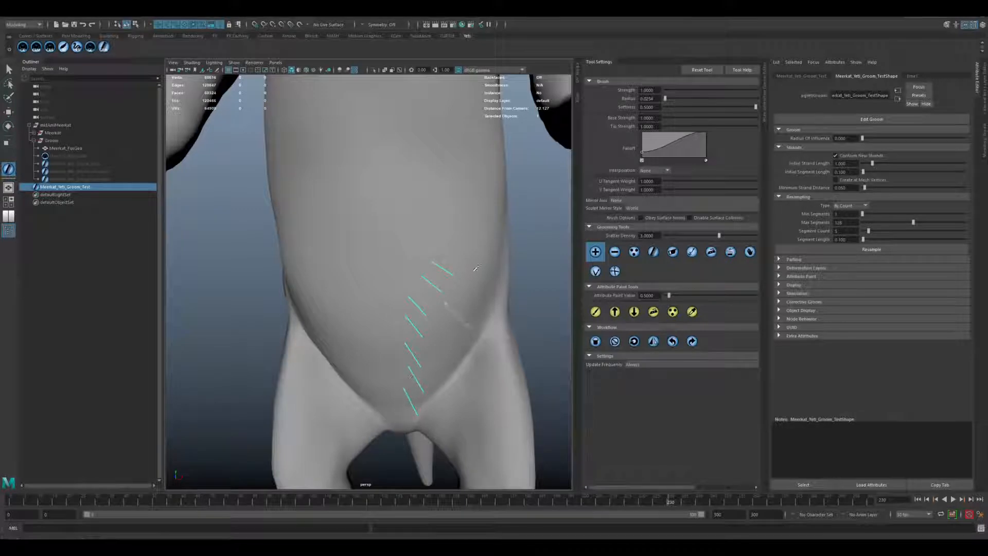
Comb the new belly strands downward with the Comb brush.
{"action": "left_click", "coordinate": [654, 252]}
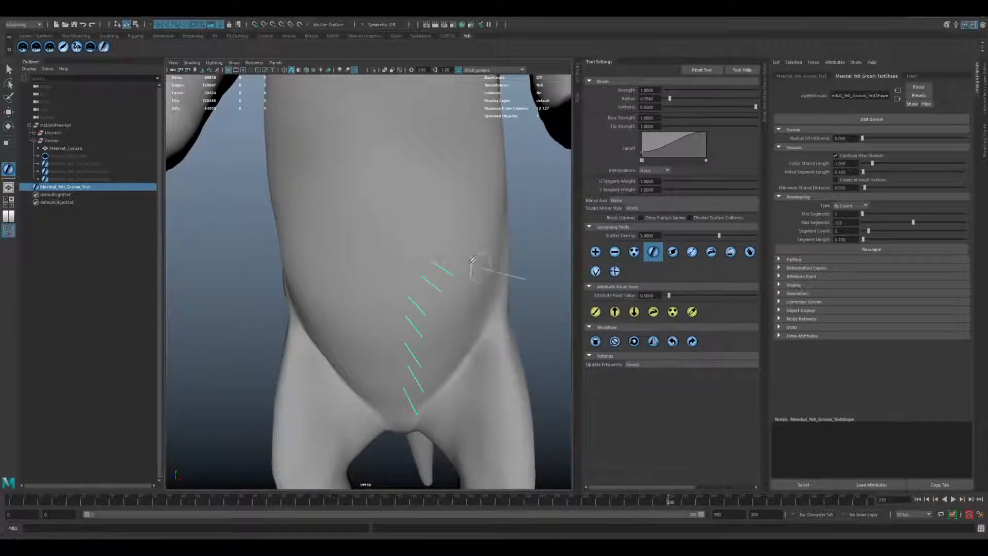
{"action": "mouse_move", "coordinate": [473, 259]}
{"action": "left_mouse_down"}
{"action": "mouse_move", "coordinate": [435, 273]}
{"action": "mouse_move", "coordinate": [406, 373]}
{"action": "mouse_move", "coordinate": [406, 406]}
{"action": "mouse_move", "coordinate": [408, 340]}
{"action": "mouse_move", "coordinate": [433, 254]}
{"action": "mouse_move", "coordinate": [421, 278]}
{"action": "mouse_move", "coordinate": [447, 254]}
{"action": "mouse_move", "coordinate": [427, 272]}
{"action": "mouse_move", "coordinate": [434, 276]}
{"action": "left_mouse_up"}
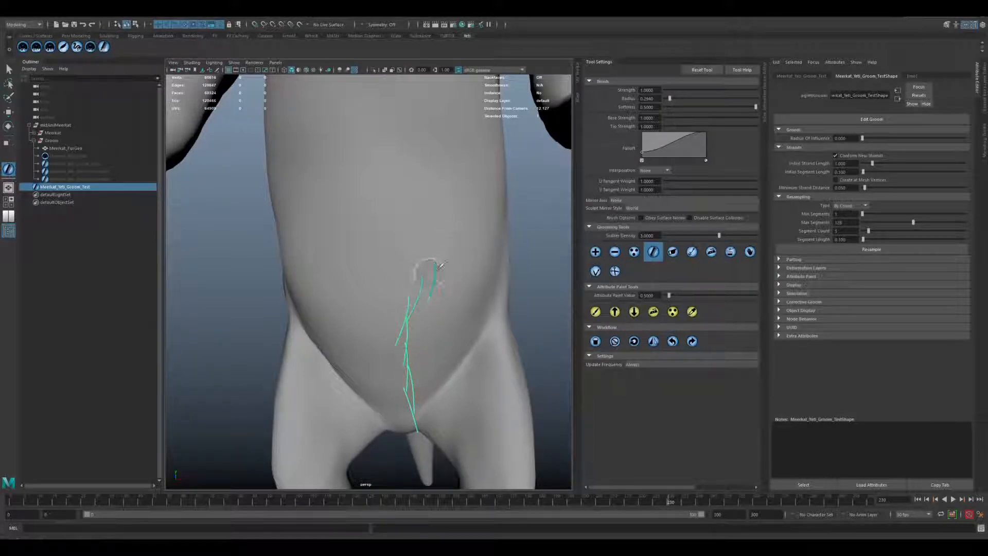
Reshape the belly strands with the sculpting brush, working from the front and from the side.
{"action": "left_click", "coordinate": [595, 272]}
{"action": "scroll", "coordinate": [466, 285], "scroll_direction": "down", "scroll_amount": 1}
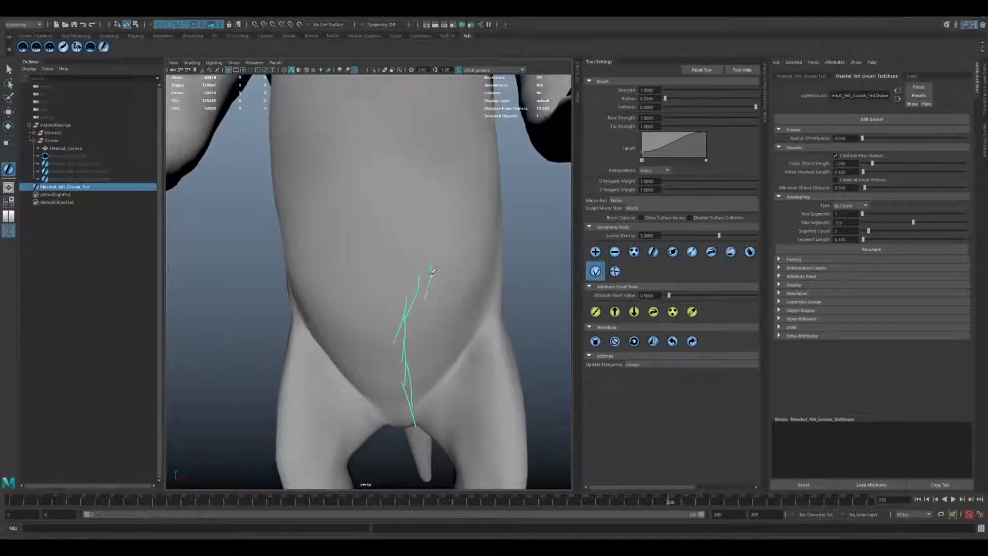
{"action": "mouse_move", "coordinate": [418, 290]}
{"action": "left_mouse_down"}
{"action": "mouse_move", "coordinate": [449, 295]}
{"action": "mouse_move", "coordinate": [452, 260]}
{"action": "mouse_move", "coordinate": [452, 280]}
{"action": "mouse_move", "coordinate": [419, 318]}
{"action": "mouse_move", "coordinate": [427, 332]}
{"action": "mouse_move", "coordinate": [408, 400]}
{"action": "left_mouse_up"}
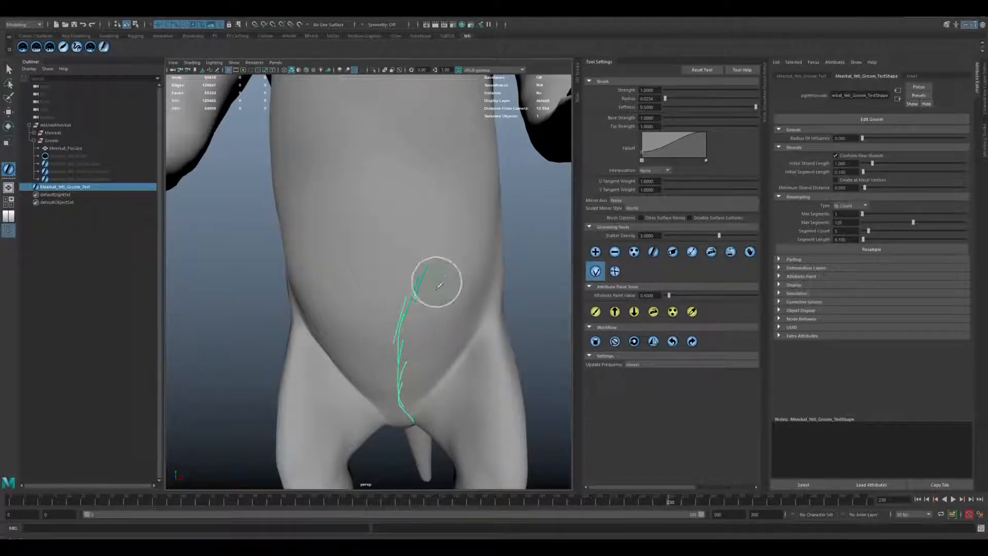
{"action": "left_click_drag", "start_coordinate": [398, 337], "coordinate": [471, 326], "text": "alt"}
{"action": "left_click_drag", "start_coordinate": [369, 323], "coordinate": [432, 277], "text": "alt"}
{"action": "mouse_move", "coordinate": [431, 277]}
{"action": "left_mouse_down"}
{"action": "mouse_move", "coordinate": [403, 288]}
{"action": "mouse_move", "coordinate": [325, 379]}
{"action": "left_mouse_up"}
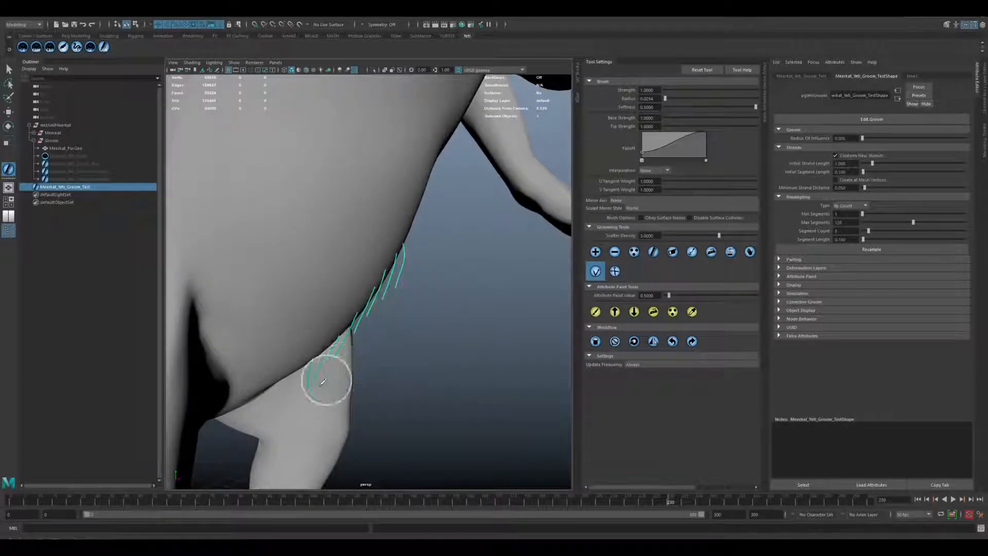
Refine the curve of the lower belly strands with the sculpting brush from the side and the front.
{"action": "mouse_move", "coordinate": [394, 330]}
{"action": "left_mouse_down", "text": "alt"}
{"action": "mouse_move", "coordinate": [398, 299]}
{"action": "mouse_move", "coordinate": [441, 293]}
{"action": "mouse_move", "coordinate": [441, 270]}
{"action": "mouse_move", "coordinate": [412, 339]}
{"action": "mouse_move", "coordinate": [422, 335]}
{"action": "mouse_move", "coordinate": [413, 380]}
{"action": "left_mouse_up", "text": "alt"}
{"action": "left_click_drag", "start_coordinate": [428, 281], "coordinate": [417, 298]}
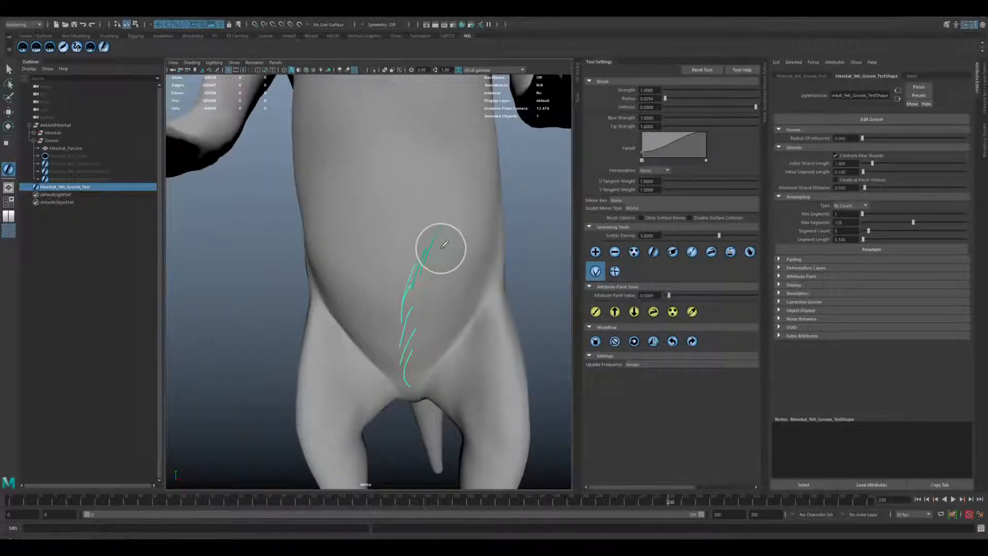
{"action": "mouse_move", "coordinate": [441, 246]}
{"action": "left_mouse_down"}
{"action": "mouse_move", "coordinate": [411, 347]}
{"action": "mouse_move", "coordinate": [556, 238]}
{"action": "left_mouse_up"}
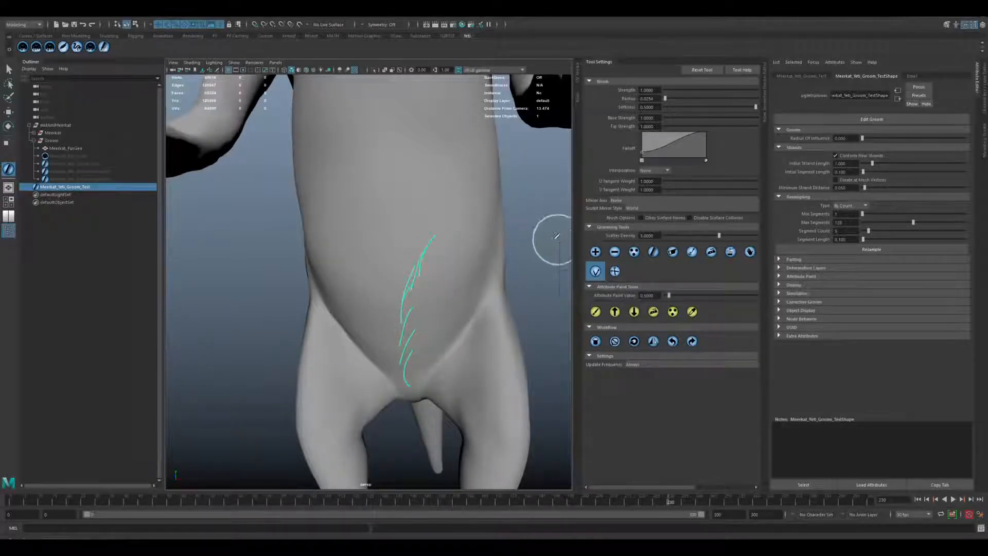
Add four strands alongside the existing lower belly line and sculpt them inward toward the belly's centre.
{"action": "left_click", "coordinate": [596, 252]}
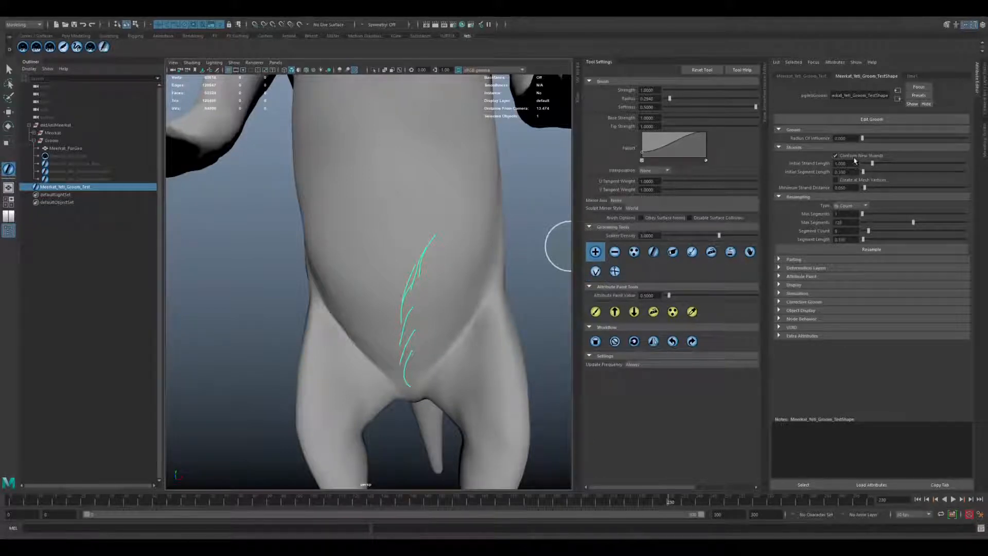
{"action": "left_click", "coordinate": [438, 262]}
{"action": "left_click", "coordinate": [434, 289]}
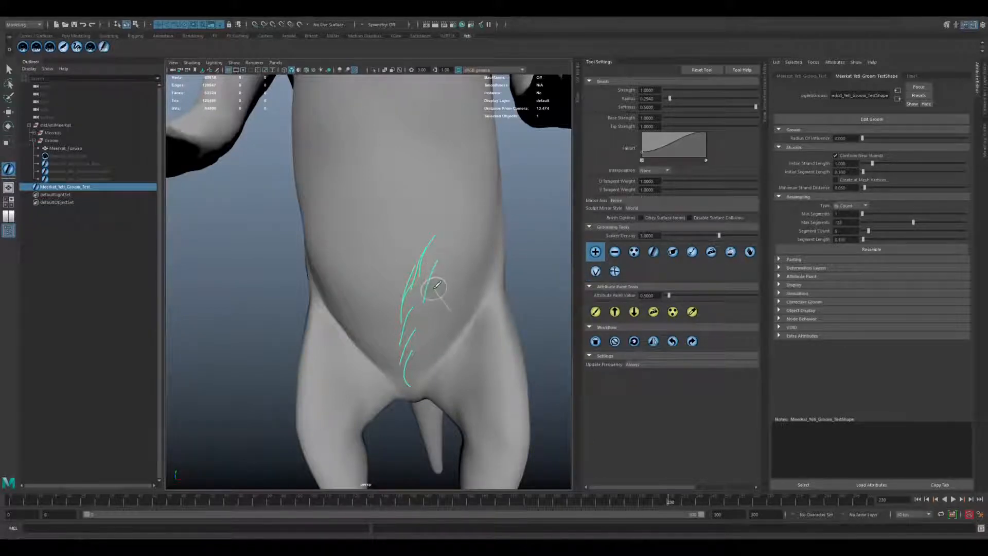
{"action": "left_click", "coordinate": [433, 316]}
{"action": "left_click", "coordinate": [426, 344]}
{"action": "left_click", "coordinate": [596, 271]}
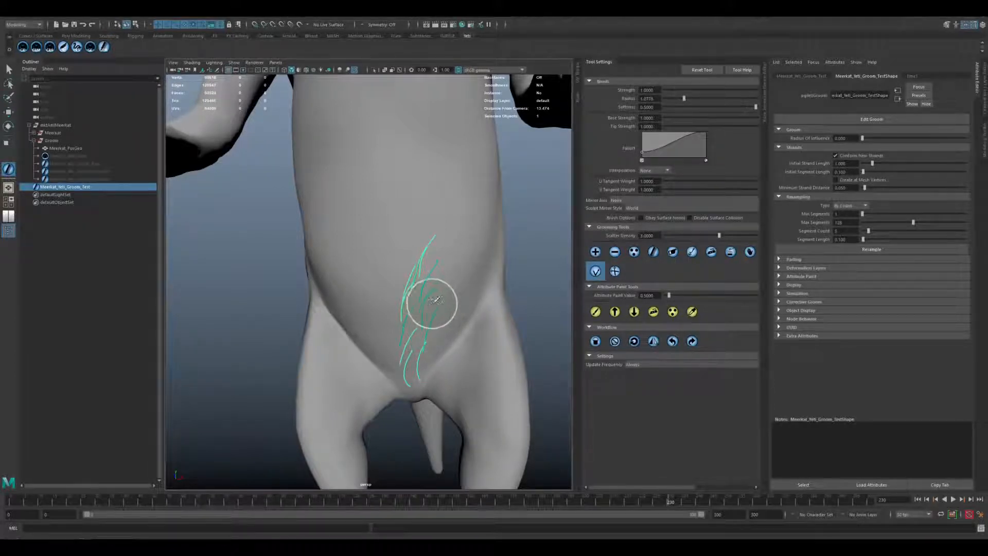
{"action": "mouse_move", "coordinate": [449, 318]}
{"action": "left_mouse_down"}
{"action": "mouse_move", "coordinate": [432, 326]}
{"action": "mouse_move", "coordinate": [439, 353]}
{"action": "mouse_move", "coordinate": [388, 355]}
{"action": "mouse_move", "coordinate": [398, 361]}
{"action": "mouse_move", "coordinate": [388, 327]}
{"action": "mouse_move", "coordinate": [397, 356]}
{"action": "mouse_move", "coordinate": [431, 316]}
{"action": "mouse_move", "coordinate": [377, 311]}
{"action": "mouse_move", "coordinate": [401, 345]}
{"action": "mouse_move", "coordinate": [386, 320]}
{"action": "mouse_move", "coordinate": [451, 254]}
{"action": "left_mouse_up"}
Add a group of strands on the opposite side of the lower belly line and start sculpting them inward.
{"action": "left_click", "coordinate": [596, 252]}
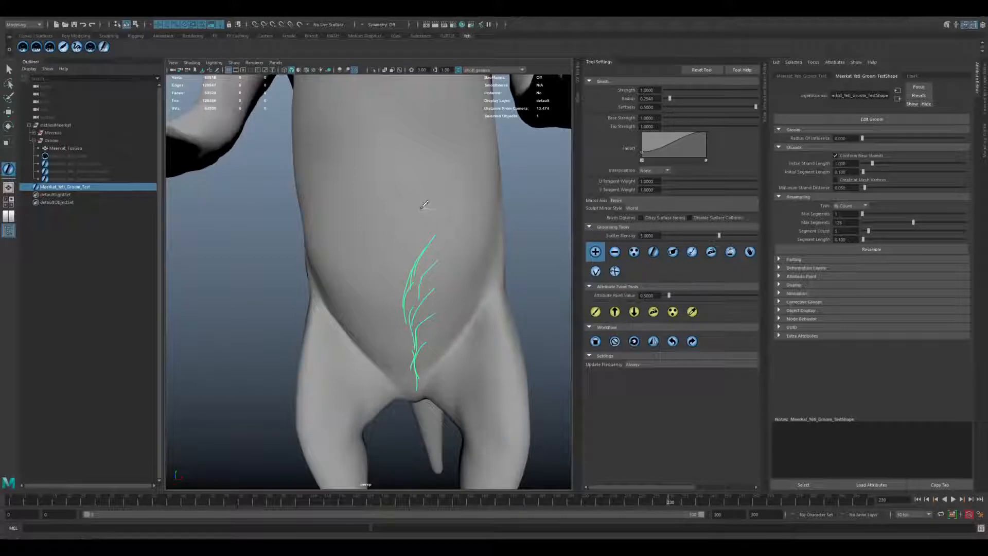
{"action": "mouse_move", "coordinate": [402, 273]}
{"action": "left_mouse_down"}
{"action": "mouse_move", "coordinate": [405, 404]}
{"action": "mouse_move", "coordinate": [377, 272]}
{"action": "mouse_move", "coordinate": [367, 307]}
{"action": "mouse_move", "coordinate": [372, 242]}
{"action": "mouse_move", "coordinate": [382, 320]}
{"action": "mouse_move", "coordinate": [370, 353]}
{"action": "left_mouse_up"}
{"action": "left_click", "coordinate": [596, 271]}
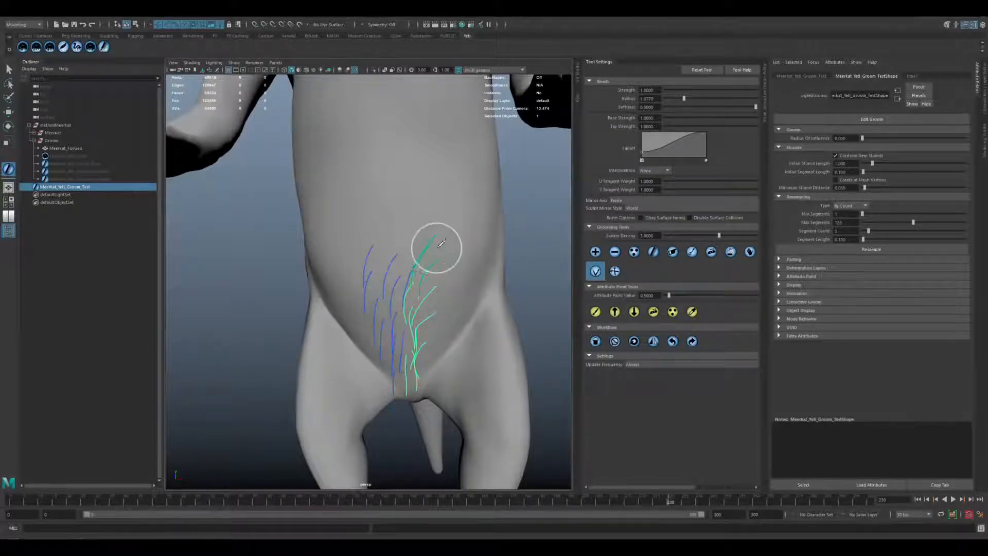
{"action": "mouse_move", "coordinate": [339, 278]}
{"action": "left_mouse_down"}
{"action": "mouse_move", "coordinate": [386, 296]}
{"action": "mouse_move", "coordinate": [371, 315]}
{"action": "mouse_move", "coordinate": [368, 347]}
{"action": "mouse_move", "coordinate": [390, 329]}
{"action": "mouse_move", "coordinate": [373, 376]}
{"action": "mouse_move", "coordinate": [424, 353]}
{"action": "mouse_move", "coordinate": [422, 364]}
{"action": "mouse_move", "coordinate": [446, 344]}
{"action": "mouse_move", "coordinate": [364, 357]}
{"action": "mouse_move", "coordinate": [391, 399]}
{"action": "mouse_move", "coordinate": [369, 343]}
{"action": "mouse_move", "coordinate": [370, 304]}
{"action": "mouse_move", "coordinate": [435, 268]}
{"action": "mouse_move", "coordinate": [432, 276]}
{"action": "mouse_move", "coordinate": [381, 274]}
{"action": "mouse_move", "coordinate": [440, 240]}
{"action": "mouse_move", "coordinate": [408, 283]}
{"action": "mouse_move", "coordinate": [450, 297]}
{"action": "left_mouse_up"}
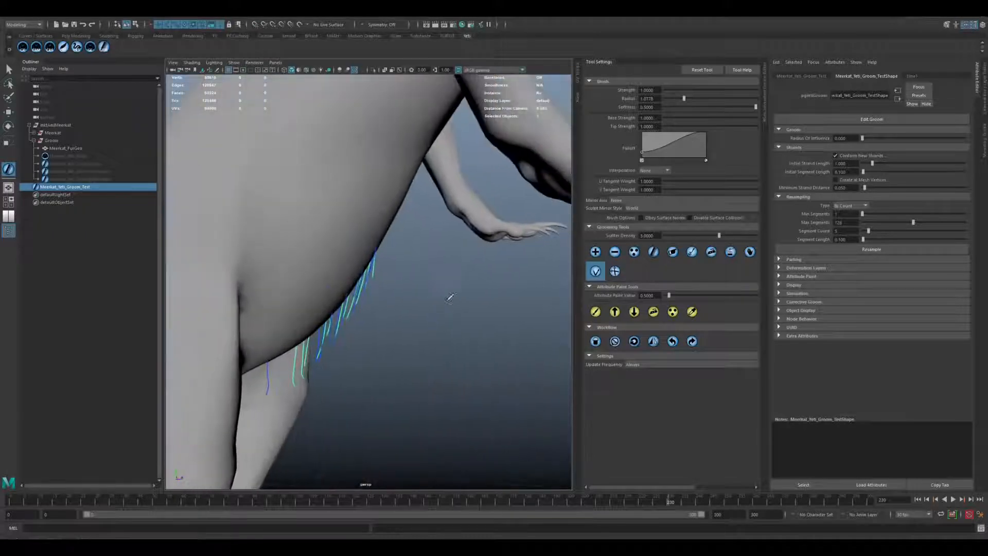
Sculpt the lower belly strands closer to the body from the side and converge them on the centreline from the front.
{"action": "mouse_move", "coordinate": [350, 285]}
{"action": "left_mouse_down"}
{"action": "mouse_move", "coordinate": [325, 309]}
{"action": "mouse_move", "coordinate": [385, 286]}
{"action": "left_mouse_up"}
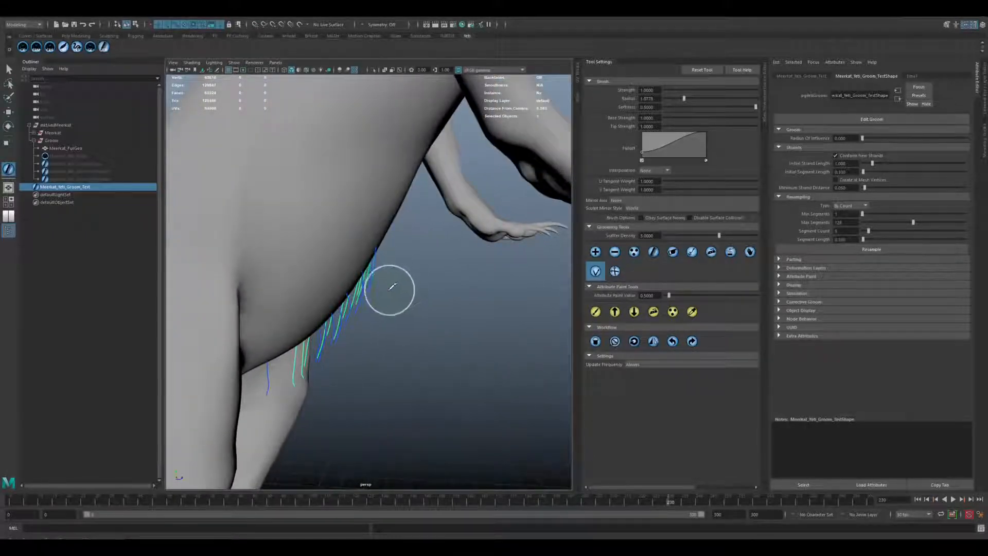
{"action": "mouse_move", "coordinate": [357, 320]}
{"action": "left_mouse_down"}
{"action": "mouse_move", "coordinate": [329, 350]}
{"action": "mouse_move", "coordinate": [344, 344]}
{"action": "left_mouse_up"}
{"action": "mouse_move", "coordinate": [355, 344]}
{"action": "left_mouse_down", "text": "alt"}
{"action": "mouse_move", "coordinate": [377, 347]}
{"action": "mouse_move", "coordinate": [392, 329]}
{"action": "left_mouse_up", "text": "alt"}
{"action": "mouse_move", "coordinate": [382, 289]}
{"action": "left_mouse_down"}
{"action": "mouse_move", "coordinate": [409, 329]}
{"action": "mouse_move", "coordinate": [356, 320]}
{"action": "mouse_move", "coordinate": [322, 358]}
{"action": "mouse_move", "coordinate": [260, 395]}
{"action": "left_mouse_up"}
{"action": "left_click_drag", "start_coordinate": [390, 340], "coordinate": [306, 312], "text": "alt"}
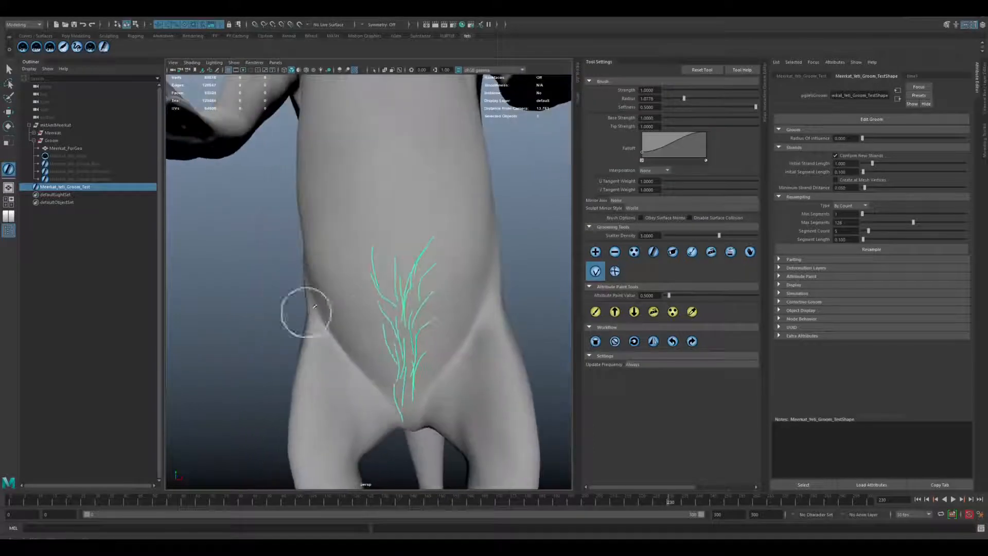
{"action": "mouse_move", "coordinate": [425, 322]}
{"action": "left_mouse_down"}
{"action": "mouse_move", "coordinate": [421, 294]}
{"action": "mouse_move", "coordinate": [379, 355]}
{"action": "mouse_move", "coordinate": [434, 348]}
{"action": "mouse_move", "coordinate": [450, 313]}
{"action": "mouse_move", "coordinate": [444, 329]}
{"action": "left_mouse_up"}
{"action": "mouse_move", "coordinate": [438, 342]}
{"action": "left_mouse_down"}
{"action": "mouse_move", "coordinate": [440, 304]}
{"action": "mouse_move", "coordinate": [430, 328]}
{"action": "mouse_move", "coordinate": [466, 300]}
{"action": "left_mouse_up"}
Add a patch of strands on the upper belly and comb them straight down.
{"action": "right_click_drag", "start_coordinate": [466, 300], "coordinate": [442, 220], "text": "alt"}
{"action": "left_click_drag", "start_coordinate": [442, 220], "coordinate": [392, 257], "text": "alt"}
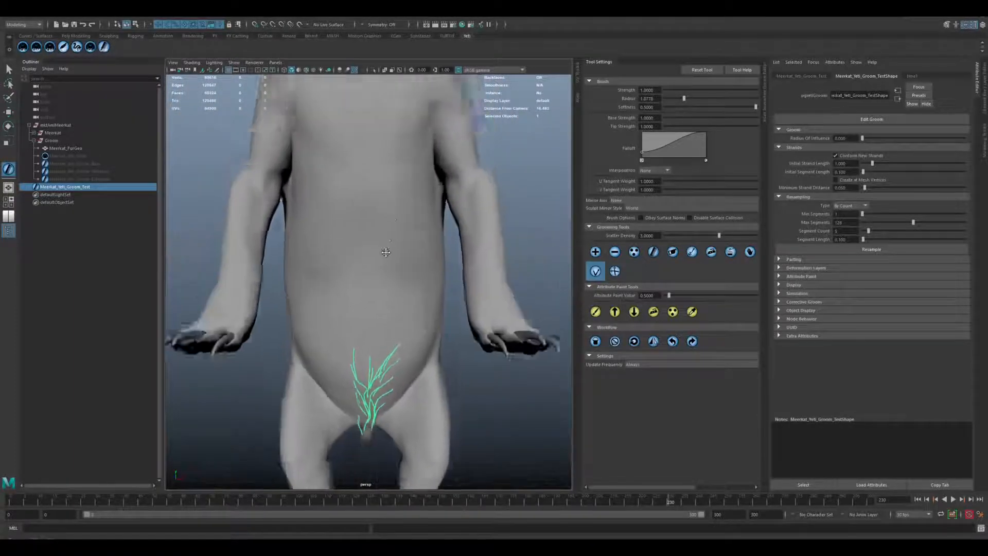
{"action": "right_click_drag", "start_coordinate": [383, 237], "coordinate": [393, 280], "text": "alt"}
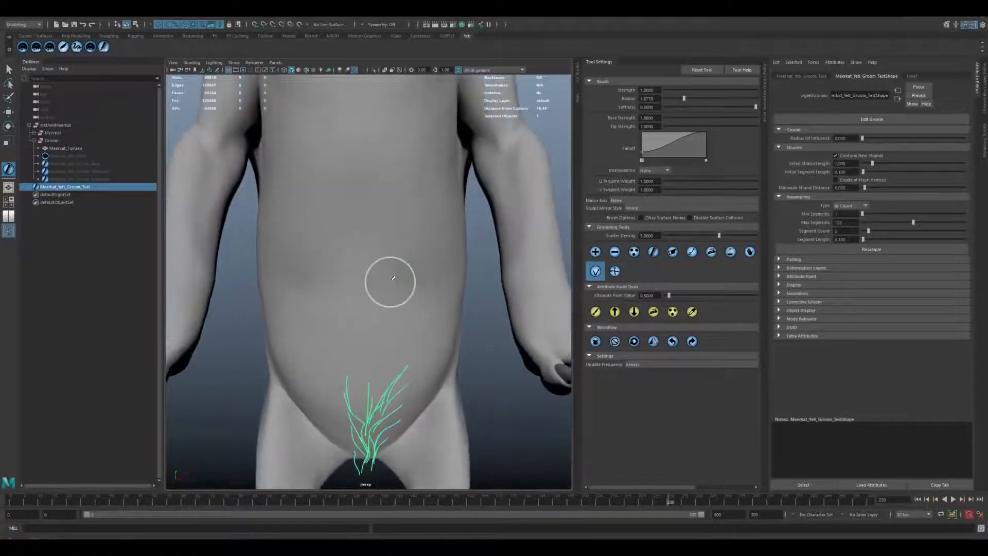
{"action": "scroll", "coordinate": [393, 278], "scroll_direction": "up", "scroll_amount": 2}
{"action": "left_click", "coordinate": [595, 252]}
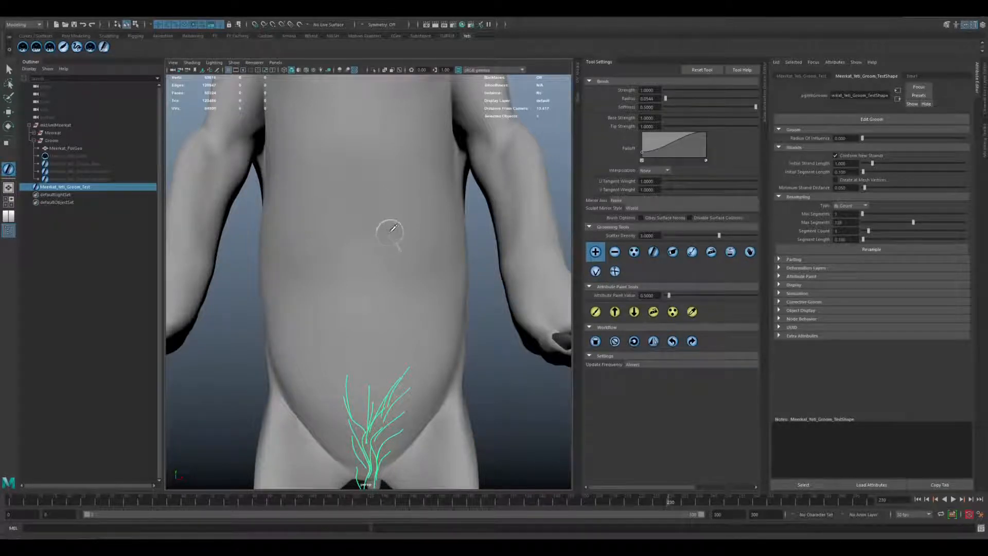
{"action": "mouse_move", "coordinate": [403, 165]}
{"action": "left_mouse_down"}
{"action": "mouse_move", "coordinate": [380, 187]}
{"action": "mouse_move", "coordinate": [390, 249]}
{"action": "left_mouse_up"}
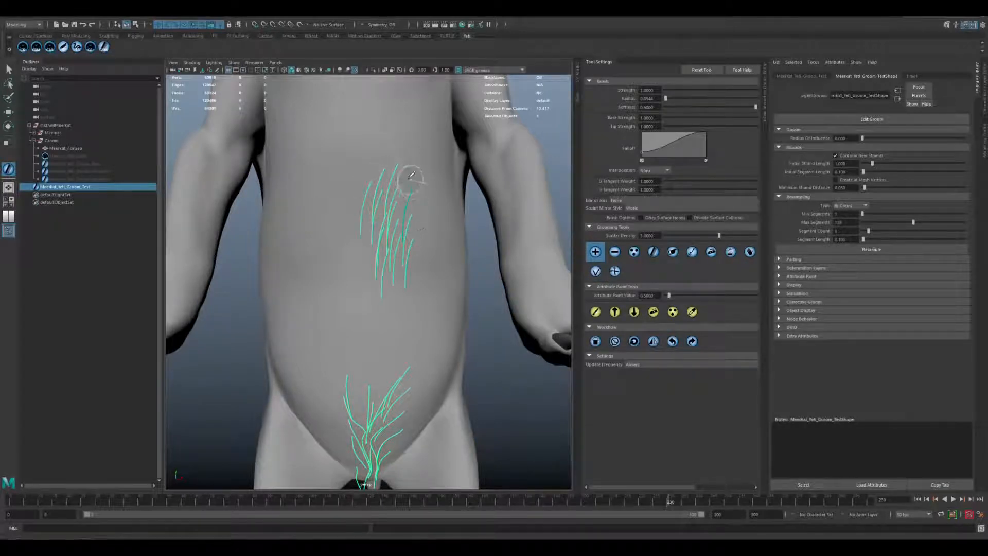
{"action": "left_click", "coordinate": [653, 252]}
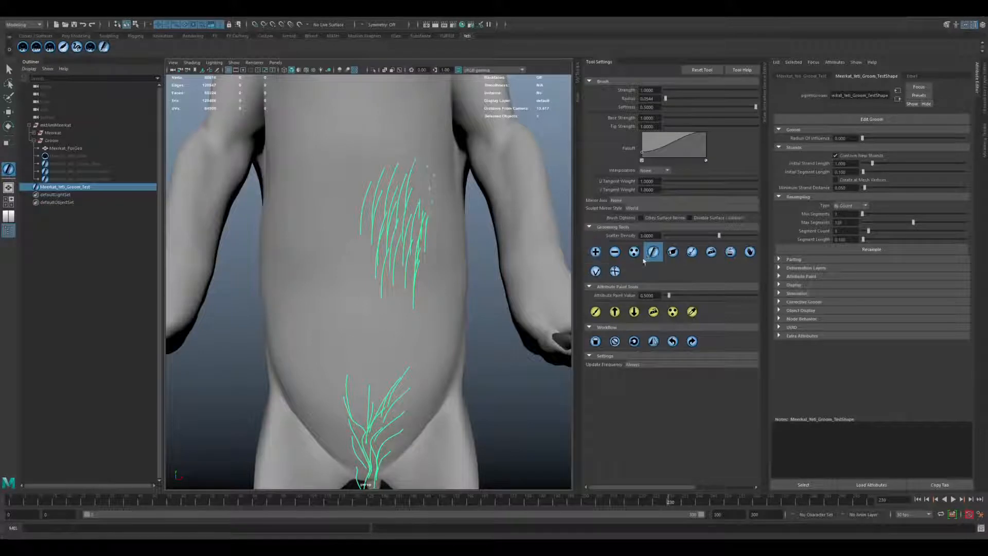
{"action": "mouse_move", "coordinate": [422, 197]}
{"action": "left_mouse_down"}
{"action": "mouse_move", "coordinate": [364, 165]}
{"action": "mouse_move", "coordinate": [393, 137]}
{"action": "mouse_move", "coordinate": [426, 258]}
{"action": "left_mouse_up"}
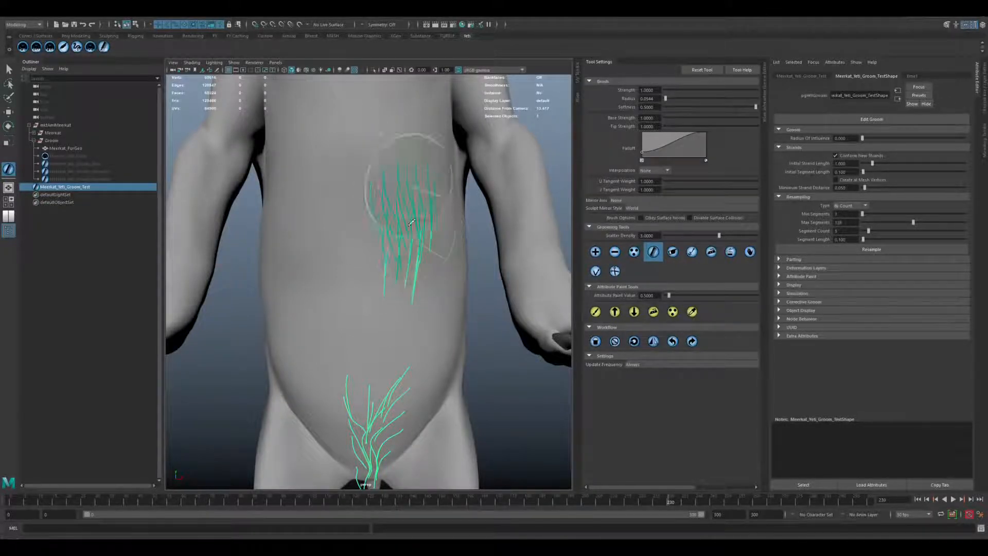
Sculpt the tips of the upper belly strands toward the belly's centre, checking them from the side.
{"action": "left_click", "coordinate": [596, 271]}
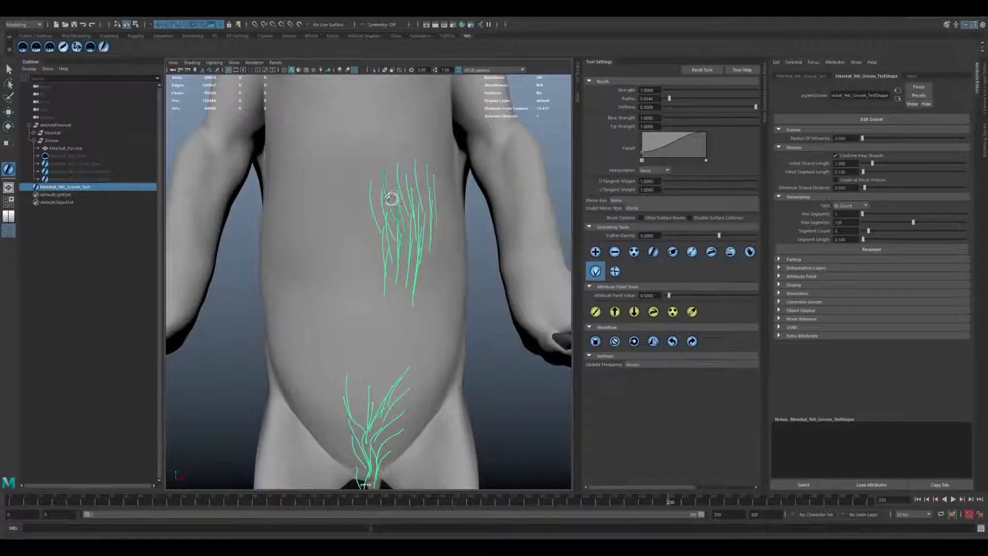
{"action": "mouse_move", "coordinate": [413, 204]}
{"action": "left_mouse_down"}
{"action": "mouse_move", "coordinate": [380, 172]}
{"action": "mouse_move", "coordinate": [410, 212]}
{"action": "mouse_move", "coordinate": [396, 286]}
{"action": "mouse_move", "coordinate": [407, 172]}
{"action": "left_mouse_up"}
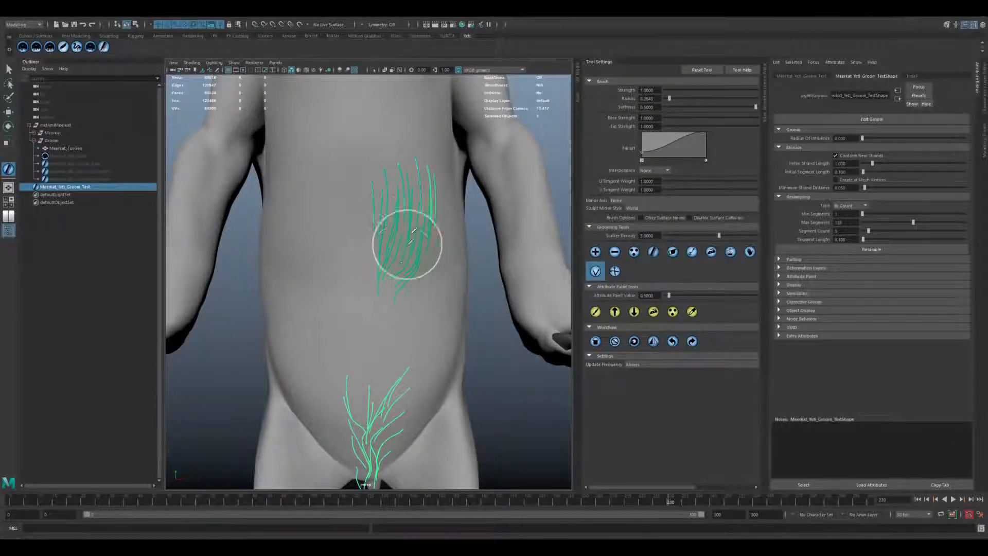
{"action": "mouse_move", "coordinate": [413, 231]}
{"action": "left_mouse_down"}
{"action": "mouse_move", "coordinate": [376, 284]}
{"action": "mouse_move", "coordinate": [433, 251]}
{"action": "left_mouse_up"}
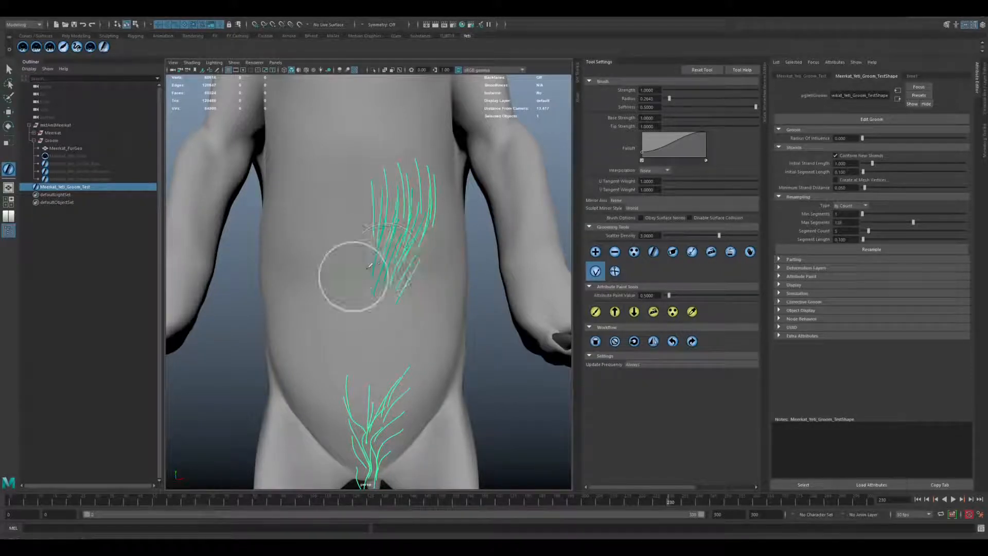
{"action": "left_click_drag", "start_coordinate": [353, 269], "coordinate": [440, 213], "text": "alt"}
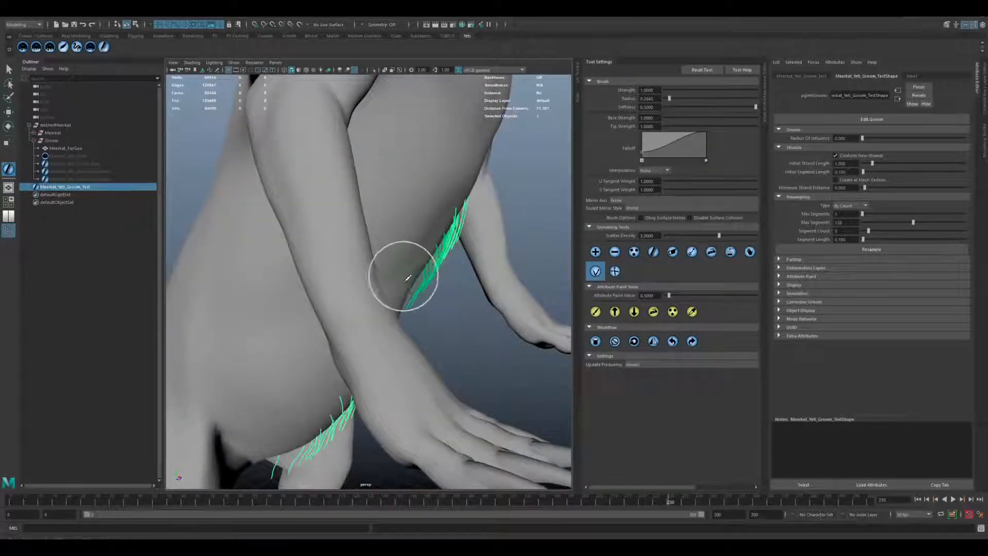
{"action": "mouse_move", "coordinate": [404, 276]}
{"action": "left_mouse_down"}
{"action": "mouse_move", "coordinate": [452, 267]}
{"action": "mouse_move", "coordinate": [471, 288]}
{"action": "left_mouse_up"}
{"action": "left_click_drag", "start_coordinate": [412, 276], "coordinate": [425, 276]}
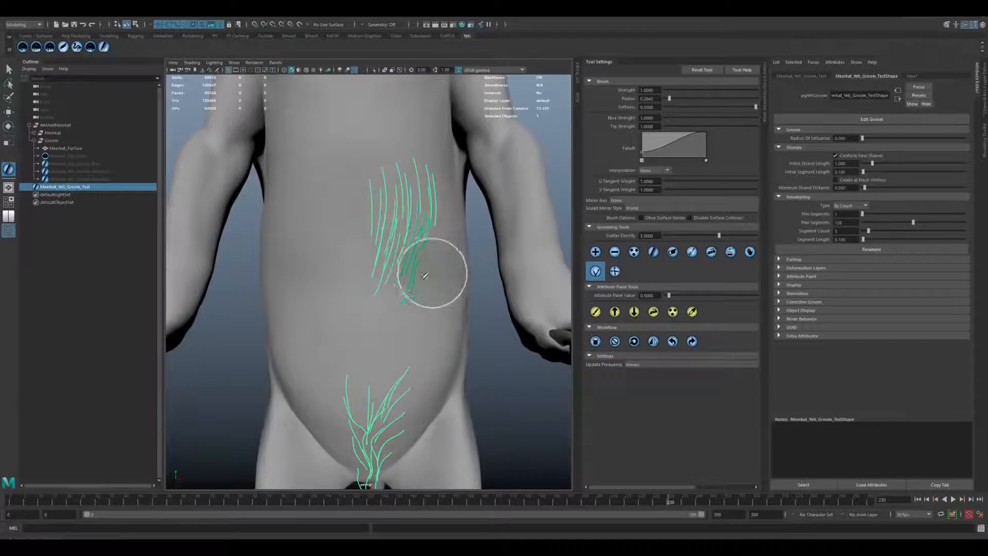
Hide the test groom and show the Meerkat_Yeti_Groom_Base groom.
{"action": "right_click_drag", "start_coordinate": [421, 303], "coordinate": [331, 261], "text": "alt"}
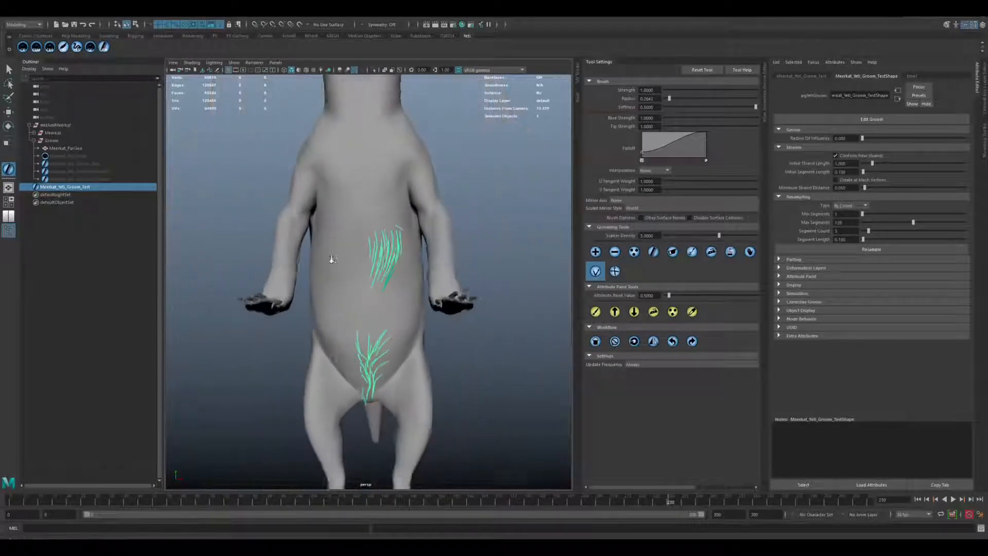
{"action": "mouse_move", "coordinate": [331, 261]}
{"action": "left_mouse_down", "text": "alt"}
{"action": "mouse_move", "coordinate": [395, 286]}
{"action": "mouse_move", "coordinate": [384, 305]}
{"action": "left_mouse_up", "text": "alt"}
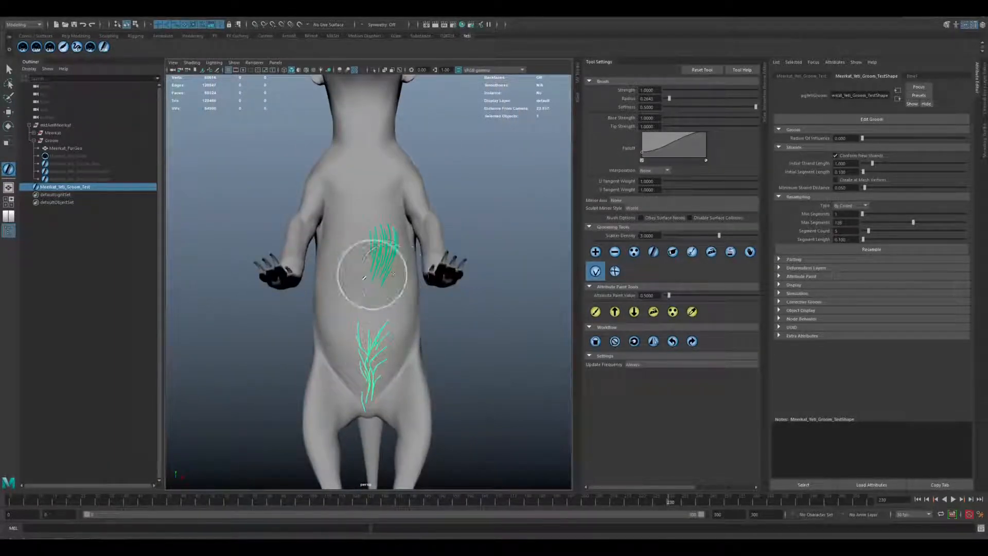
{"action": "right_click_drag", "start_coordinate": [373, 274], "coordinate": [401, 285], "text": "alt"}
{"action": "mouse_move", "coordinate": [402, 285]}
{"action": "left_mouse_down", "text": "alt"}
{"action": "mouse_move", "coordinate": [393, 300]}
{"action": "mouse_move", "coordinate": [405, 272]}
{"action": "mouse_move", "coordinate": [397, 278]}
{"action": "left_mouse_up", "text": "alt"}
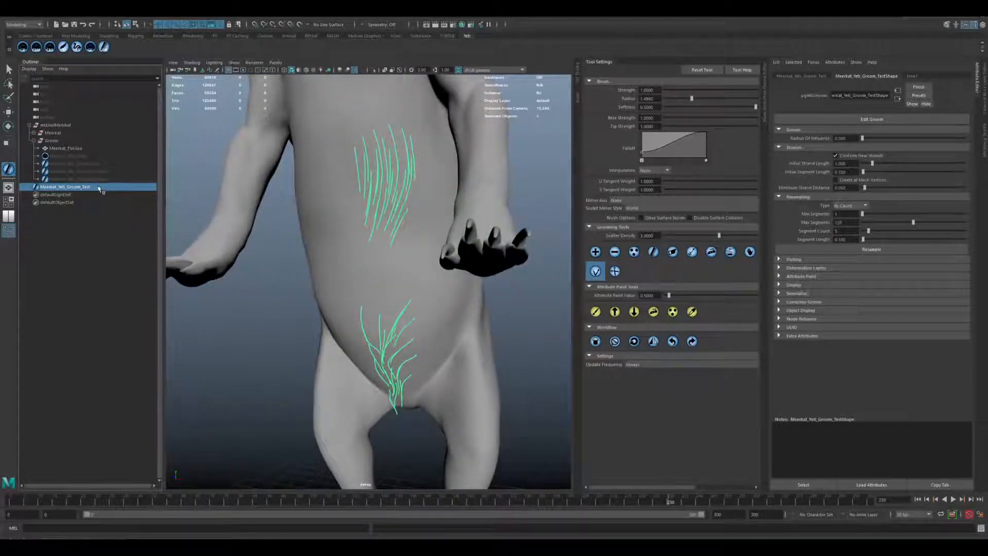
{"action": "key", "text": "ctrl+h"}
{"action": "left_click", "coordinate": [91, 164]}
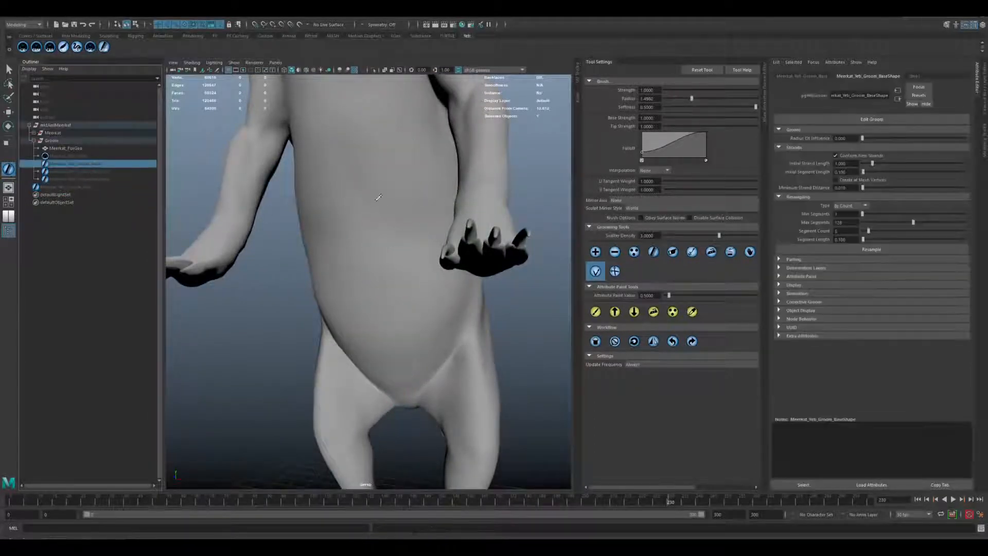
{"action": "key", "text": "shift+h"}
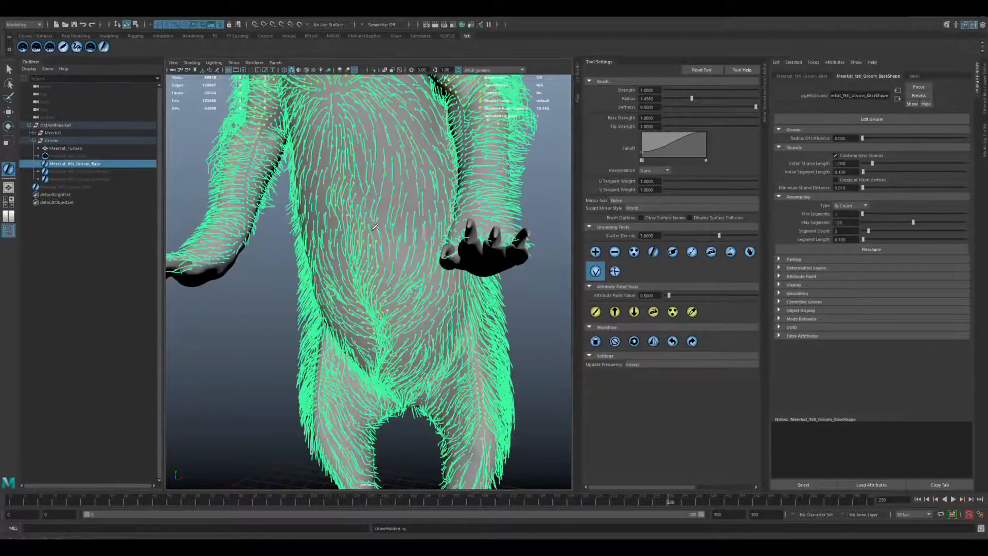
Examine the base groom's strand flow from the lower belly up to the chest, shoulders and neck.
{"action": "left_click_drag", "start_coordinate": [447, 236], "coordinate": [430, 206], "text": "alt"}
{"action": "right_click_drag", "start_coordinate": [370, 227], "coordinate": [412, 242], "text": "alt"}
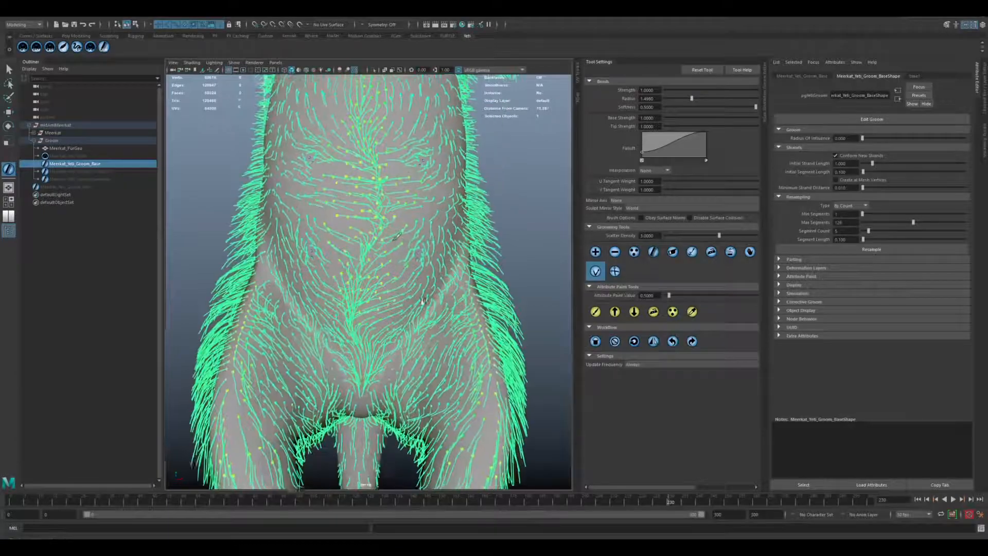
{"action": "left_click_drag", "start_coordinate": [399, 241], "coordinate": [354, 143], "text": "alt"}
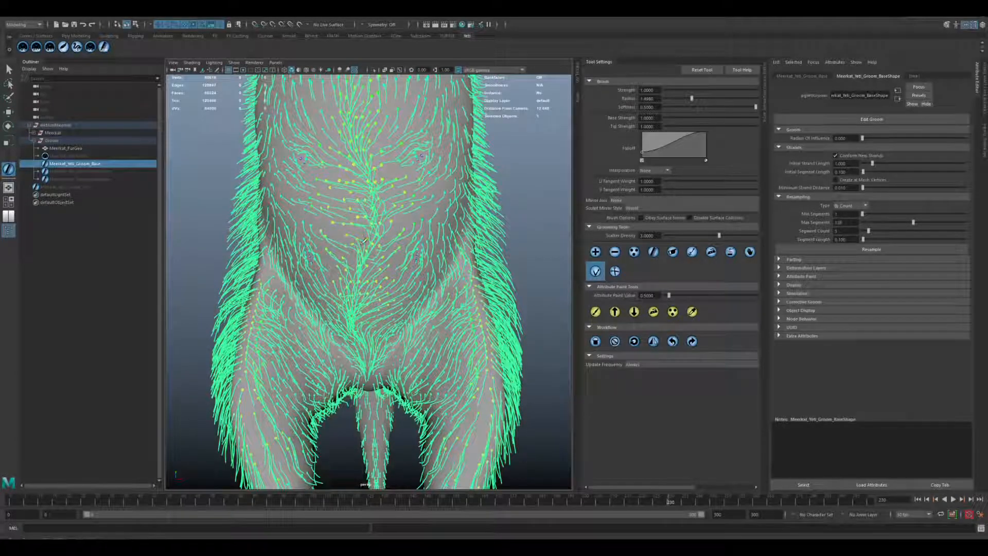
{"action": "middle_click_drag", "start_coordinate": [386, 94], "coordinate": [396, 195], "text": "alt"}
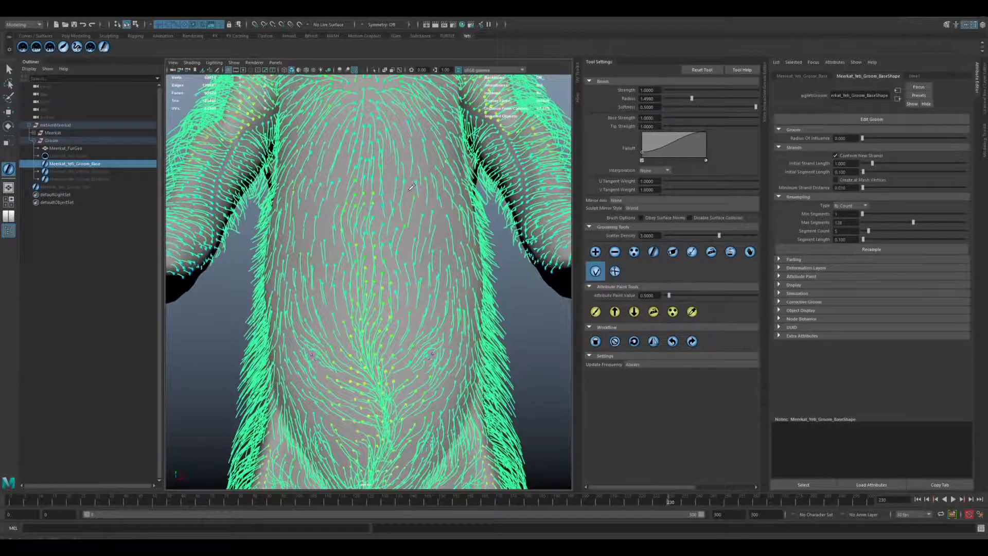
{"action": "left_click_drag", "start_coordinate": [412, 187], "coordinate": [381, 228], "text": "alt"}
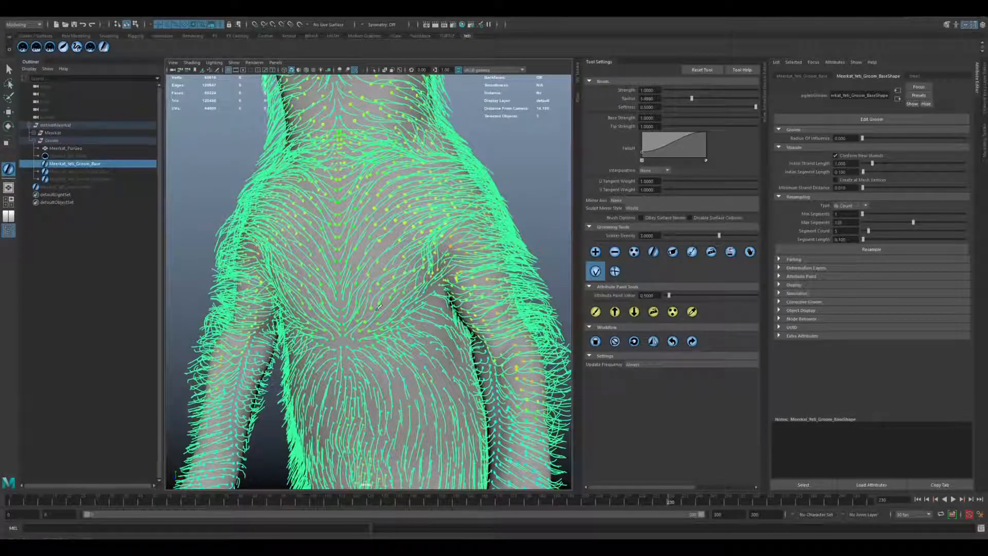
{"action": "left_click_drag", "start_coordinate": [459, 314], "coordinate": [394, 304], "text": "alt"}
{"action": "middle_click_drag", "start_coordinate": [391, 92], "coordinate": [390, 217], "text": "alt"}
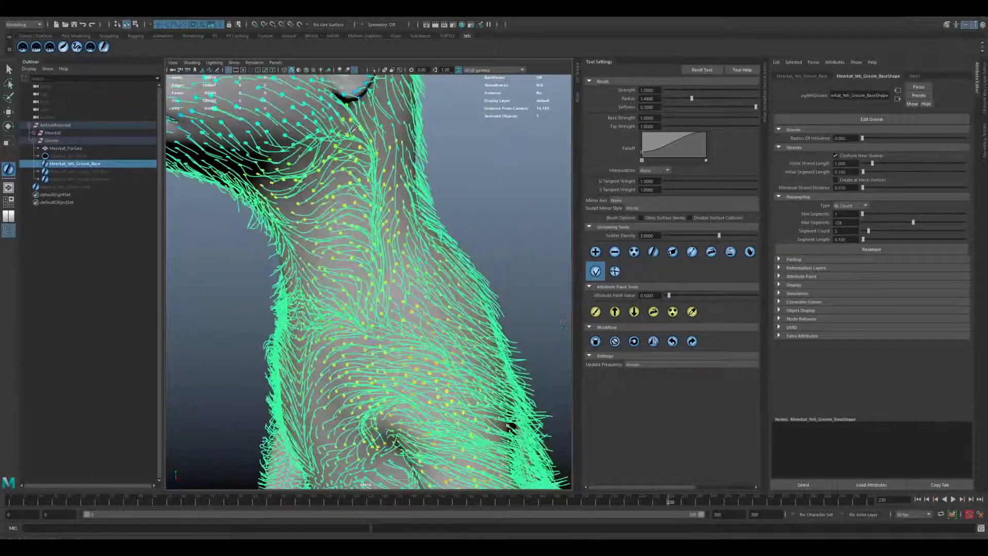
{"action": "right_click_drag", "start_coordinate": [423, 225], "coordinate": [350, 257], "text": "alt"}
{"action": "middle_click_drag", "start_coordinate": [350, 309], "coordinate": [340, 216], "text": "alt"}
{"action": "left_click_drag", "start_coordinate": [319, 257], "coordinate": [399, 270], "text": "alt"}
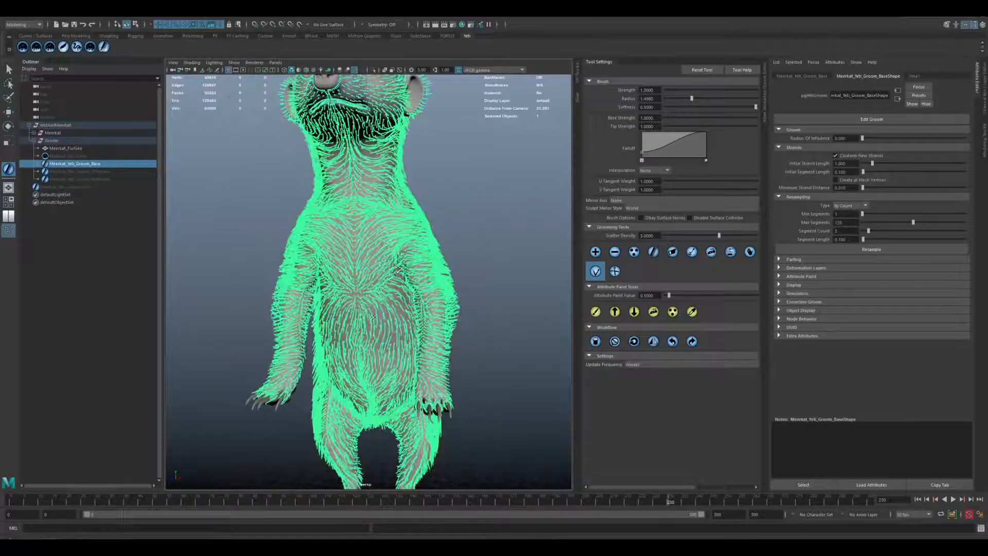
Examine the base groom's overall strand direction on the torso, arms and legs from the front and the sides.
{"action": "right_click_drag", "start_coordinate": [360, 261], "coordinate": [381, 280], "text": "alt"}
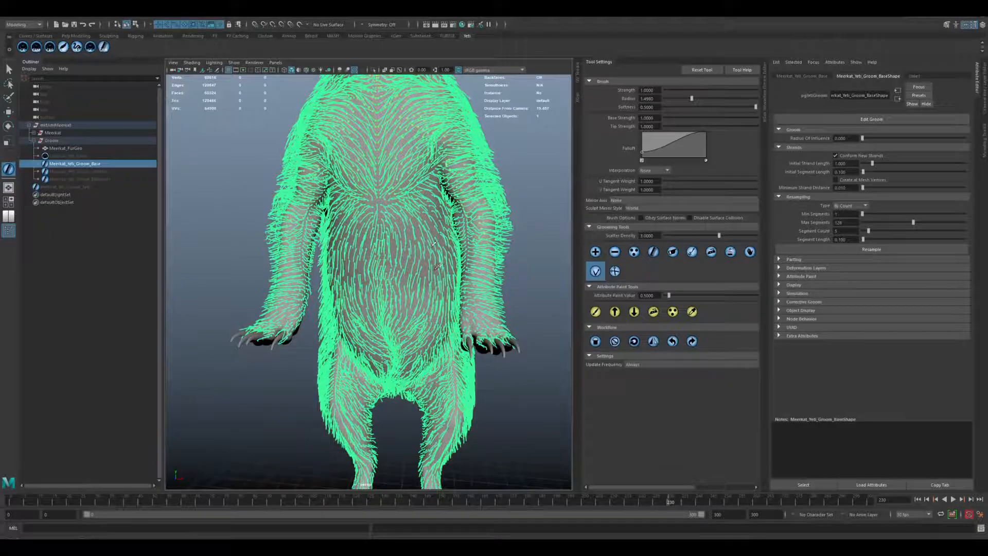
{"action": "right_click_drag", "start_coordinate": [437, 266], "coordinate": [393, 257], "text": "alt"}
{"action": "left_click_drag", "start_coordinate": [350, 257], "coordinate": [399, 242], "text": "alt"}
{"action": "middle_click_drag", "start_coordinate": [381, 211], "coordinate": [386, 249], "text": "alt"}
{"action": "left_click_drag", "start_coordinate": [376, 250], "coordinate": [415, 247], "text": "alt"}
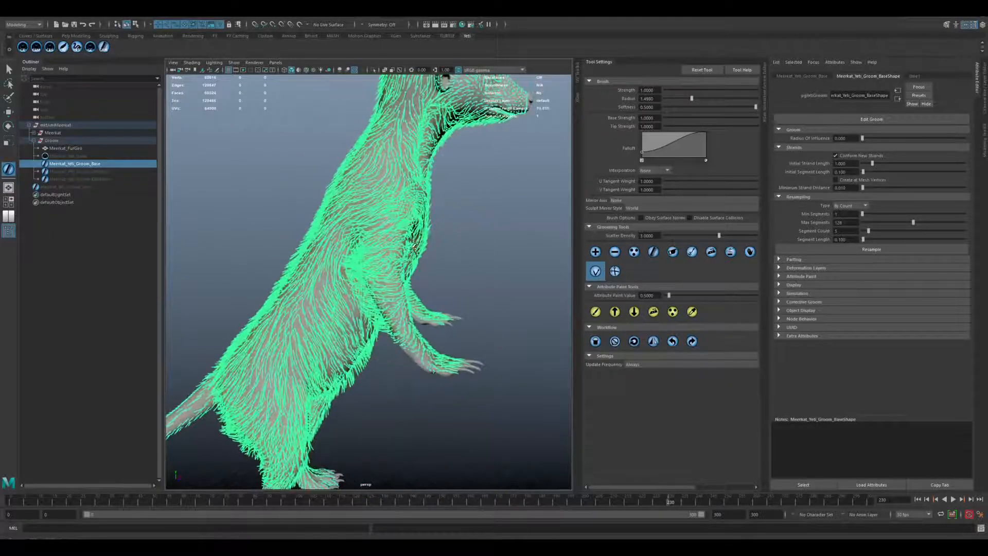
{"action": "middle_click_drag", "start_coordinate": [414, 248], "coordinate": [411, 309], "text": "alt"}
{"action": "mouse_move", "coordinate": [376, 263]}
{"action": "left_mouse_down", "text": "alt"}
{"action": "mouse_move", "coordinate": [443, 260]}
{"action": "mouse_move", "coordinate": [372, 256]}
{"action": "left_mouse_up", "text": "alt"}
{"action": "left_click_drag", "start_coordinate": [458, 262], "coordinate": [385, 276], "text": "alt"}
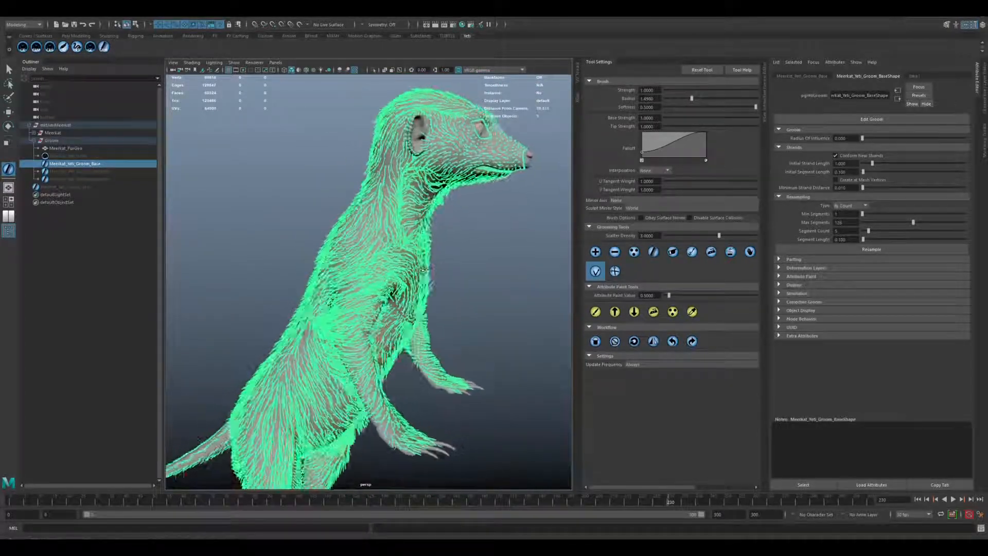
{"action": "middle_click_drag", "start_coordinate": [412, 267], "coordinate": [396, 211], "text": "alt"}
{"action": "right_click_drag", "start_coordinate": [360, 244], "coordinate": [392, 252], "text": "alt"}
{"action": "mouse_move", "coordinate": [389, 258]}
{"action": "left_mouse_down", "text": "alt"}
{"action": "mouse_move", "coordinate": [338, 269]}
{"action": "mouse_move", "coordinate": [398, 267]}
{"action": "left_mouse_up", "text": "alt"}
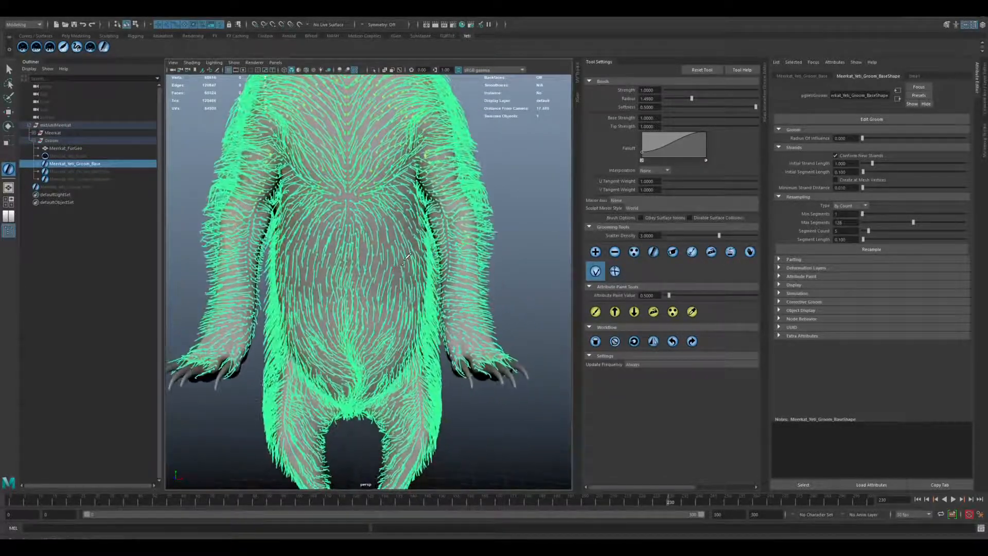
{"action": "middle_click_drag", "start_coordinate": [402, 250], "coordinate": [405, 180], "text": "alt"}
{"action": "left_click_drag", "start_coordinate": [412, 221], "coordinate": [373, 206], "text": "alt"}
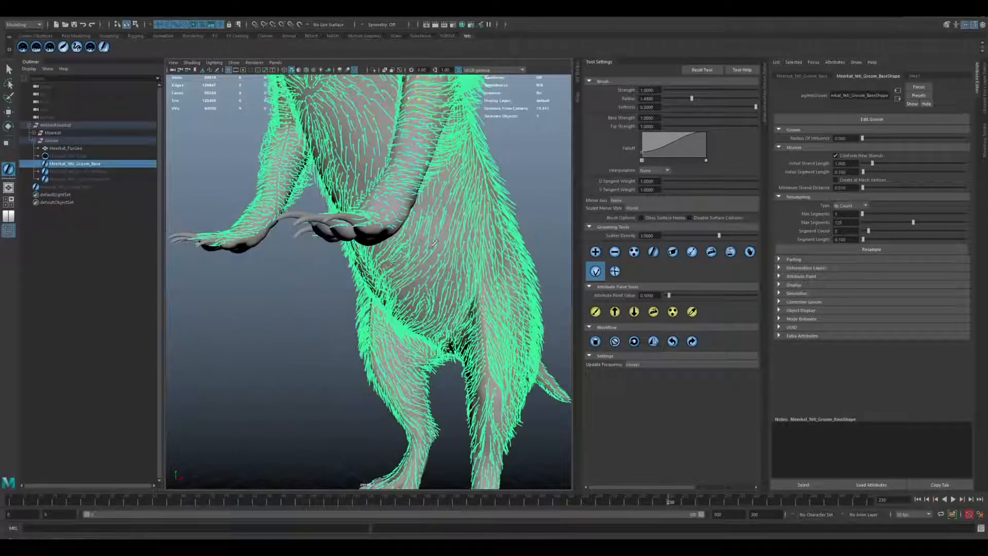
Examine the base groom's strand flow along the side of the torso and across the belly toward the hips.
{"action": "middle_click_drag", "start_coordinate": [469, 234], "coordinate": [445, 194], "text": "alt"}
{"action": "left_click_drag", "start_coordinate": [445, 194], "coordinate": [407, 198], "text": "alt"}
{"action": "right_click_drag", "start_coordinate": [453, 227], "coordinate": [427, 237], "text": "alt"}
{"action": "left_click_drag", "start_coordinate": [443, 241], "coordinate": [405, 241], "text": "alt"}
{"action": "right_click_drag", "start_coordinate": [405, 240], "coordinate": [383, 300], "text": "alt"}
{"action": "left_click_drag", "start_coordinate": [382, 300], "coordinate": [350, 200], "text": "alt"}
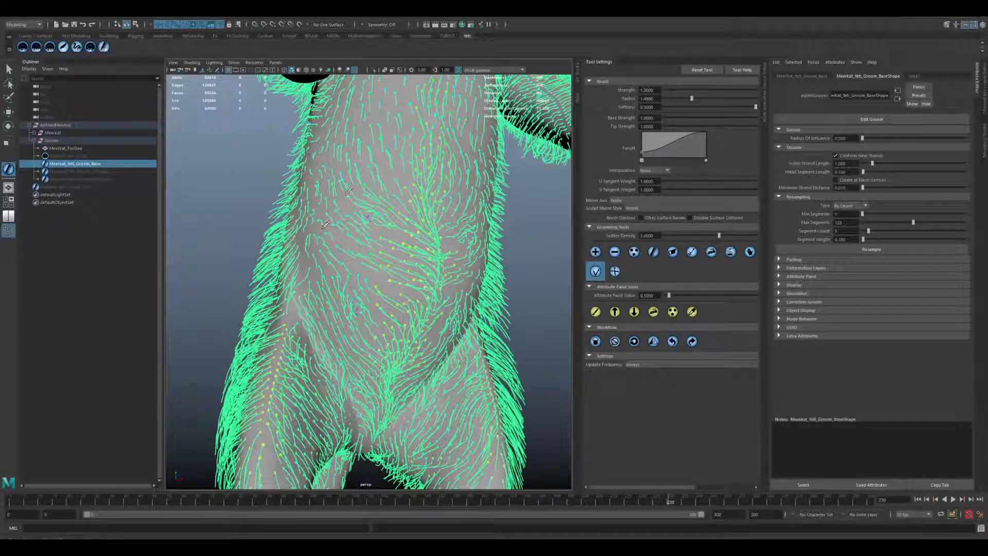
{"action": "right_click_drag", "start_coordinate": [436, 284], "coordinate": [397, 245], "text": "alt"}
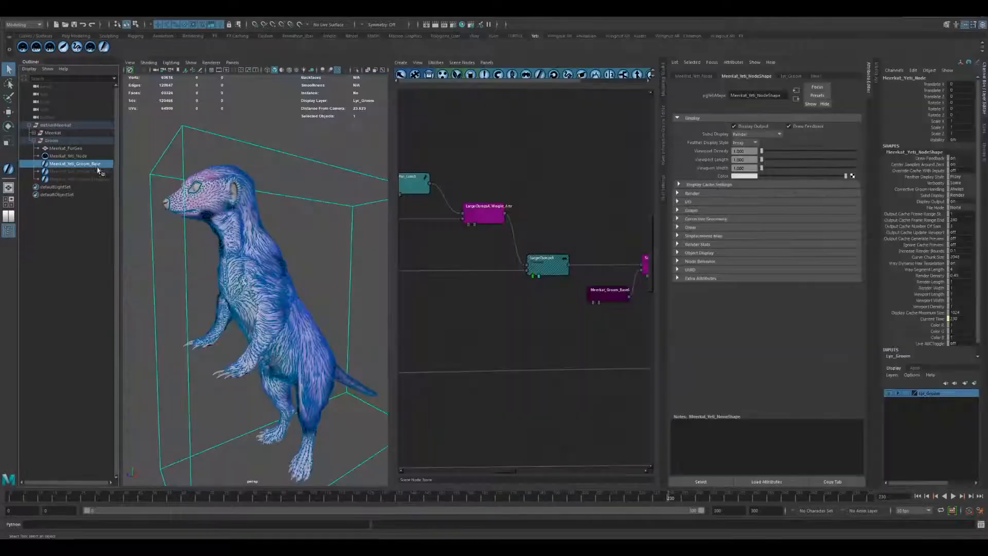
Hide the base groom and examine the Meerkat_Yeti_Node fur on the torso and shoulder.
{"action": "key", "text": "ctrl+h"}
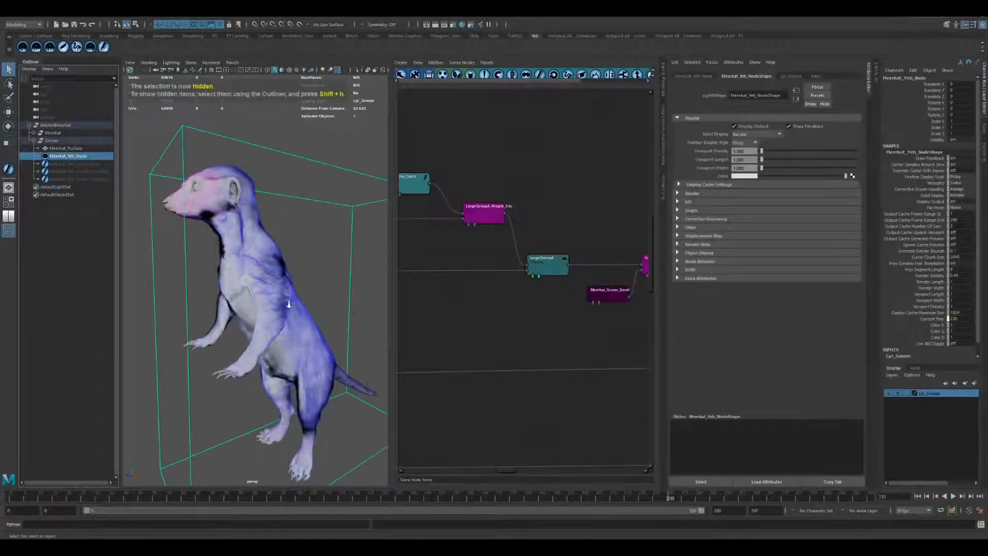
{"action": "right_click_drag", "start_coordinate": [289, 305], "coordinate": [340, 303], "text": "alt"}
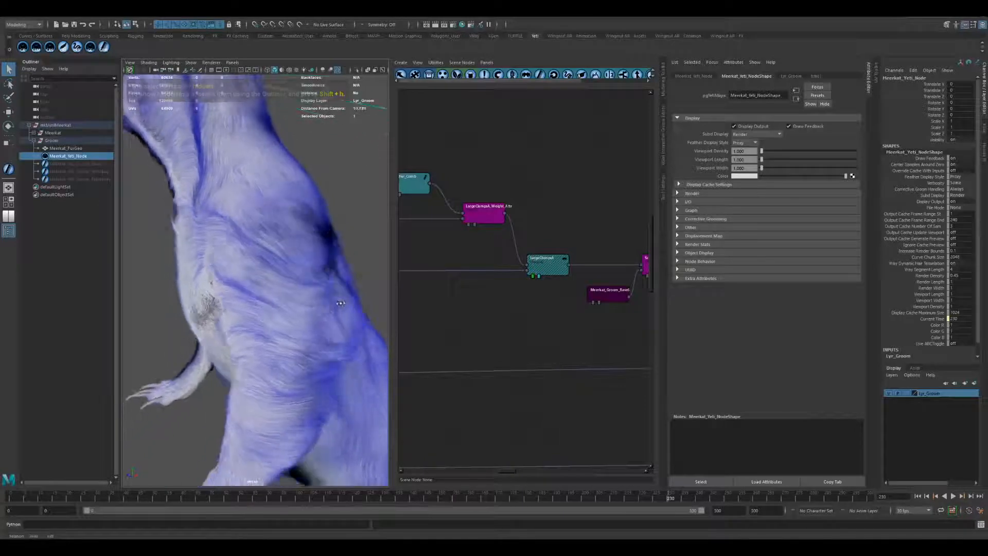
{"action": "mouse_move", "coordinate": [340, 303]}
{"action": "left_mouse_down", "text": "alt"}
{"action": "mouse_move", "coordinate": [276, 304]}
{"action": "mouse_move", "coordinate": [323, 300]}
{"action": "left_mouse_up", "text": "alt"}
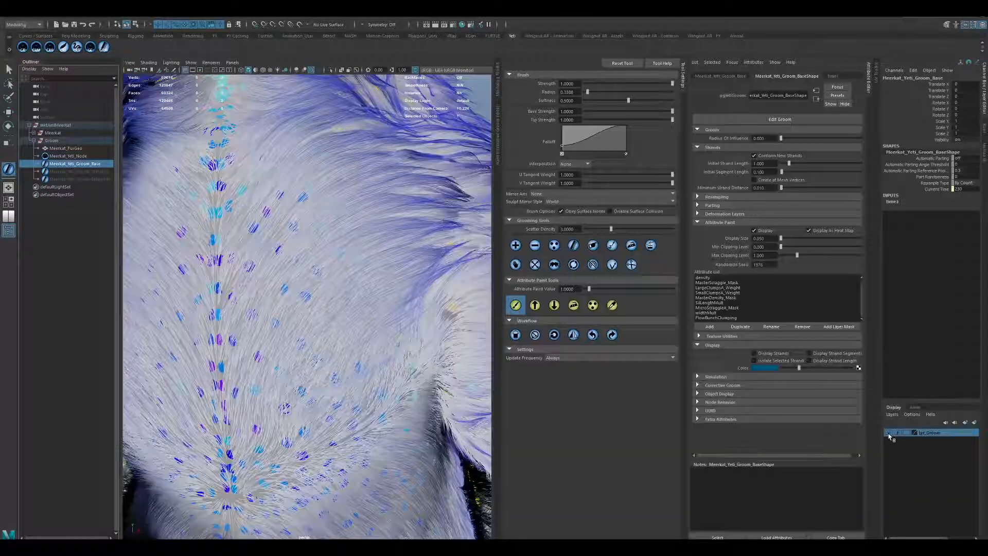
Hide the Lyr_Groom layer and examine the base groom's LargeClumpA_Weight paint on the torso.
{"action": "left_click", "coordinate": [889, 432]}
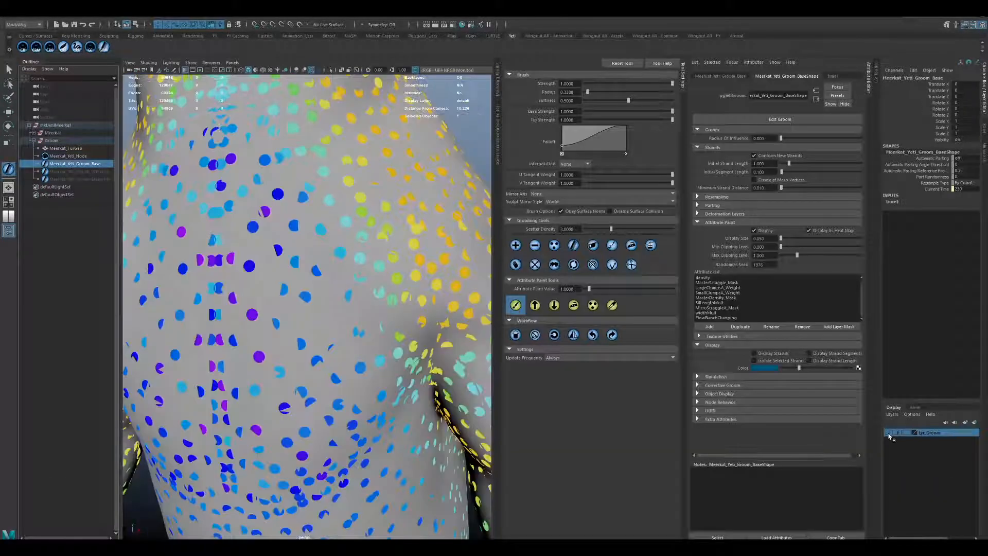
{"action": "left_click", "coordinate": [711, 288]}
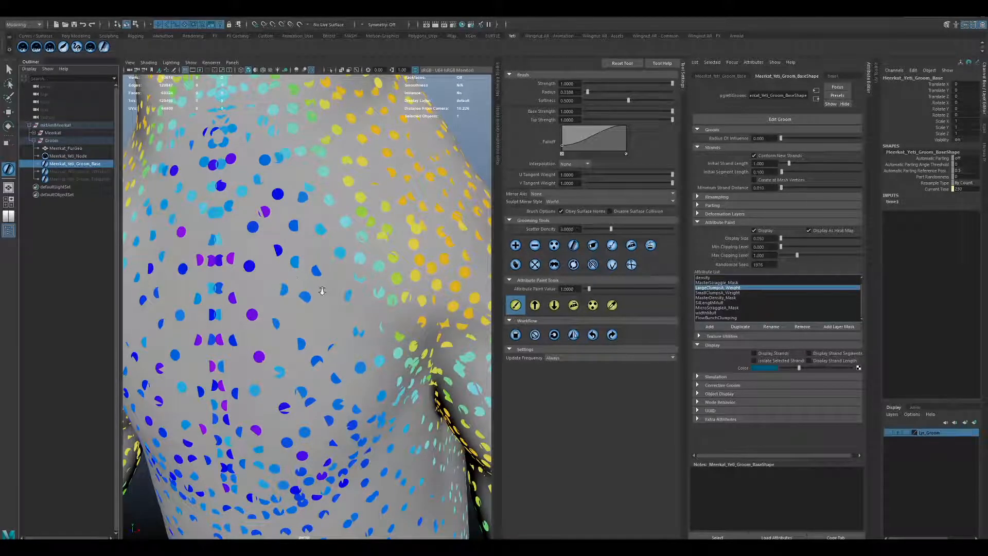
{"action": "right_click_drag", "start_coordinate": [322, 292], "coordinate": [312, 290], "text": "alt"}
{"action": "mouse_move", "coordinate": [293, 291]}
{"action": "left_mouse_down"}
{"action": "mouse_move", "coordinate": [298, 273]}
{"action": "mouse_move", "coordinate": [279, 282]}
{"action": "left_mouse_up"}
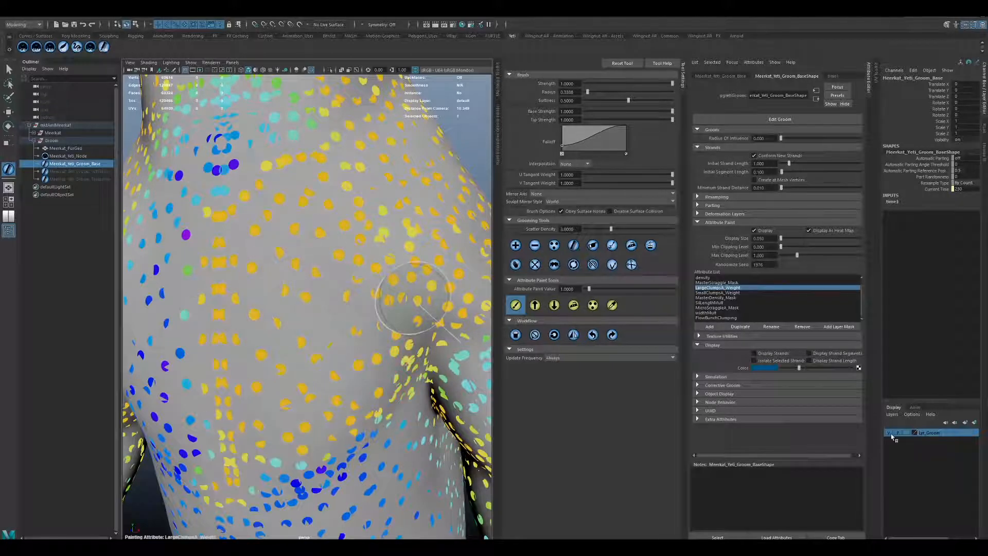
Show the Lyr_Groom layer and examine the clumped fur on the back and from the side.
{"action": "left_click", "coordinate": [891, 434]}
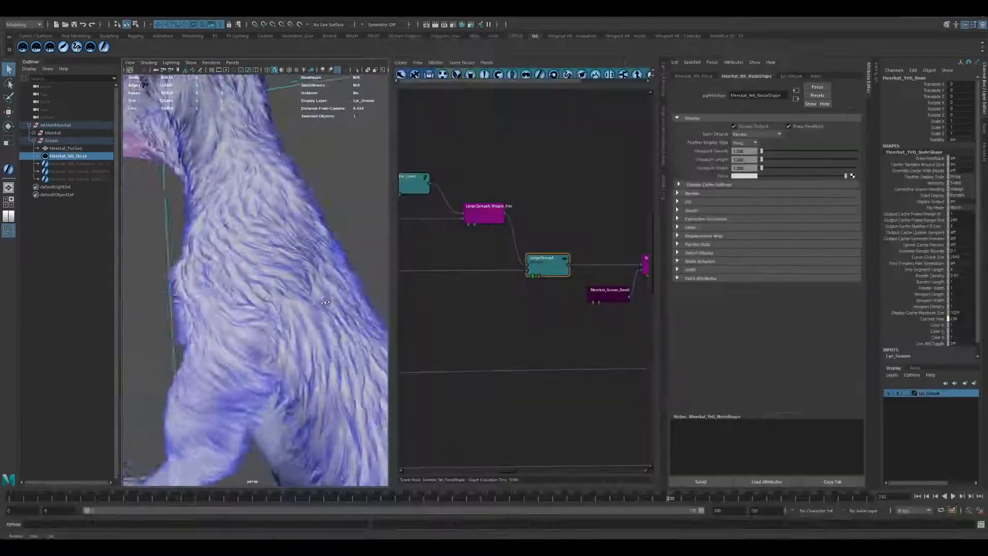
{"action": "mouse_move", "coordinate": [325, 303]}
{"action": "left_mouse_down", "text": "alt"}
{"action": "mouse_move", "coordinate": [310, 306]}
{"action": "mouse_move", "coordinate": [349, 295]}
{"action": "mouse_move", "coordinate": [323, 293]}
{"action": "mouse_move", "coordinate": [331, 315]}
{"action": "mouse_move", "coordinate": [311, 298]}
{"action": "mouse_move", "coordinate": [323, 318]}
{"action": "left_mouse_up", "text": "alt"}
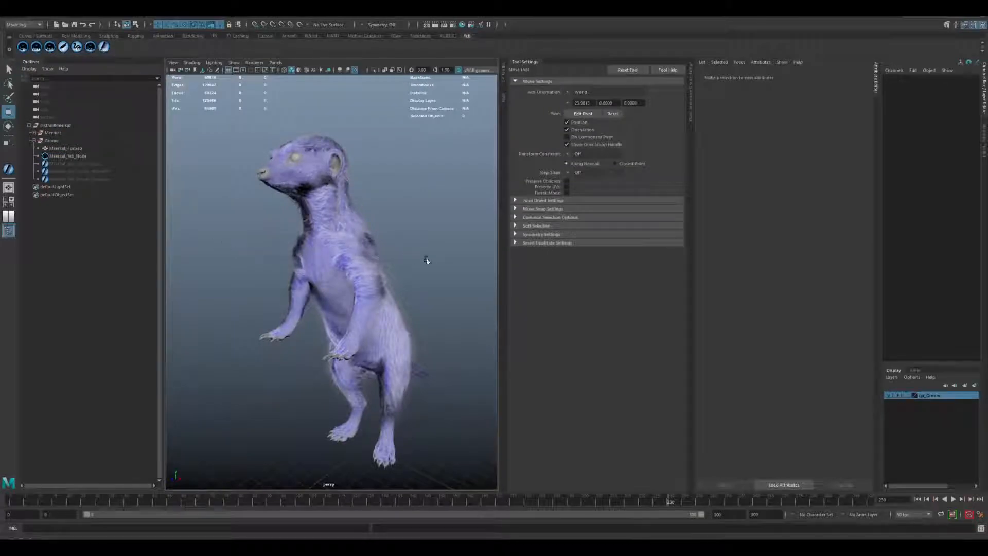
{"action": "left_click_drag", "start_coordinate": [427, 260], "coordinate": [379, 270], "text": "alt"}
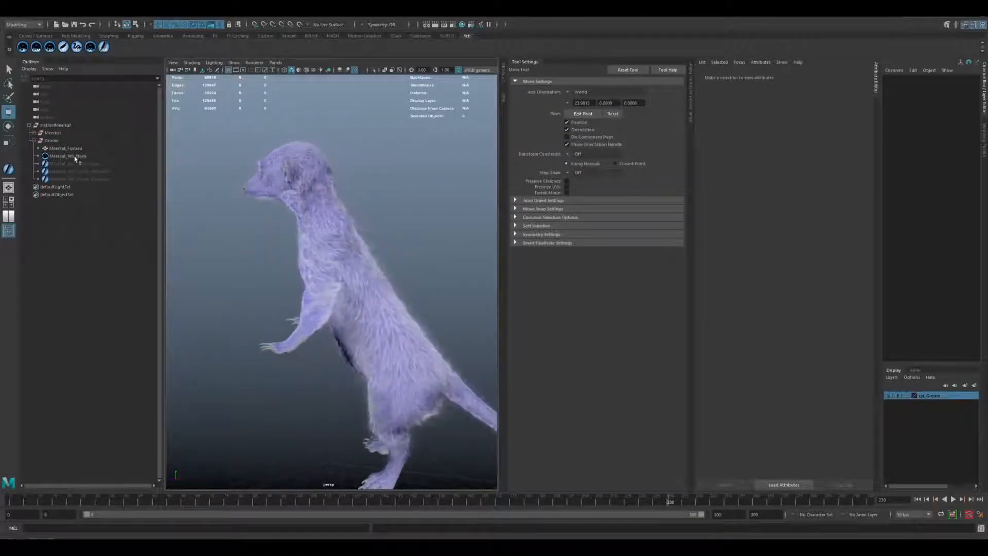
Hide the Lyr_Groom layer and show the Meerkat_Yeti_Groom_Base groom.
{"action": "left_click", "coordinate": [889, 396]}
{"action": "left_click", "coordinate": [93, 163]}
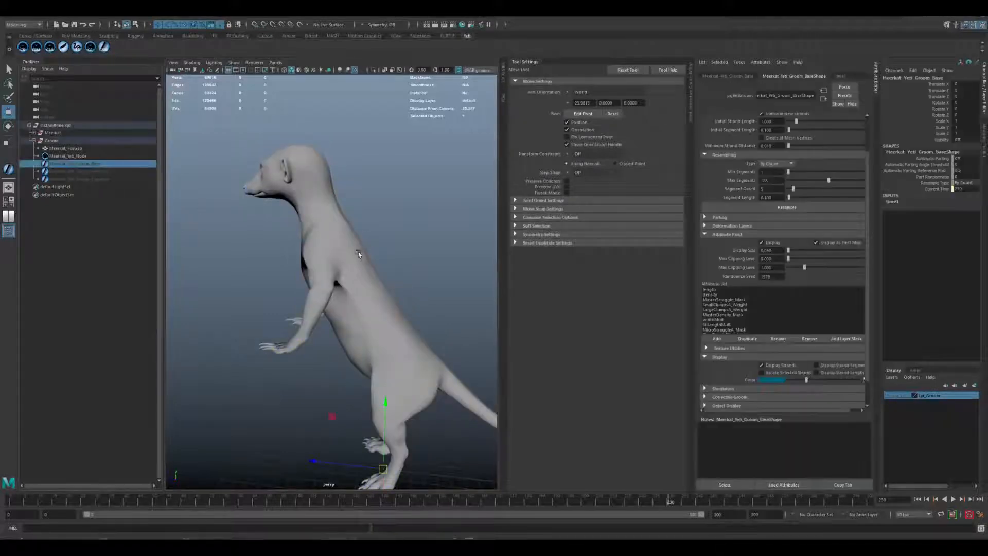
{"action": "key", "text": "shift+h"}
Examine the base groom's strands and colored attribute points on the back, flank and shoulder.
{"action": "left_click_drag", "start_coordinate": [418, 290], "coordinate": [396, 298], "text": "alt"}
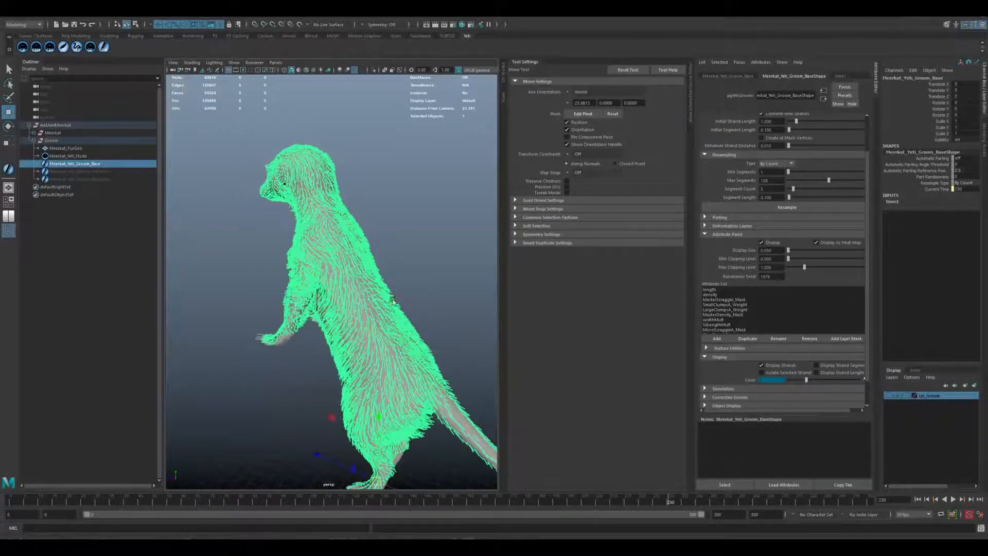
{"action": "middle_click_drag", "start_coordinate": [352, 303], "coordinate": [342, 254], "text": "alt"}
{"action": "left_click_drag", "start_coordinate": [342, 254], "coordinate": [319, 257], "text": "alt"}
{"action": "scroll", "coordinate": [312, 246], "scroll_direction": "up", "scroll_amount": 4}
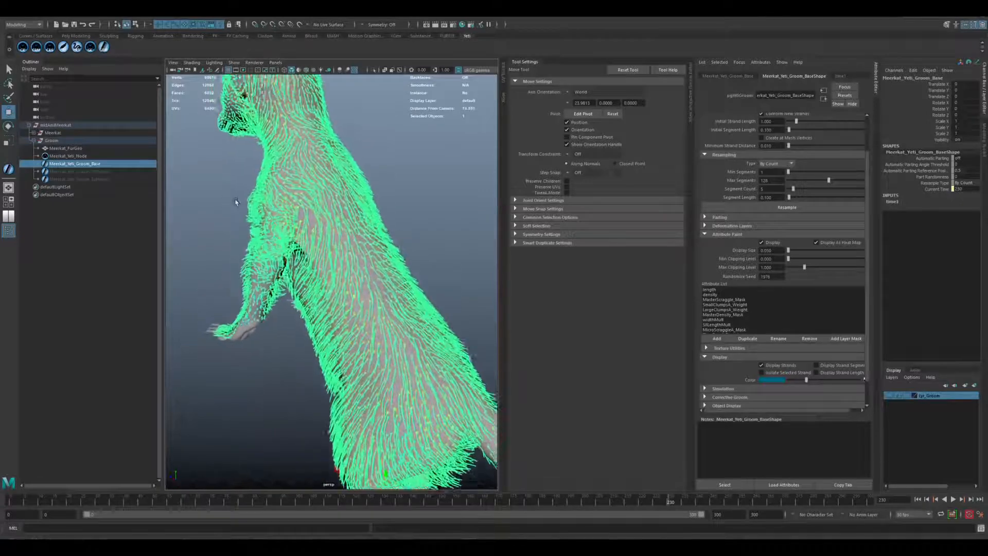
{"action": "scroll", "coordinate": [236, 206], "scroll_direction": "up", "scroll_amount": 8}
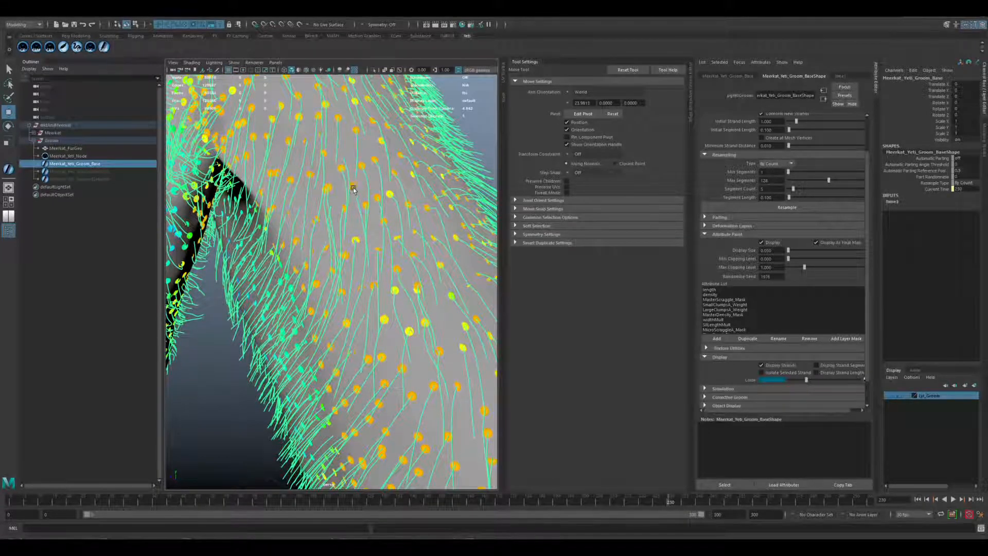
{"action": "scroll", "coordinate": [349, 185], "scroll_direction": "down", "scroll_amount": 10}
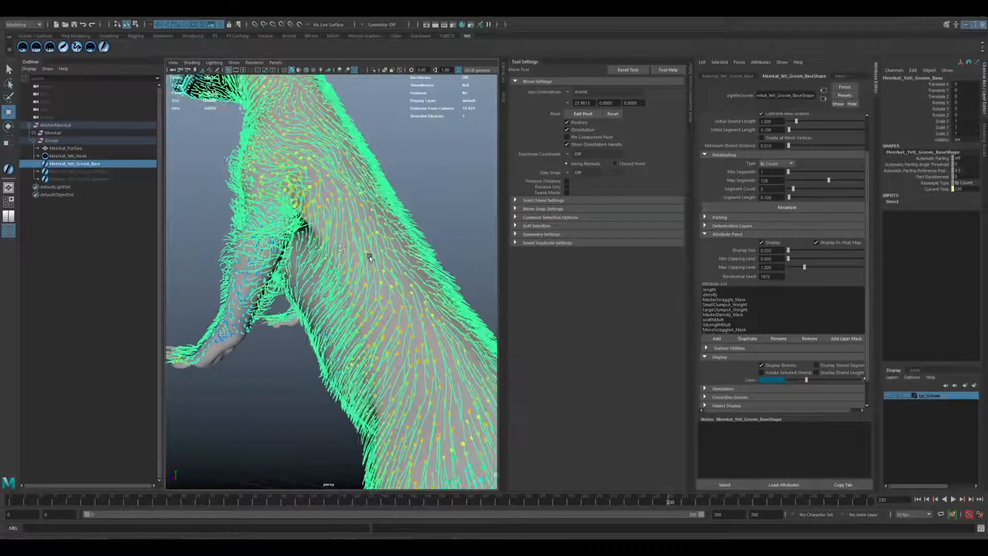
{"action": "left_click_drag", "start_coordinate": [369, 258], "coordinate": [363, 252], "text": "alt"}
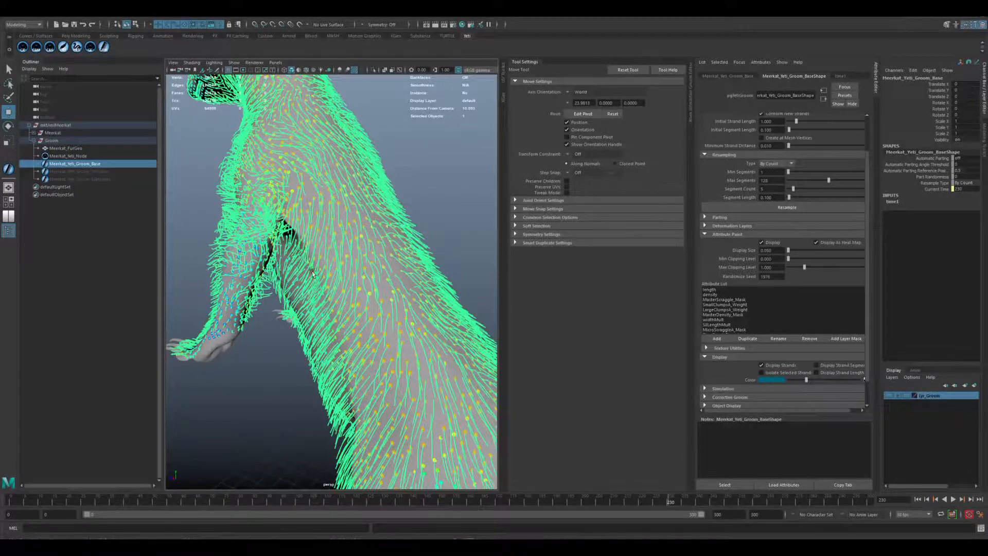
{"action": "mouse_move", "coordinate": [312, 273]}
{"action": "left_mouse_down", "text": "alt"}
{"action": "mouse_move", "coordinate": [429, 278]}
{"action": "mouse_move", "coordinate": [320, 273]}
{"action": "left_mouse_up", "text": "alt"}
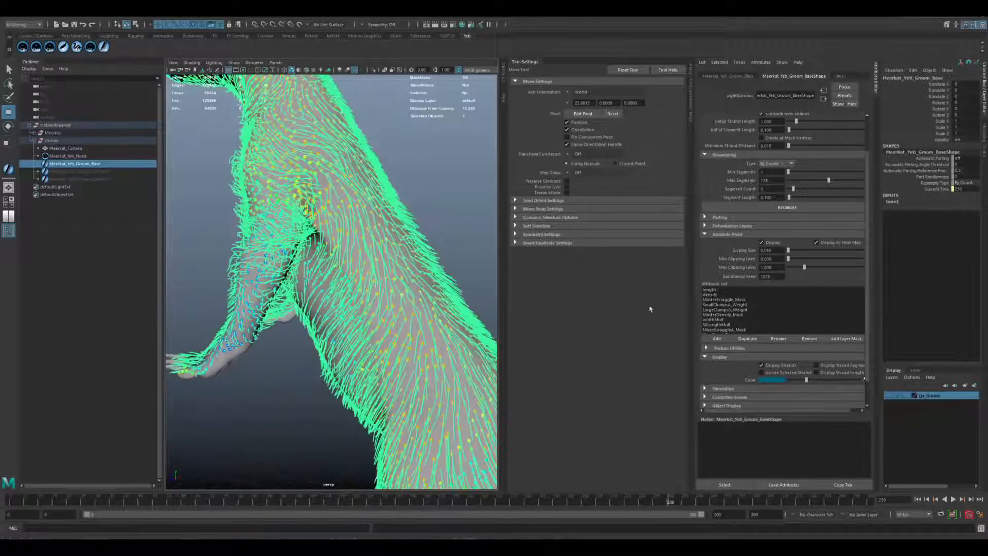
Turn off the base groom's strand display and inspect its attribute paint heat map over the whole body.
{"action": "left_click", "coordinate": [762, 366]}
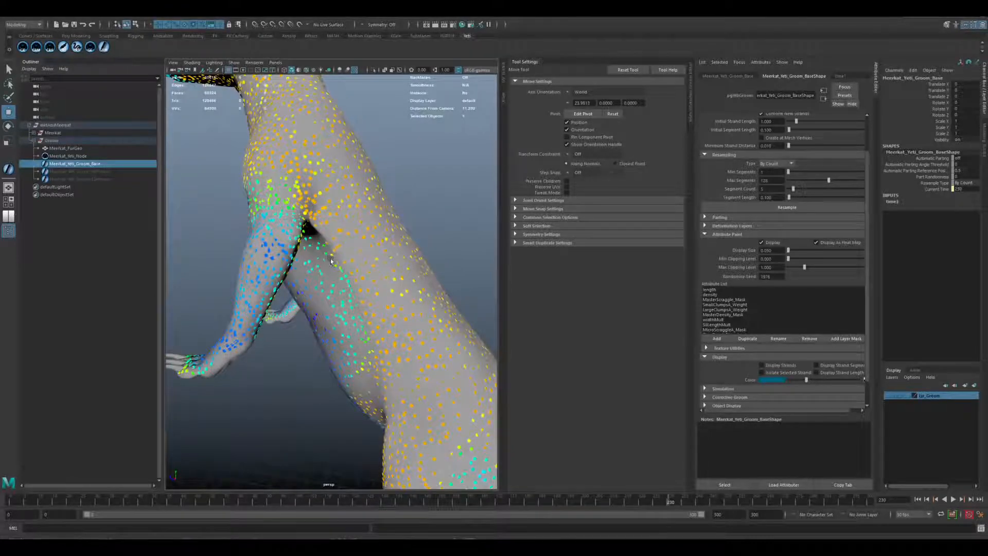
{"action": "right_click_drag", "start_coordinate": [331, 261], "coordinate": [279, 273], "text": "alt"}
{"action": "left_click_drag", "start_coordinate": [278, 272], "coordinate": [300, 276], "text": "alt"}
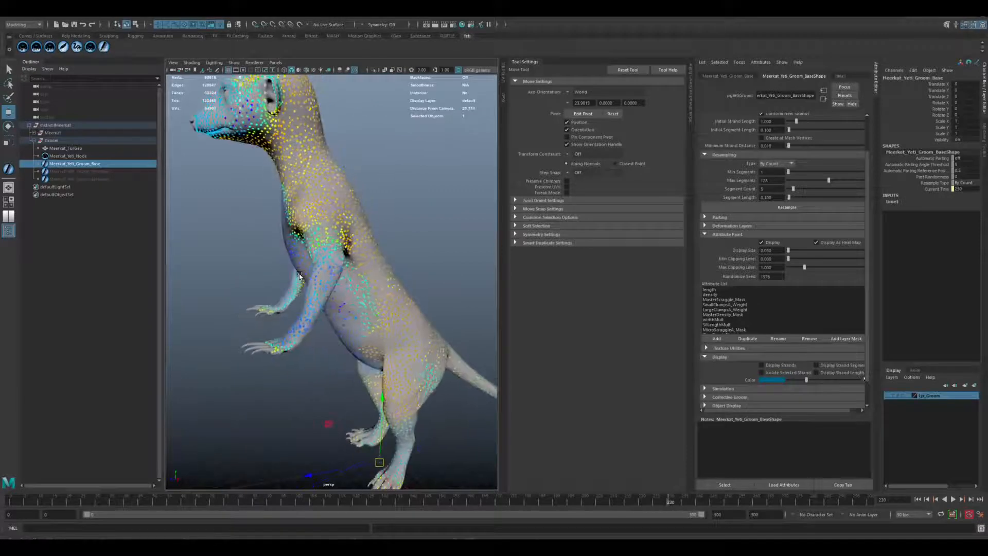
{"action": "left_click_drag", "start_coordinate": [359, 211], "coordinate": [360, 237], "text": "alt"}
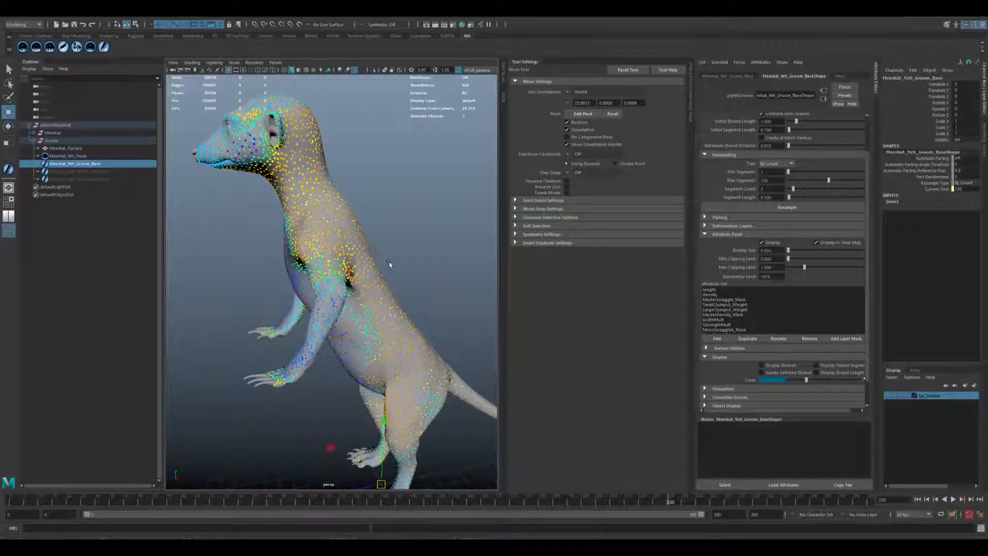
{"action": "left_click_drag", "start_coordinate": [364, 283], "coordinate": [367, 266], "text": "alt"}
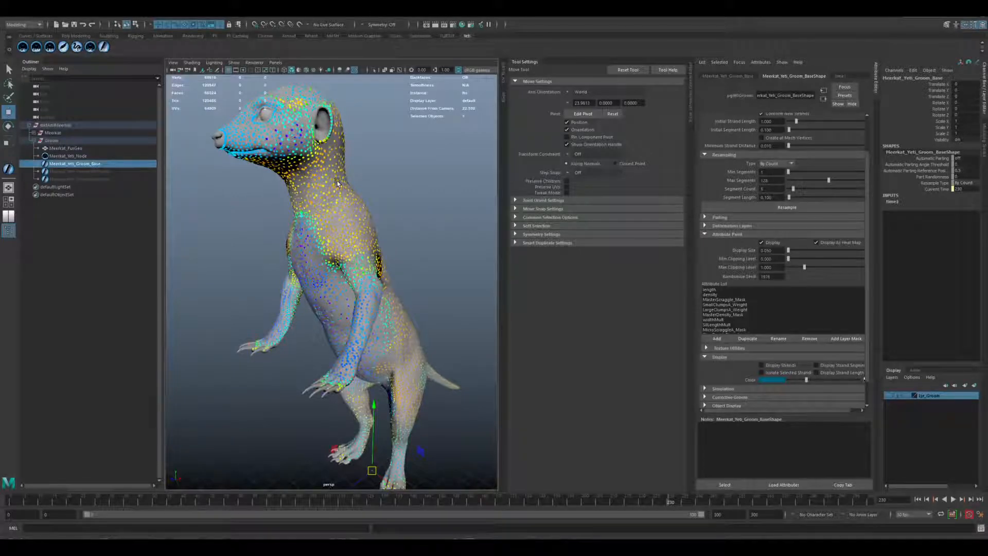
View the attribute paint in greyscale from the front and side, and restore its heat map display.
{"action": "left_click", "coordinate": [817, 243]}
{"action": "left_click_drag", "start_coordinate": [375, 241], "coordinate": [347, 243], "text": "alt"}
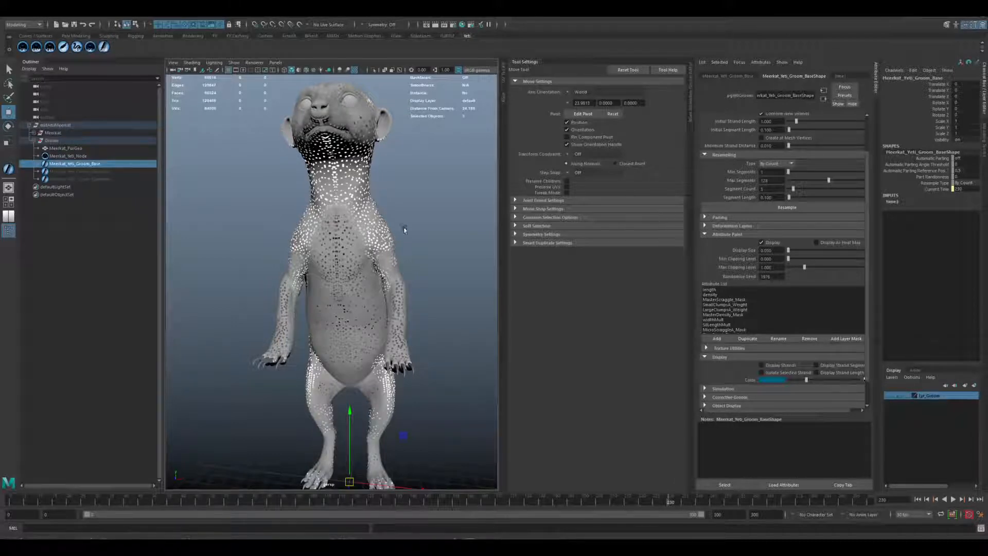
{"action": "left_click_drag", "start_coordinate": [405, 230], "coordinate": [776, 229], "text": "alt"}
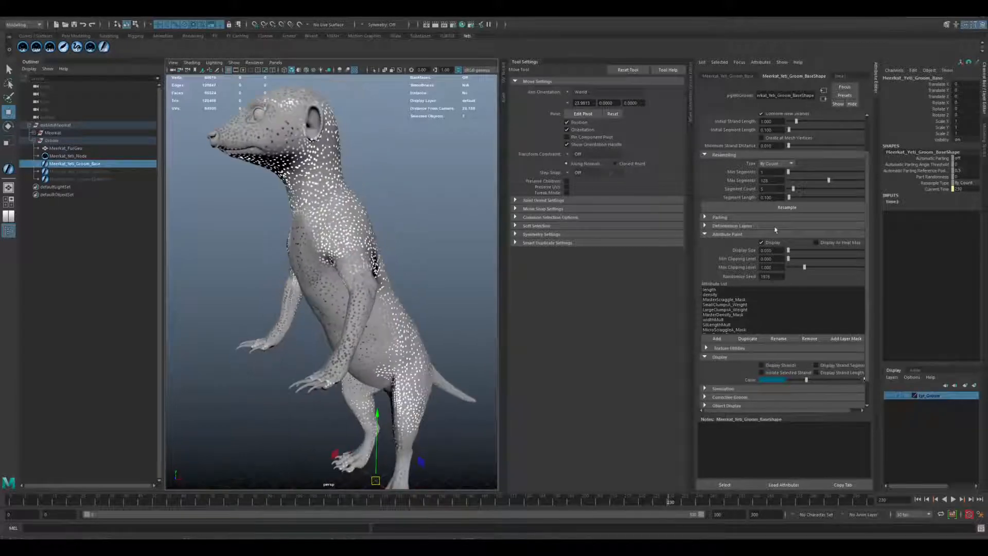
{"action": "left_click", "coordinate": [816, 243]}
Display the base groom's density, MasterScraggle_Mask and SmallClumpA_Weight attribute maps one after another.
{"action": "left_click_drag", "start_coordinate": [385, 269], "coordinate": [329, 270], "text": "alt"}
{"action": "right_click_drag", "start_coordinate": [330, 270], "coordinate": [353, 274], "text": "alt"}
{"action": "double_click", "coordinate": [714, 295]}
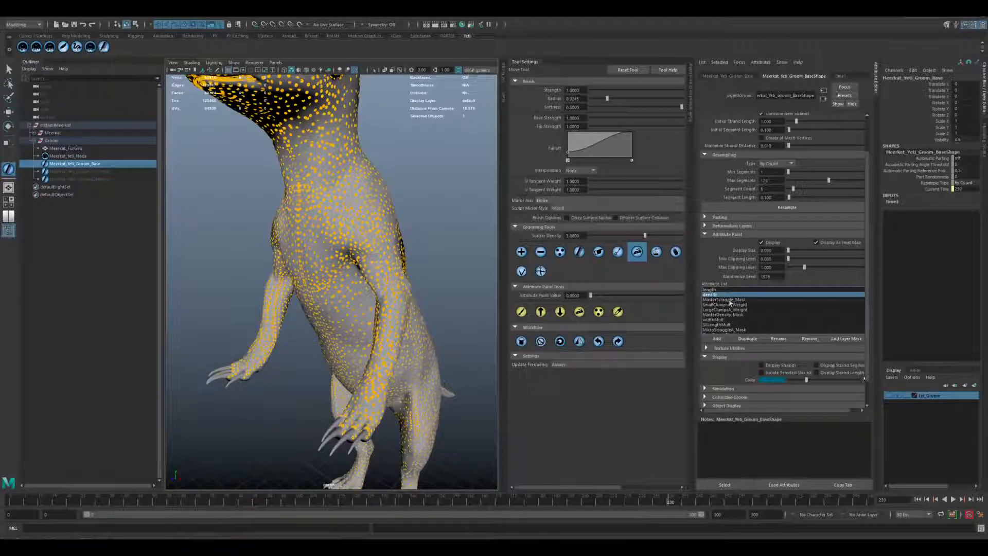
{"action": "left_click", "coordinate": [730, 299]}
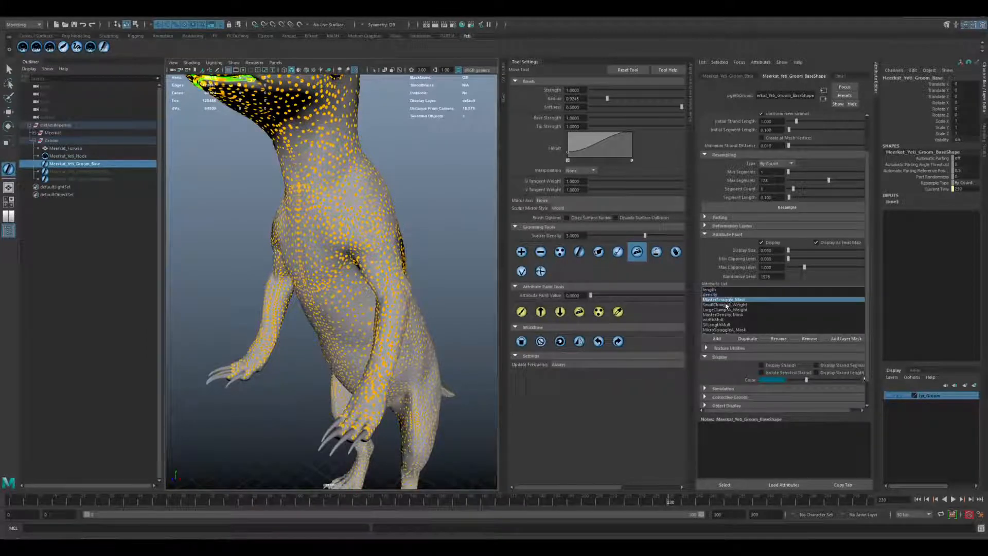
{"action": "left_click", "coordinate": [727, 304]}
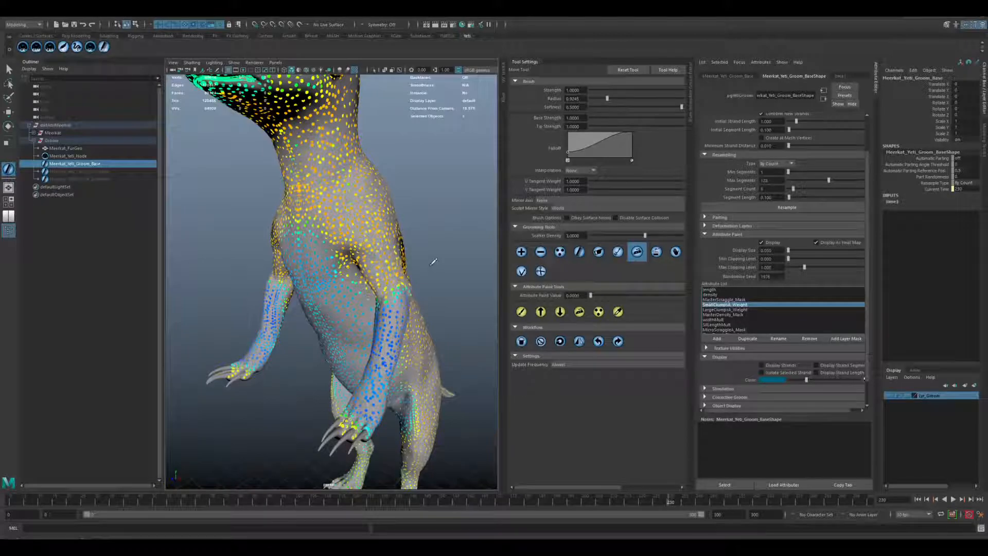
Examine the SmallClumpA_Weight heat map on the head, back, belly and forearms.
{"action": "right_click_drag", "start_coordinate": [433, 260], "coordinate": [393, 187], "text": "alt"}
{"action": "left_click_drag", "start_coordinate": [392, 187], "coordinate": [334, 232], "text": "alt"}
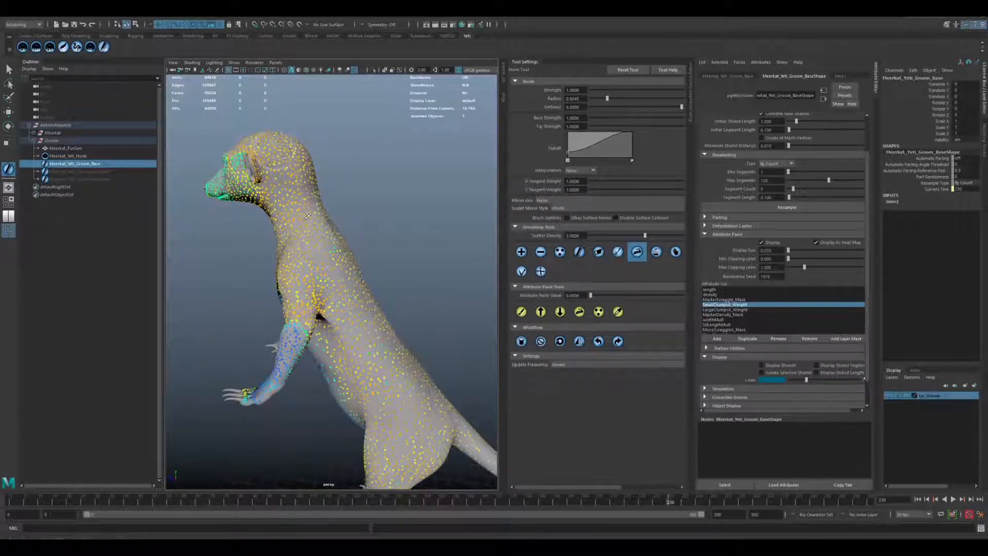
{"action": "left_click_drag", "start_coordinate": [350, 308], "coordinate": [302, 317], "text": "alt"}
{"action": "right_click_drag", "start_coordinate": [301, 316], "coordinate": [391, 347], "text": "alt"}
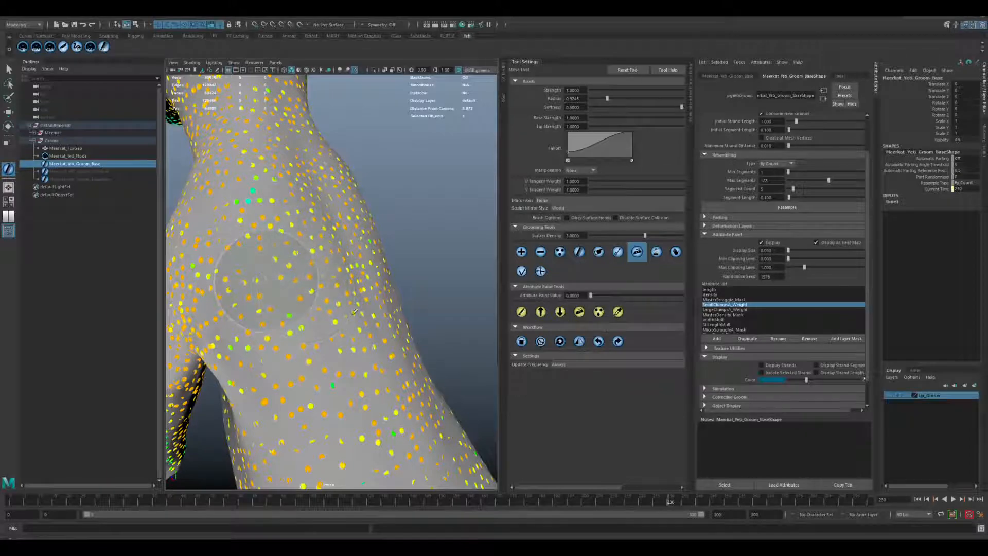
{"action": "left_click_drag", "start_coordinate": [362, 357], "coordinate": [328, 307], "text": "alt"}
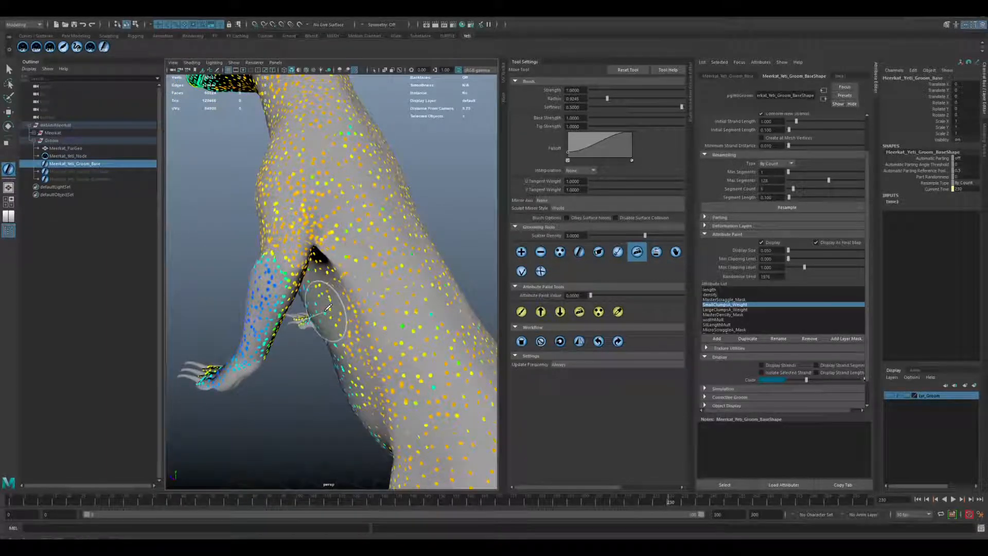
{"action": "left_click_drag", "start_coordinate": [328, 308], "coordinate": [456, 214], "text": "alt"}
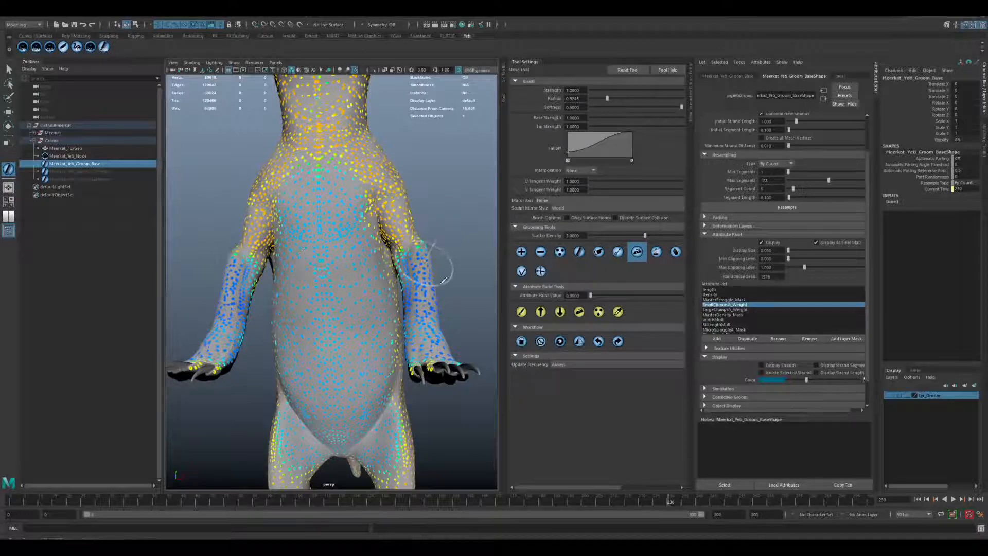
{"action": "left_click_drag", "start_coordinate": [439, 264], "coordinate": [368, 289], "text": "alt"}
{"action": "right_click_drag", "start_coordinate": [371, 290], "coordinate": [419, 308], "text": "alt"}
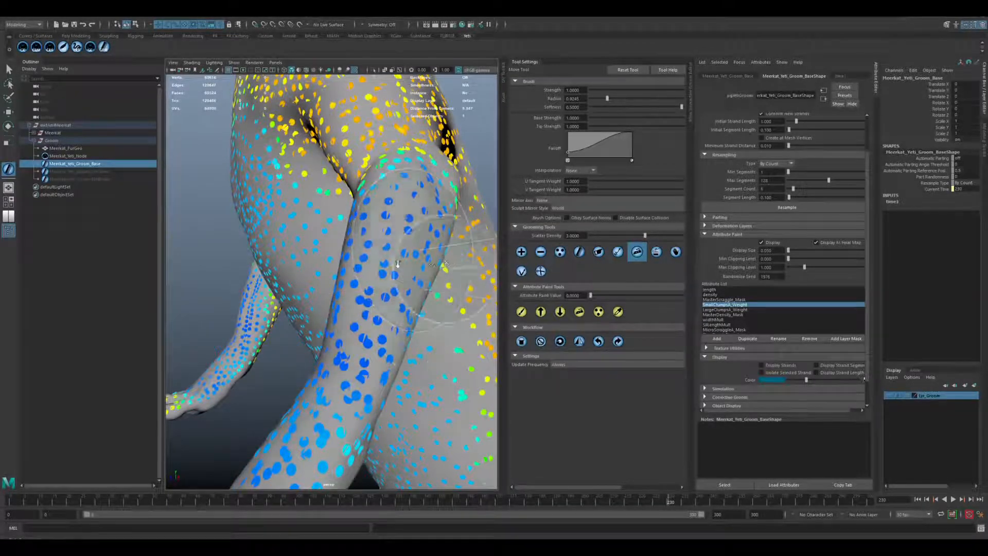
{"action": "right_click_drag", "start_coordinate": [428, 248], "coordinate": [370, 237], "text": "alt"}
{"action": "middle_click_drag", "start_coordinate": [369, 238], "coordinate": [368, 278], "text": "alt"}
{"action": "right_click_drag", "start_coordinate": [370, 271], "coordinate": [362, 275], "text": "alt"}
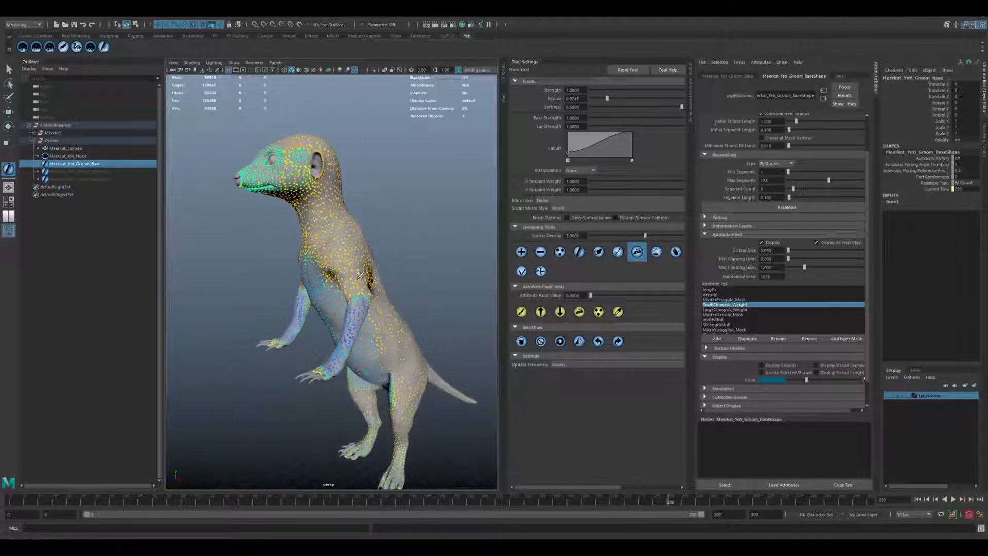
Display the MasterScraggle_Mask attribute and examine its heat map on the body and around the muzzle.
{"action": "left_click", "coordinate": [714, 300]}
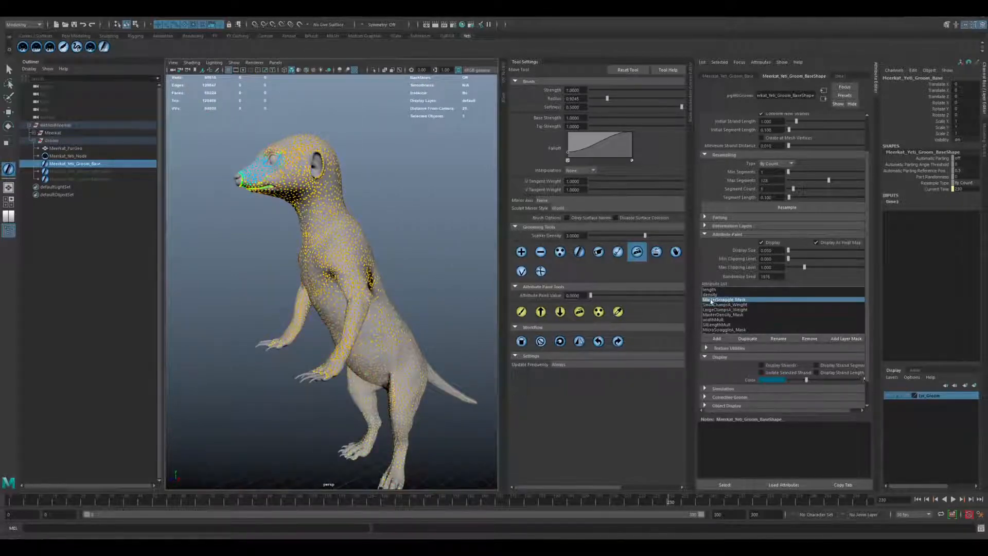
{"action": "left_click_drag", "start_coordinate": [334, 210], "coordinate": [451, 221], "text": "alt"}
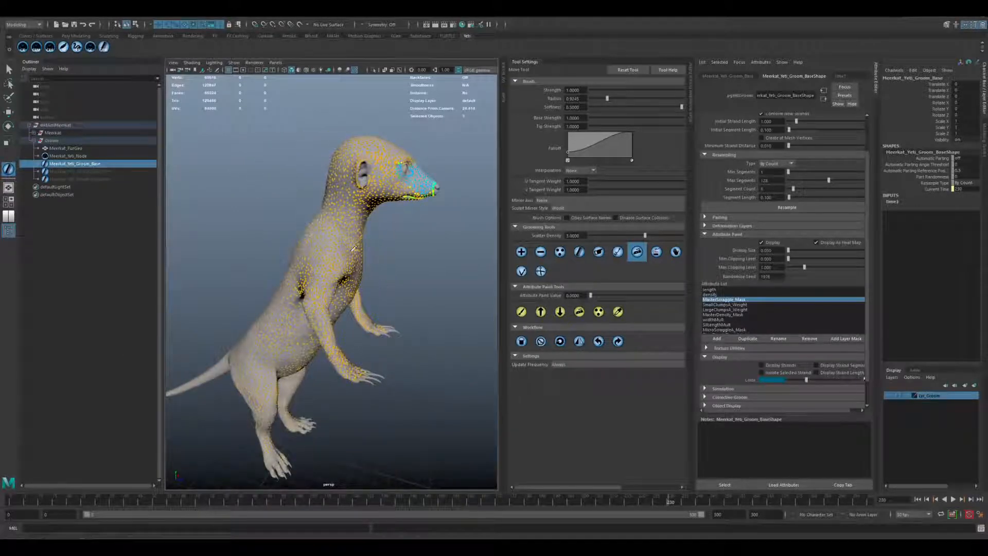
{"action": "left_click_drag", "start_coordinate": [366, 240], "coordinate": [311, 219], "text": "alt"}
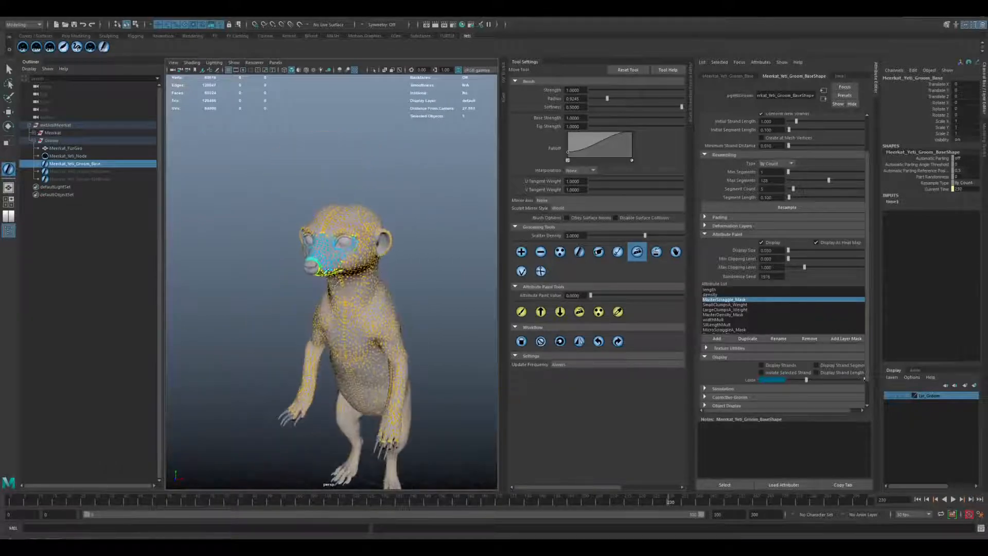
{"action": "scroll", "coordinate": [309, 206], "scroll_direction": "up", "scroll_amount": 5}
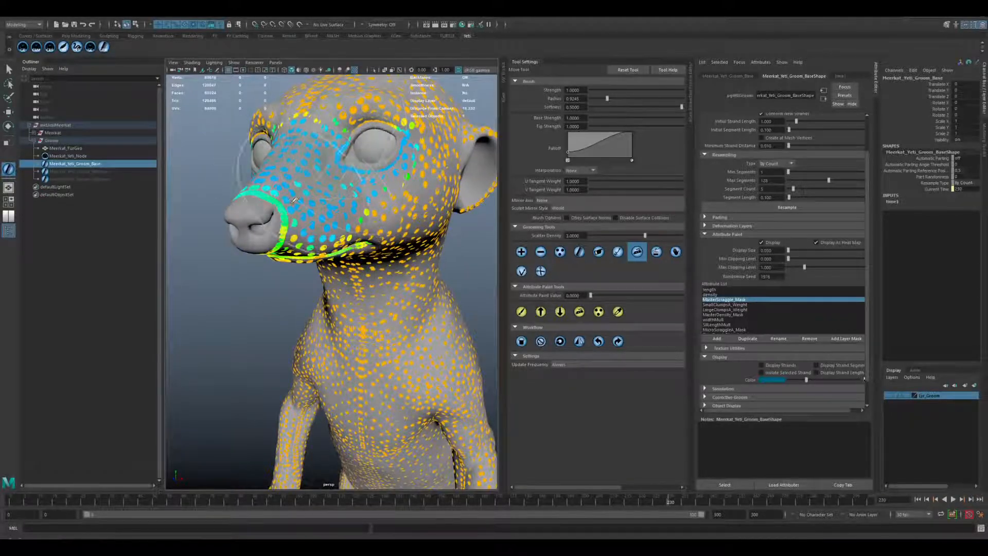
Display the SmallClumpA_Weight attribute and examine its heat map on the chest, forearms, side and back.
{"action": "scroll", "coordinate": [319, 260], "scroll_direction": "down", "scroll_amount": 3}
{"action": "middle_click_drag", "start_coordinate": [396, 417], "coordinate": [357, 276], "text": "alt"}
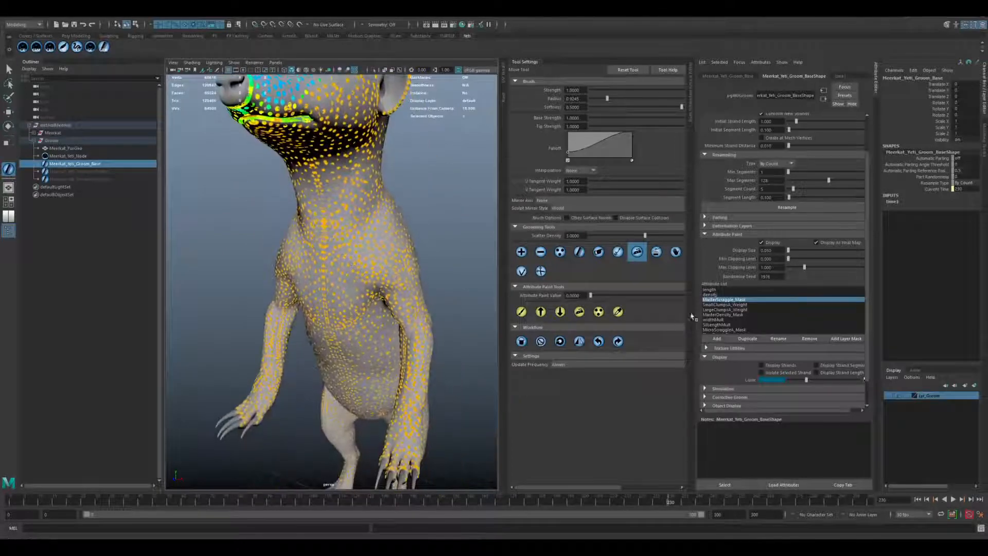
{"action": "left_click", "coordinate": [720, 309]}
{"action": "left_click", "coordinate": [721, 306]}
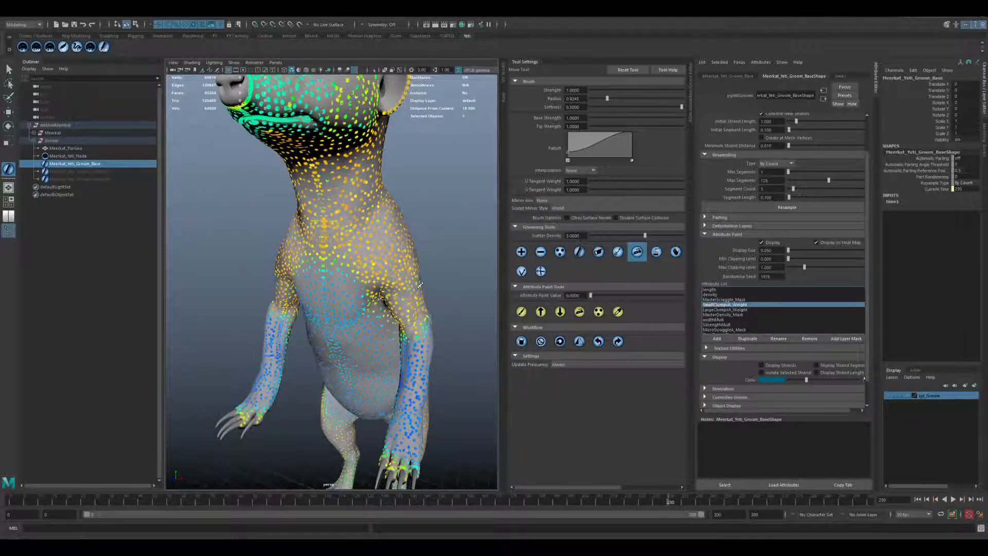
{"action": "scroll", "coordinate": [426, 286], "scroll_direction": "down", "scroll_amount": 3}
{"action": "left_click_drag", "start_coordinate": [400, 290], "coordinate": [382, 303], "text": "alt"}
{"action": "middle_click_drag", "start_coordinate": [413, 307], "coordinate": [403, 278], "text": "alt"}
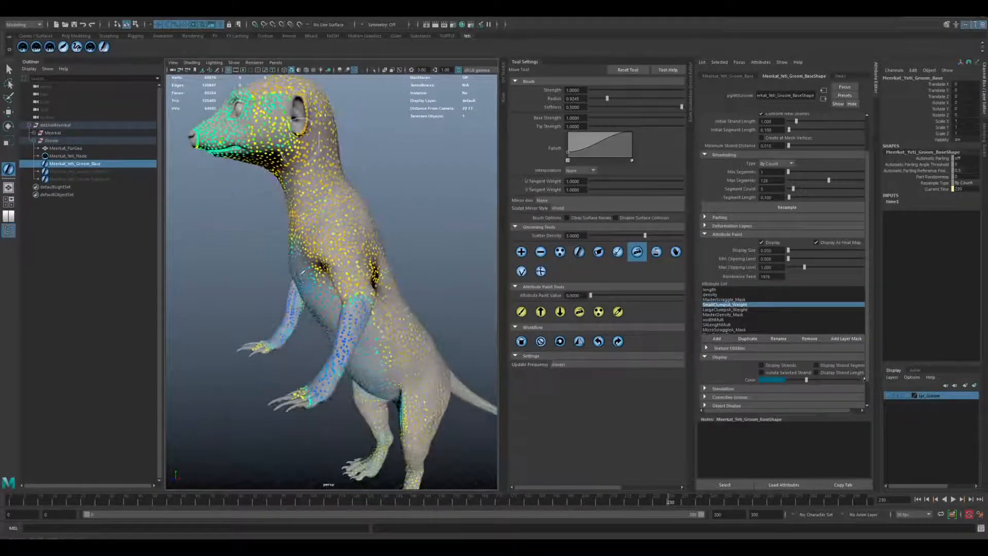
{"action": "left_click_drag", "start_coordinate": [435, 350], "coordinate": [374, 337], "text": "alt"}
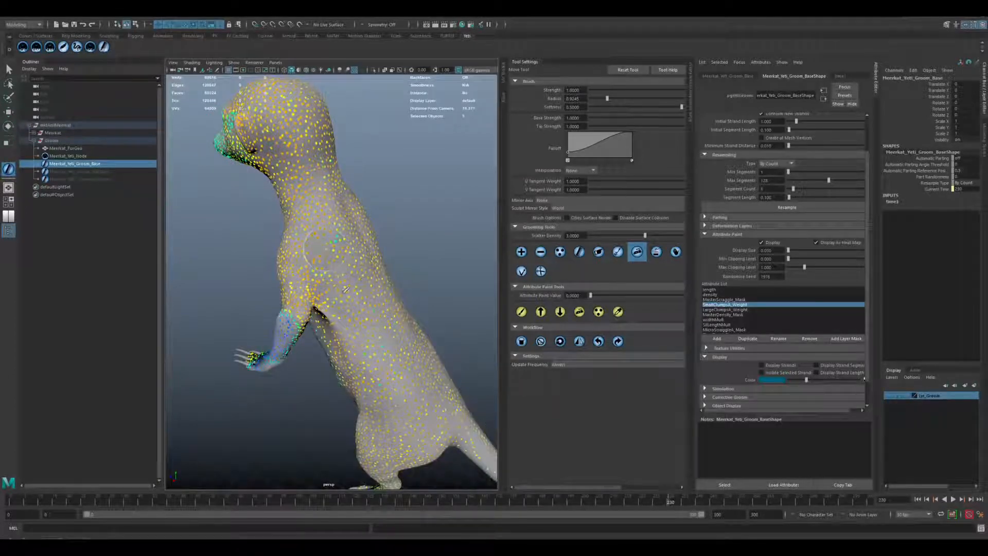
{"action": "left_click_drag", "start_coordinate": [338, 309], "coordinate": [456, 312], "text": "alt"}
Display the LargeClumpsA_Weight, MasterDensity_Mask and MicroScraggleA_Mask attribute maps one after another.
{"action": "left_click", "coordinate": [713, 310]}
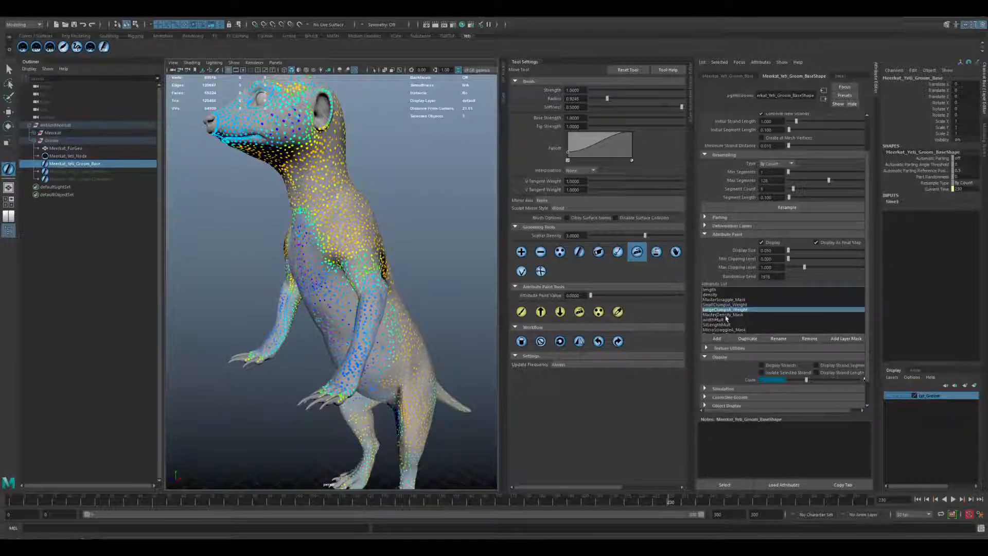
{"action": "left_click", "coordinate": [726, 314]}
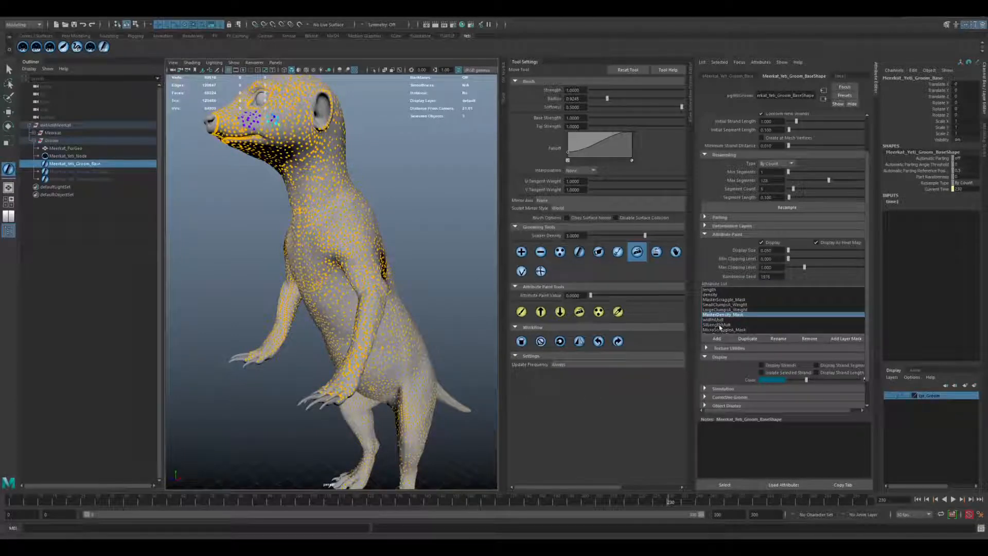
{"action": "scroll", "coordinate": [720, 326], "scroll_direction": "down", "scroll_amount": 1}
{"action": "left_click", "coordinate": [720, 302]}
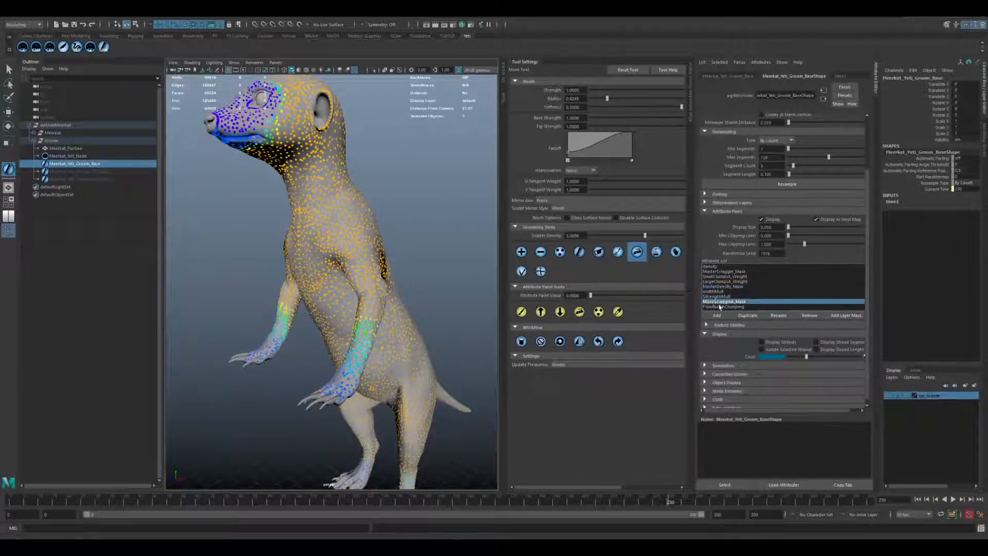
Examine the MicroScraggleA_Mask heat map around the face and along the forearms.
{"action": "middle_click_drag", "start_coordinate": [276, 177], "coordinate": [326, 303], "text": "alt"}
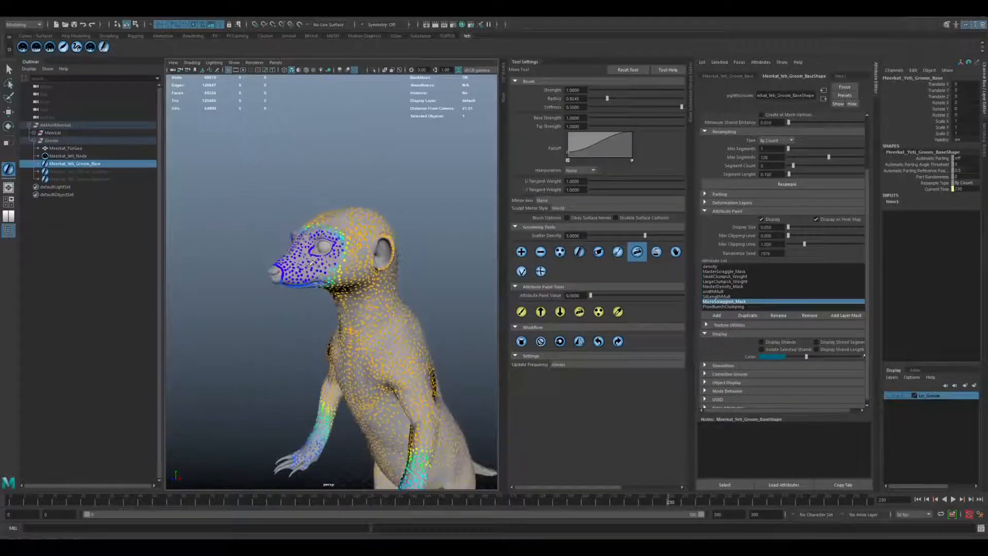
{"action": "scroll", "coordinate": [311, 264], "scroll_direction": "up", "scroll_amount": 5}
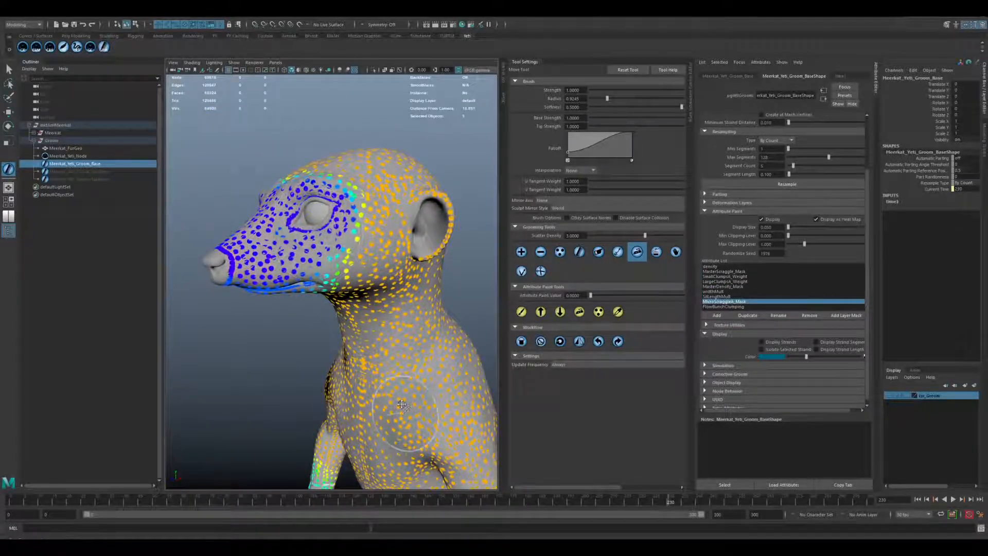
{"action": "middle_click_drag", "start_coordinate": [402, 404], "coordinate": [373, 211], "text": "alt"}
{"action": "scroll", "coordinate": [373, 231], "scroll_direction": "down", "scroll_amount": 3}
{"action": "left_click_drag", "start_coordinate": [371, 309], "coordinate": [394, 335], "text": "alt"}
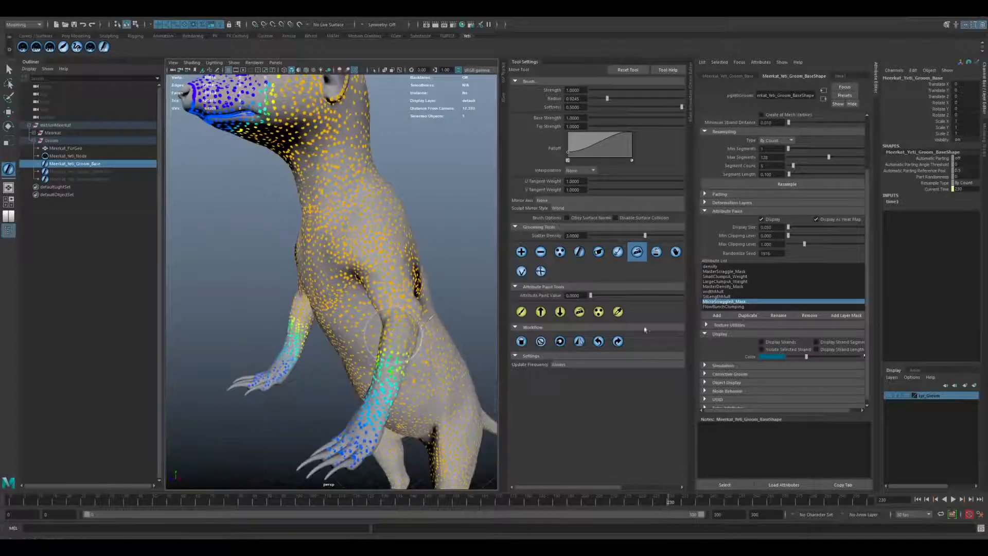
Display the FlowBunchClumping attribute and examine its heat map on the head, neck, chest and shoulders.
{"action": "left_click", "coordinate": [723, 307]}
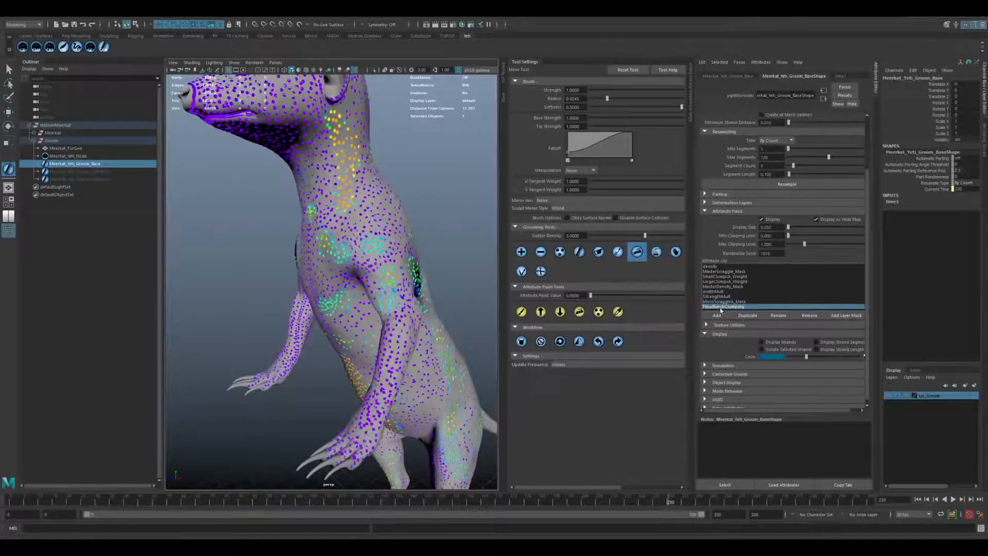
{"action": "mouse_move", "coordinate": [373, 247]}
{"action": "left_mouse_down", "text": "alt"}
{"action": "mouse_move", "coordinate": [379, 289]}
{"action": "mouse_move", "coordinate": [352, 265]}
{"action": "mouse_move", "coordinate": [378, 255]}
{"action": "left_mouse_up", "text": "alt"}
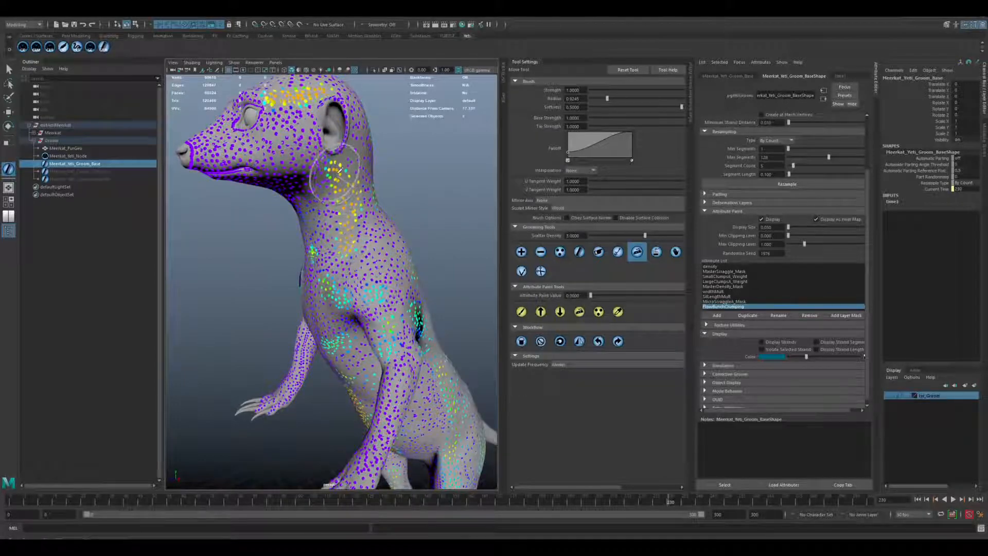
{"action": "left_click_drag", "start_coordinate": [340, 170], "coordinate": [285, 324], "text": "alt"}
{"action": "middle_click_drag", "start_coordinate": [387, 204], "coordinate": [377, 263], "text": "alt"}
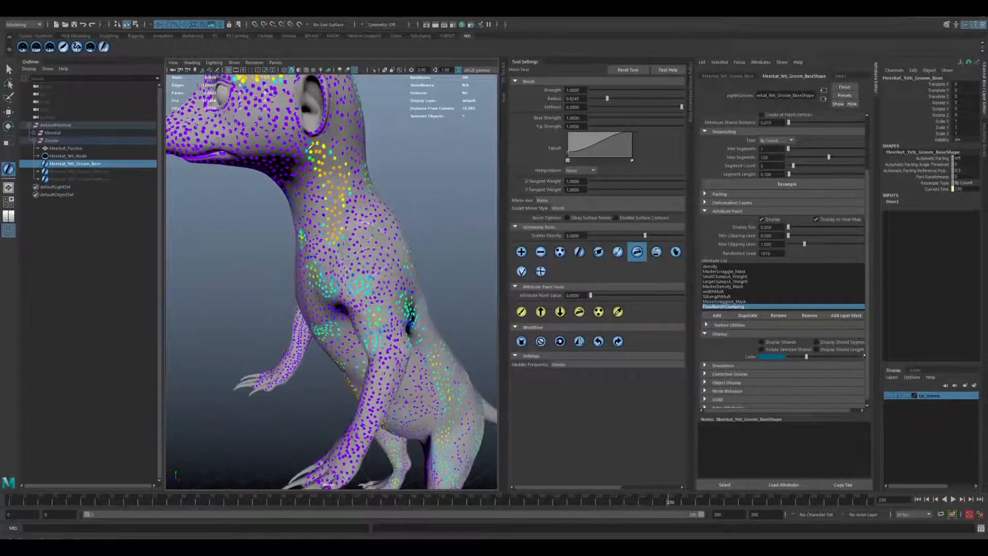
{"action": "middle_click_drag", "start_coordinate": [286, 110], "coordinate": [304, 237], "text": "alt"}
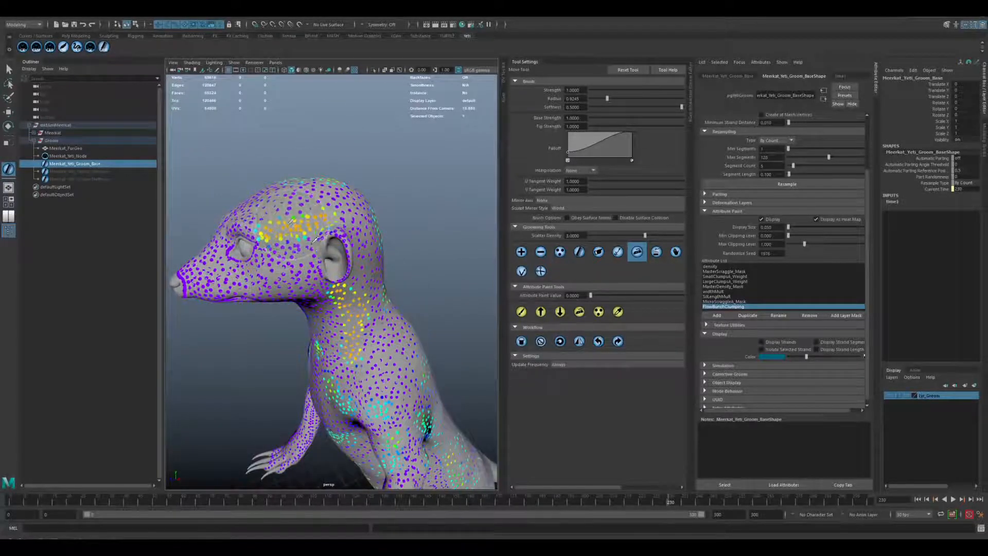
Examine the FlowBunchClumping heat map from the head down the back to the hips and tail base.
{"action": "left_click_drag", "start_coordinate": [314, 240], "coordinate": [260, 244], "text": "alt"}
{"action": "middle_click_drag", "start_coordinate": [309, 360], "coordinate": [305, 226], "text": "alt"}
{"action": "left_click_drag", "start_coordinate": [340, 252], "coordinate": [315, 257], "text": "alt"}
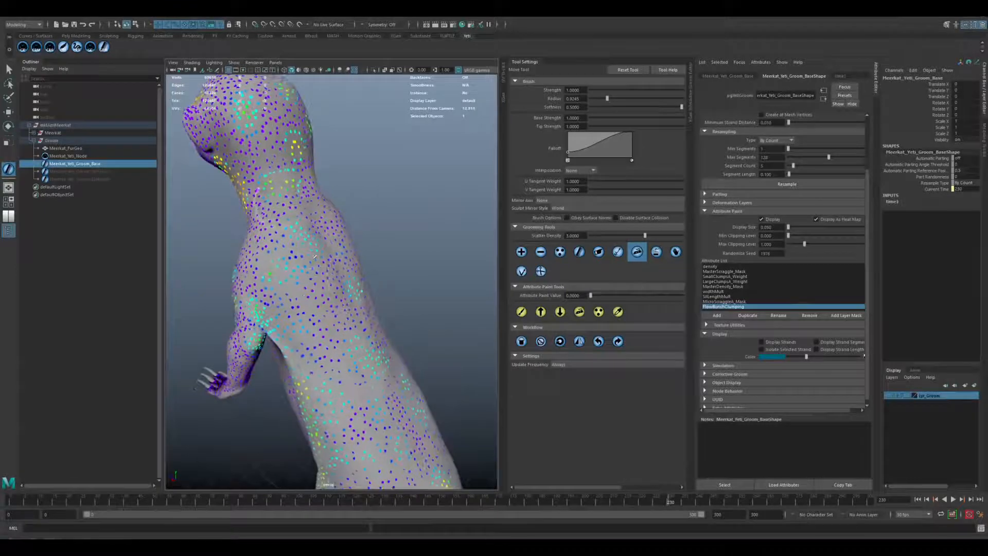
{"action": "middle_click_drag", "start_coordinate": [361, 435], "coordinate": [329, 306], "text": "alt"}
{"action": "left_click_drag", "start_coordinate": [343, 344], "coordinate": [360, 347], "text": "alt"}
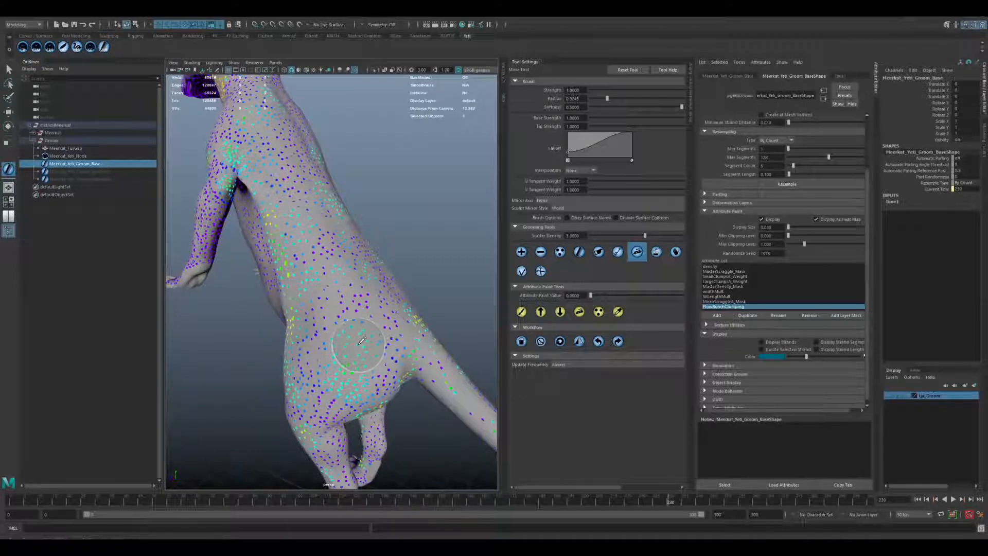
{"action": "left_click_drag", "start_coordinate": [354, 324], "coordinate": [359, 309], "text": "alt"}
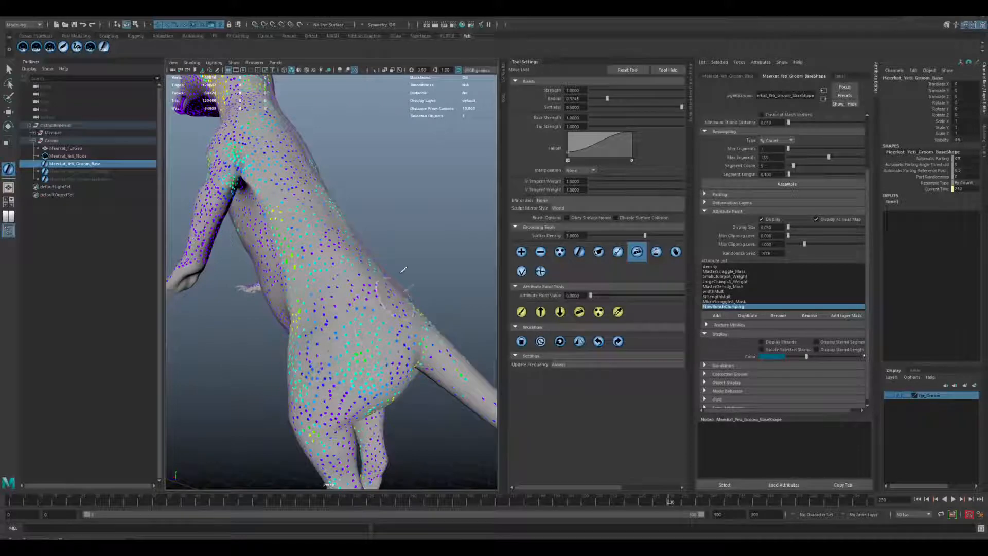
{"action": "mouse_move", "coordinate": [392, 301]}
{"action": "left_mouse_down", "text": "alt"}
{"action": "mouse_move", "coordinate": [392, 258]}
{"action": "mouse_move", "coordinate": [332, 244]}
{"action": "left_mouse_up", "text": "alt"}
Compare the LargeClumpsA_Weight and SmallClumpA_Weight heat maps on the meerkat's back.
{"action": "left_click", "coordinate": [719, 281]}
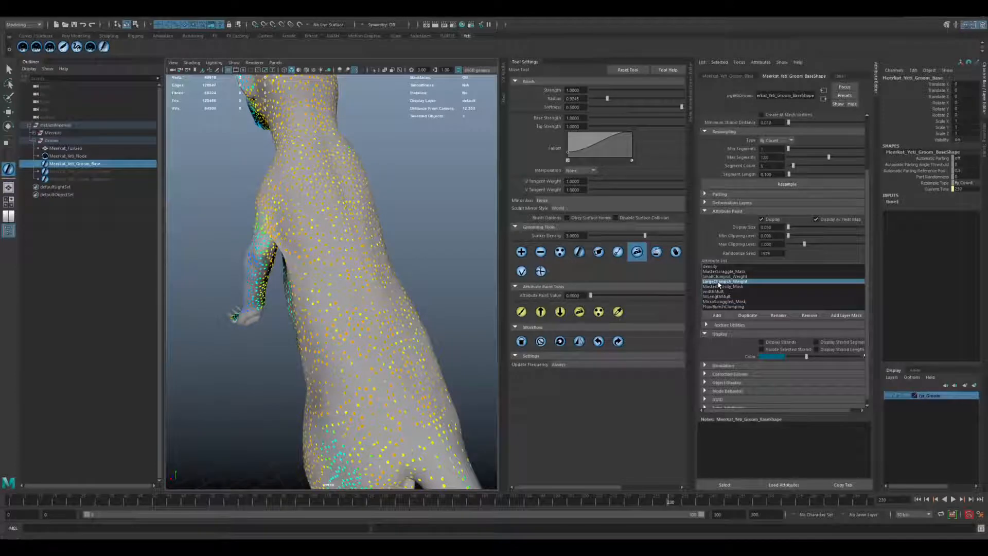
{"action": "left_click_drag", "start_coordinate": [381, 293], "coordinate": [372, 294], "text": "alt"}
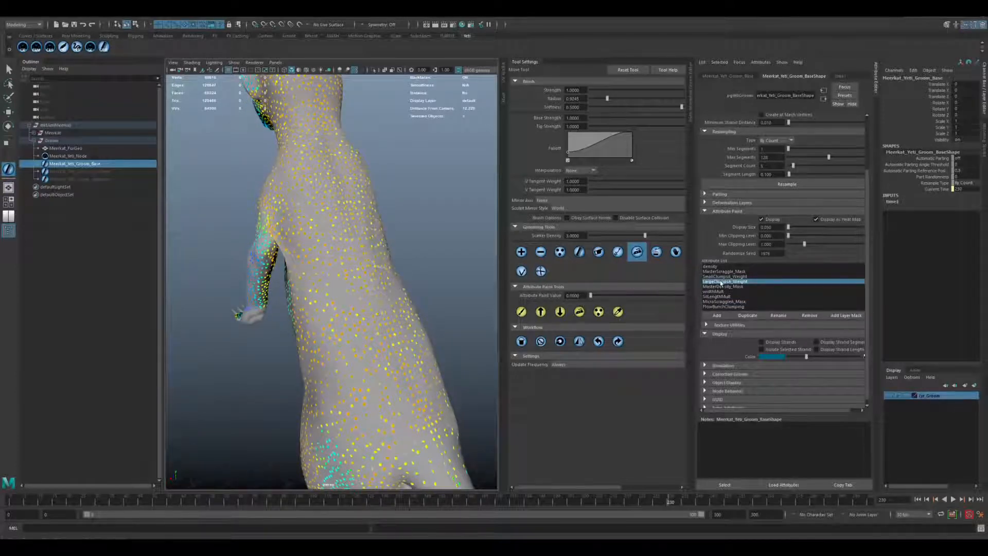
{"action": "left_click", "coordinate": [719, 277]}
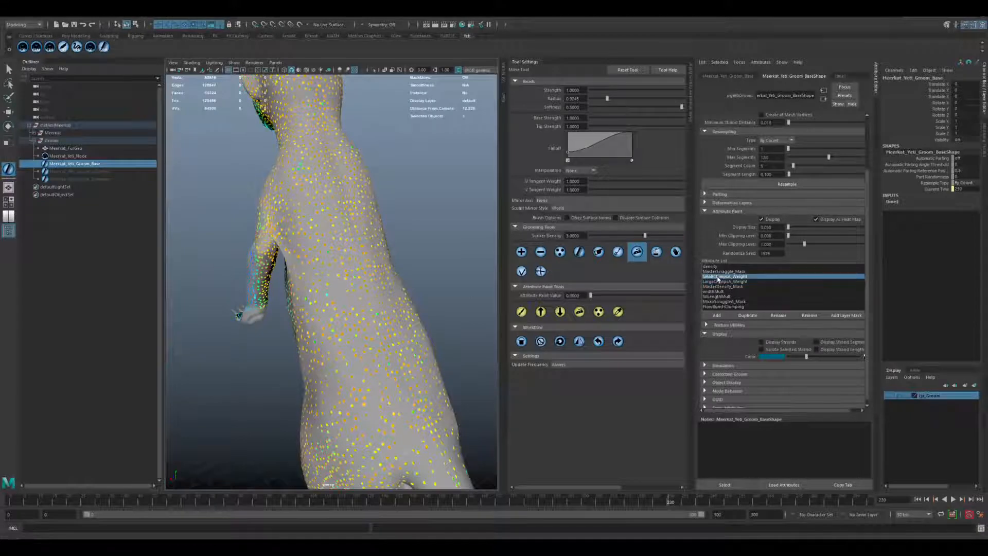
Paint the LargeClumpsA_Weight attribute with value 0 across the meerkat's back, using a larger brush radius.
{"action": "left_click", "coordinate": [522, 312]}
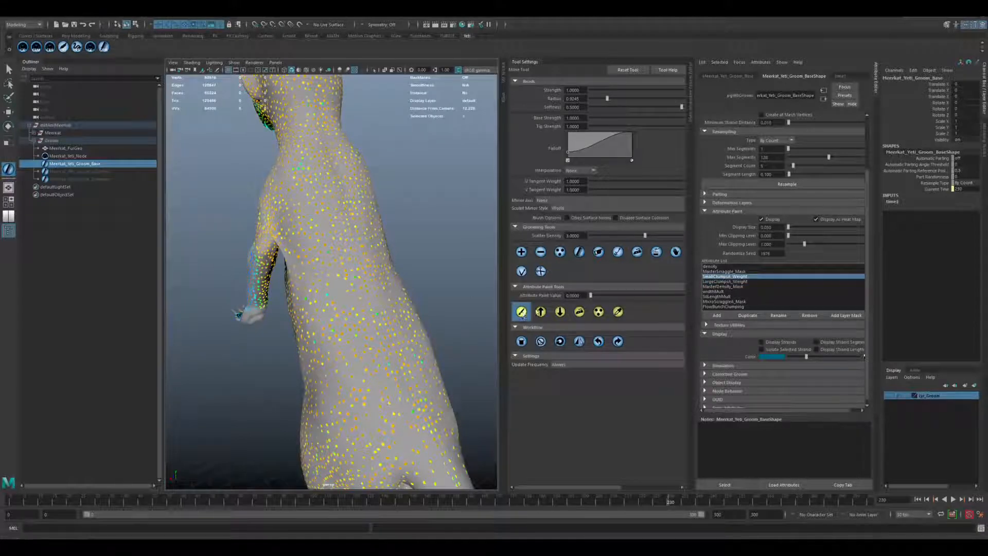
{"action": "left_click", "coordinate": [583, 295]}
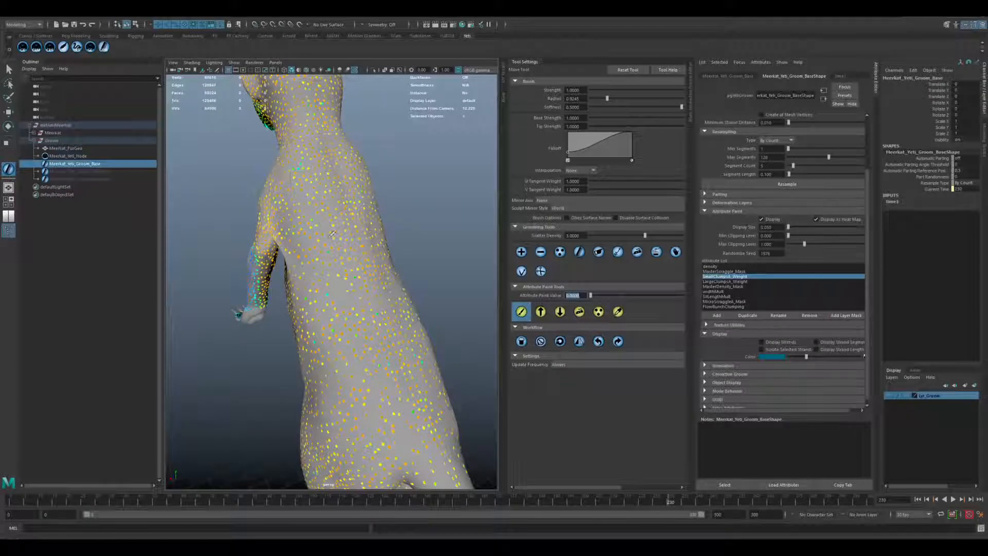
{"action": "mouse_move", "coordinate": [288, 219]}
{"action": "left_mouse_down"}
{"action": "mouse_move", "coordinate": [361, 214]}
{"action": "mouse_move", "coordinate": [301, 217]}
{"action": "mouse_move", "coordinate": [319, 229]}
{"action": "mouse_move", "coordinate": [309, 242]}
{"action": "mouse_move", "coordinate": [344, 239]}
{"action": "mouse_move", "coordinate": [369, 221]}
{"action": "mouse_move", "coordinate": [306, 248]}
{"action": "mouse_move", "coordinate": [368, 265]}
{"action": "mouse_move", "coordinate": [321, 277]}
{"action": "mouse_move", "coordinate": [332, 335]}
{"action": "mouse_move", "coordinate": [363, 381]}
{"action": "mouse_move", "coordinate": [405, 330]}
{"action": "mouse_move", "coordinate": [363, 402]}
{"action": "mouse_move", "coordinate": [407, 343]}
{"action": "mouse_move", "coordinate": [401, 329]}
{"action": "left_mouse_up"}
{"action": "left_click", "coordinate": [724, 281]}
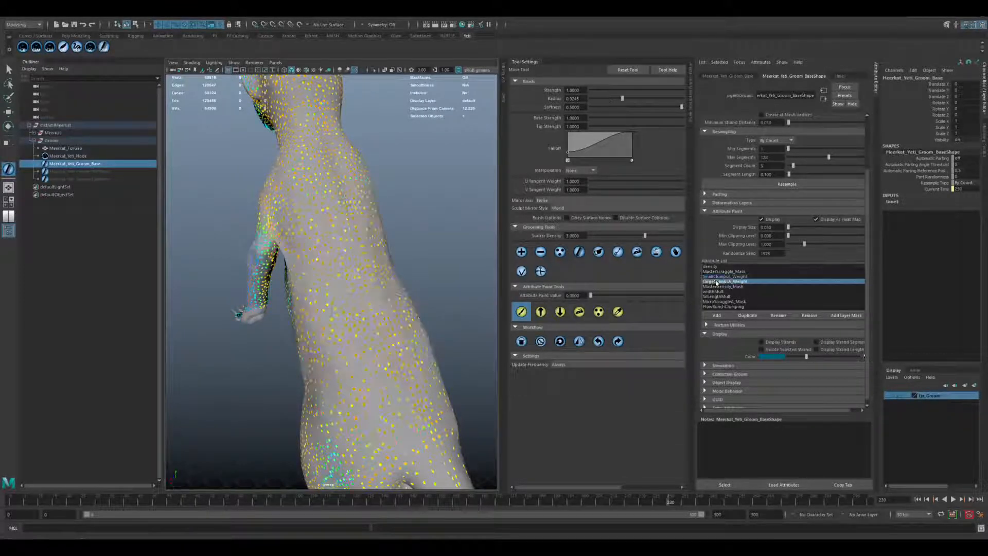
{"action": "mouse_move", "coordinate": [373, 243]}
{"action": "left_mouse_down"}
{"action": "mouse_move", "coordinate": [286, 298]}
{"action": "mouse_move", "coordinate": [309, 350]}
{"action": "mouse_move", "coordinate": [369, 385]}
{"action": "mouse_move", "coordinate": [384, 329]}
{"action": "mouse_move", "coordinate": [394, 373]}
{"action": "mouse_move", "coordinate": [359, 269]}
{"action": "left_mouse_up"}
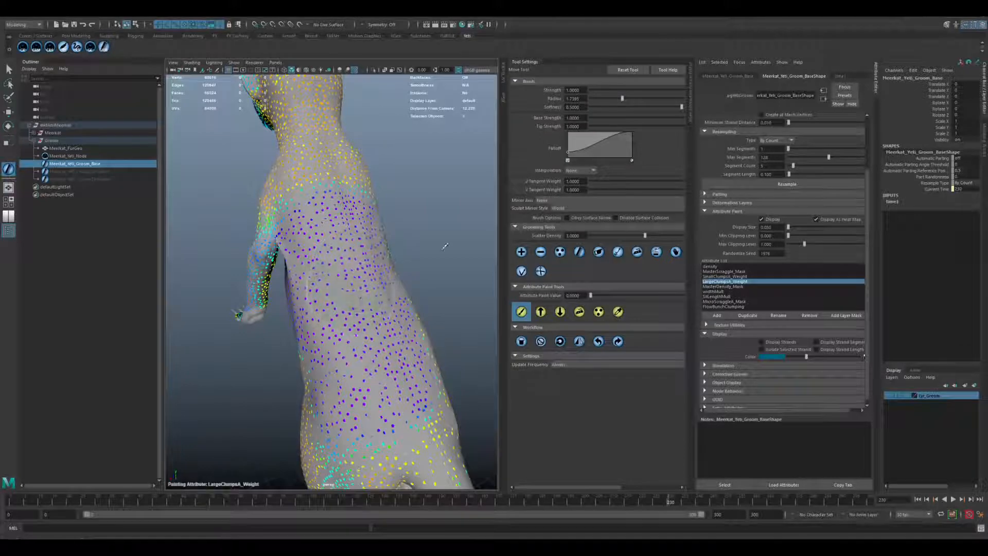
View the painted LargeClumpsA_Weight map on the back in greyscale, and restore its heat map display.
{"action": "left_click_drag", "start_coordinate": [444, 245], "coordinate": [435, 239], "text": "alt"}
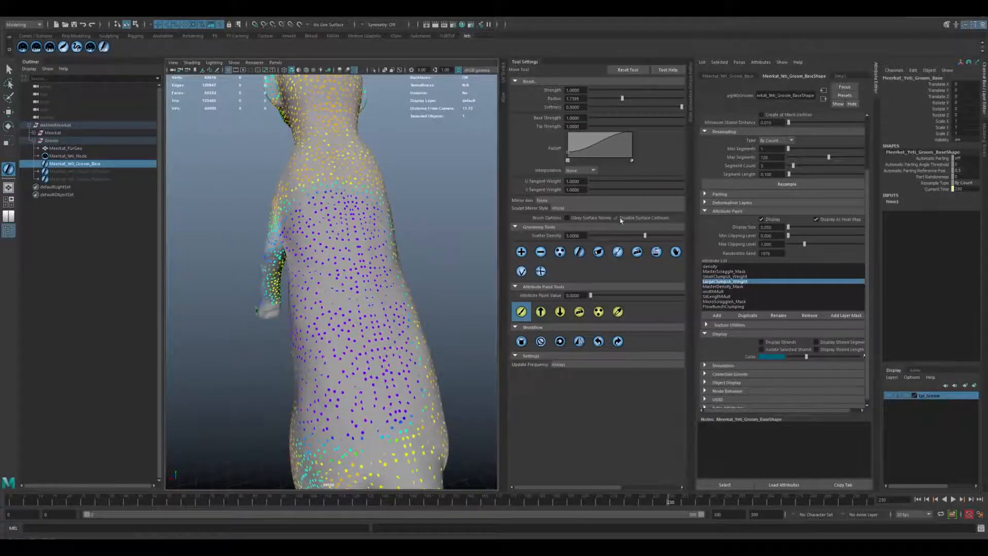
{"action": "left_click", "coordinate": [818, 220]}
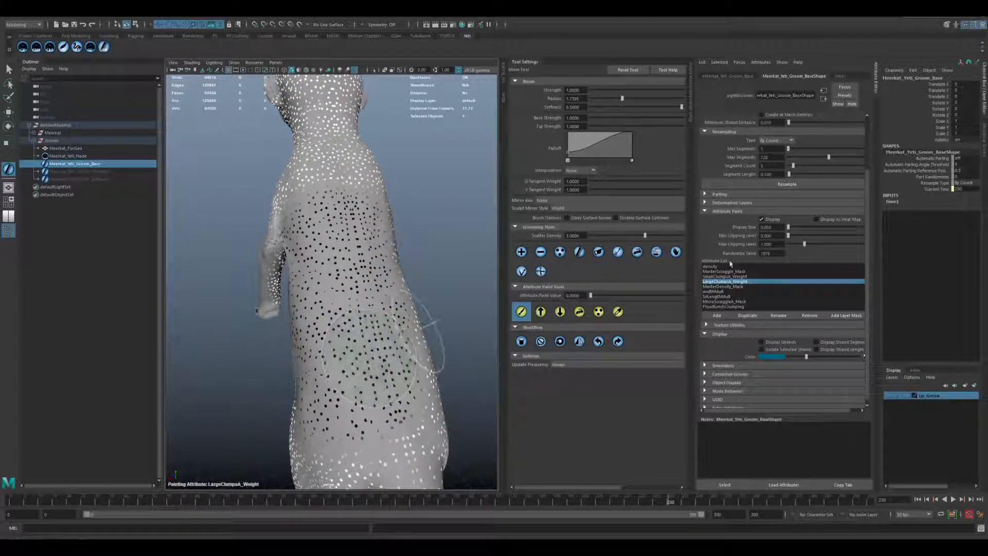
{"action": "left_click", "coordinate": [820, 220]}
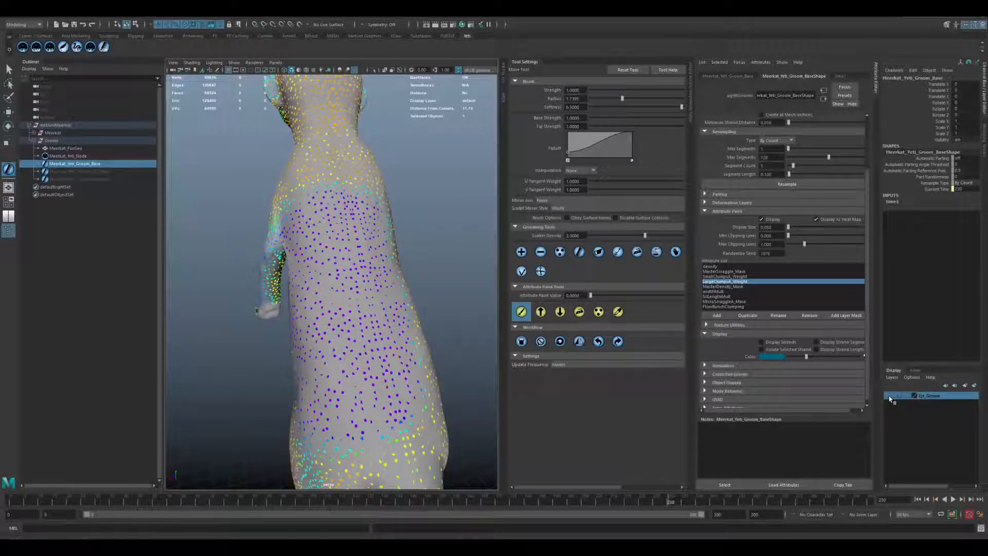
Show the groom display layer's fur and examine the clumping on the painted back from several angles.
{"action": "left_click", "coordinate": [890, 396]}
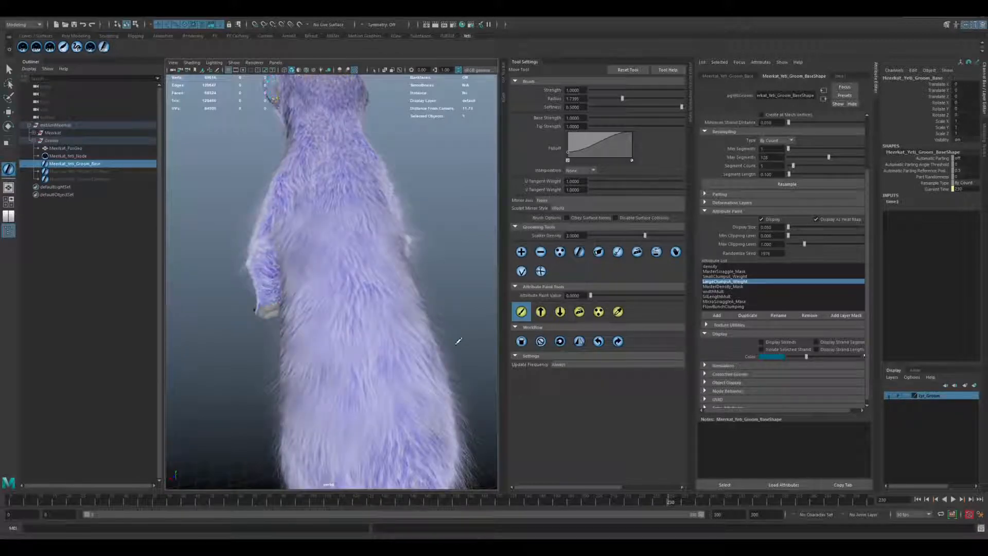
{"action": "left_click_drag", "start_coordinate": [402, 258], "coordinate": [331, 235]}
{"action": "mouse_move", "coordinate": [315, 369]}
{"action": "left_mouse_down"}
{"action": "mouse_move", "coordinate": [399, 373]}
{"action": "mouse_move", "coordinate": [369, 357]}
{"action": "left_mouse_up"}
{"action": "middle_click_drag", "start_coordinate": [394, 347], "coordinate": [396, 321], "text": "alt"}
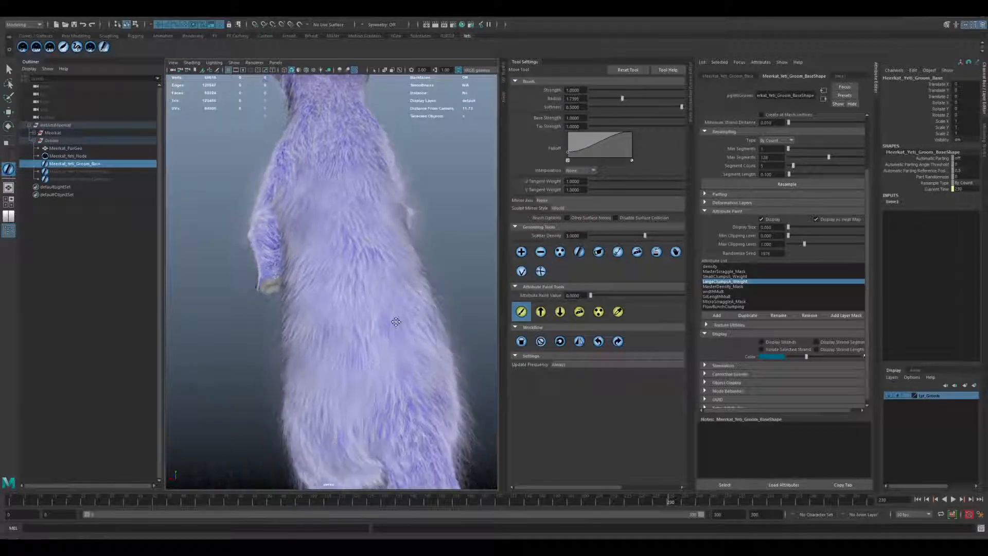
{"action": "left_click_drag", "start_coordinate": [396, 322], "coordinate": [360, 327], "text": "alt"}
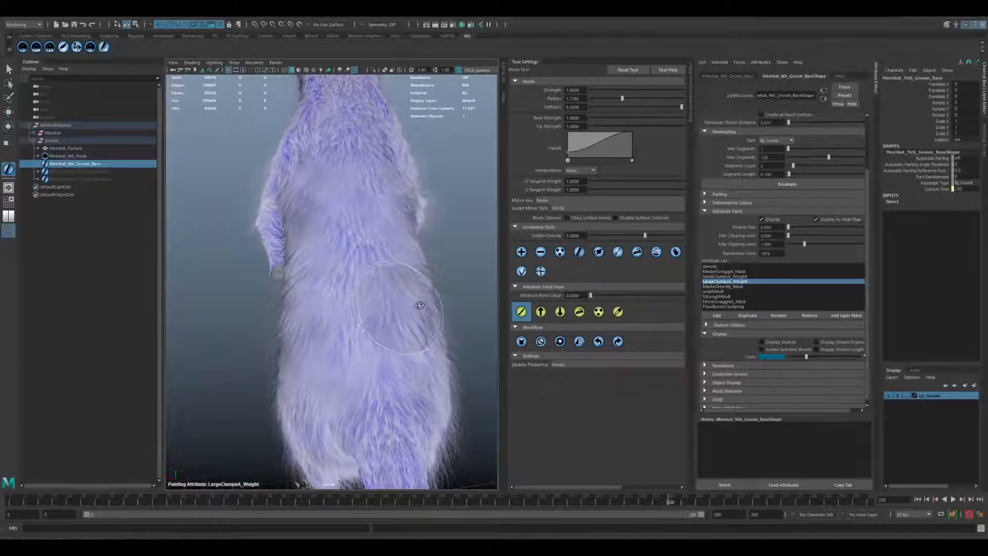
{"action": "left_click_drag", "start_coordinate": [419, 305], "coordinate": [343, 316], "text": "alt"}
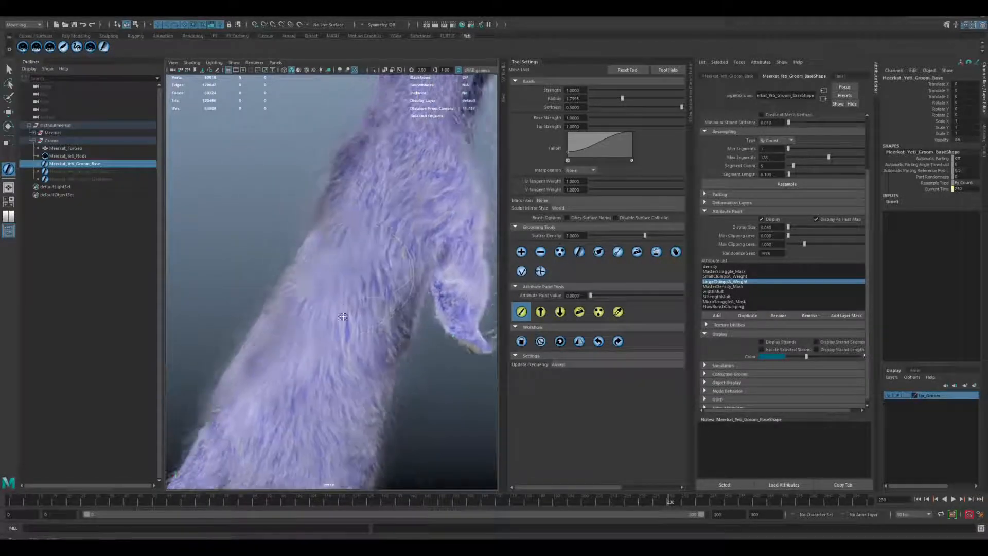
{"action": "middle_click_drag", "start_coordinate": [342, 317], "coordinate": [335, 356], "text": "alt"}
{"action": "right_click_drag", "start_coordinate": [335, 355], "coordinate": [381, 335], "text": "alt"}
{"action": "mouse_move", "coordinate": [381, 334]}
{"action": "left_mouse_down", "text": "alt"}
{"action": "mouse_move", "coordinate": [342, 316]}
{"action": "mouse_move", "coordinate": [381, 324]}
{"action": "left_mouse_up", "text": "alt"}
Switch to the Move tool and inspect the fur close up along the back and from the front side.
{"action": "key", "text": "w"}
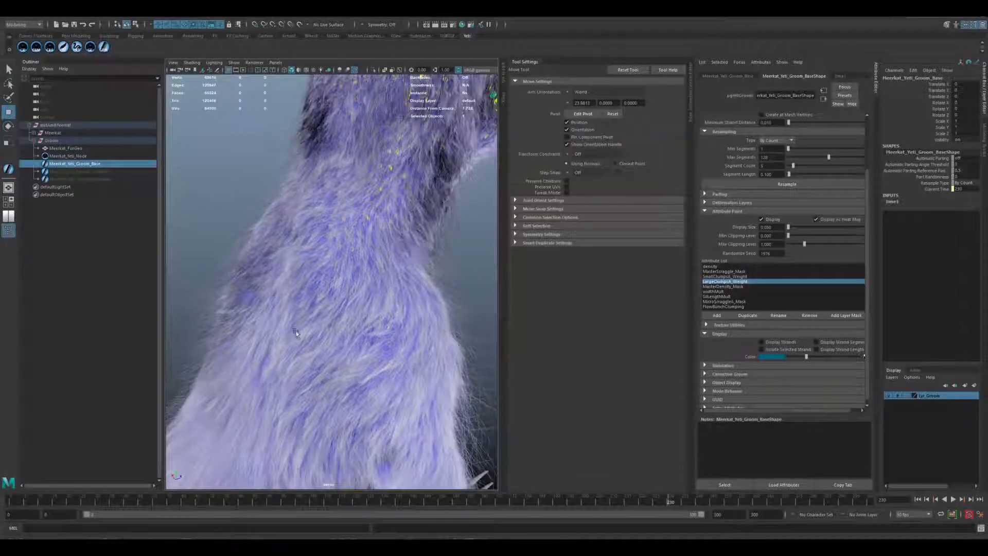
{"action": "left_click_drag", "start_coordinate": [300, 402], "coordinate": [355, 145], "text": "alt"}
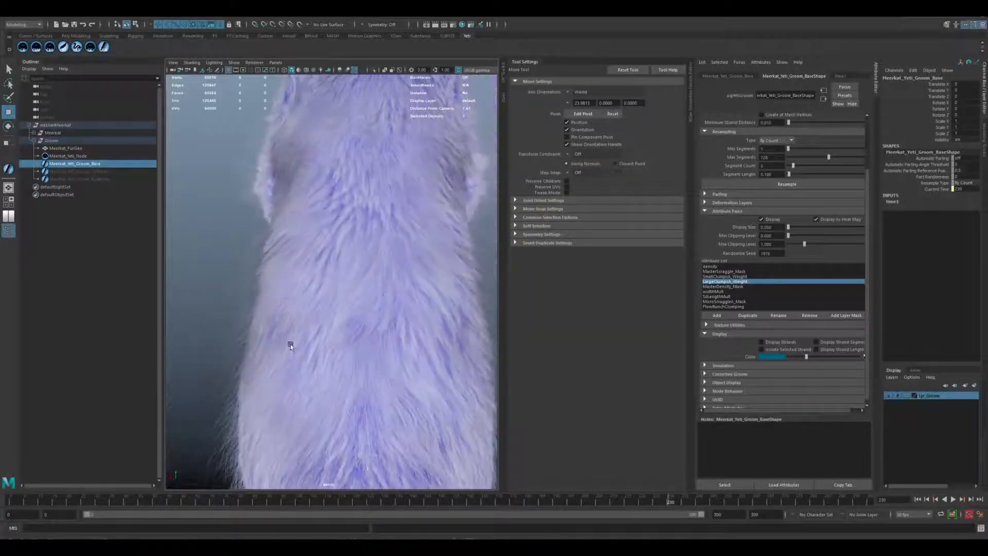
{"action": "left_click_drag", "start_coordinate": [290, 344], "coordinate": [296, 156], "text": "alt"}
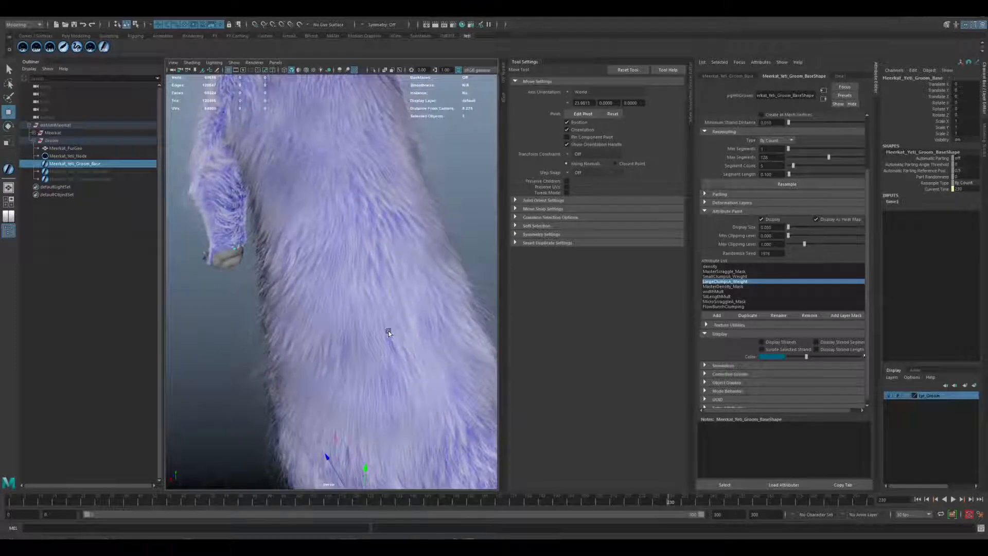
{"action": "left_click_drag", "start_coordinate": [391, 335], "coordinate": [369, 210], "text": "alt"}
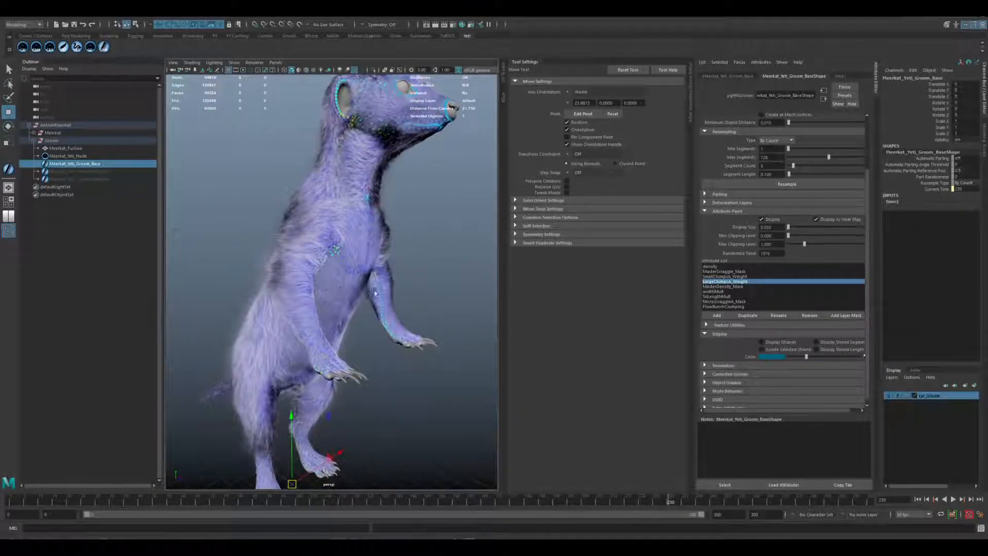
Inspect the meerkat's fur on the side of the head, from the muzzle and eye back to the ear.
{"action": "left_click_drag", "start_coordinate": [374, 293], "coordinate": [349, 315], "text": "alt"}
{"action": "left_click_drag", "start_coordinate": [398, 268], "coordinate": [376, 276], "text": "alt"}
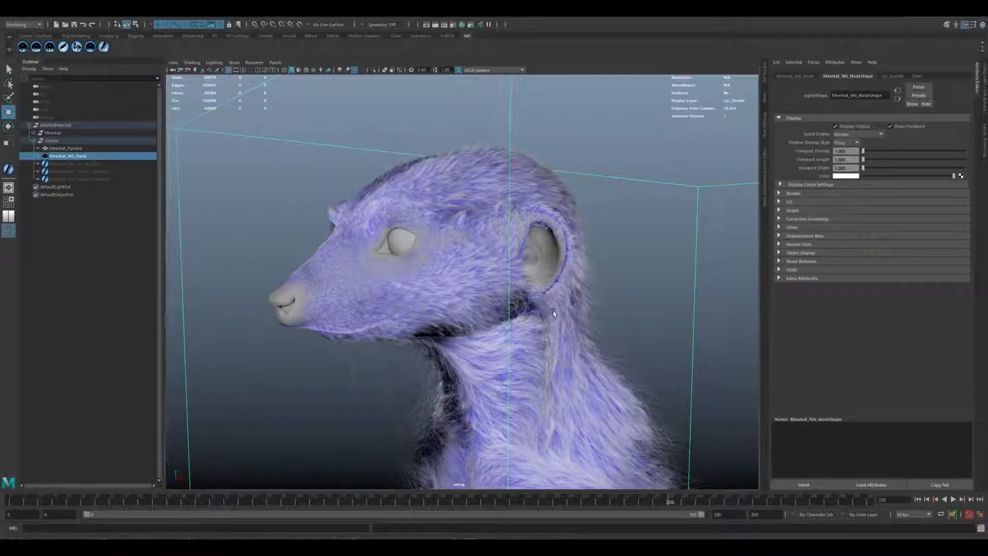
{"action": "left_click_drag", "start_coordinate": [407, 312], "coordinate": [430, 304], "text": "alt"}
{"action": "right_click_drag", "start_coordinate": [430, 304], "coordinate": [487, 300], "text": "alt"}
{"action": "middle_click_drag", "start_coordinate": [487, 300], "coordinate": [534, 318], "text": "alt"}
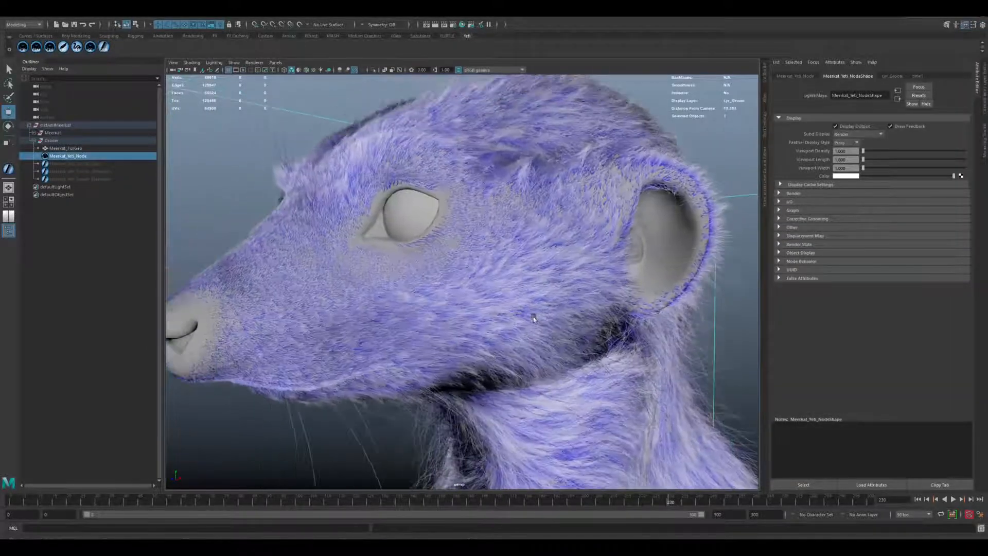
{"action": "left_click_drag", "start_coordinate": [534, 317], "coordinate": [529, 329], "text": "alt"}
{"action": "right_click_drag", "start_coordinate": [554, 348], "coordinate": [519, 337], "text": "alt"}
{"action": "middle_click_drag", "start_coordinate": [520, 337], "coordinate": [541, 307], "text": "alt"}
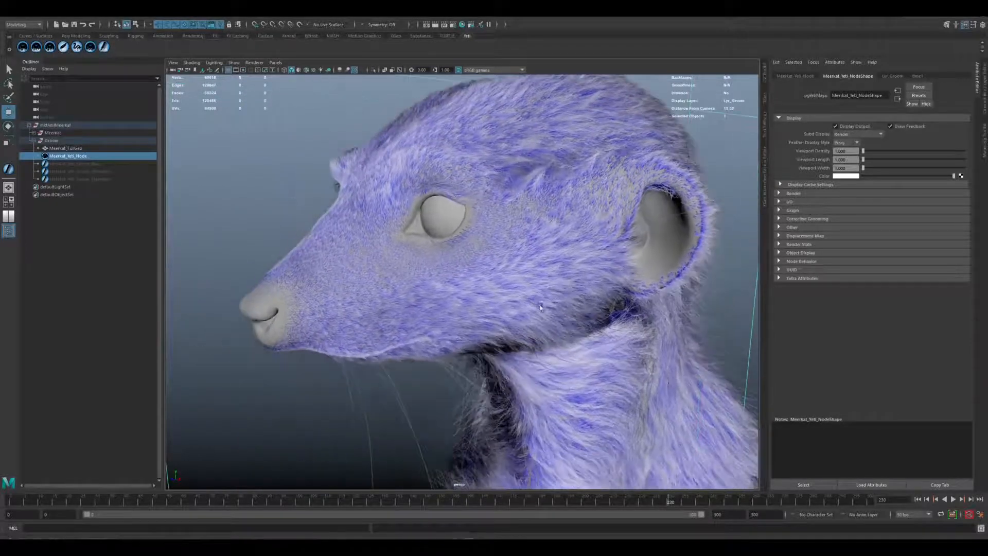
{"action": "left_click_drag", "start_coordinate": [473, 323], "coordinate": [483, 294], "text": "alt"}
{"action": "right_click_drag", "start_coordinate": [483, 293], "coordinate": [562, 287], "text": "alt"}
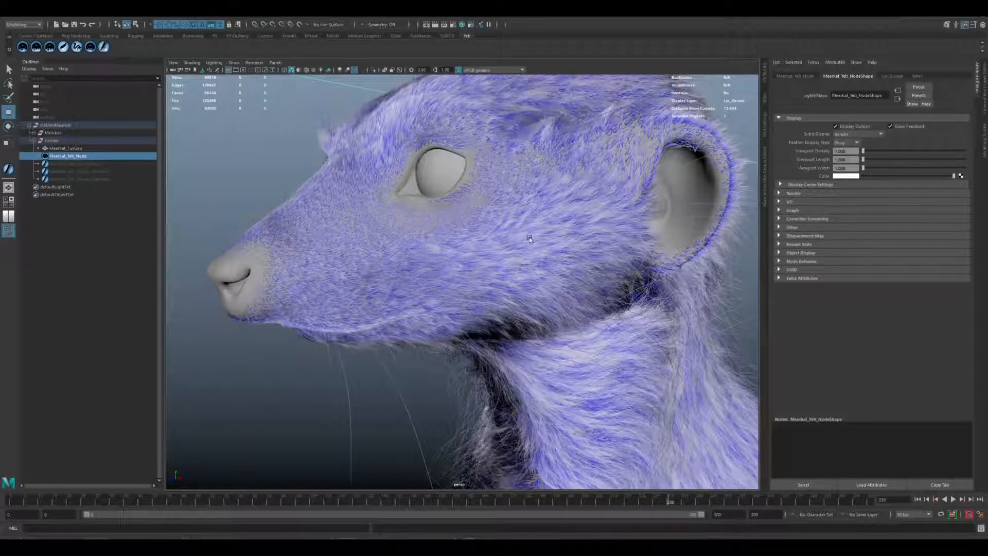
{"action": "middle_click_drag", "start_coordinate": [477, 280], "coordinate": [526, 263], "text": "alt"}
{"action": "right_click_drag", "start_coordinate": [465, 264], "coordinate": [535, 223], "text": "alt"}
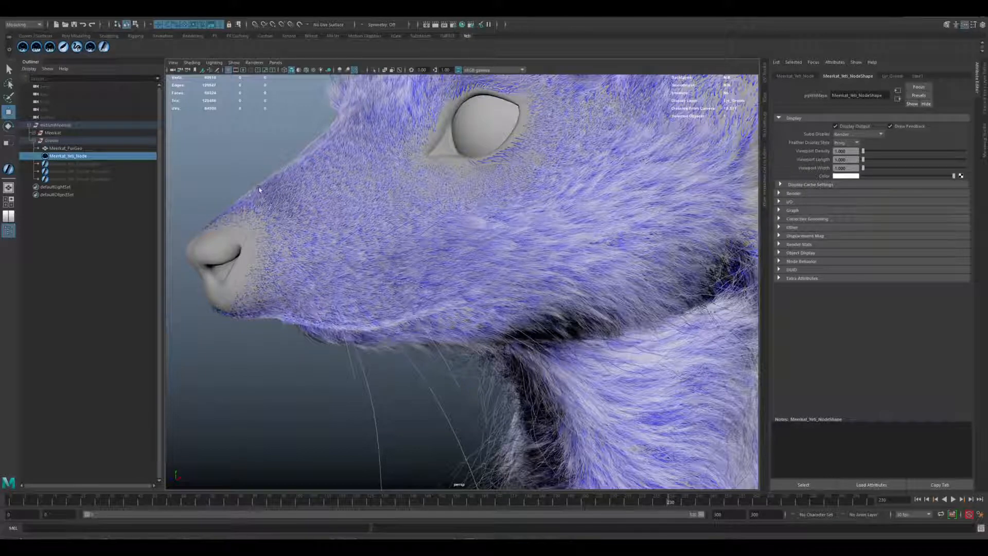
{"action": "left_click_drag", "start_coordinate": [518, 234], "coordinate": [497, 235], "text": "alt"}
{"action": "left_click_drag", "start_coordinate": [559, 237], "coordinate": [523, 243], "text": "alt"}
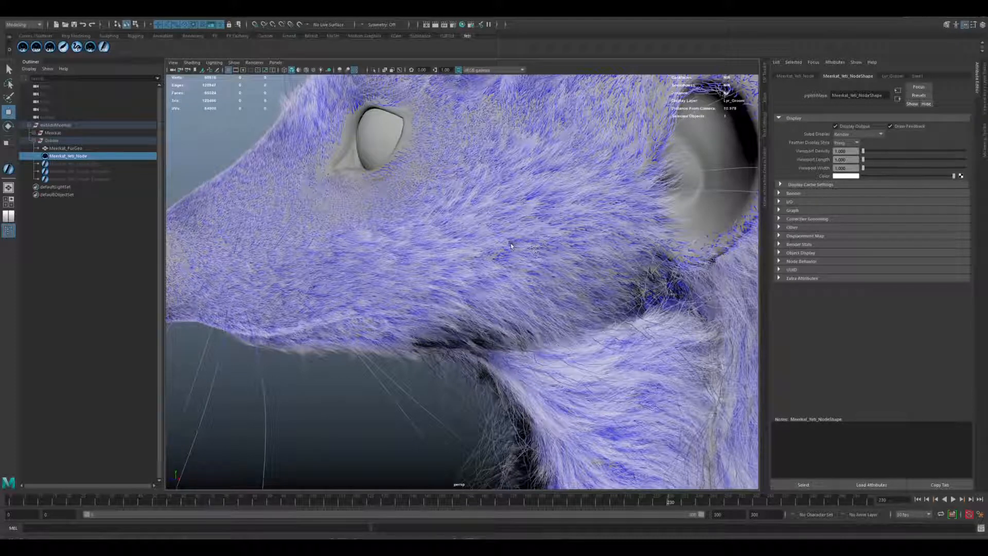
Examine the fur close up on the cheek, along the jaw and below the ear.
{"action": "right_click_drag", "start_coordinate": [491, 242], "coordinate": [569, 225], "text": "alt"}
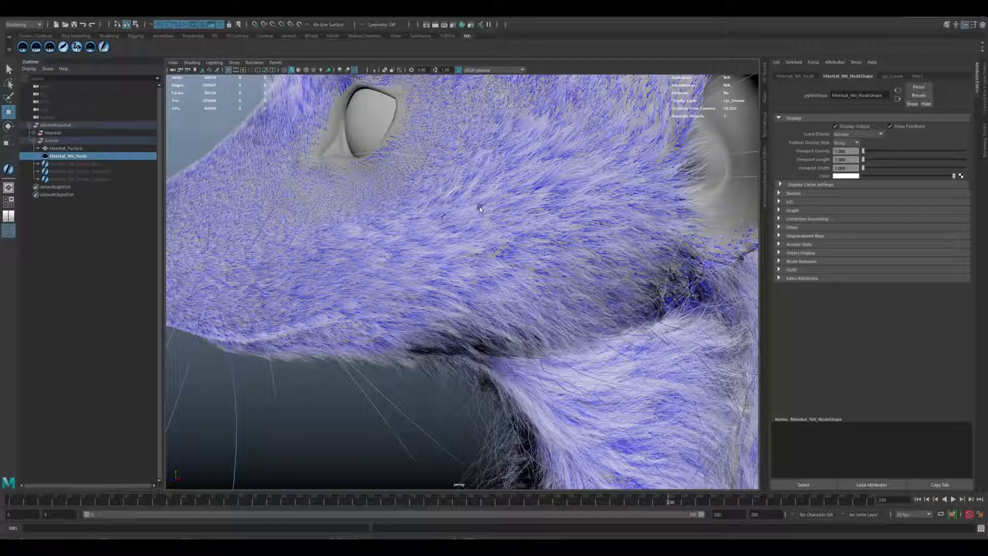
{"action": "left_click_drag", "start_coordinate": [534, 252], "coordinate": [500, 184], "text": "alt"}
{"action": "scroll", "coordinate": [512, 274], "scroll_direction": "up", "scroll_amount": 3}
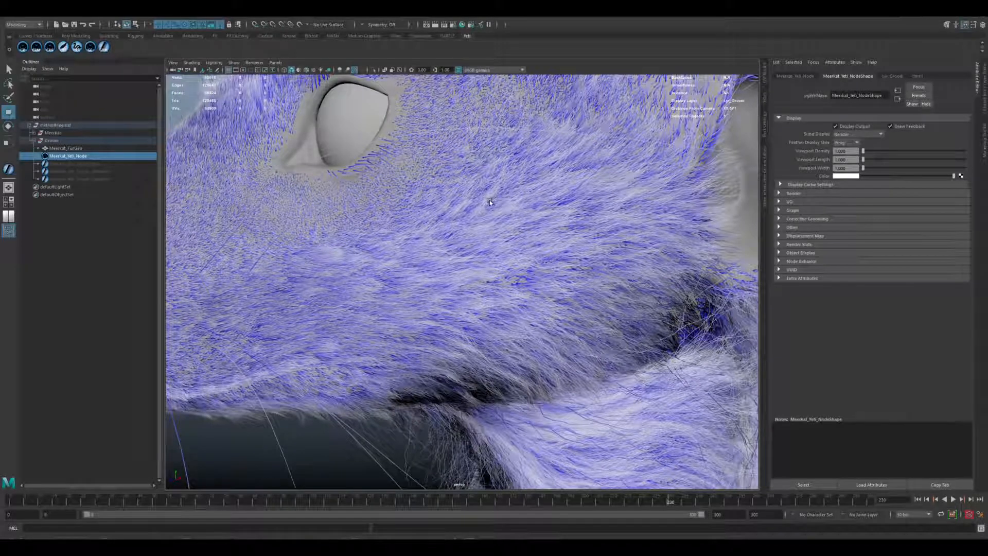
{"action": "left_click_drag", "start_coordinate": [499, 268], "coordinate": [409, 178], "text": "alt"}
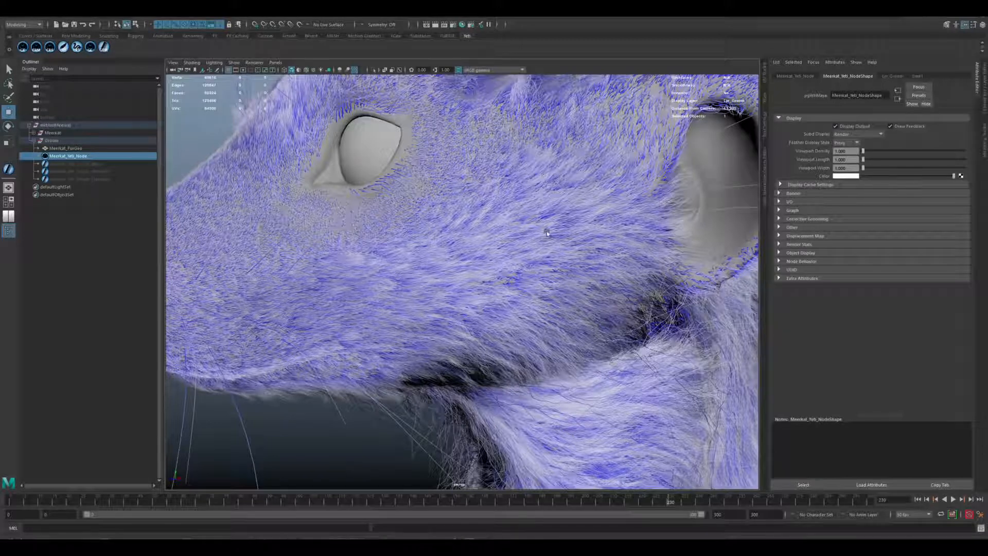
{"action": "left_click_drag", "start_coordinate": [547, 232], "coordinate": [621, 226], "text": "alt"}
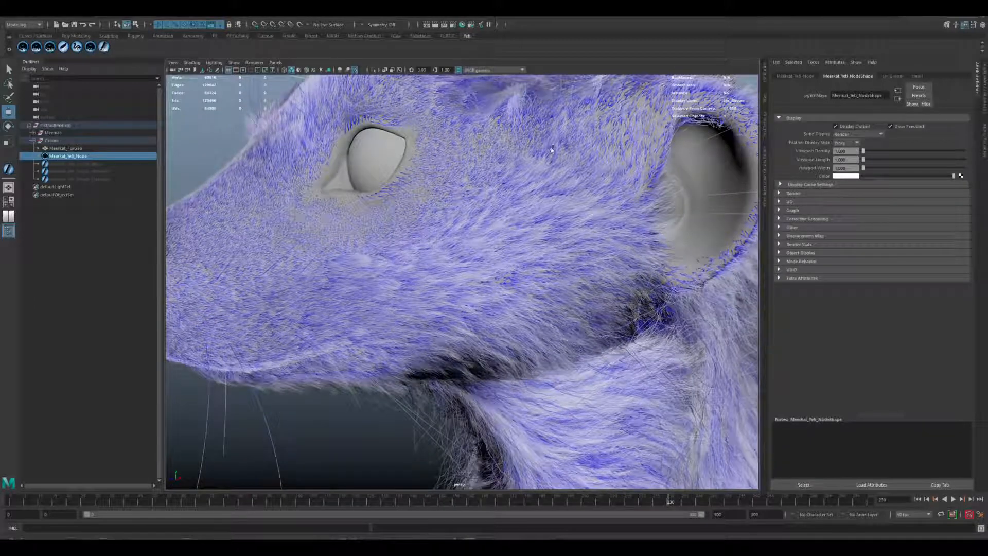
{"action": "left_click_drag", "start_coordinate": [557, 255], "coordinate": [547, 244], "text": "alt"}
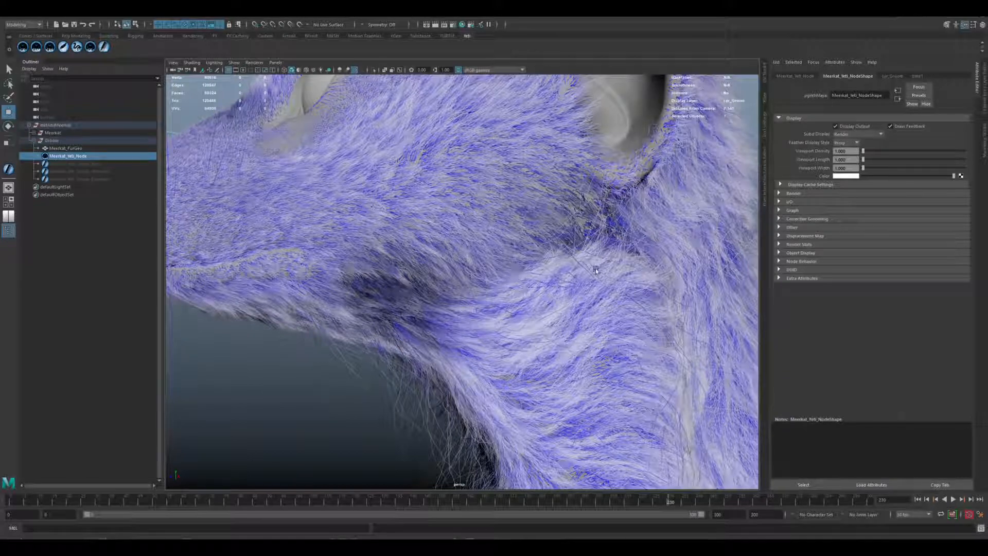
{"action": "left_click_drag", "start_coordinate": [578, 271], "coordinate": [680, 284], "text": "alt"}
{"action": "left_click_drag", "start_coordinate": [433, 251], "coordinate": [474, 252], "text": "alt"}
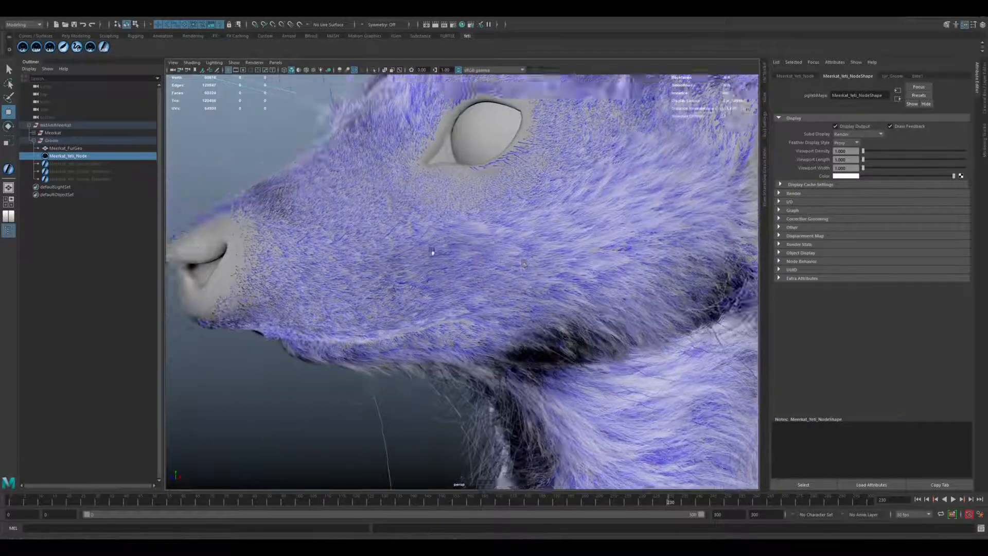
Inspect the short fur on the nose bridge, around the eyes, and over the forehead and crown.
{"action": "right_click_drag", "start_coordinate": [366, 237], "coordinate": [403, 242], "text": "alt"}
{"action": "left_click_drag", "start_coordinate": [403, 242], "coordinate": [413, 250], "text": "alt"}
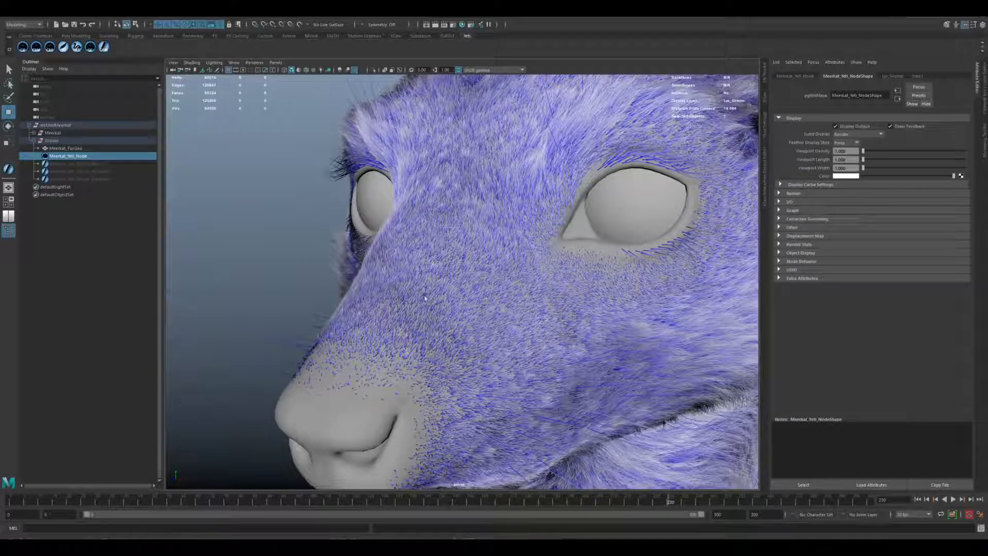
{"action": "mouse_move", "coordinate": [521, 237]}
{"action": "left_mouse_down", "text": "alt"}
{"action": "mouse_move", "coordinate": [540, 264]}
{"action": "mouse_move", "coordinate": [515, 249]}
{"action": "left_mouse_up", "text": "alt"}
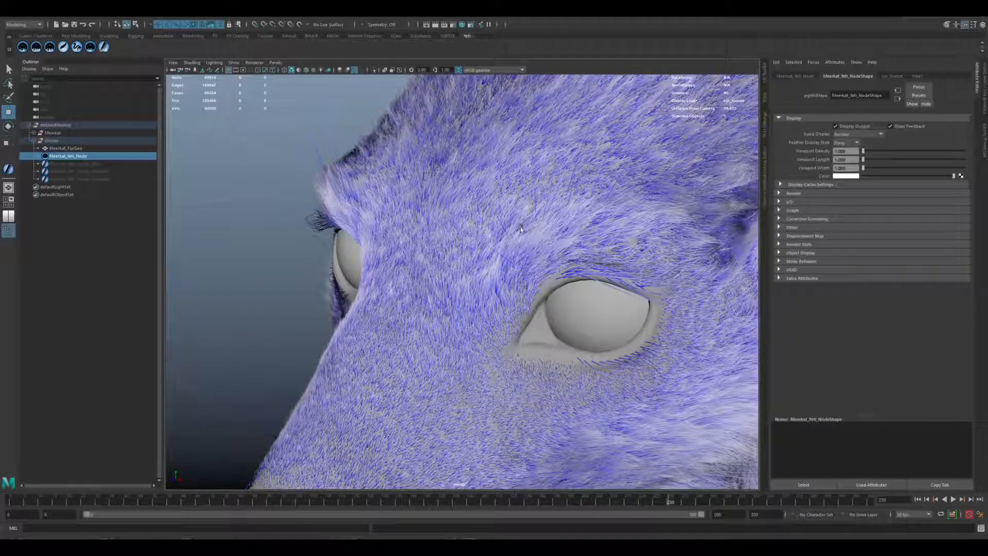
{"action": "left_click_drag", "start_coordinate": [605, 197], "coordinate": [351, 365], "text": "alt"}
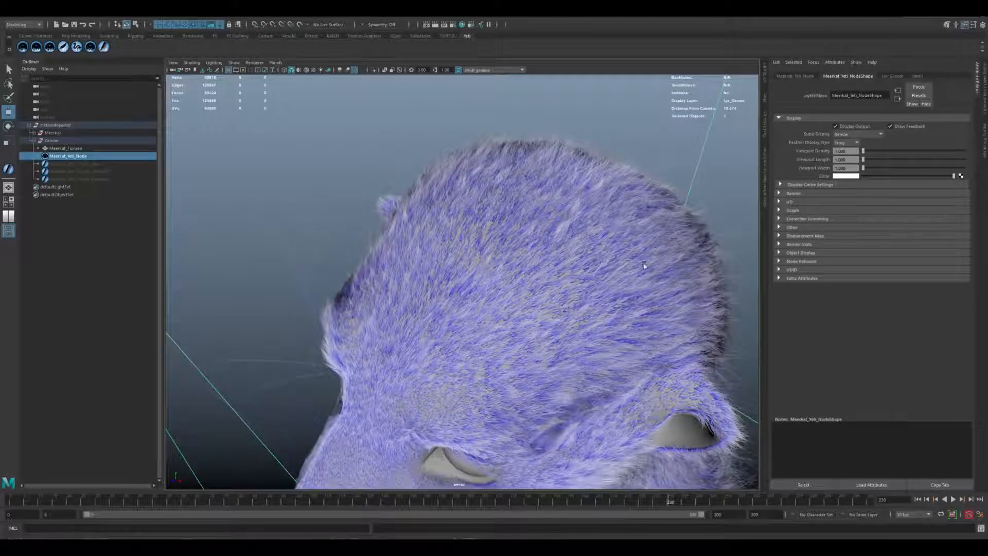
{"action": "mouse_move", "coordinate": [570, 302]}
{"action": "left_mouse_down", "text": "alt"}
{"action": "mouse_move", "coordinate": [544, 306]}
{"action": "mouse_move", "coordinate": [584, 306]}
{"action": "mouse_move", "coordinate": [555, 306]}
{"action": "left_mouse_up", "text": "alt"}
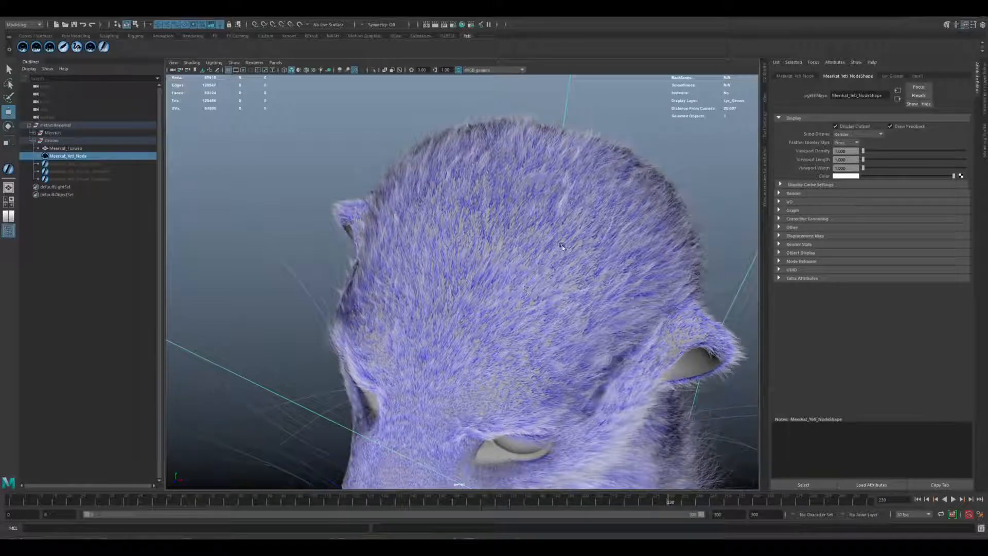
{"action": "scroll", "coordinate": [530, 270], "scroll_direction": "up", "scroll_amount": 2}
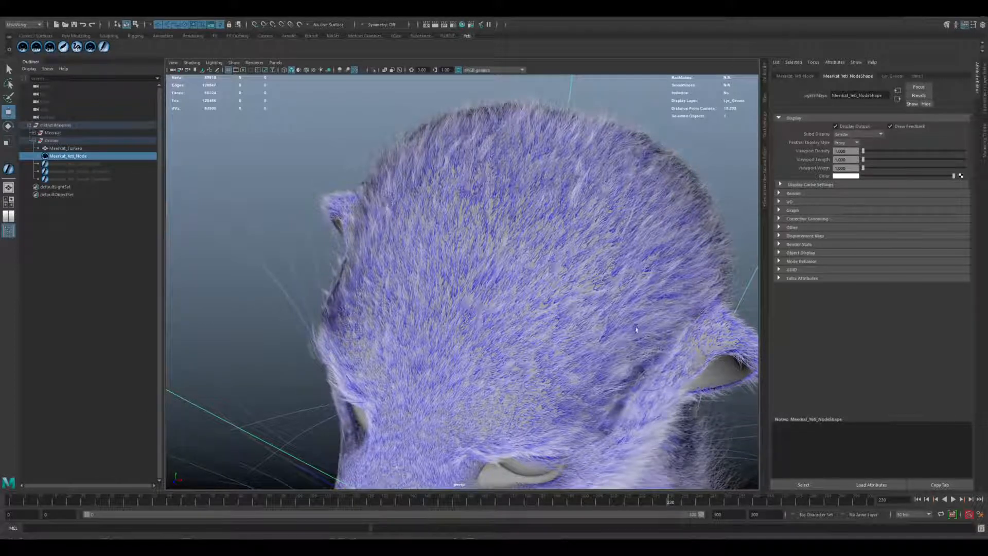
{"action": "left_click_drag", "start_coordinate": [527, 241], "coordinate": [463, 258], "text": "alt"}
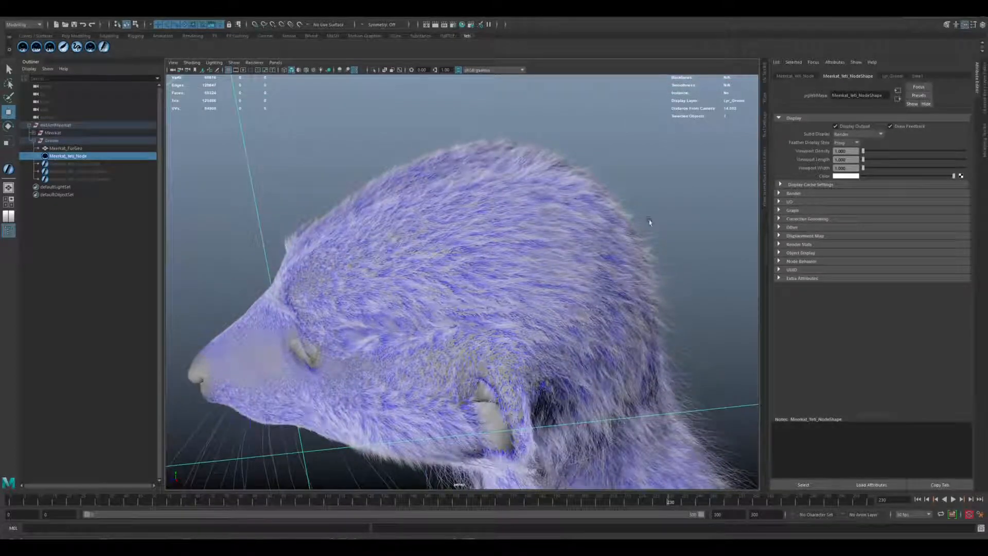
Examine the fur clumping from the back of the head down the nape and across the upper back.
{"action": "left_click_drag", "start_coordinate": [566, 282], "coordinate": [519, 303], "text": "alt"}
{"action": "middle_click_drag", "start_coordinate": [519, 303], "coordinate": [466, 155], "text": "alt"}
{"action": "left_click_drag", "start_coordinate": [465, 154], "coordinate": [501, 294], "text": "alt"}
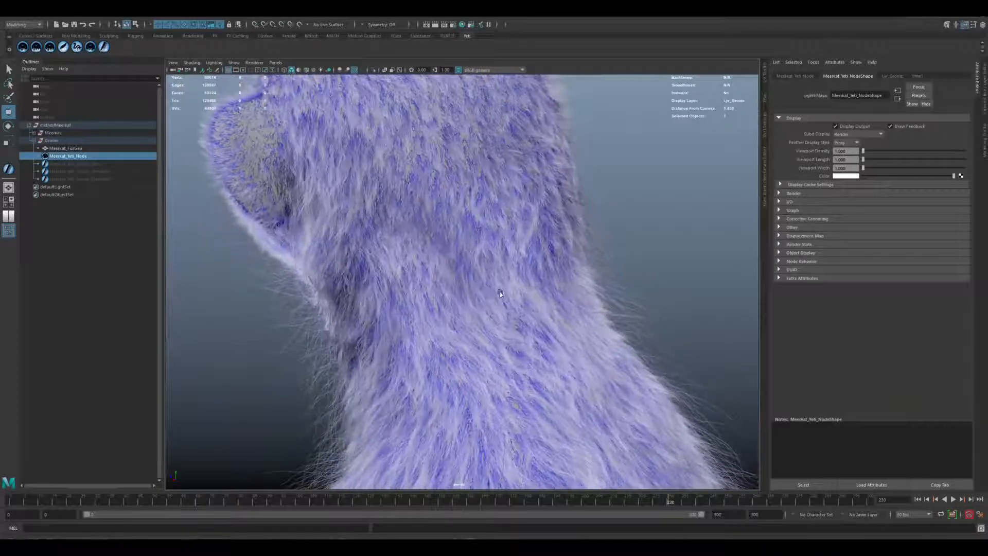
{"action": "left_click_drag", "start_coordinate": [511, 382], "coordinate": [470, 294], "text": "alt"}
{"action": "middle_click_drag", "start_coordinate": [469, 294], "coordinate": [469, 298], "text": "alt"}
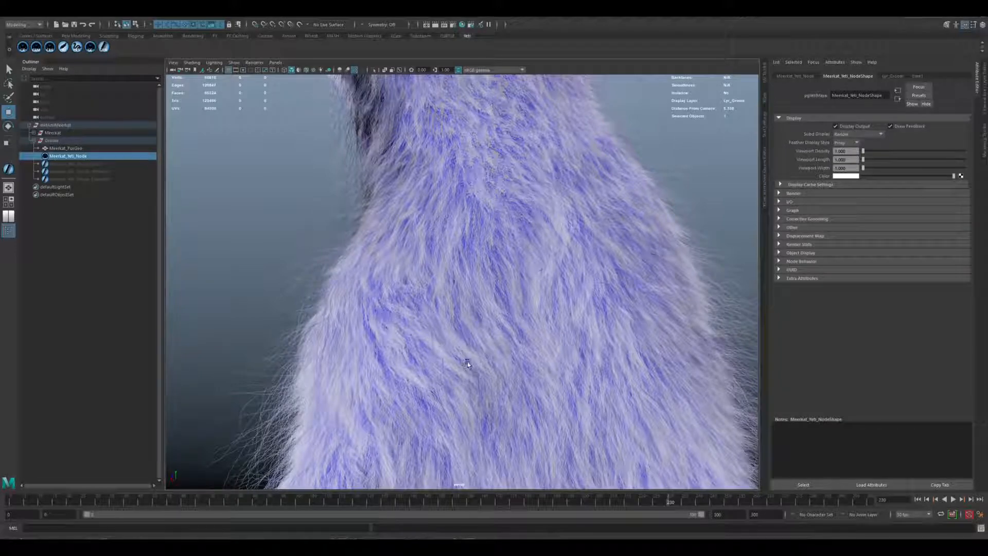
{"action": "left_click_drag", "start_coordinate": [547, 214], "coordinate": [523, 195], "text": "alt"}
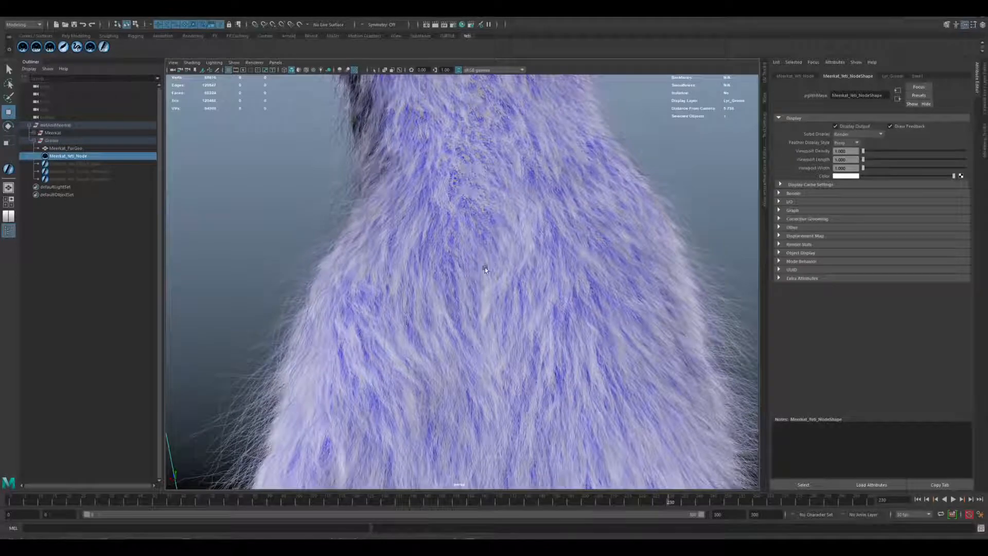
{"action": "left_click_drag", "start_coordinate": [489, 329], "coordinate": [579, 159], "text": "alt"}
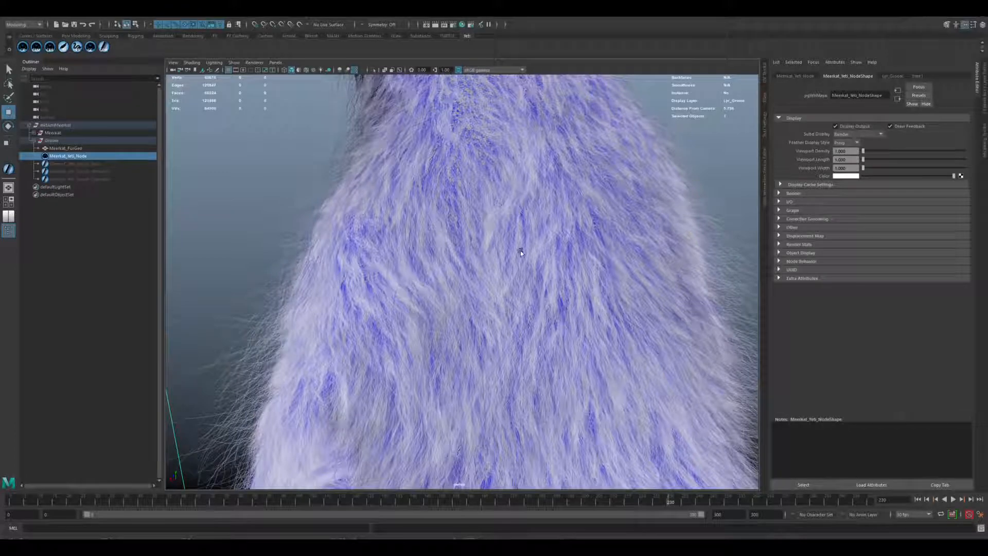
{"action": "right_click_drag", "start_coordinate": [521, 251], "coordinate": [459, 276], "text": "alt"}
{"action": "left_click_drag", "start_coordinate": [460, 276], "coordinate": [494, 263], "text": "alt"}
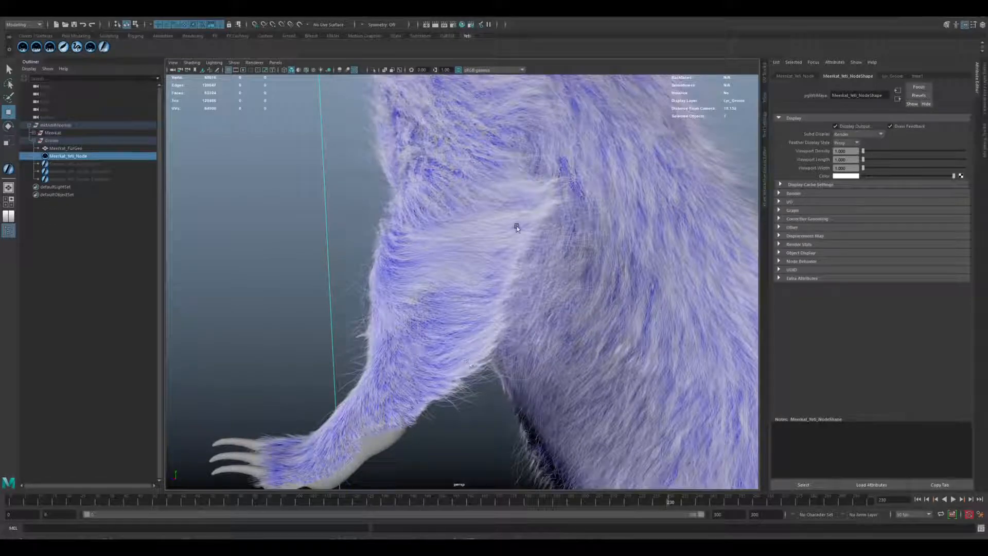
Inspect the fur on the meerkat's arms and front paws from the side and the front.
{"action": "left_click_drag", "start_coordinate": [524, 267], "coordinate": [486, 191], "text": "alt"}
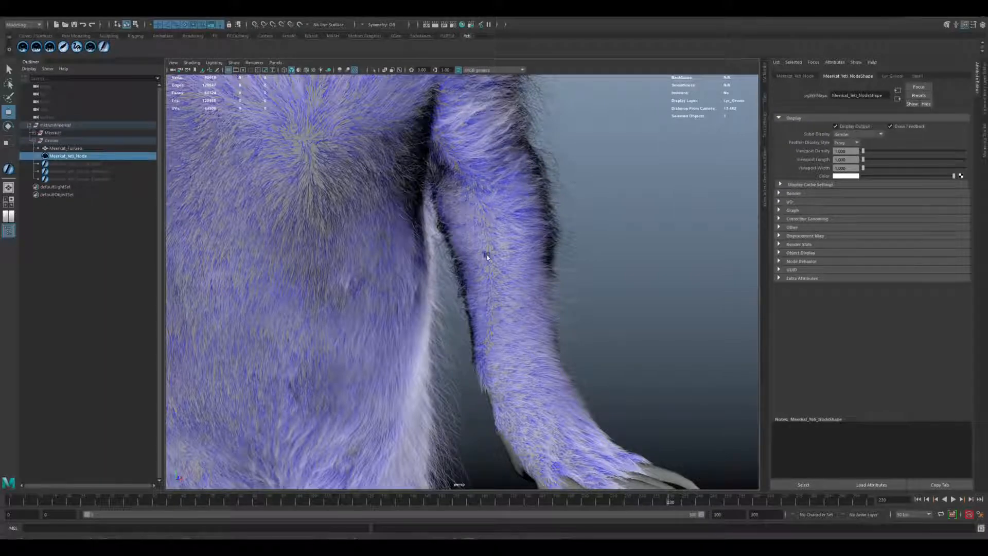
{"action": "left_click_drag", "start_coordinate": [487, 255], "coordinate": [453, 254], "text": "alt"}
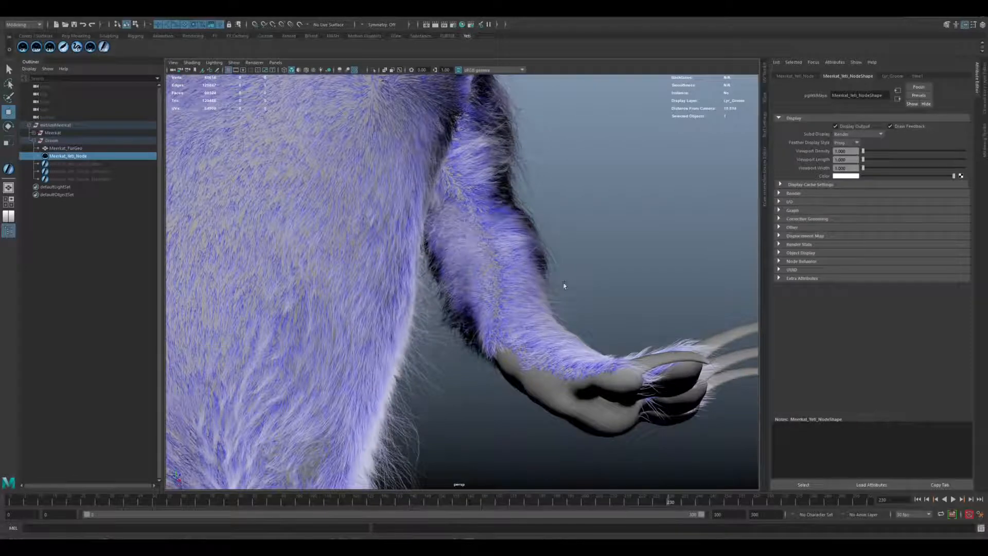
{"action": "left_click_drag", "start_coordinate": [566, 304], "coordinate": [467, 279], "text": "alt"}
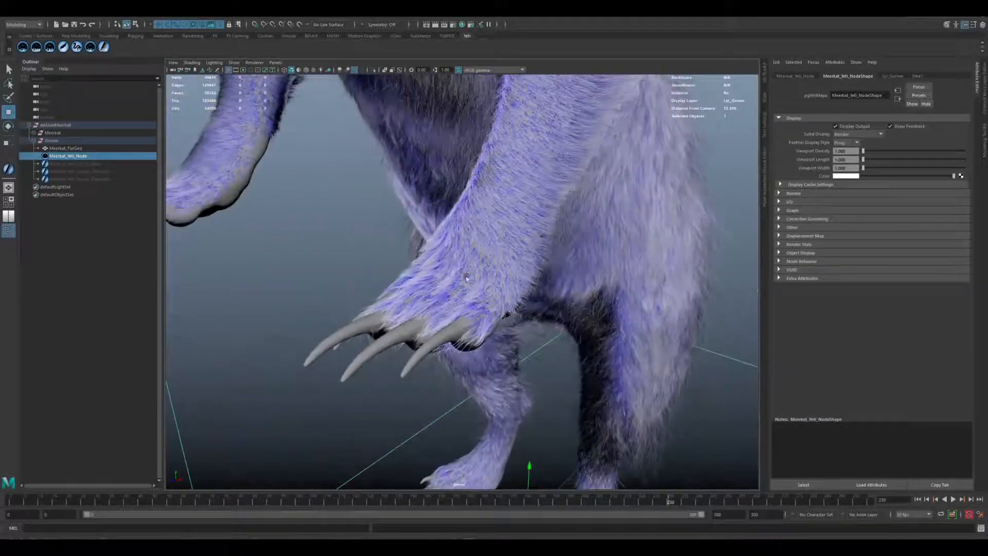
{"action": "left_click_drag", "start_coordinate": [407, 317], "coordinate": [520, 218], "text": "alt"}
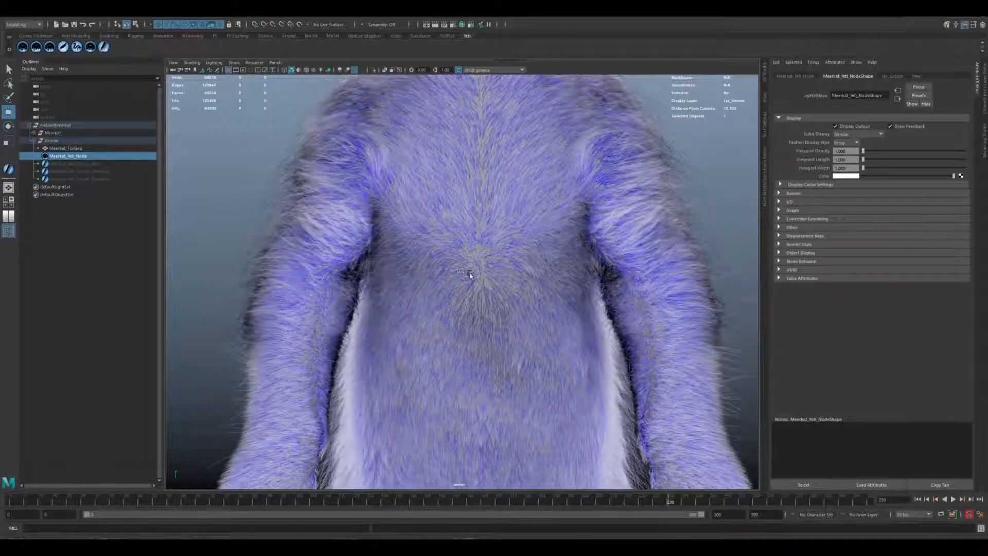
Examine the fur on the chest, belly, hindquarters and base of the tail.
{"action": "left_click_drag", "start_coordinate": [470, 276], "coordinate": [463, 148], "text": "alt"}
{"action": "left_click_drag", "start_coordinate": [514, 253], "coordinate": [431, 123], "text": "alt"}
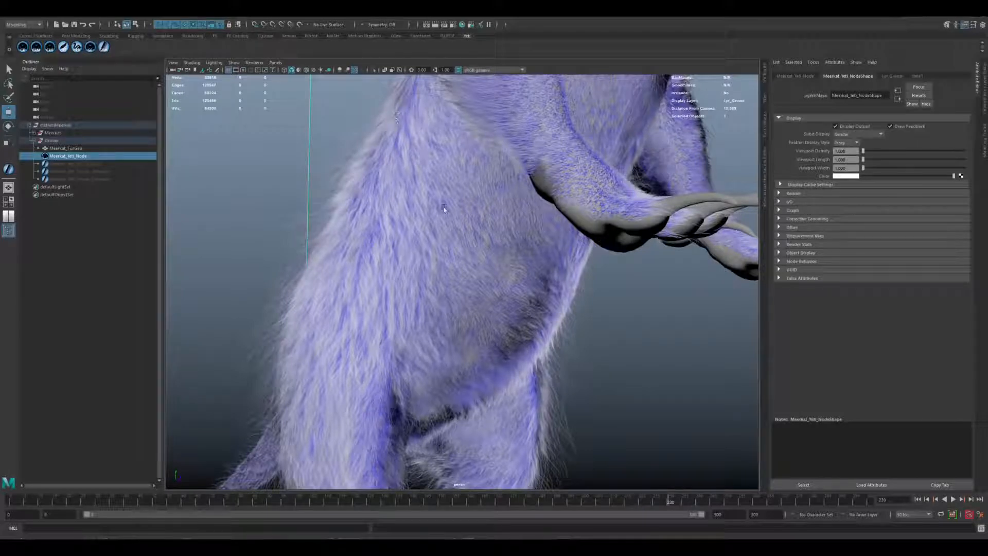
{"action": "left_click_drag", "start_coordinate": [464, 337], "coordinate": [524, 238], "text": "alt"}
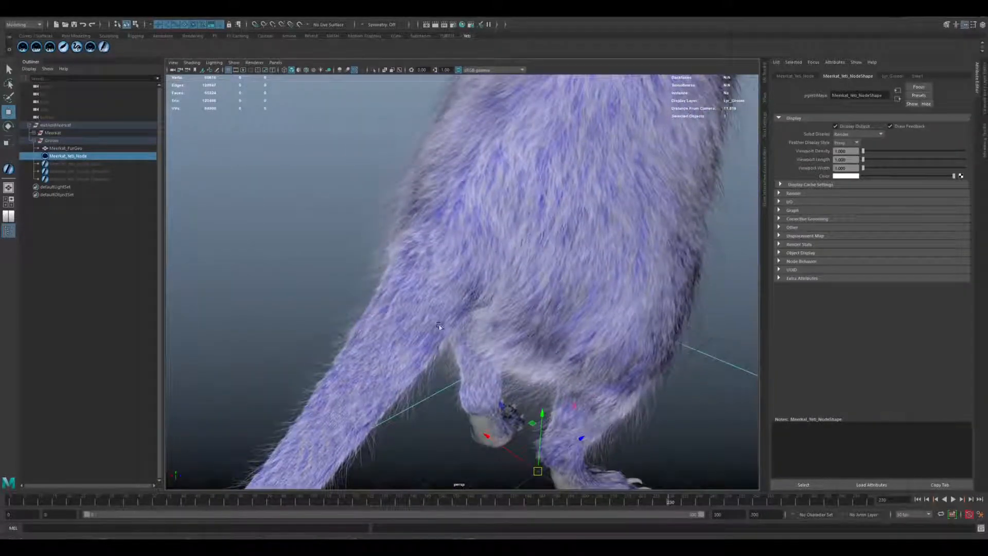
{"action": "left_click_drag", "start_coordinate": [459, 315], "coordinate": [338, 322], "text": "alt"}
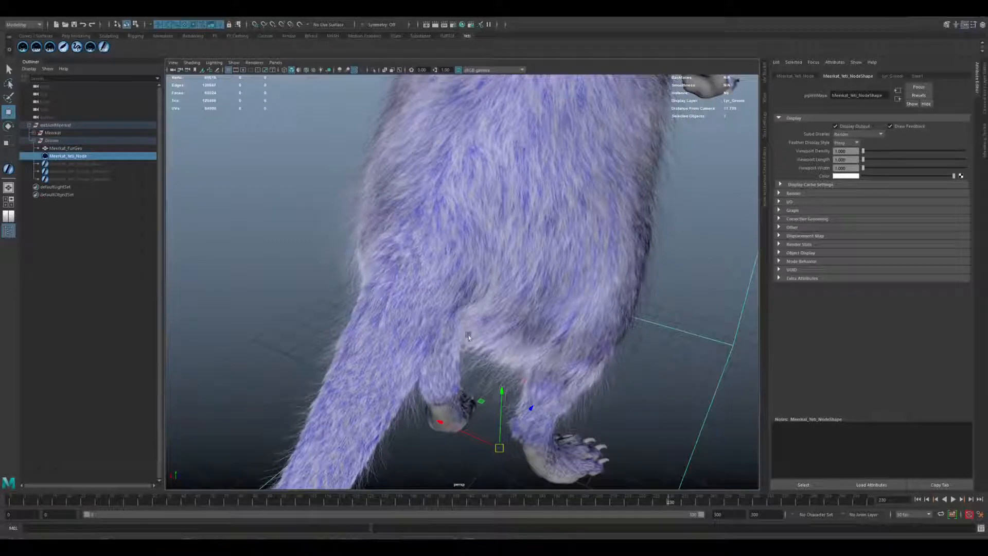
{"action": "left_click_drag", "start_coordinate": [440, 283], "coordinate": [491, 262], "text": "alt"}
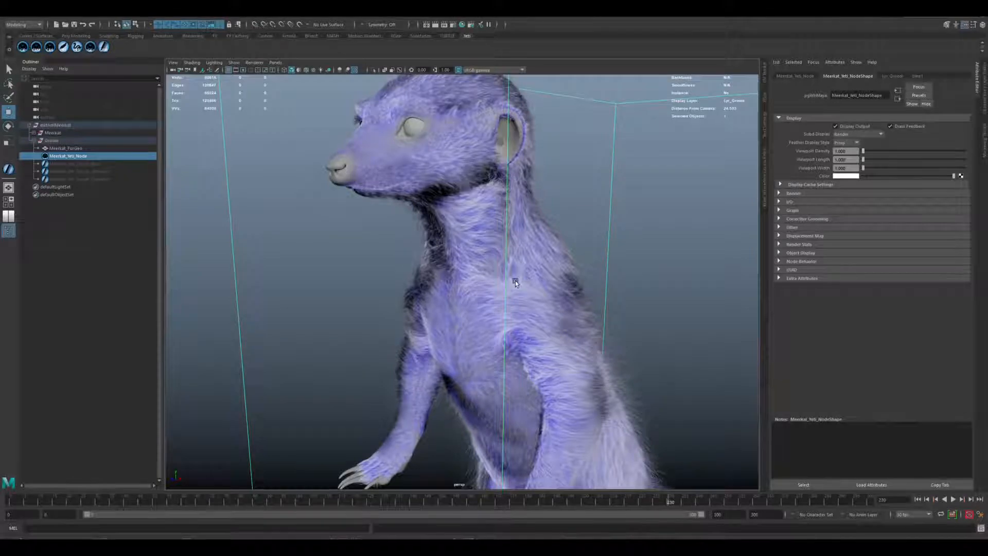
Inspect the fur flow and clumps close up on the shoulder, neck and throat.
{"action": "mouse_move", "coordinate": [522, 280]}
{"action": "left_mouse_down", "text": "alt"}
{"action": "mouse_move", "coordinate": [538, 282]}
{"action": "mouse_move", "coordinate": [542, 260]}
{"action": "mouse_move", "coordinate": [530, 298]}
{"action": "left_mouse_up", "text": "alt"}
{"action": "right_click_drag", "start_coordinate": [530, 297], "coordinate": [559, 307], "text": "alt"}
{"action": "left_click_drag", "start_coordinate": [559, 307], "coordinate": [436, 246], "text": "alt"}
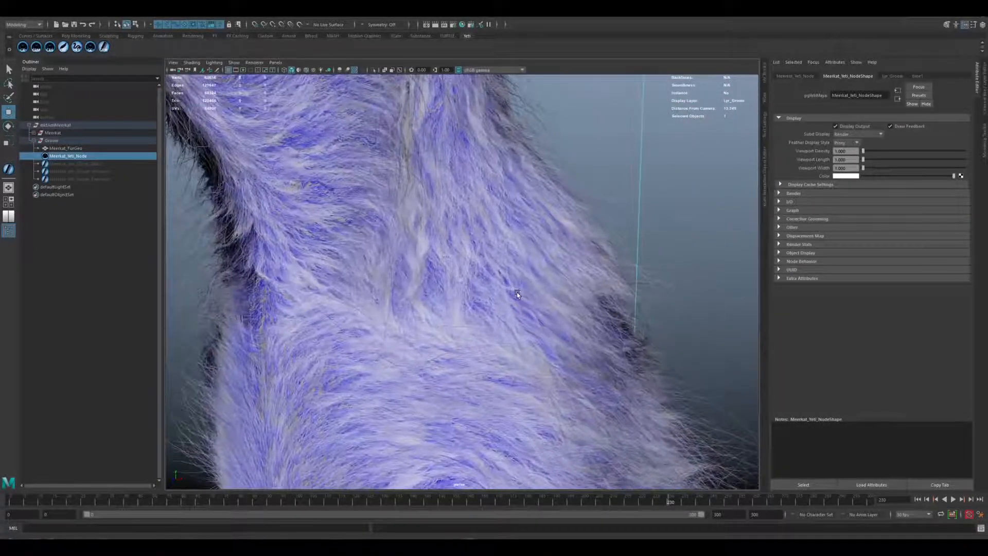
{"action": "left_click_drag", "start_coordinate": [488, 383], "coordinate": [400, 258], "text": "alt"}
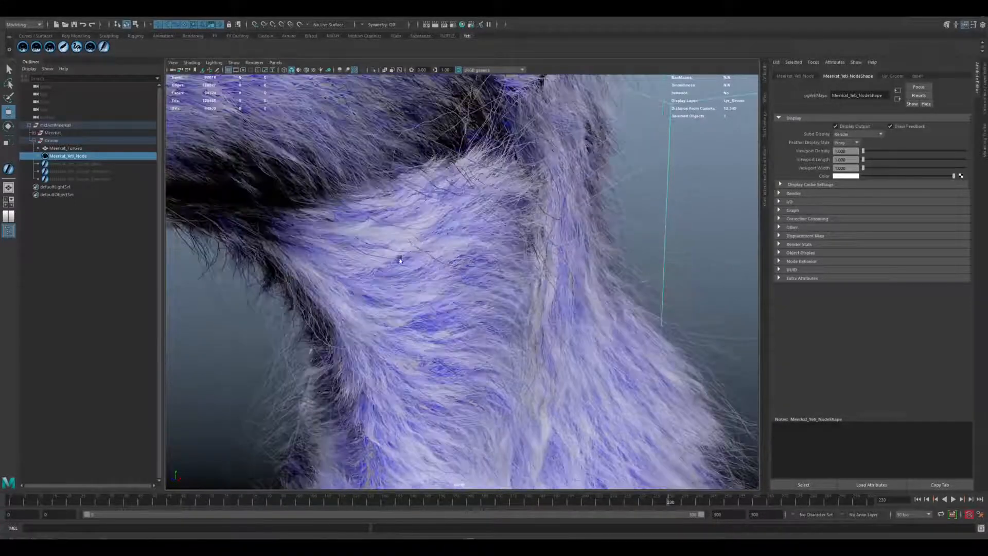
{"action": "scroll", "coordinate": [574, 294], "scroll_direction": "down", "scroll_amount": 5}
{"action": "left_click_drag", "start_coordinate": [574, 294], "coordinate": [504, 285], "text": "alt"}
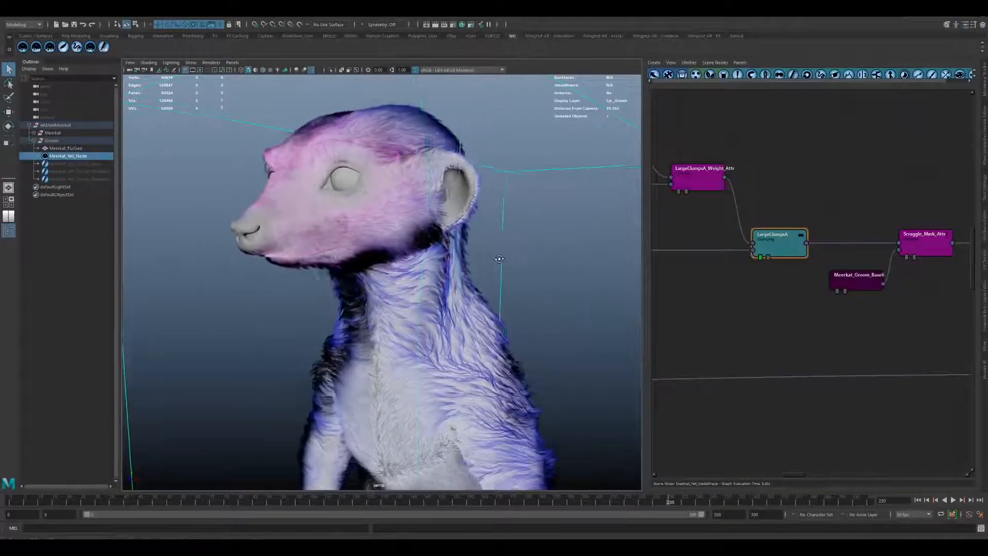
{"action": "left_click_drag", "start_coordinate": [499, 259], "coordinate": [406, 259], "text": "alt"}
{"action": "left_click_drag", "start_coordinate": [343, 309], "coordinate": [425, 304], "text": "alt"}
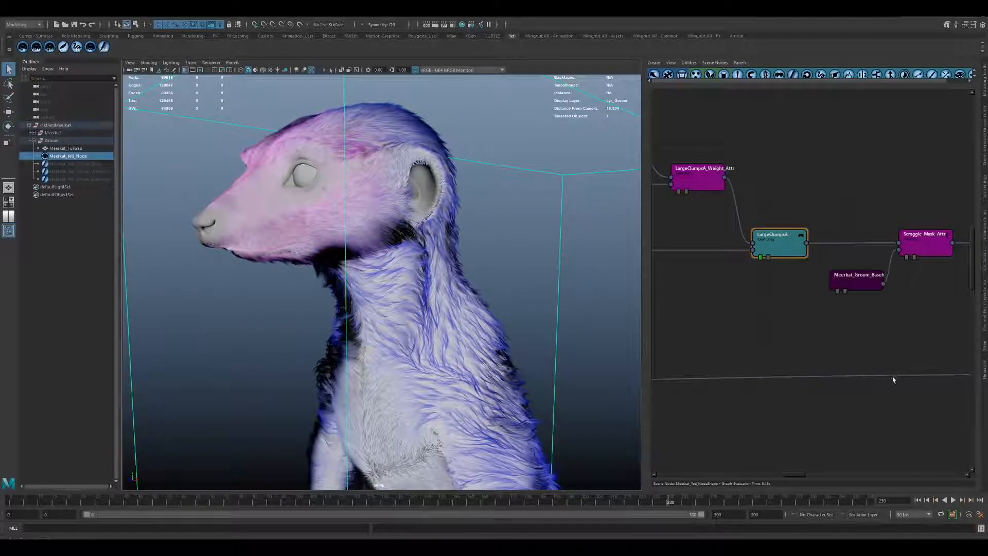
Examine the SmallClumpsA branch of the graph and the small fur clumps on the meerkat's neck and throat.
{"action": "middle_click_drag", "start_coordinate": [893, 380], "coordinate": [759, 362], "text": "alt"}
{"action": "middle_click_drag", "start_coordinate": [830, 372], "coordinate": [820, 367], "text": "alt"}
{"action": "right_click_drag", "start_coordinate": [381, 303], "coordinate": [489, 335], "text": "alt"}
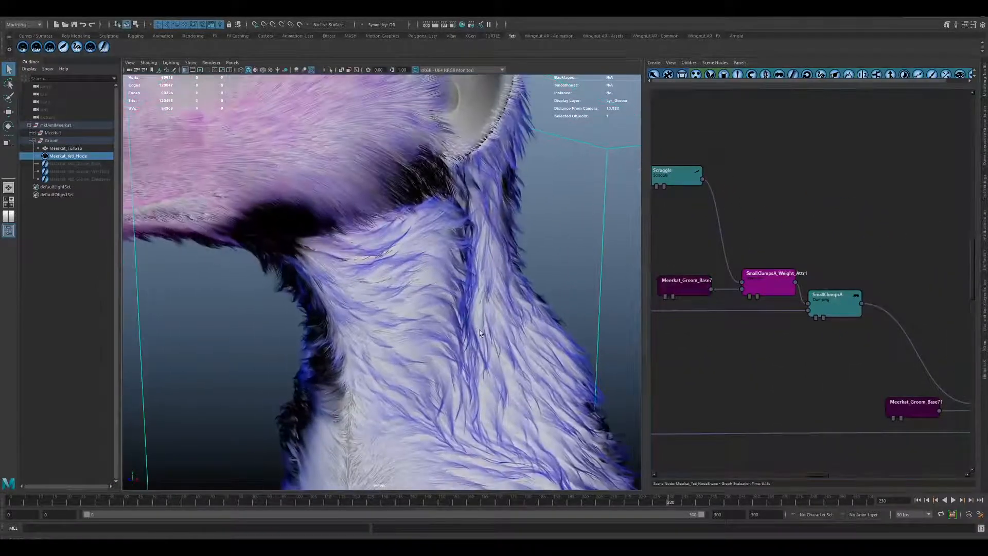
{"action": "middle_click_drag", "start_coordinate": [346, 187], "coordinate": [354, 247], "text": "alt"}
{"action": "left_click_drag", "start_coordinate": [354, 246], "coordinate": [376, 241], "text": "alt"}
{"action": "middle_click_drag", "start_coordinate": [417, 197], "coordinate": [413, 248], "text": "alt"}
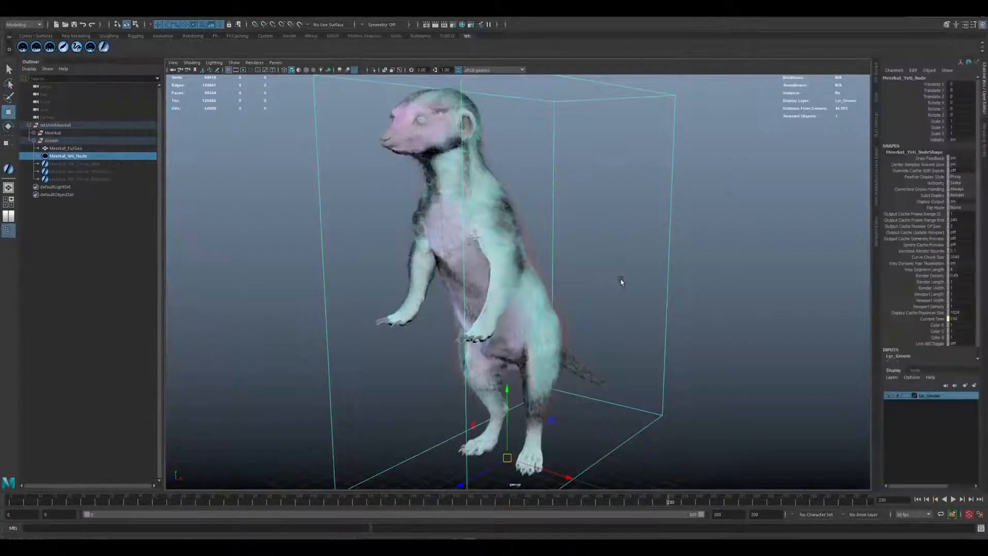
Look over the groom on the whole meerkat from the front and the side, including torso, arms and legs.
{"action": "mouse_move", "coordinate": [596, 301]}
{"action": "left_mouse_down", "text": "alt"}
{"action": "mouse_move", "coordinate": [545, 299]}
{"action": "mouse_move", "coordinate": [603, 294]}
{"action": "mouse_move", "coordinate": [591, 289]}
{"action": "left_mouse_up", "text": "alt"}
{"action": "right_click_drag", "start_coordinate": [473, 230], "coordinate": [543, 239], "text": "alt"}
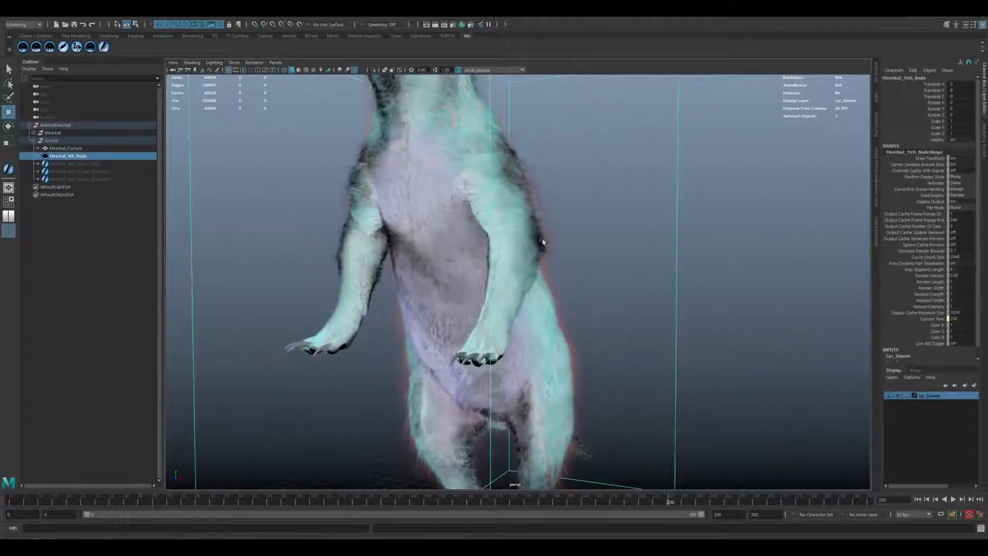
{"action": "middle_click_drag", "start_coordinate": [500, 146], "coordinate": [517, 253], "text": "alt"}
{"action": "left_click_drag", "start_coordinate": [517, 250], "coordinate": [582, 312], "text": "alt"}
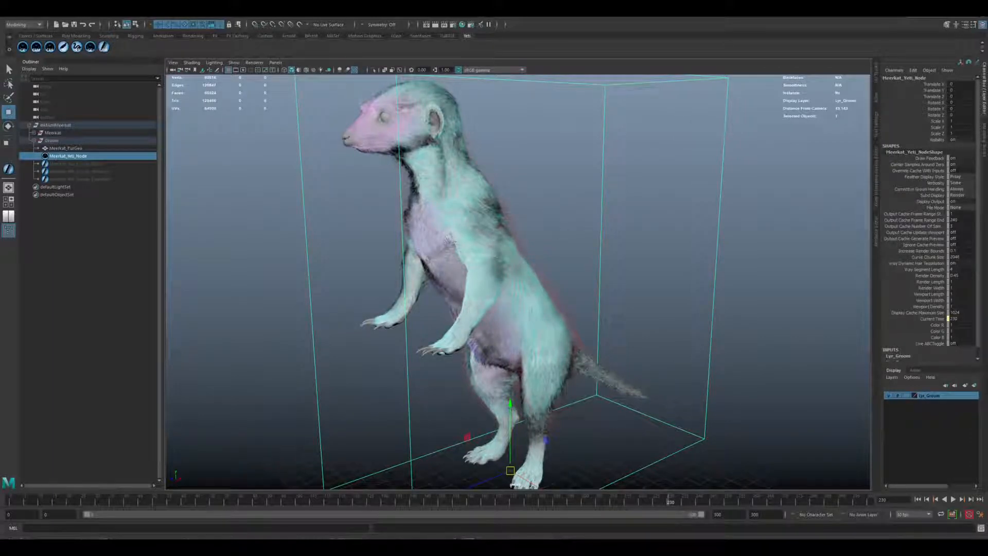
Maximize the Yeti graph and highlight the MainFur, BellyFur and ExtraFaceFur node rows one after another.
{"action": "left_click_drag", "start_coordinate": [987, 103], "coordinate": [490, 58]}
{"action": "double_click", "coordinate": [490, 58]}
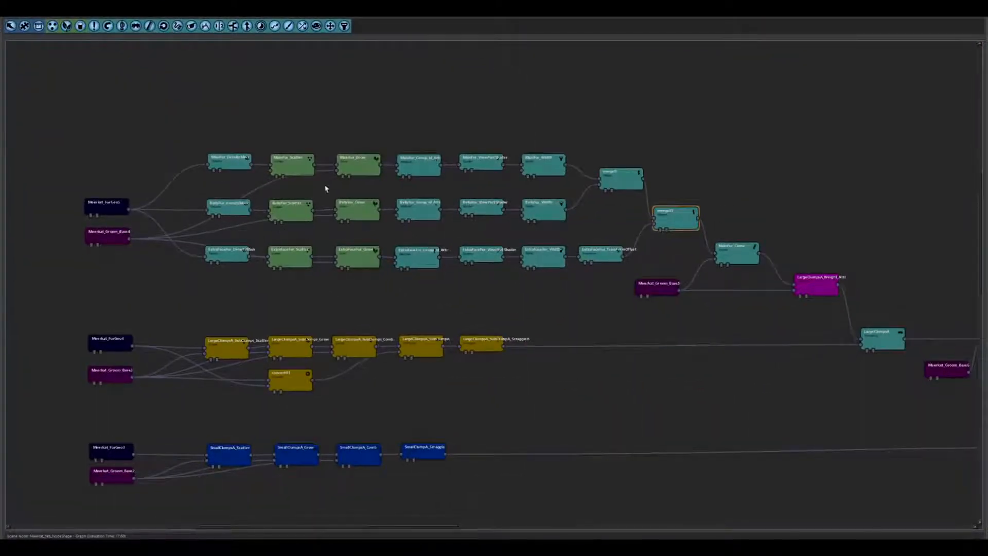
{"action": "scroll", "coordinate": [362, 196], "scroll_direction": "up", "scroll_amount": 2}
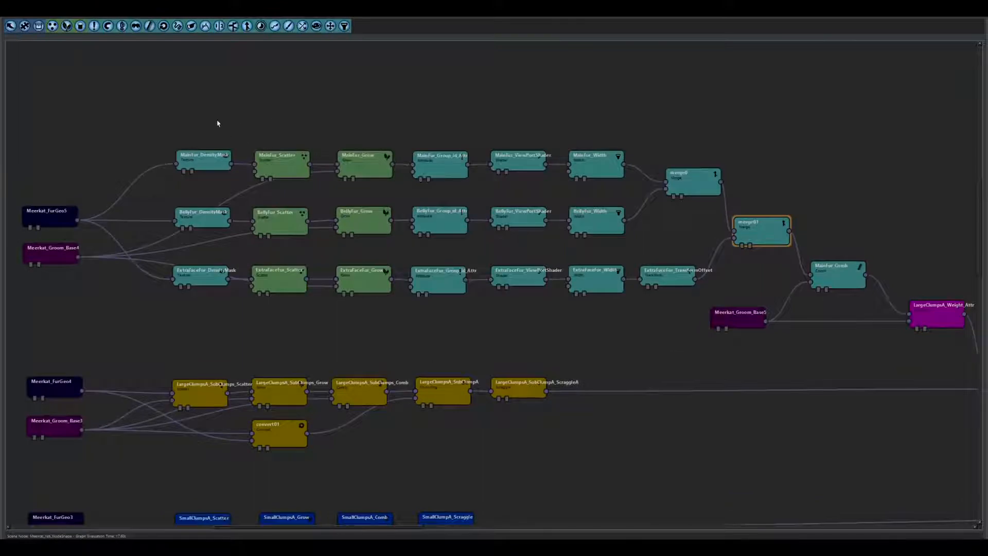
{"action": "left_click_drag", "start_coordinate": [207, 119], "coordinate": [613, 178]}
{"action": "left_click_drag", "start_coordinate": [206, 199], "coordinate": [611, 237]}
{"action": "left_click_drag", "start_coordinate": [206, 252], "coordinate": [660, 315]}
{"action": "scroll", "coordinate": [589, 432], "scroll_direction": "down", "scroll_amount": 3}
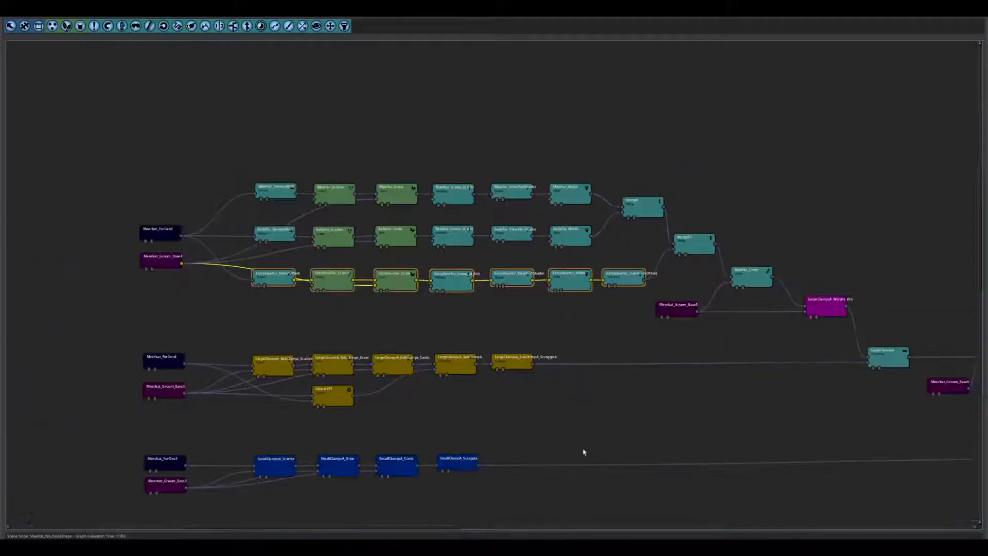
Highlight the large and small clump node rows together, and the red row of long-fur nodes on its own.
{"action": "middle_click_drag", "start_coordinate": [584, 454], "coordinate": [574, 332], "text": "alt"}
{"action": "left_click_drag", "start_coordinate": [691, 446], "coordinate": [248, 190]}
{"action": "left_click", "coordinate": [516, 286]}
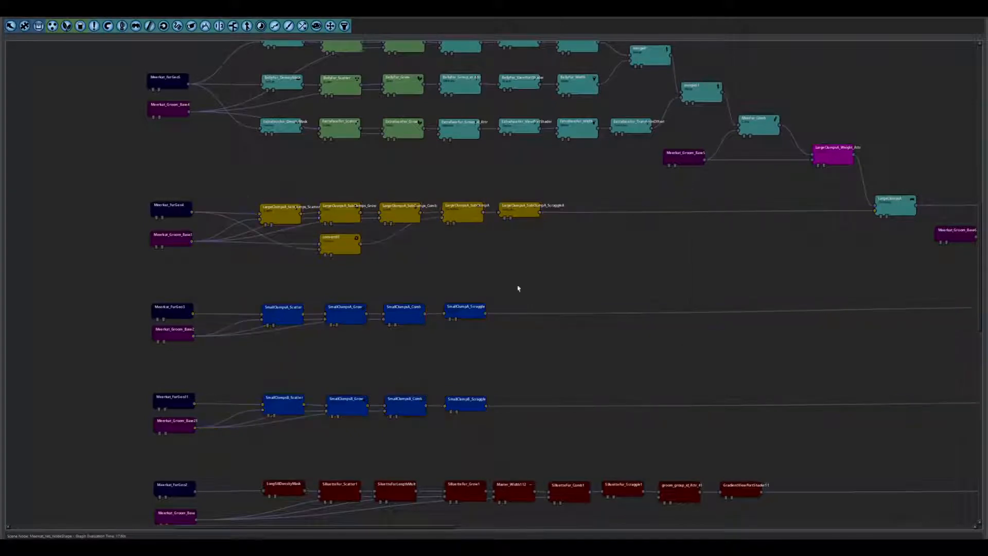
{"action": "middle_click_drag", "start_coordinate": [579, 445], "coordinate": [545, 228], "text": "alt"}
{"action": "left_click_drag", "start_coordinate": [741, 316], "coordinate": [165, 250]}
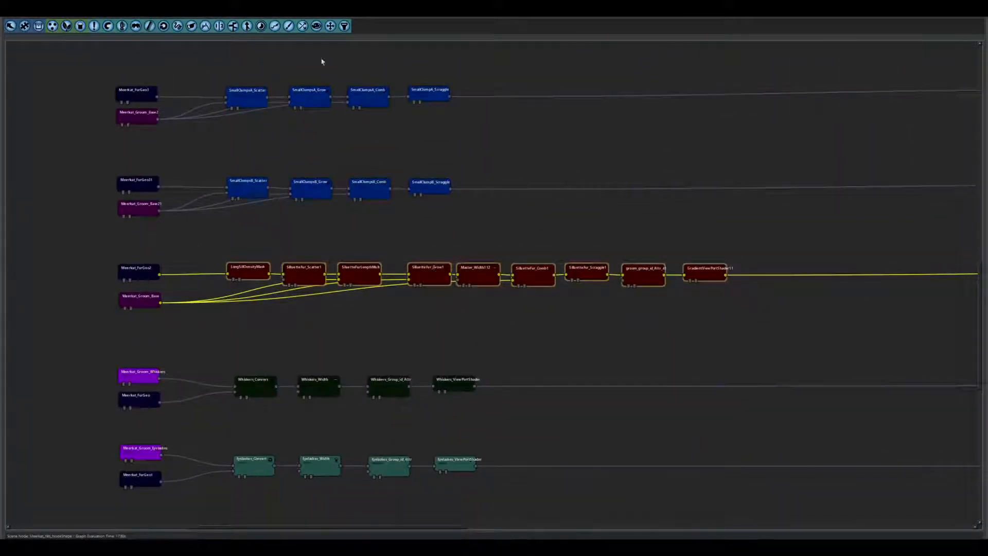
{"action": "scroll", "coordinate": [515, 204], "scroll_direction": "down", "scroll_amount": 2}
{"action": "left_click", "coordinate": [620, 167]}
Trace the main fur chain from LargeClumpsA through the Scraggle and SmallClumps nodes to the final merges.
{"action": "middle_click_drag", "start_coordinate": [540, 243], "coordinate": [227, 396], "text": "alt"}
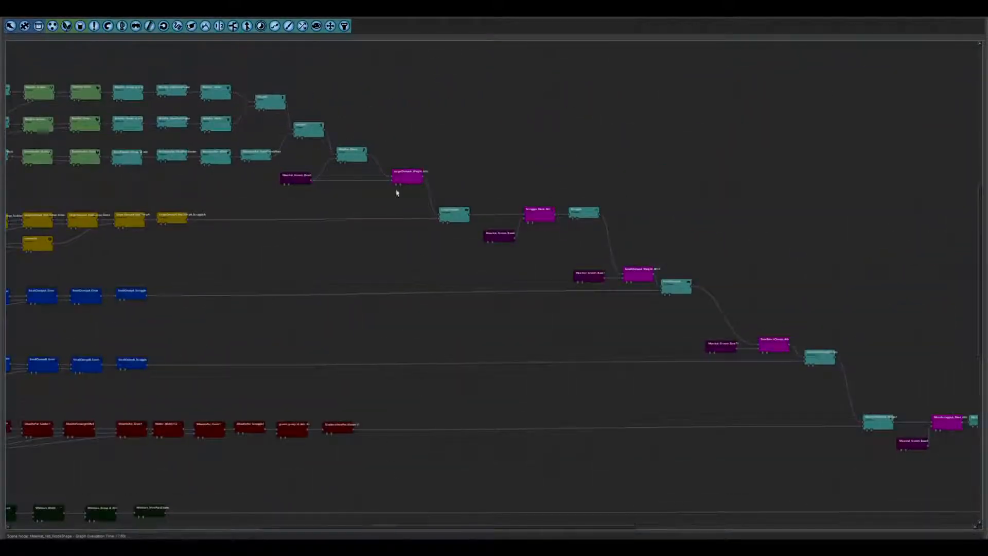
{"action": "scroll", "coordinate": [381, 170], "scroll_direction": "up", "scroll_amount": 1}
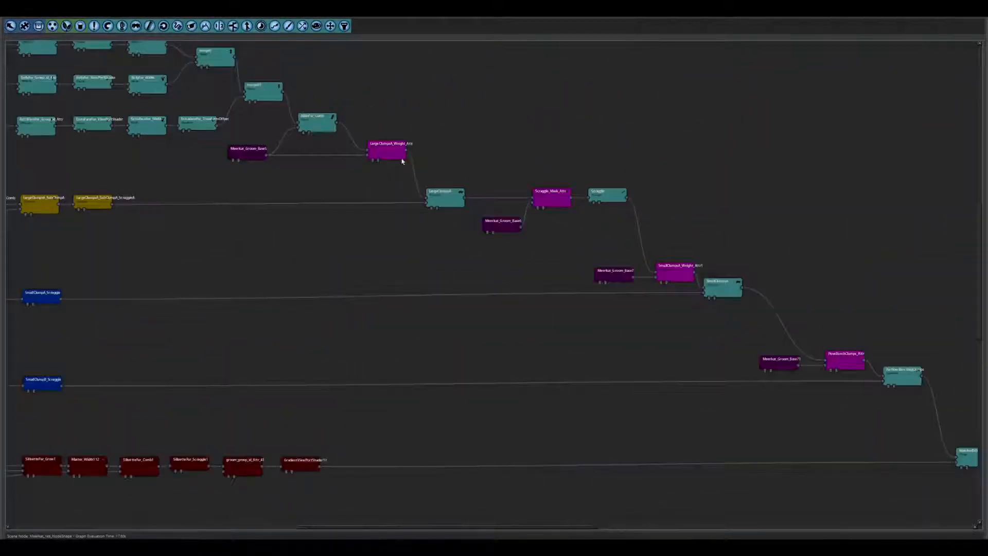
{"action": "middle_click_drag", "start_coordinate": [551, 335], "coordinate": [435, 323], "text": "alt"}
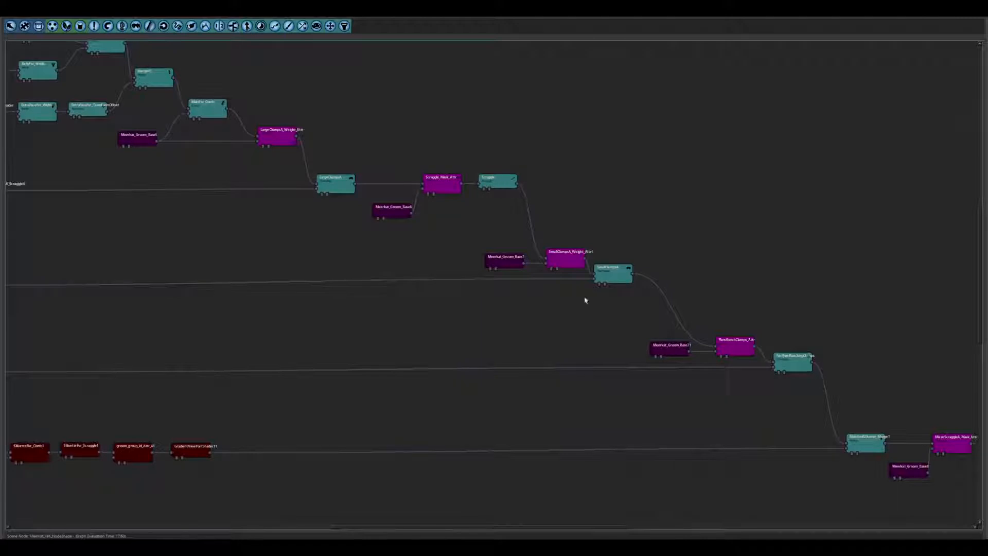
{"action": "middle_click_drag", "start_coordinate": [585, 300], "coordinate": [452, 286], "text": "alt"}
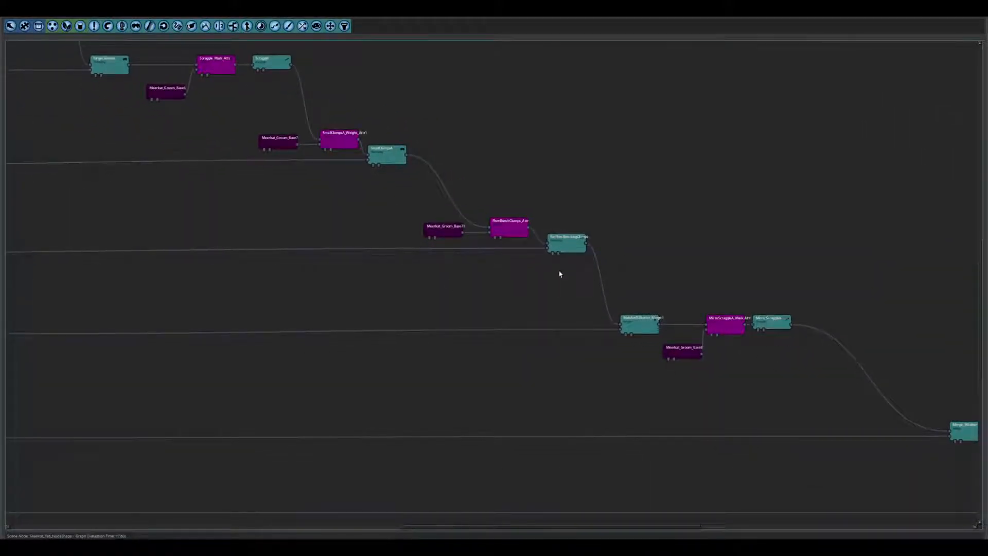
{"action": "scroll", "coordinate": [662, 357], "scroll_direction": "down", "scroll_amount": 8}
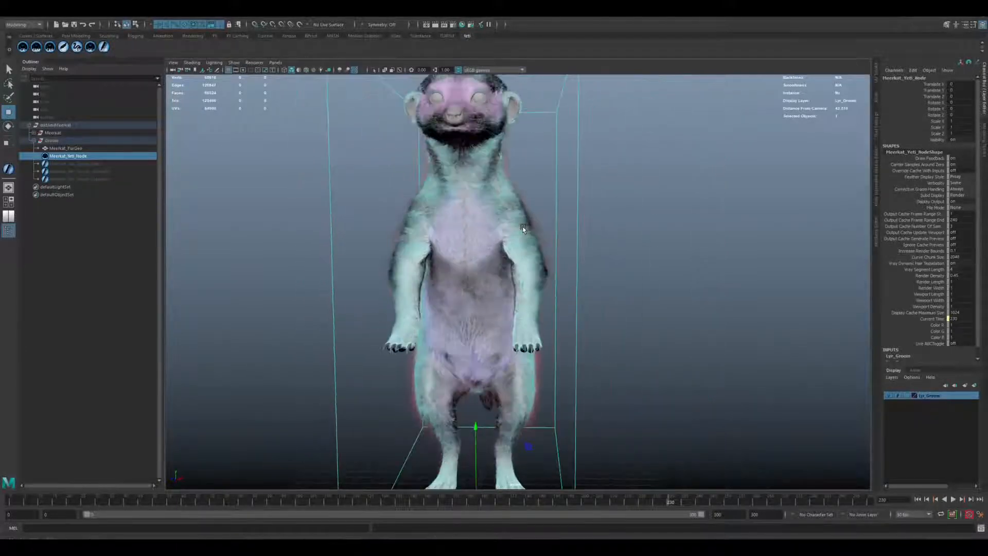
Inspect the combined fur layers on the chest, shoulders and upper arms from the side and the front.
{"action": "left_click_drag", "start_coordinate": [619, 263], "coordinate": [470, 210], "text": "alt"}
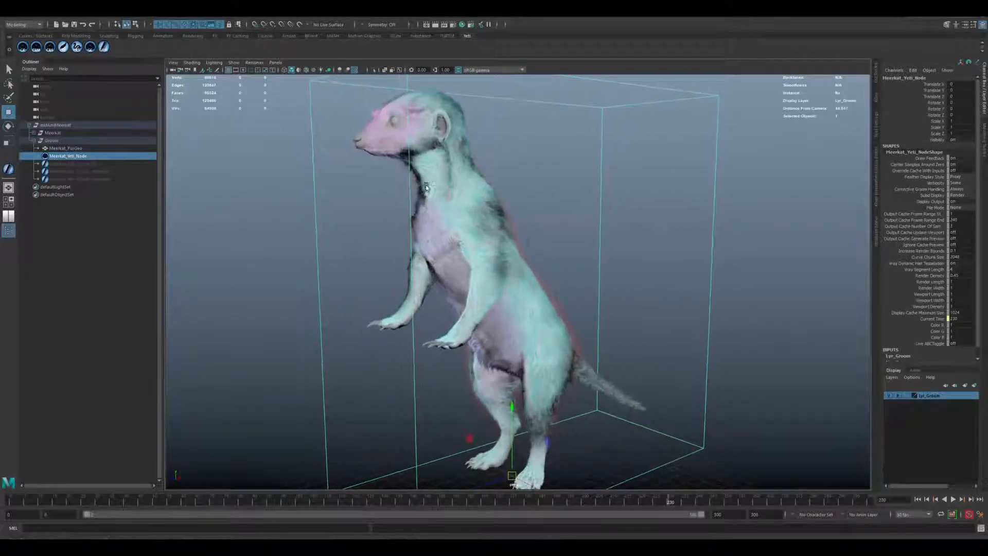
{"action": "middle_click_drag", "start_coordinate": [470, 210], "coordinate": [474, 248], "text": "alt"}
{"action": "right_click_drag", "start_coordinate": [474, 247], "coordinate": [516, 222], "text": "alt"}
{"action": "middle_click_drag", "start_coordinate": [654, 343], "coordinate": [551, 243], "text": "alt"}
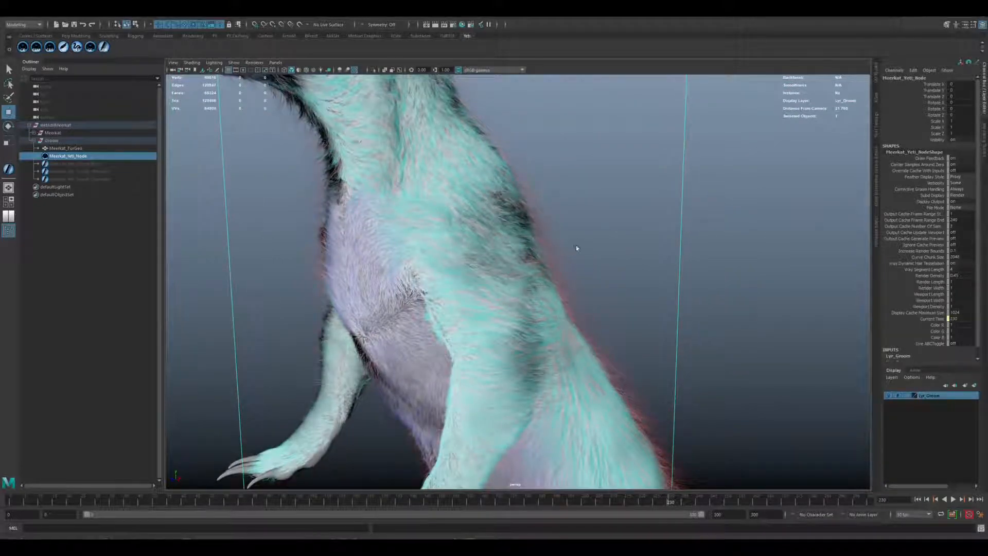
{"action": "left_click_drag", "start_coordinate": [362, 292], "coordinate": [357, 368], "text": "alt"}
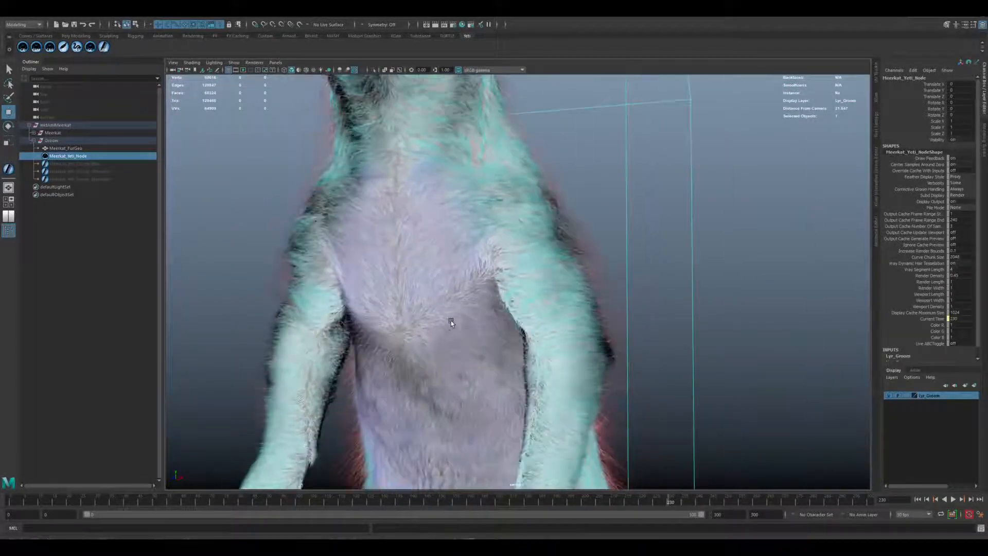
Inspect the whiskers, brow hairs, eyelashes and short muzzle fur on the meerkat's face close up.
{"action": "left_click_drag", "start_coordinate": [513, 227], "coordinate": [429, 273], "text": "alt"}
{"action": "right_click_drag", "start_coordinate": [429, 272], "coordinate": [501, 254], "text": "alt"}
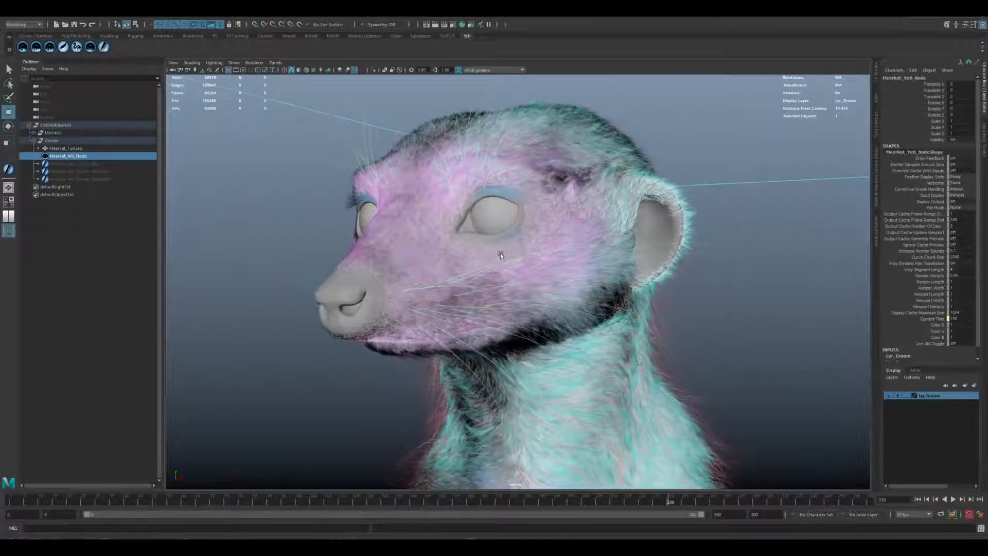
{"action": "scroll", "coordinate": [429, 295], "scroll_direction": "up", "scroll_amount": 5}
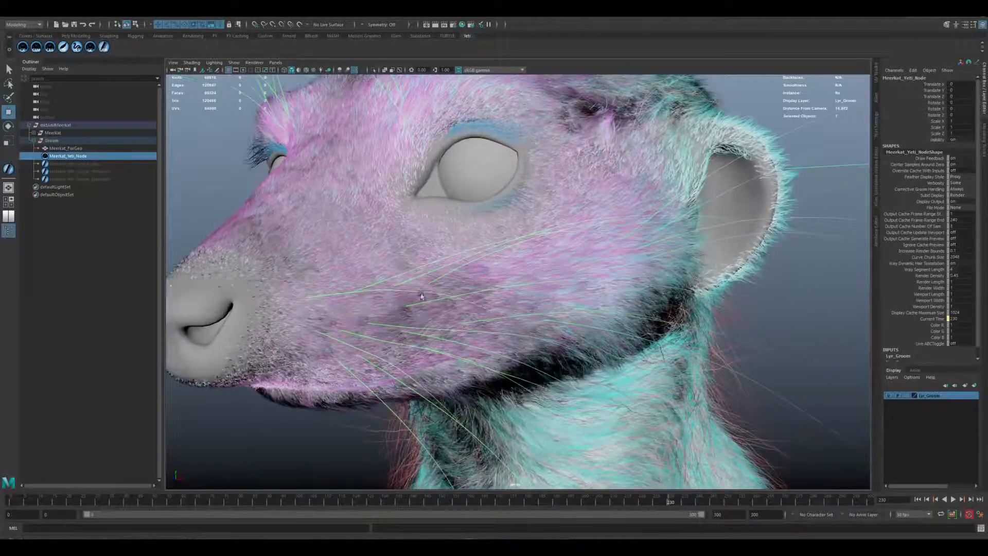
{"action": "left_click_drag", "start_coordinate": [377, 291], "coordinate": [437, 302], "text": "alt"}
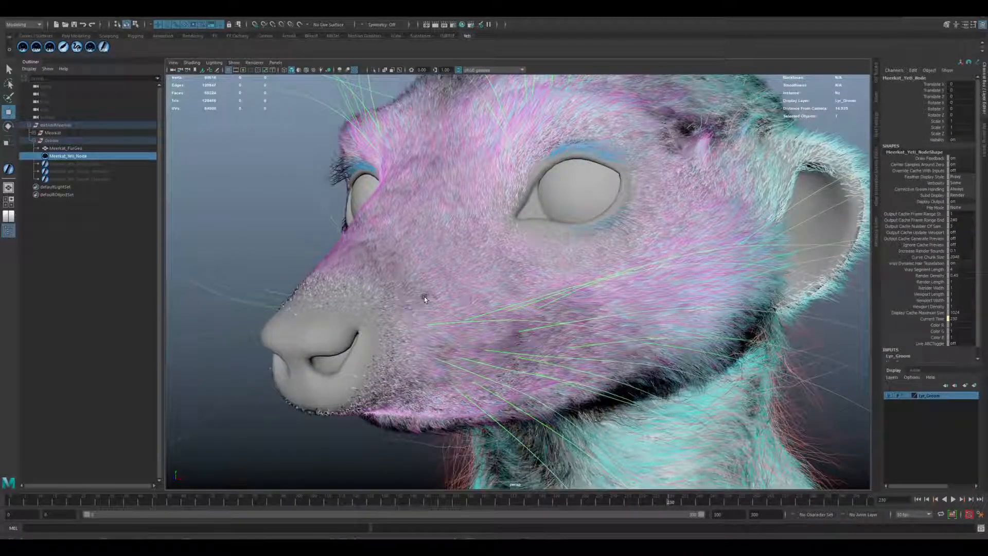
{"action": "left_click_drag", "start_coordinate": [425, 296], "coordinate": [482, 278], "text": "alt"}
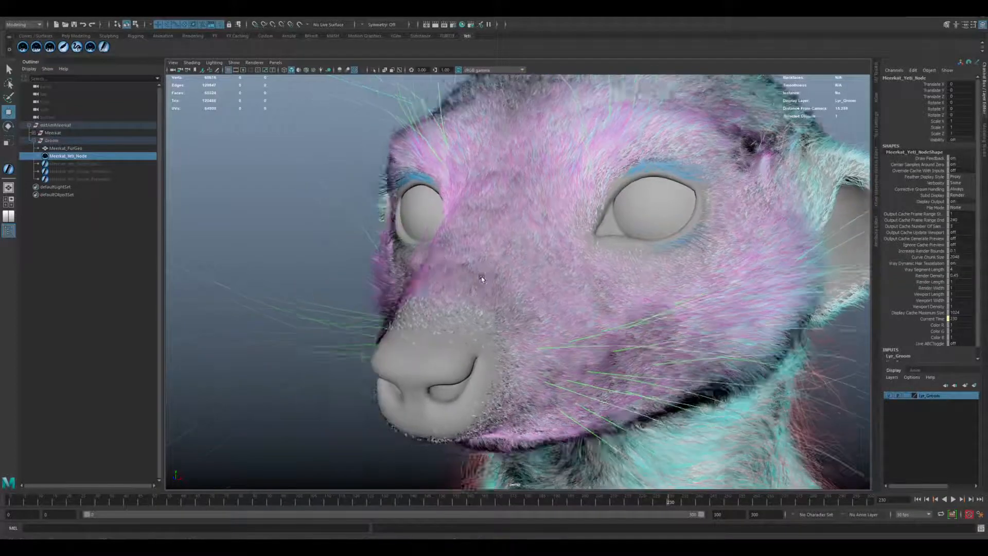
{"action": "right_click_drag", "start_coordinate": [482, 278], "coordinate": [555, 331], "text": "alt"}
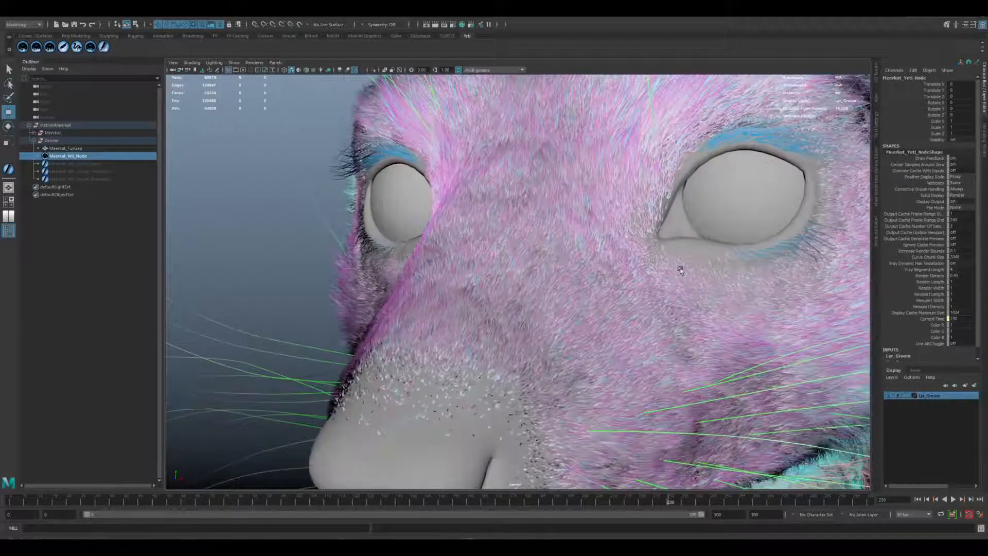
{"action": "left_click_drag", "start_coordinate": [456, 315], "coordinate": [430, 312], "text": "alt"}
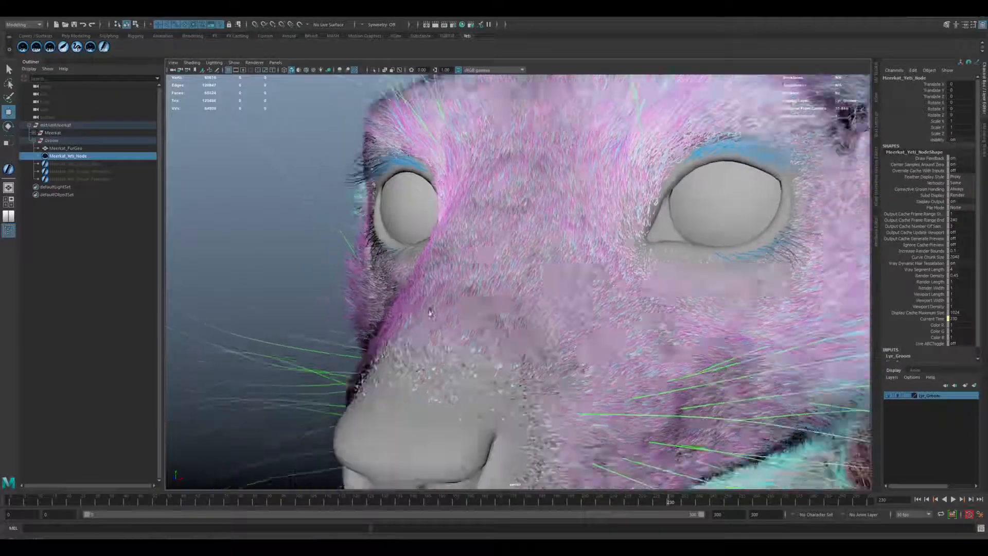
{"action": "right_click_drag", "start_coordinate": [431, 313], "coordinate": [360, 286], "text": "alt"}
{"action": "left_click_drag", "start_coordinate": [561, 340], "coordinate": [501, 303], "text": "alt"}
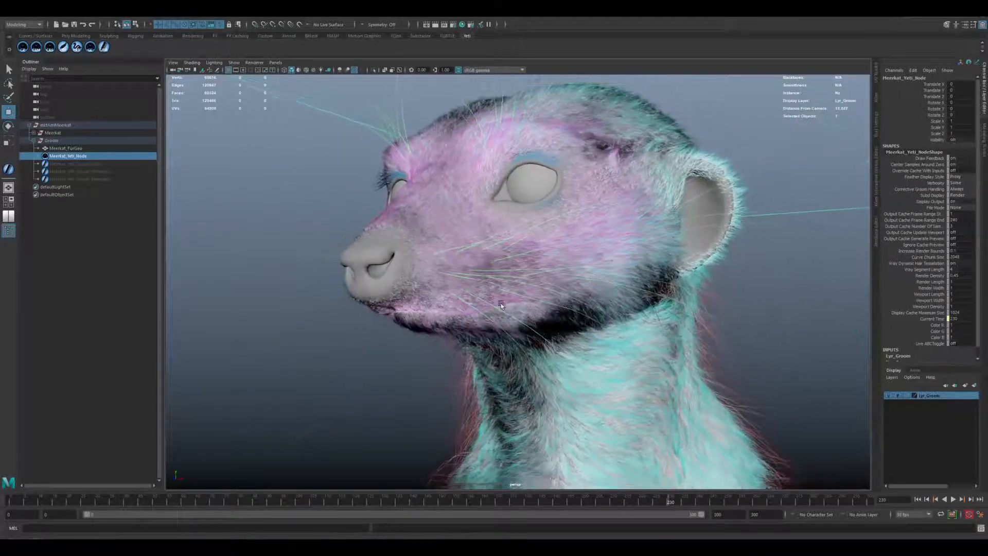
{"action": "right_click_drag", "start_coordinate": [501, 304], "coordinate": [498, 315], "text": "alt"}
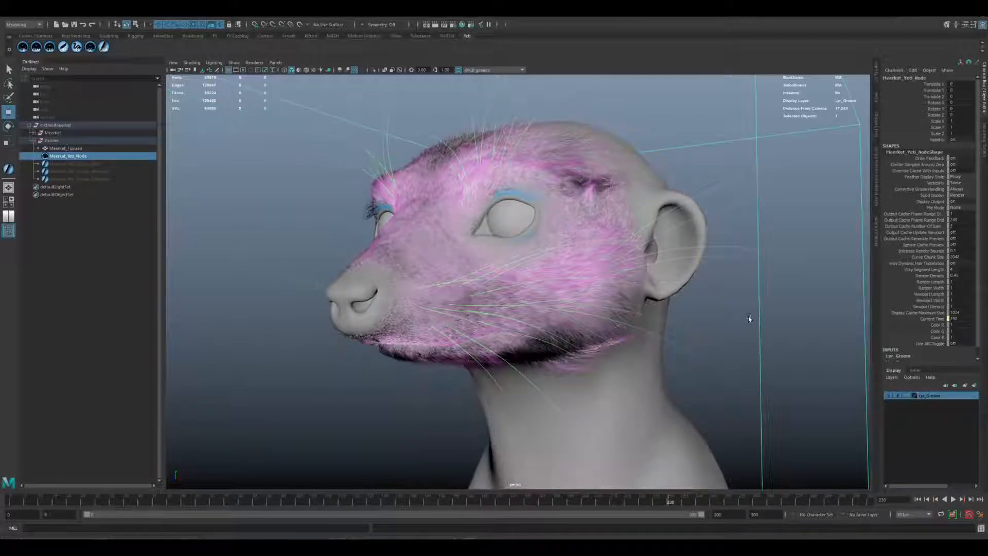
Inspect the face fur on the cheek, jaw, muzzle and around the eye with the main body fur hidden.
{"action": "left_click_drag", "start_coordinate": [533, 267], "coordinate": [466, 250], "text": "alt"}
{"action": "right_click_drag", "start_coordinate": [465, 251], "coordinate": [481, 257], "text": "alt"}
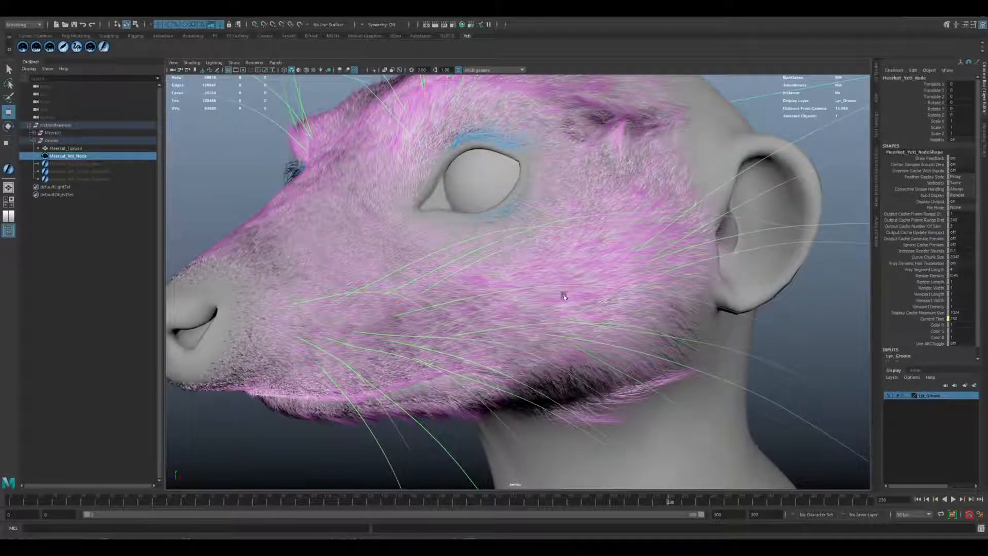
{"action": "middle_click_drag", "start_coordinate": [505, 302], "coordinate": [568, 304], "text": "alt"}
{"action": "right_click_drag", "start_coordinate": [529, 296], "coordinate": [545, 298], "text": "alt"}
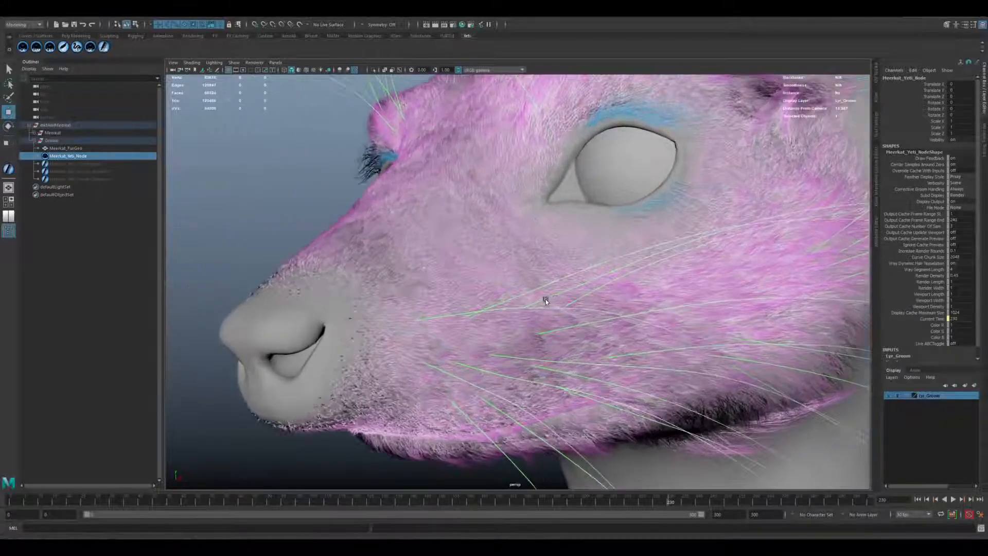
{"action": "left_click_drag", "start_coordinate": [566, 301], "coordinate": [499, 283], "text": "alt"}
{"action": "right_click_drag", "start_coordinate": [499, 283], "coordinate": [515, 287], "text": "alt"}
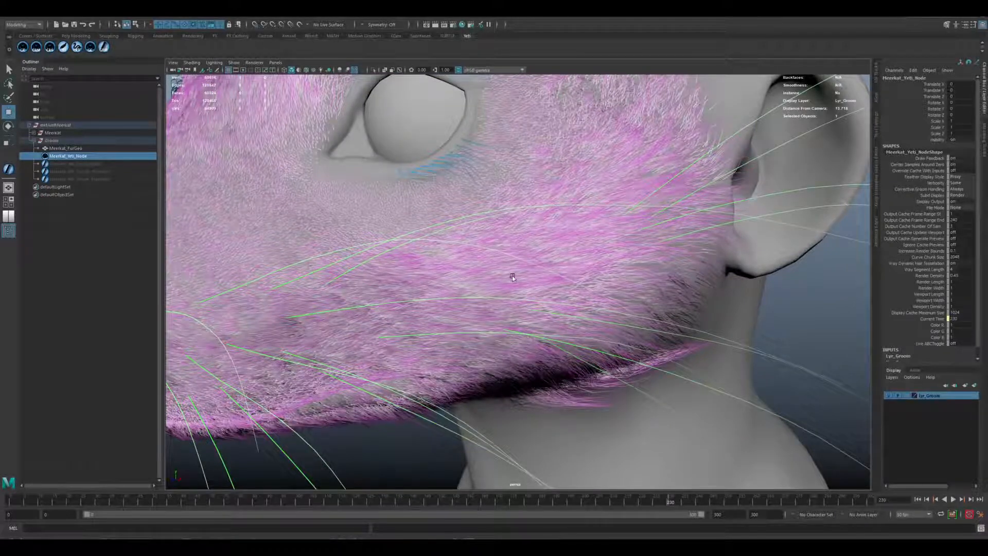
{"action": "right_click_drag", "start_coordinate": [525, 247], "coordinate": [562, 252], "text": "alt"}
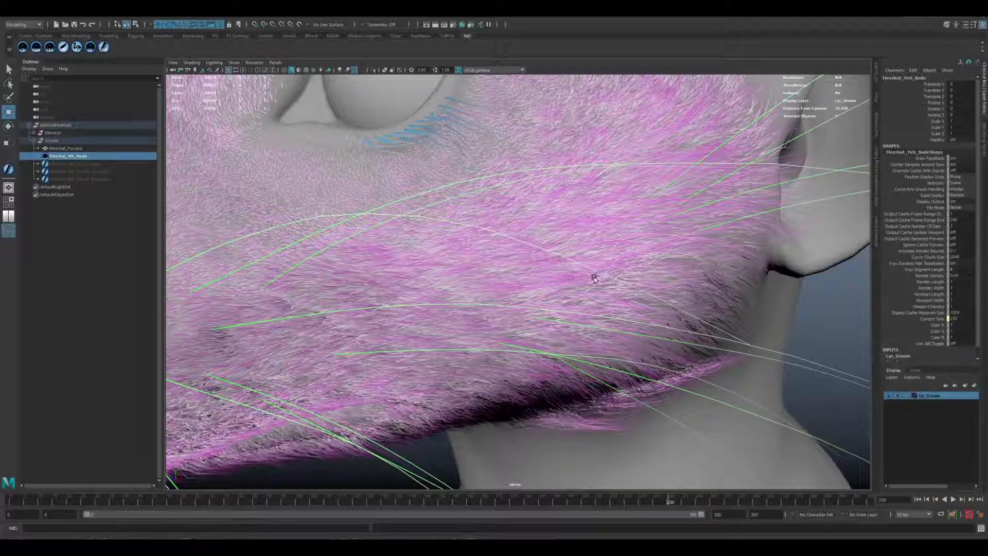
{"action": "right_click_drag", "start_coordinate": [637, 305], "coordinate": [447, 269], "text": "alt"}
{"action": "left_click_drag", "start_coordinate": [447, 269], "coordinate": [566, 330], "text": "alt"}
{"action": "right_click_drag", "start_coordinate": [643, 324], "coordinate": [581, 314], "text": "alt"}
{"action": "middle_click_drag", "start_coordinate": [657, 361], "coordinate": [594, 329], "text": "alt"}
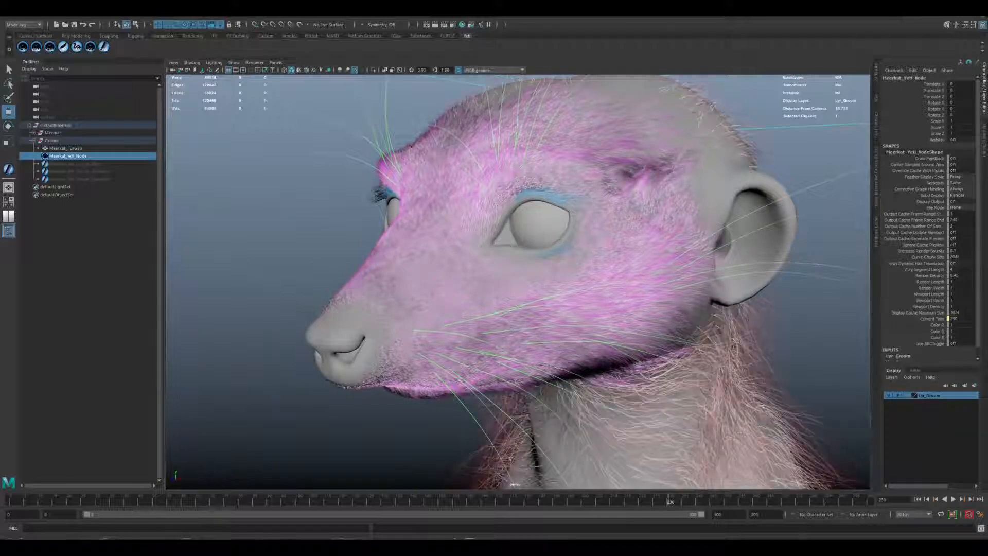
Inspect the long fur layer on the chest, armpit, arms and flank without the main body fur.
{"action": "right_click_drag", "start_coordinate": [753, 366], "coordinate": [629, 302], "text": "alt"}
{"action": "middle_click_drag", "start_coordinate": [636, 412], "coordinate": [623, 274], "text": "alt"}
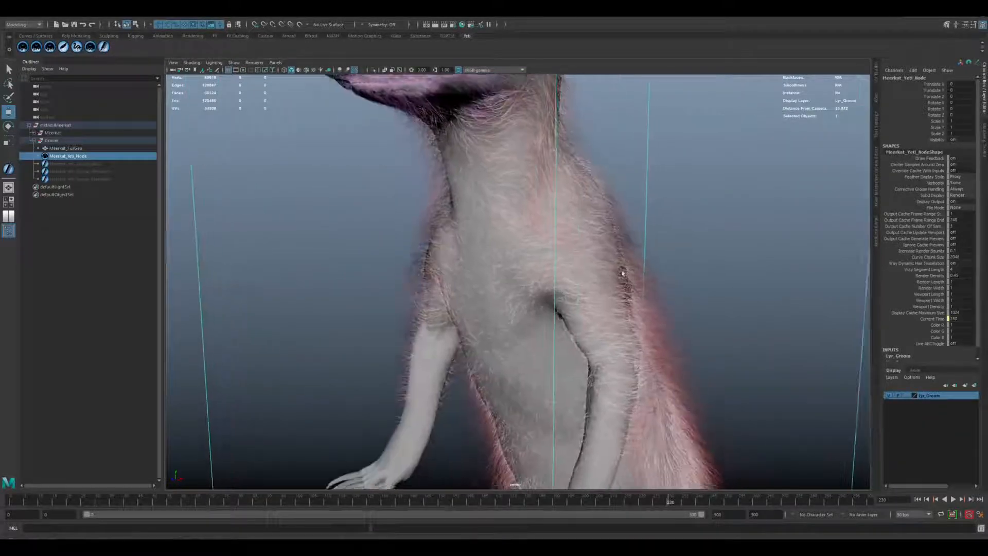
{"action": "left_click_drag", "start_coordinate": [622, 273], "coordinate": [546, 225], "text": "alt"}
{"action": "right_click_drag", "start_coordinate": [556, 229], "coordinate": [599, 251], "text": "alt"}
{"action": "right_click_drag", "start_coordinate": [417, 273], "coordinate": [476, 300], "text": "alt"}
{"action": "left_click_drag", "start_coordinate": [478, 250], "coordinate": [604, 246], "text": "alt"}
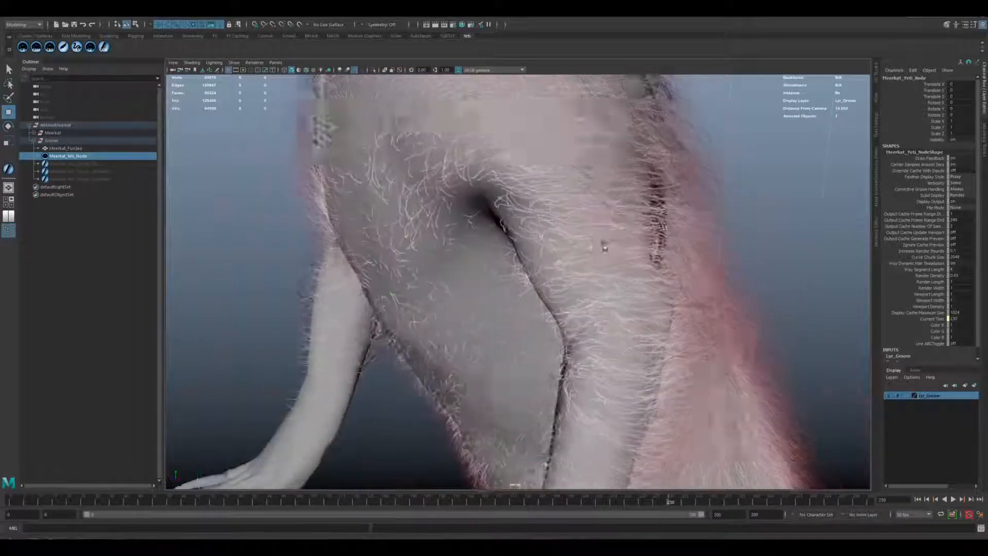
{"action": "right_click_drag", "start_coordinate": [605, 246], "coordinate": [589, 236], "text": "alt"}
{"action": "left_click_drag", "start_coordinate": [589, 237], "coordinate": [540, 258], "text": "alt"}
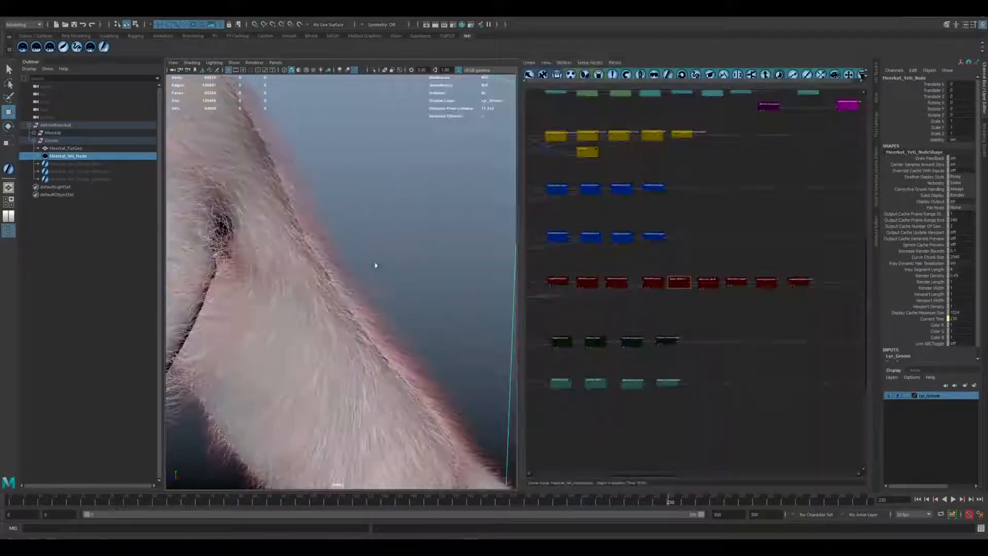
{"action": "right_click_drag", "start_coordinate": [307, 247], "coordinate": [448, 294], "text": "alt"}
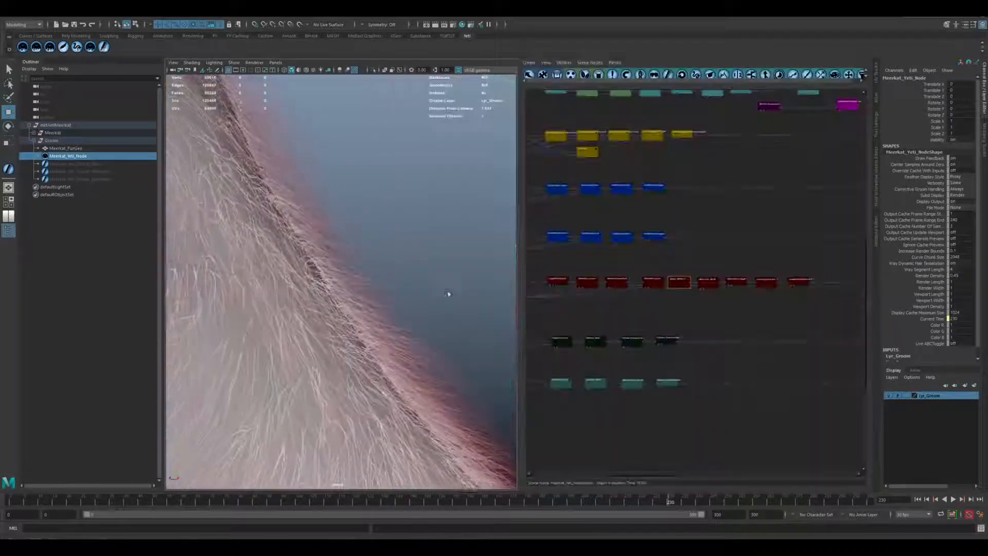
Examine the long red-tipped strands along the outline of the back close up beside the graph.
{"action": "middle_click_drag", "start_coordinate": [448, 293], "coordinate": [401, 289], "text": "alt"}
{"action": "left_click_drag", "start_coordinate": [400, 289], "coordinate": [360, 269], "text": "alt"}
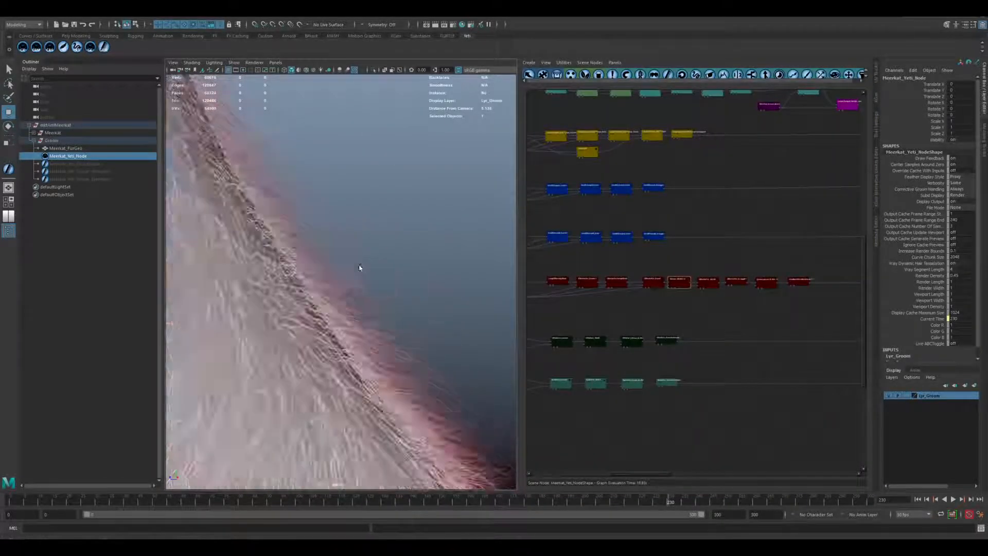
{"action": "key", "text": "f"}
{"action": "right_click_drag", "start_coordinate": [454, 326], "coordinate": [502, 340], "text": "alt"}
{"action": "right_click_drag", "start_coordinate": [313, 262], "coordinate": [675, 401], "text": "alt"}
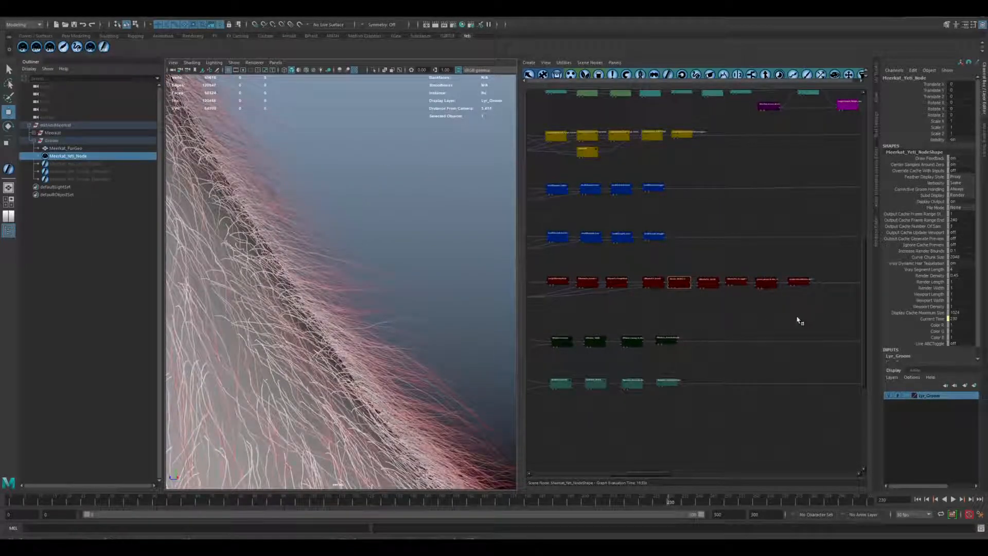
Inspect the silhouette fur strands along the meerkat's back from farther out and close up beside the red graph branch.
{"action": "middle_click_drag", "start_coordinate": [682, 328], "coordinate": [700, 302], "text": "alt"}
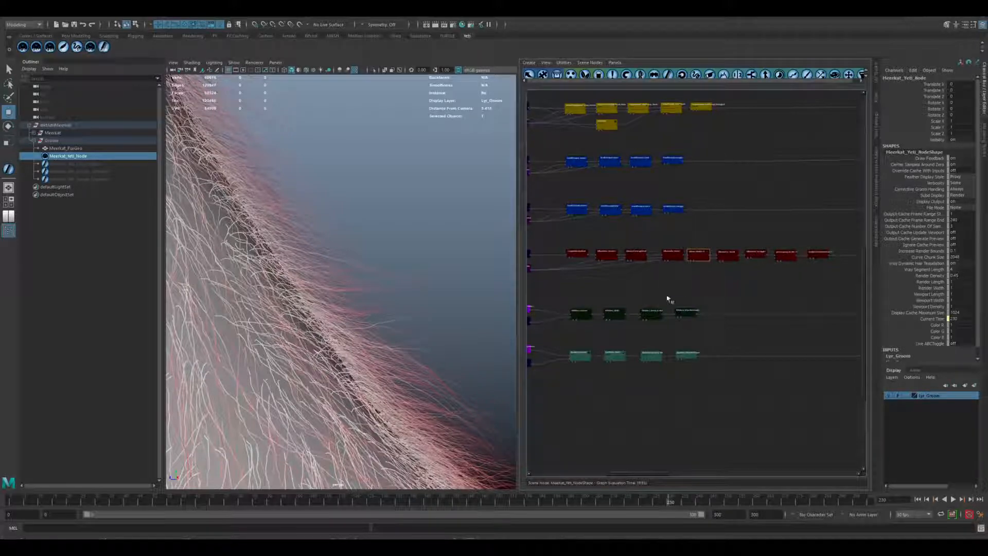
{"action": "right_click_drag", "start_coordinate": [441, 324], "coordinate": [201, 278], "text": "alt"}
{"action": "middle_click_drag", "start_coordinate": [201, 278], "coordinate": [344, 259], "text": "alt"}
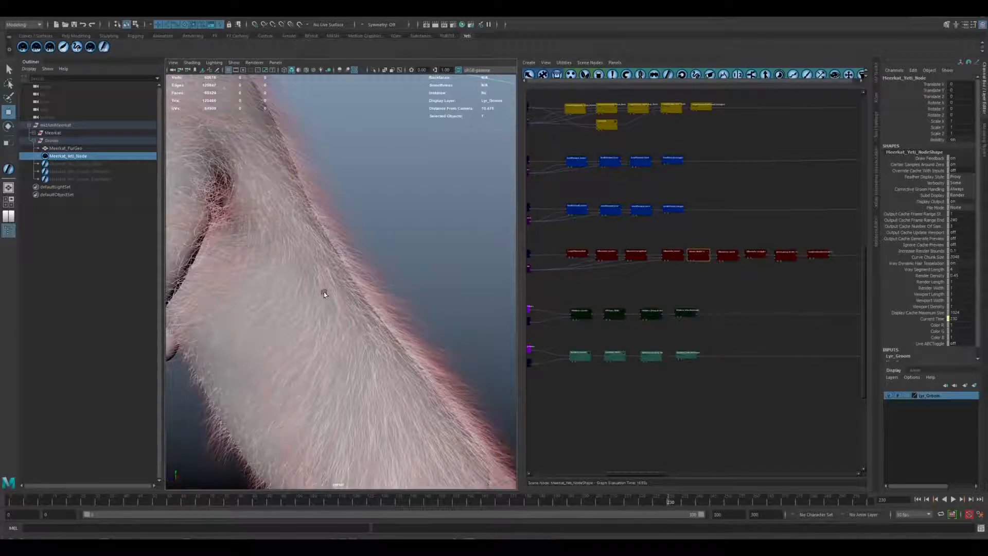
{"action": "right_click_drag", "start_coordinate": [323, 292], "coordinate": [467, 331], "text": "alt"}
{"action": "left_click_drag", "start_coordinate": [467, 331], "coordinate": [352, 344], "text": "alt"}
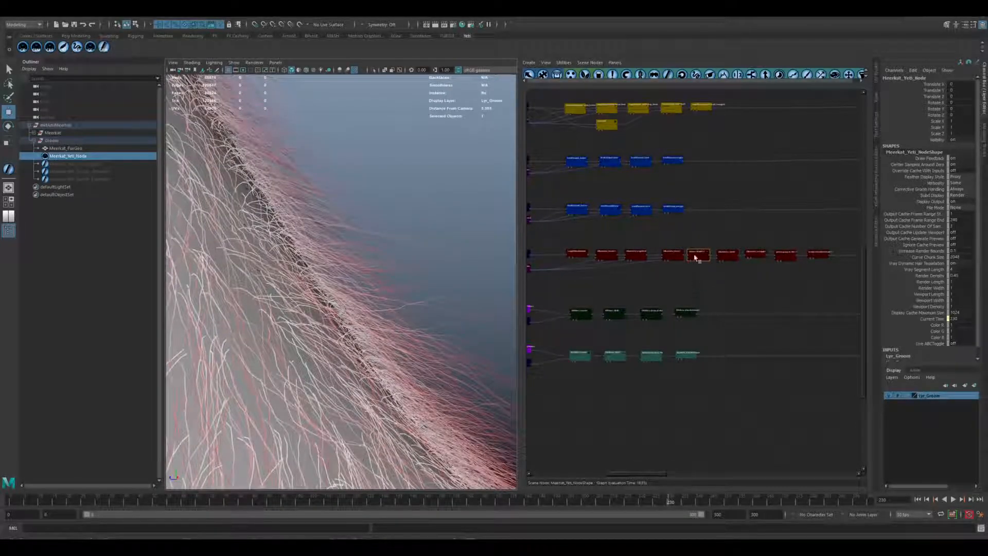
Raise the Width Multiplier of the Master_Width112 node in the silhouette fur branch.
{"action": "scroll", "coordinate": [664, 282], "scroll_direction": "up", "scroll_amount": 5}
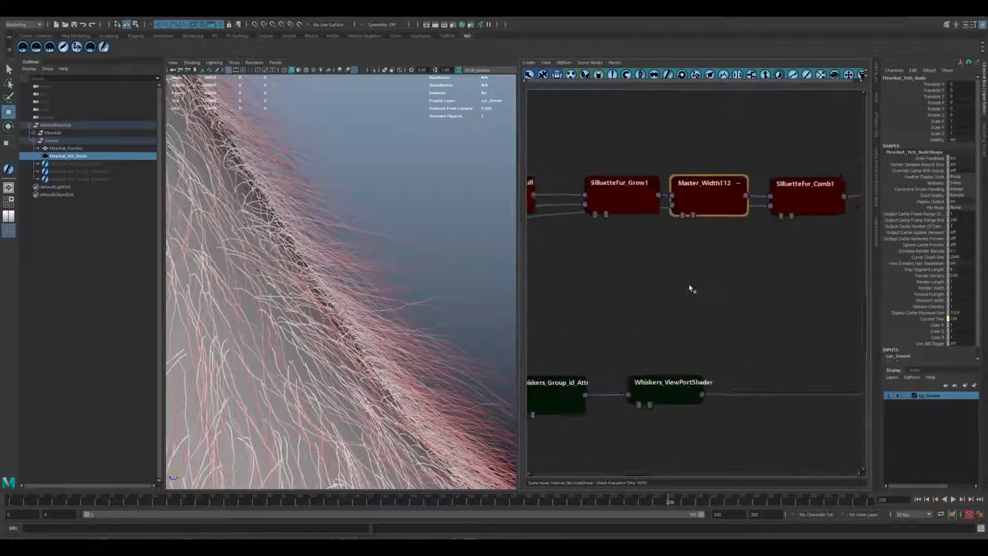
{"action": "double_click", "coordinate": [708, 199]}
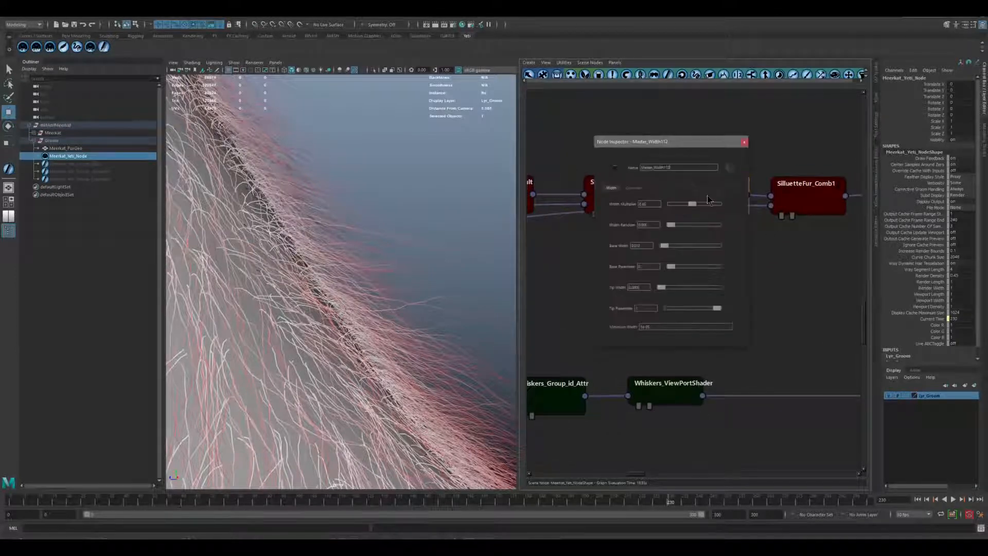
{"action": "double_click", "coordinate": [656, 205]}
{"action": "key", "text": "Return"}
Inspect the width of the silhouette fur across the meerkat's neck, back, flank and tail.
{"action": "right_click_drag", "start_coordinate": [452, 267], "coordinate": [276, 264], "text": "alt"}
{"action": "mouse_move", "coordinate": [335, 271]}
{"action": "left_mouse_down", "text": "alt"}
{"action": "mouse_move", "coordinate": [344, 270]}
{"action": "mouse_move", "coordinate": [320, 275]}
{"action": "mouse_move", "coordinate": [333, 278]}
{"action": "left_mouse_up", "text": "alt"}
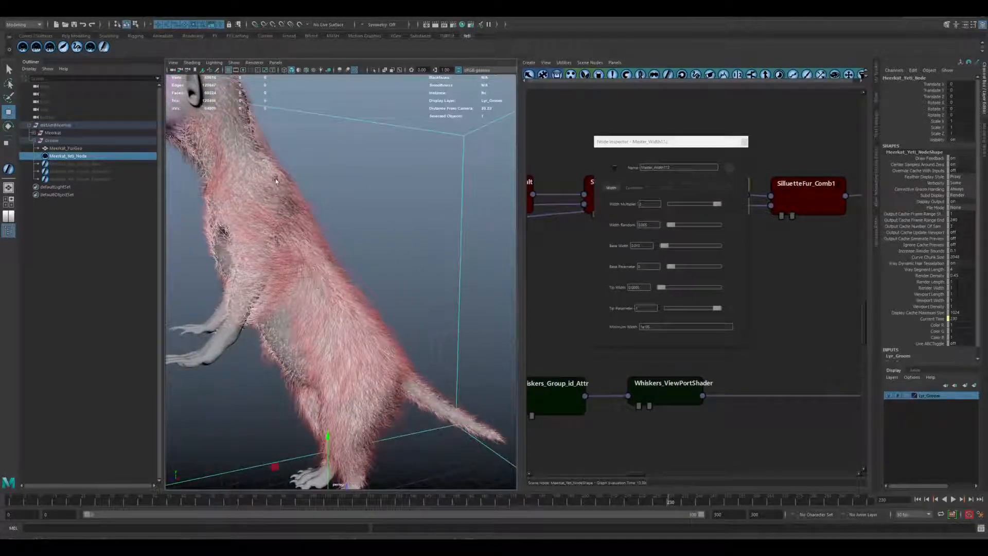
{"action": "middle_click_drag", "start_coordinate": [188, 173], "coordinate": [267, 284], "text": "alt"}
{"action": "right_click_drag", "start_coordinate": [267, 283], "coordinate": [360, 250], "text": "alt"}
{"action": "middle_click_drag", "start_coordinate": [430, 438], "coordinate": [295, 269], "text": "alt"}
{"action": "right_click_drag", "start_coordinate": [423, 353], "coordinate": [314, 356], "text": "alt"}
{"action": "middle_click_drag", "start_coordinate": [360, 370], "coordinate": [237, 221], "text": "alt"}
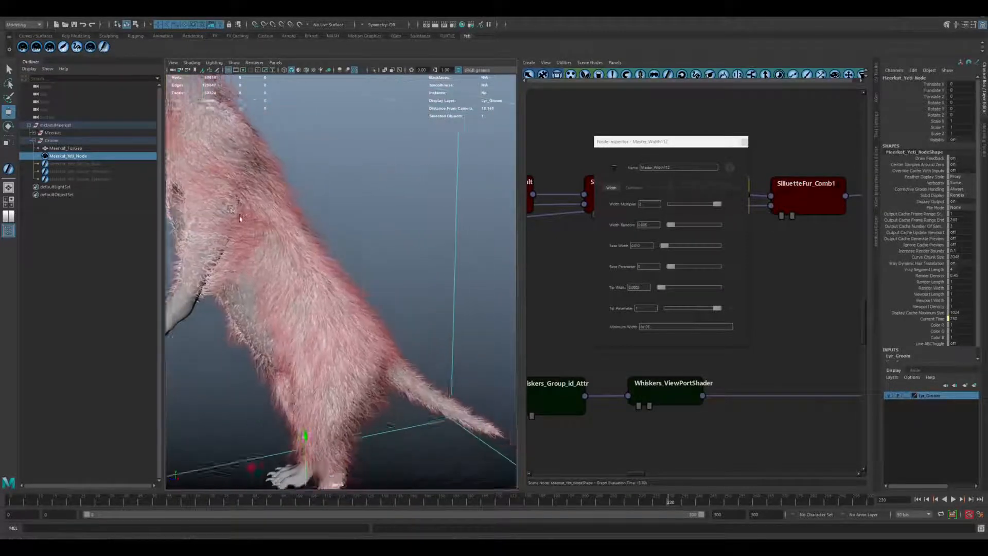
{"action": "right_click_drag", "start_coordinate": [237, 222], "coordinate": [314, 231], "text": "alt"}
{"action": "middle_click_drag", "start_coordinate": [314, 232], "coordinate": [330, 282], "text": "alt"}
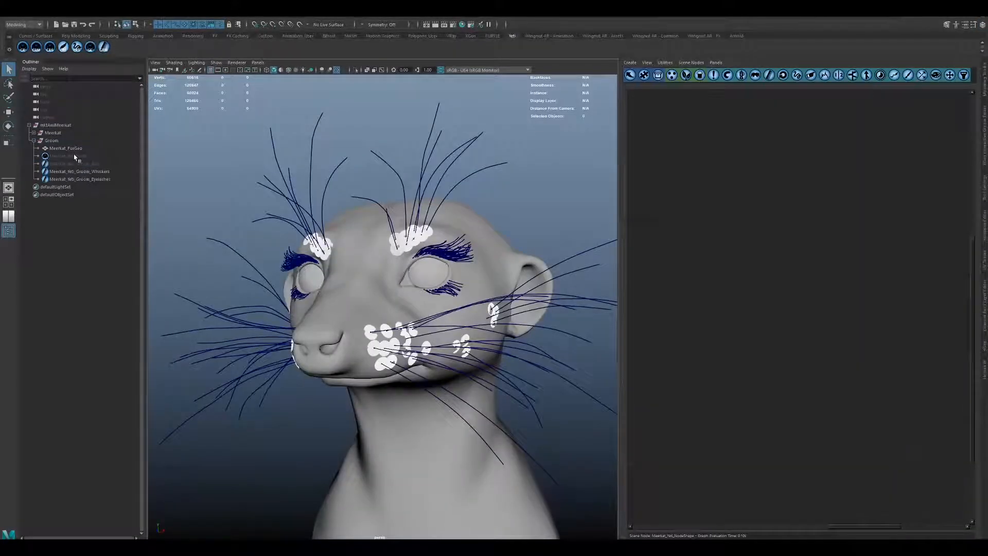
Show the meerkat's Yeti node and hide the Whiskers and Eyelashes groom guides.
{"action": "left_click", "coordinate": [73, 154]}
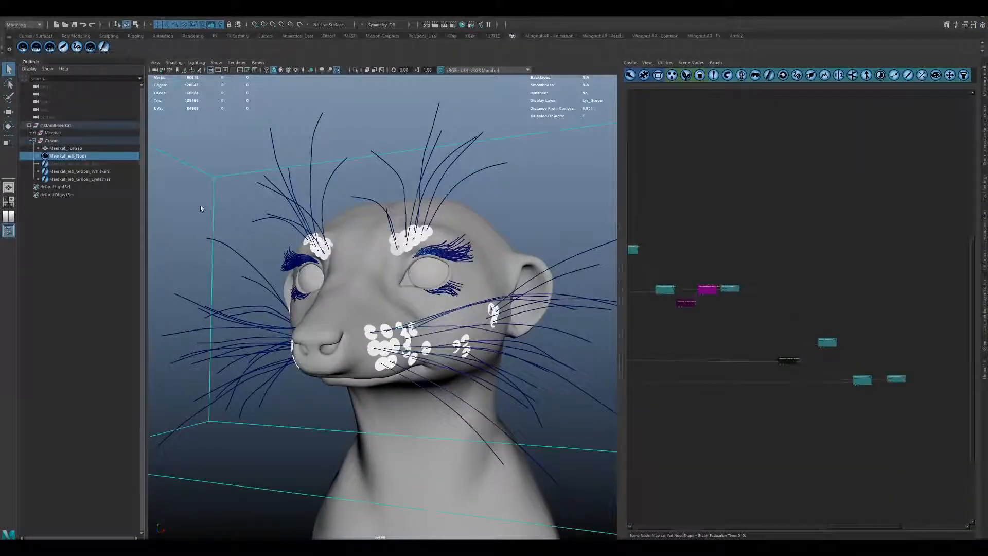
{"action": "left_click", "coordinate": [78, 171]}
{"action": "left_click", "coordinate": [82, 179], "text": "shift"}
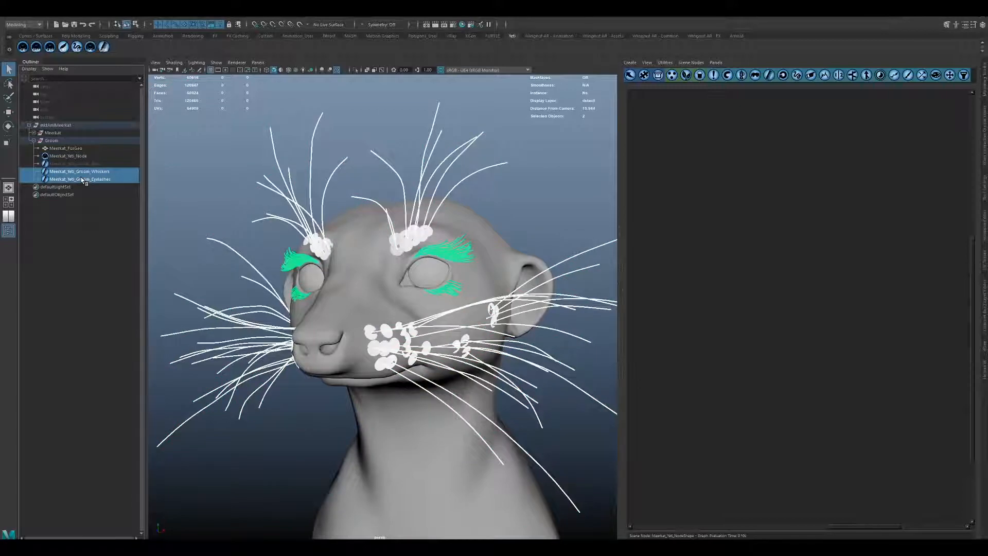
{"action": "key", "text": "ctrl+h"}
Inspect the generated whiskers and eyelashes around the meerkat's face, then the coloured fur strands close up.
{"action": "left_click_drag", "start_coordinate": [359, 275], "coordinate": [428, 271], "text": "alt"}
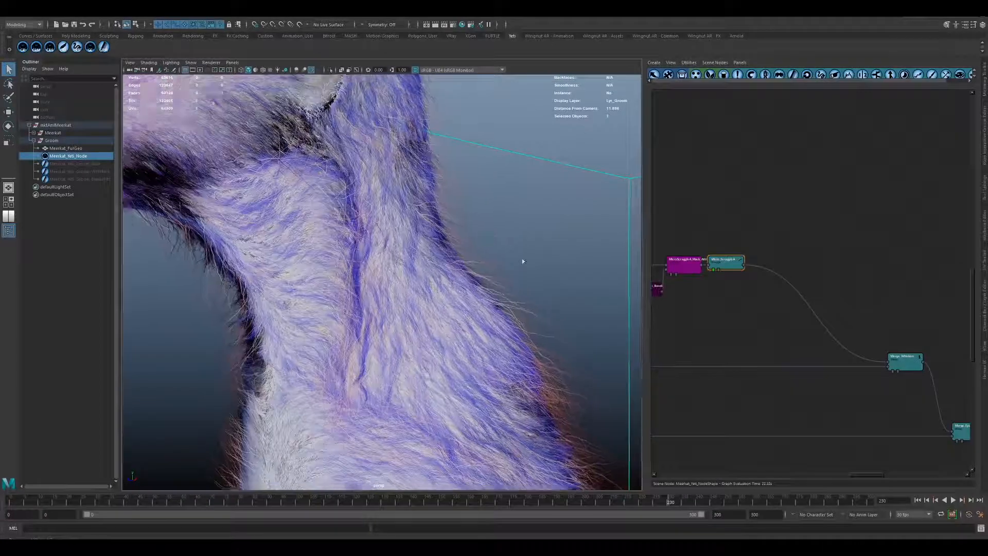
{"action": "left_click_drag", "start_coordinate": [523, 262], "coordinate": [430, 278], "text": "alt"}
{"action": "right_click_drag", "start_coordinate": [430, 278], "coordinate": [512, 303], "text": "alt"}
{"action": "mouse_move", "coordinate": [512, 303]}
{"action": "left_mouse_down", "text": "alt"}
{"action": "mouse_move", "coordinate": [488, 302]}
{"action": "mouse_move", "coordinate": [511, 300]}
{"action": "left_mouse_up", "text": "alt"}
{"action": "right_click_drag", "start_coordinate": [404, 247], "coordinate": [355, 241], "text": "alt"}
{"action": "middle_click_drag", "start_coordinate": [355, 241], "coordinate": [438, 204], "text": "alt"}
{"action": "right_click_drag", "start_coordinate": [309, 267], "coordinate": [331, 292], "text": "alt"}
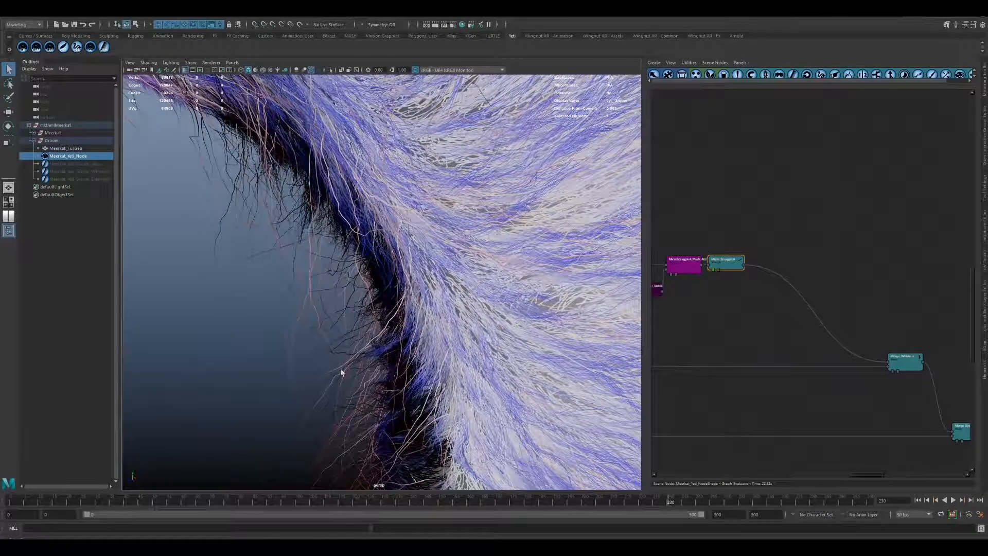
{"action": "right_click_drag", "start_coordinate": [540, 325], "coordinate": [258, 226], "text": "alt"}
{"action": "mouse_move", "coordinate": [422, 257]}
{"action": "left_mouse_down", "text": "alt"}
{"action": "mouse_move", "coordinate": [405, 260]}
{"action": "mouse_move", "coordinate": [414, 274]}
{"action": "left_mouse_up", "text": "alt"}
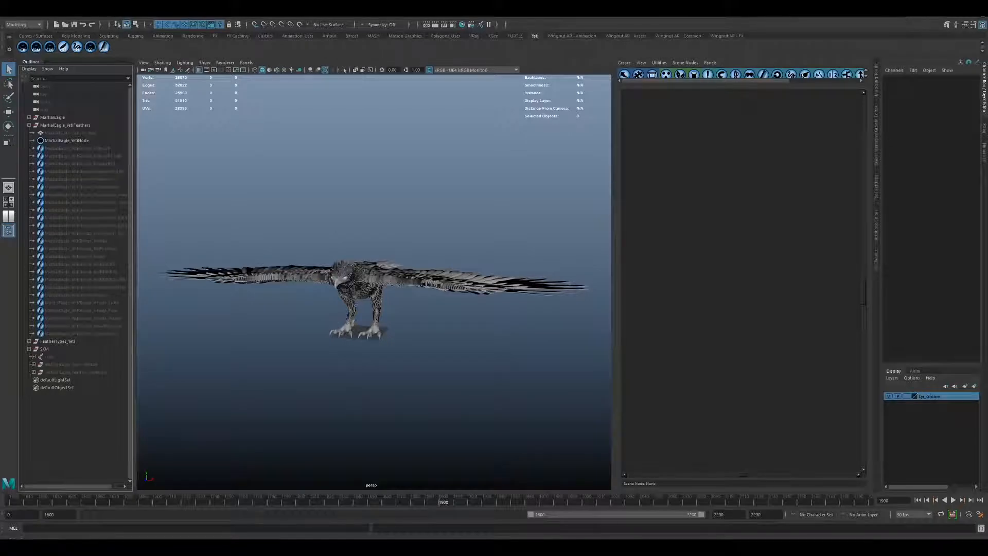
View the martial eagle from above and unhide its feathers_default1 geometry group.
{"action": "left_click_drag", "start_coordinate": [430, 227], "coordinate": [440, 250], "text": "alt"}
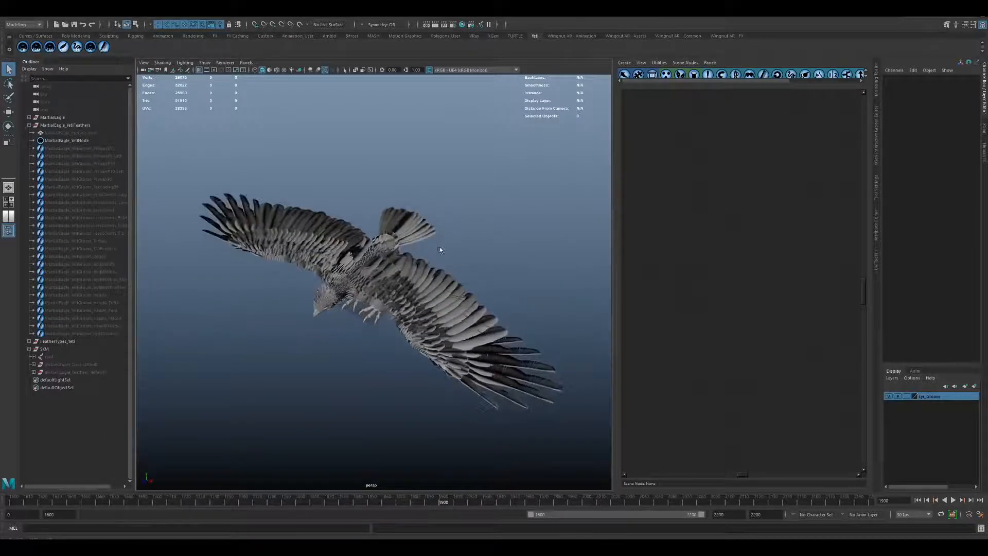
{"action": "left_click_drag", "start_coordinate": [331, 233], "coordinate": [260, 238], "text": "alt"}
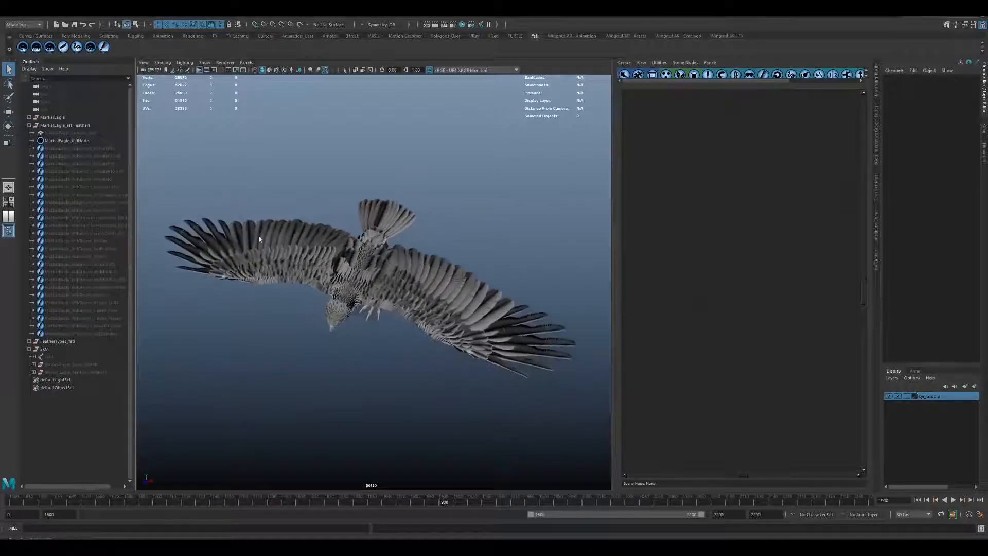
{"action": "left_click", "coordinate": [68, 373]}
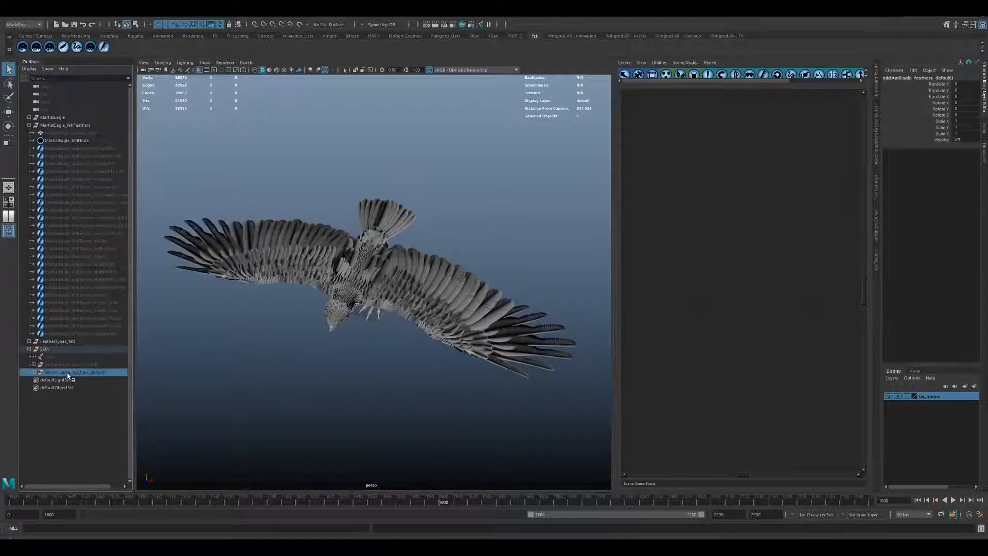
{"action": "key", "text": "shift+h"}
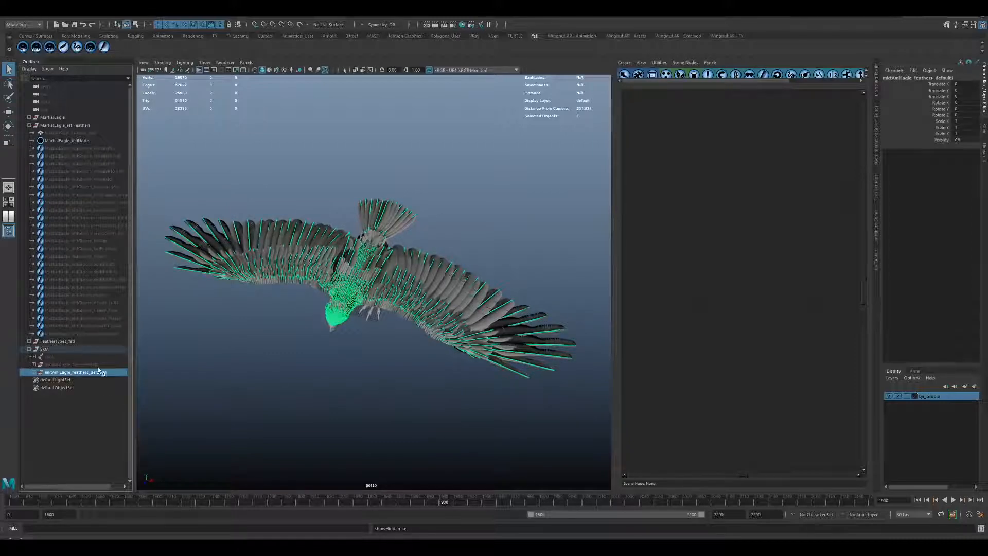
Inspect the eagle's wing feathers and how the highlighted spine geometry follows each feather shaft.
{"action": "right_click_drag", "start_coordinate": [353, 360], "coordinate": [468, 419], "text": "alt"}
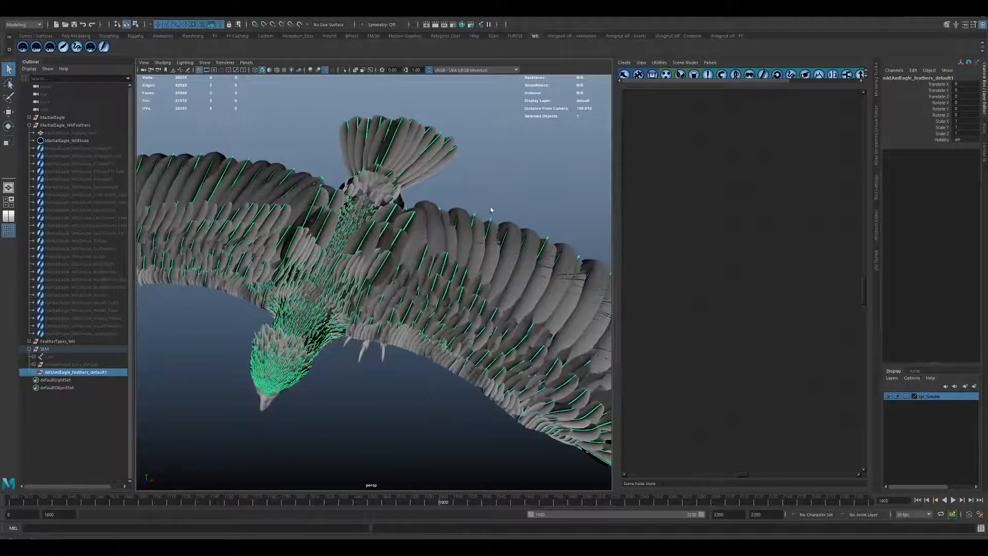
{"action": "middle_click_drag", "start_coordinate": [491, 210], "coordinate": [366, 239], "text": "alt"}
{"action": "middle_click_drag", "start_coordinate": [433, 256], "coordinate": [364, 225], "text": "alt"}
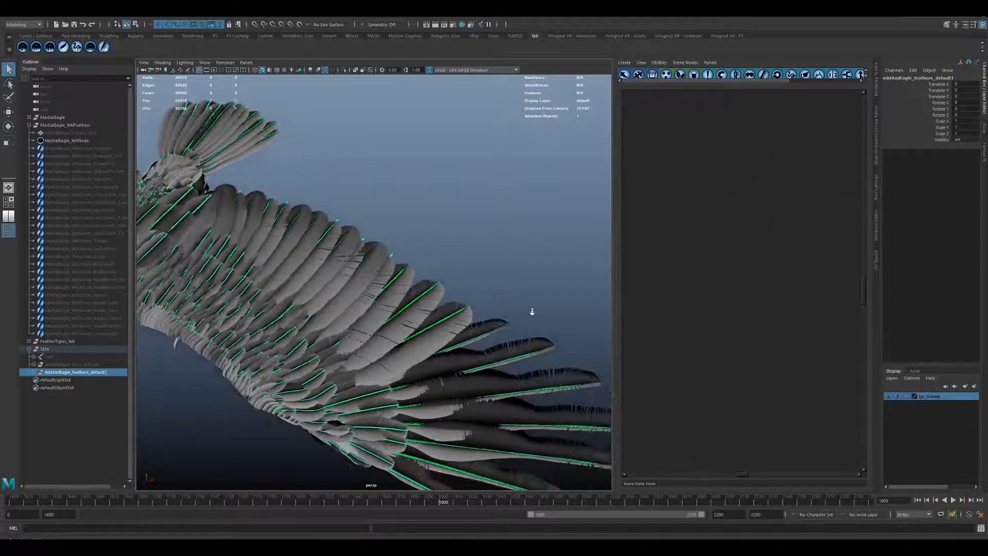
{"action": "right_click_drag", "start_coordinate": [532, 312], "coordinate": [600, 344], "text": "alt"}
{"action": "left_click_drag", "start_coordinate": [516, 307], "coordinate": [432, 276], "text": "alt"}
{"action": "middle_click_drag", "start_coordinate": [492, 299], "coordinate": [432, 279], "text": "alt"}
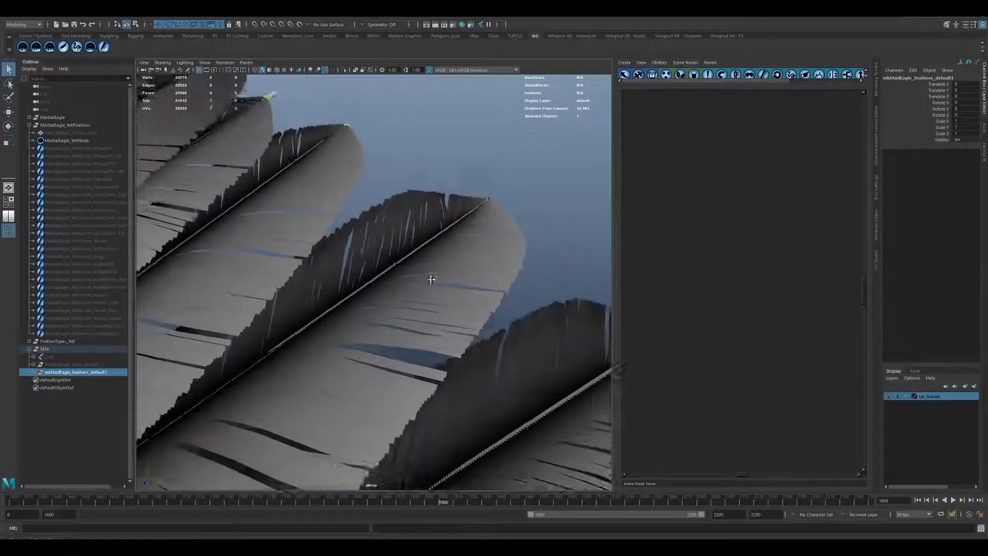
{"action": "right_click_drag", "start_coordinate": [432, 280], "coordinate": [216, 221], "text": "alt"}
{"action": "middle_click_drag", "start_coordinate": [486, 355], "coordinate": [457, 303], "text": "alt"}
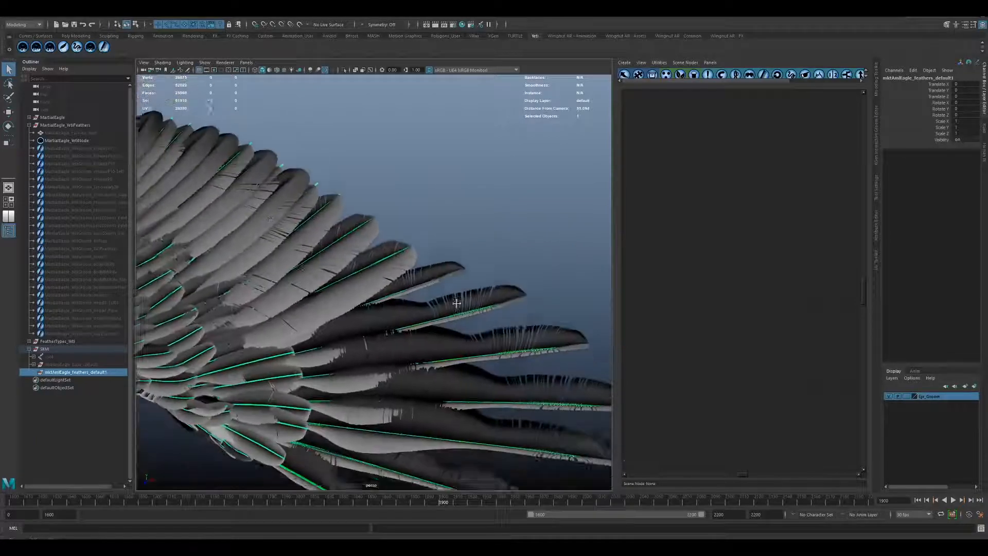
{"action": "left_click_drag", "start_coordinate": [456, 302], "coordinate": [472, 267], "text": "alt"}
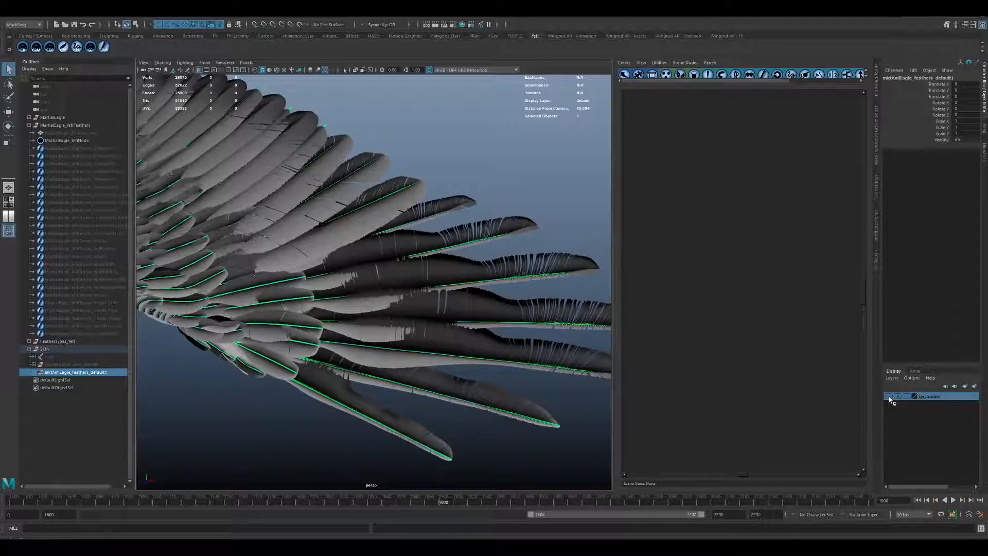
Hide the groom display layer so only the body and feather spines are shown, and clear the selection.
{"action": "key", "text": "h"}
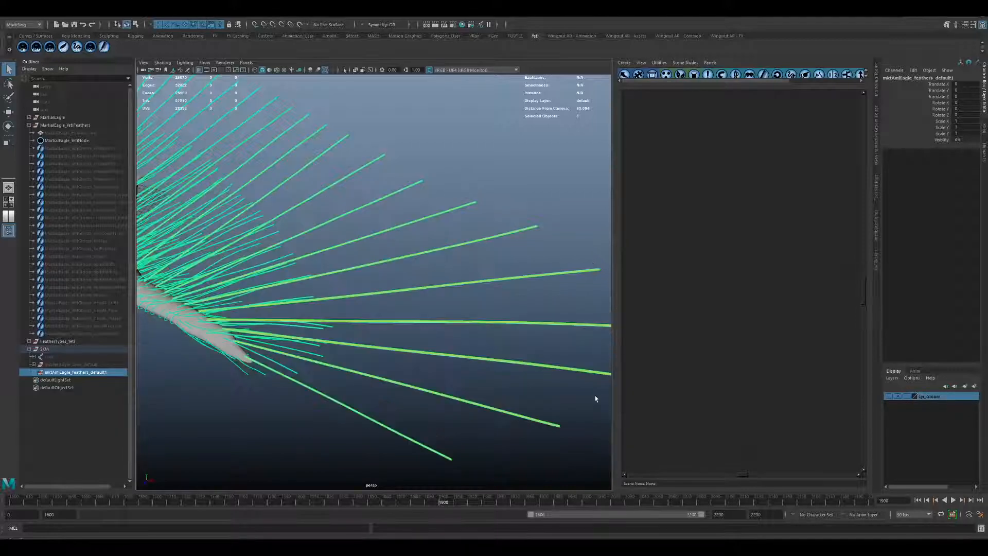
{"action": "left_click_drag", "start_coordinate": [552, 383], "coordinate": [523, 376], "text": "alt"}
{"action": "left_click", "coordinate": [507, 213]}
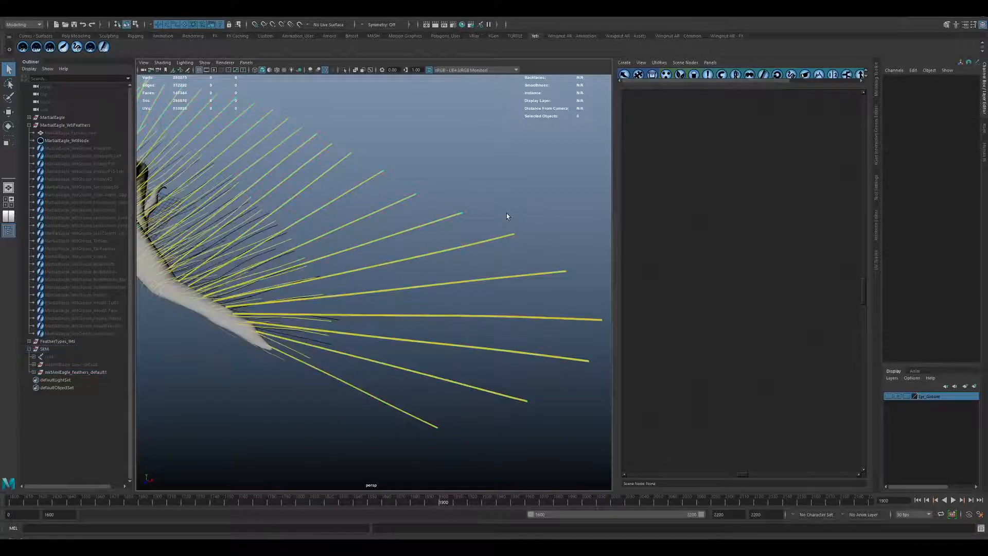
Select the PrimP5_Spines mesh on the wing and examine its primary feather spines close up and from afar.
{"action": "right_click_drag", "start_coordinate": [418, 210], "coordinate": [555, 278], "text": "alt"}
{"action": "left_click", "coordinate": [416, 323]}
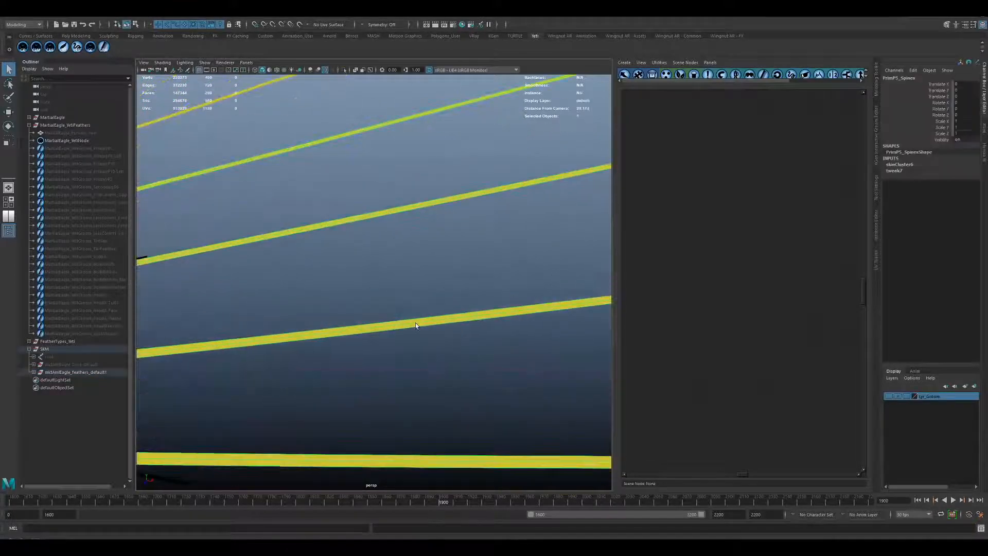
{"action": "right_click_drag", "start_coordinate": [466, 378], "coordinate": [198, 296], "text": "alt"}
{"action": "middle_click_drag", "start_coordinate": [206, 293], "coordinate": [377, 348], "text": "alt"}
{"action": "left_click", "coordinate": [368, 379]}
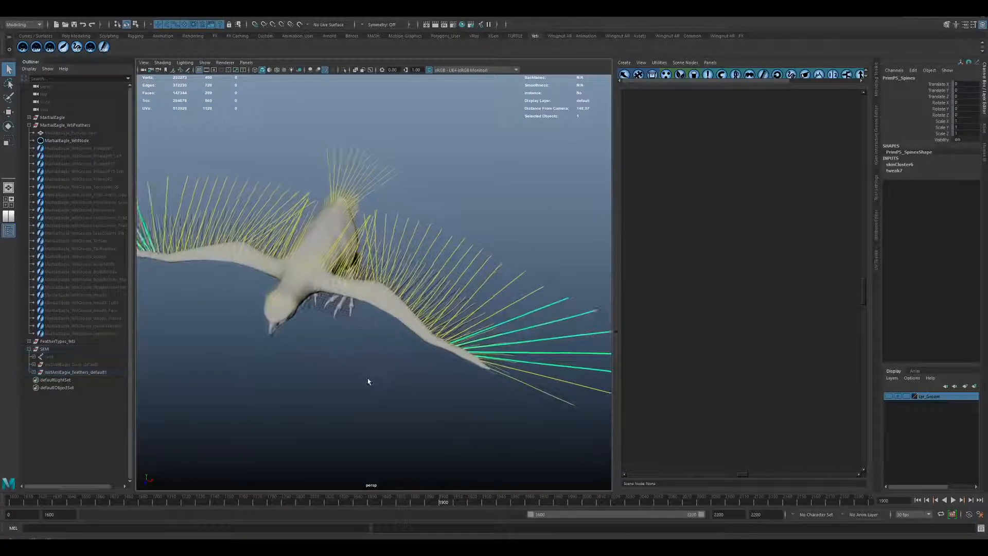
Highlight the whole feathers_default1 group and view the spines over the eagle's body and wings.
{"action": "left_click_drag", "start_coordinate": [369, 379], "coordinate": [319, 326], "text": "alt"}
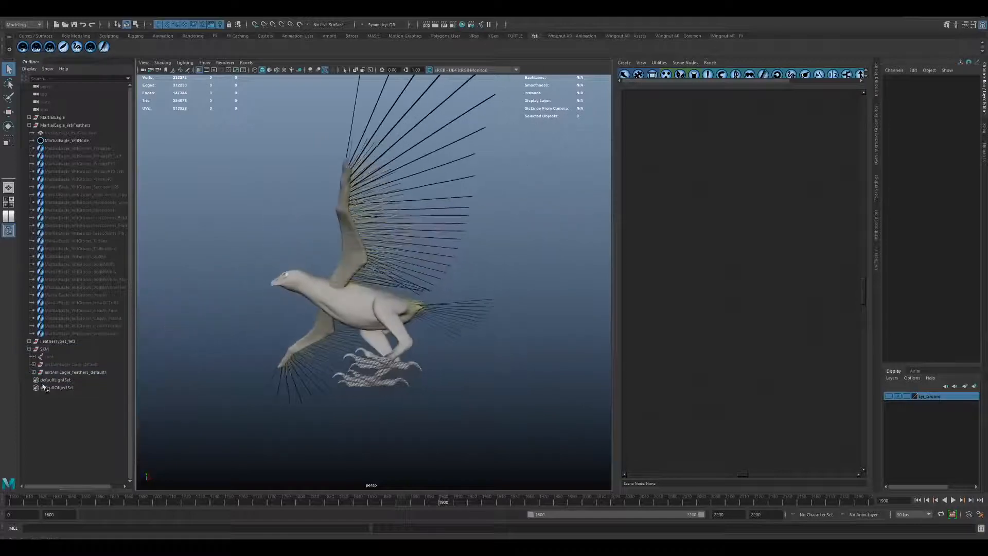
{"action": "left_click", "coordinate": [72, 372]}
{"action": "left_click_drag", "start_coordinate": [447, 329], "coordinate": [398, 365], "text": "alt"}
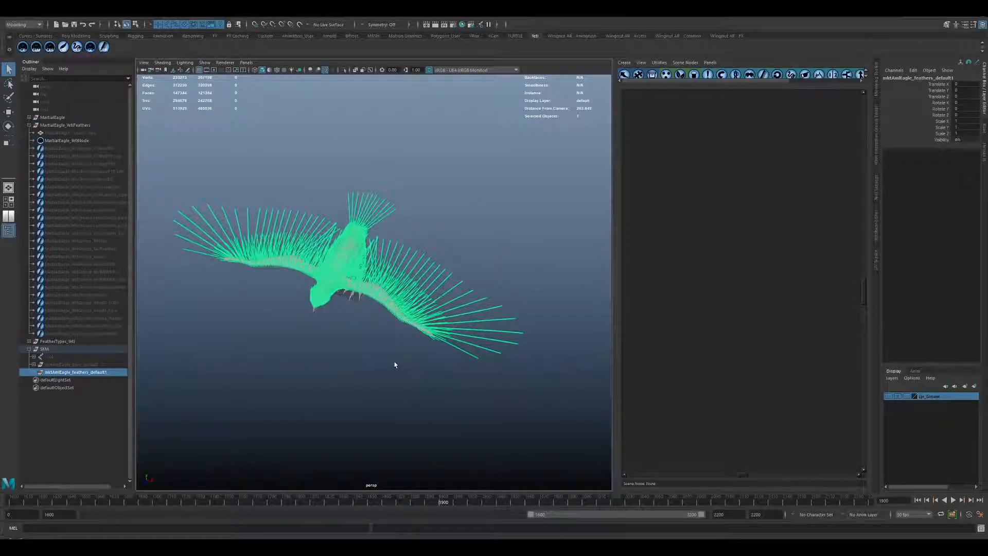
{"action": "left_click", "coordinate": [395, 365]}
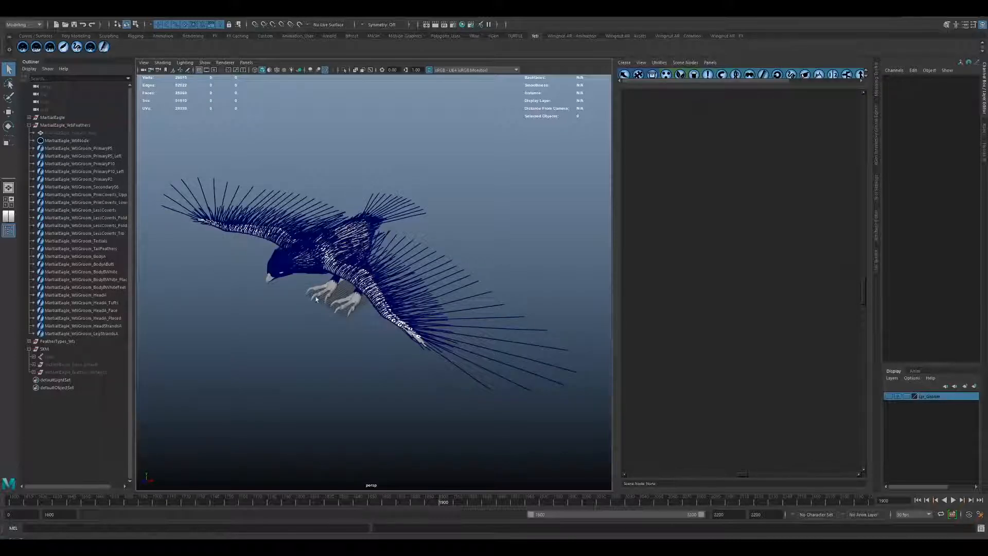
Highlight the eagle's primary and secondary feather grooms one by one to see which wing guides each contains.
{"action": "left_click_drag", "start_coordinate": [317, 300], "coordinate": [291, 336], "text": "alt"}
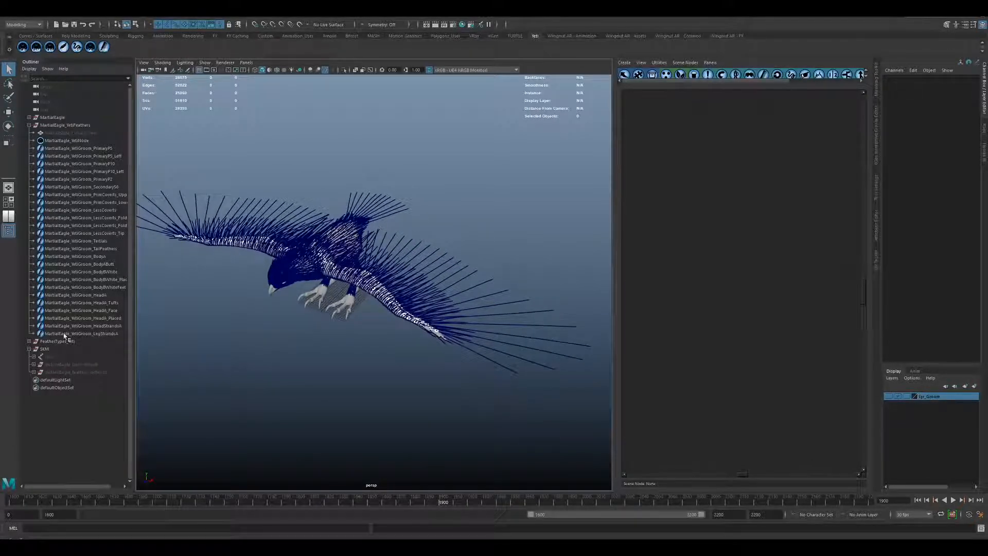
{"action": "left_click", "coordinate": [97, 149]}
{"action": "left_click", "coordinate": [98, 157]}
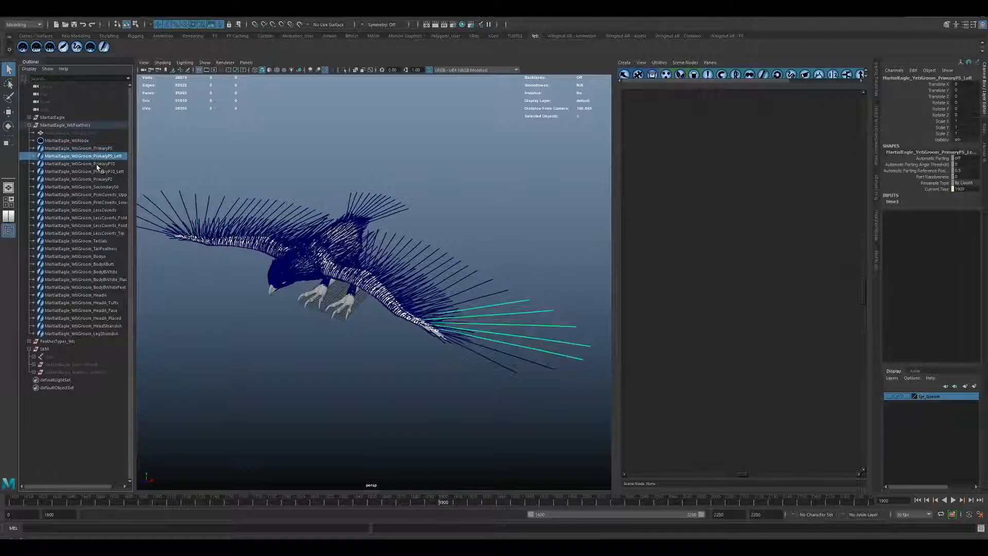
{"action": "left_click", "coordinate": [97, 164]}
{"action": "left_click", "coordinate": [101, 179]}
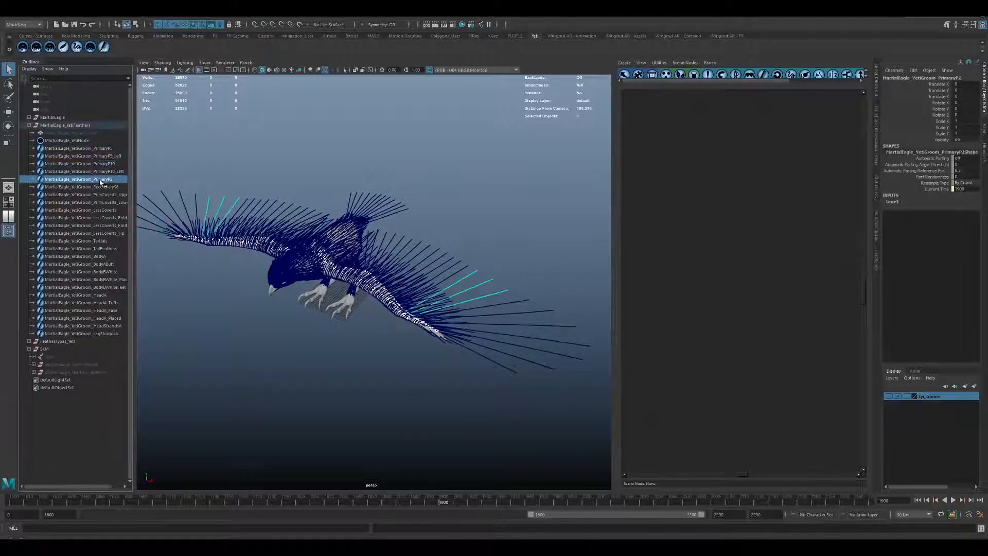
{"action": "left_click", "coordinate": [98, 187]}
Highlight the primary covert and lesser covert grooms one by one to see which wing guides each contains.
{"action": "left_click", "coordinate": [98, 195]}
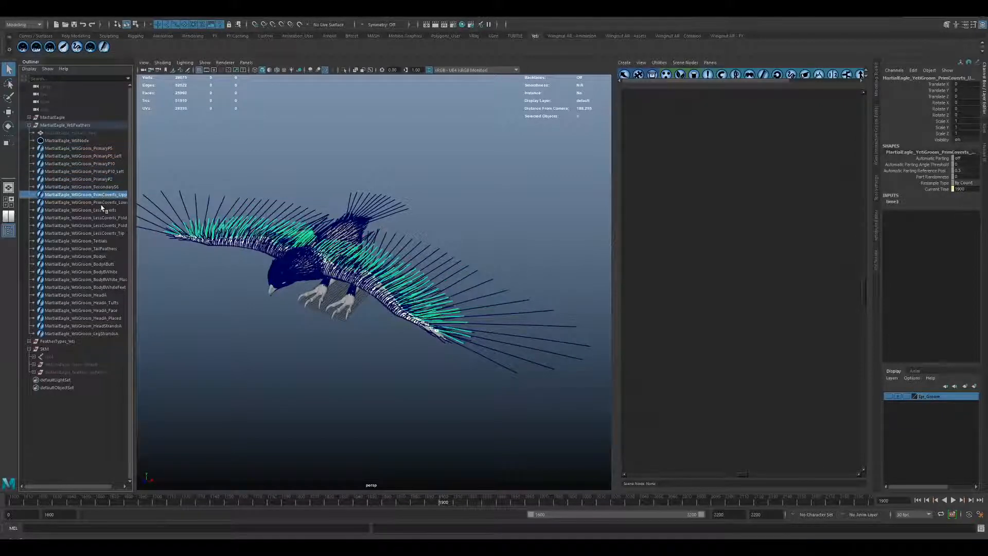
{"action": "left_click", "coordinate": [99, 203]}
{"action": "left_click", "coordinate": [99, 218]}
{"action": "left_click", "coordinate": [98, 225]}
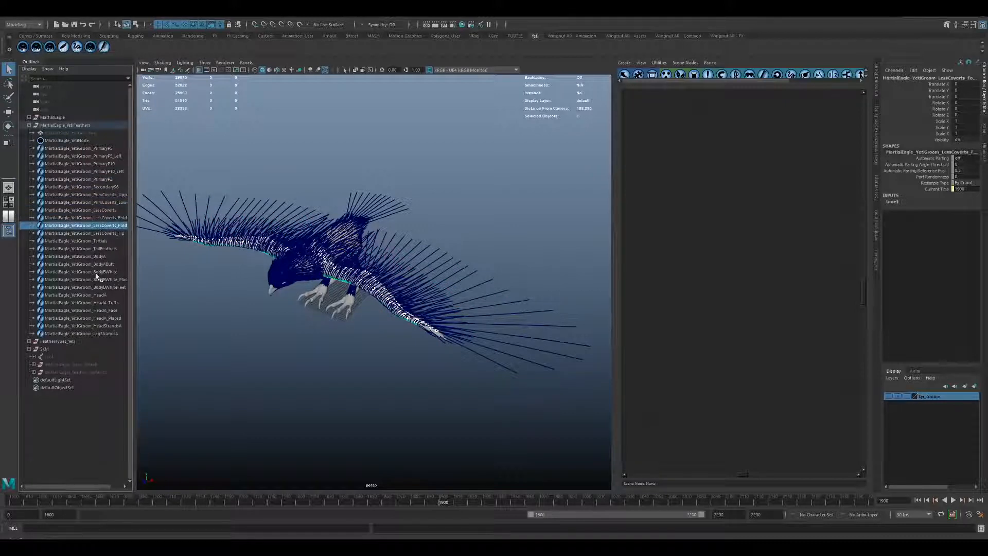
Highlight the HeadA, HeadA_Tufts and HeadA_Face grooms, view the face guides close up, and clear the selection.
{"action": "left_click", "coordinate": [97, 295]}
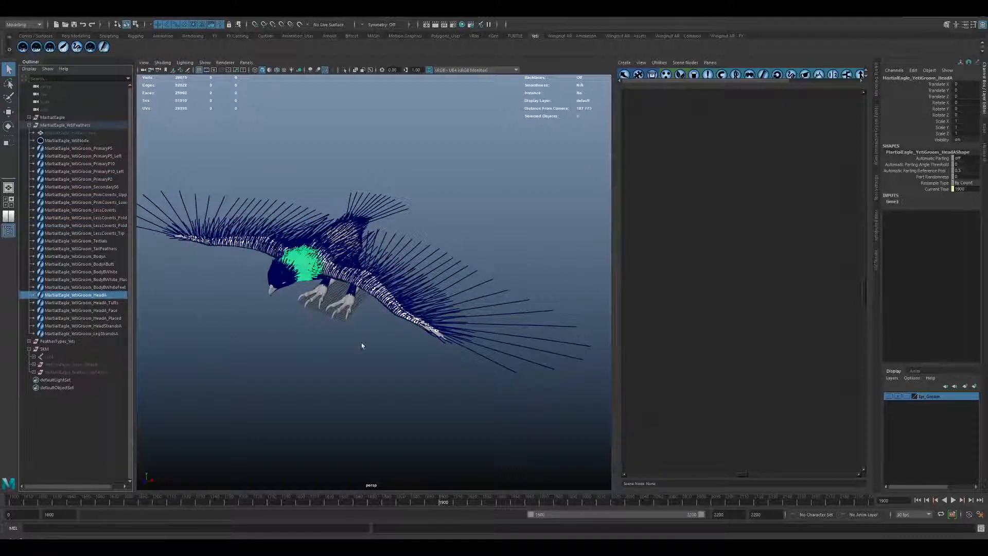
{"action": "left_click", "coordinate": [98, 303]}
{"action": "left_click", "coordinate": [99, 310]}
{"action": "left_click_drag", "start_coordinate": [319, 334], "coordinate": [340, 336], "text": "alt"}
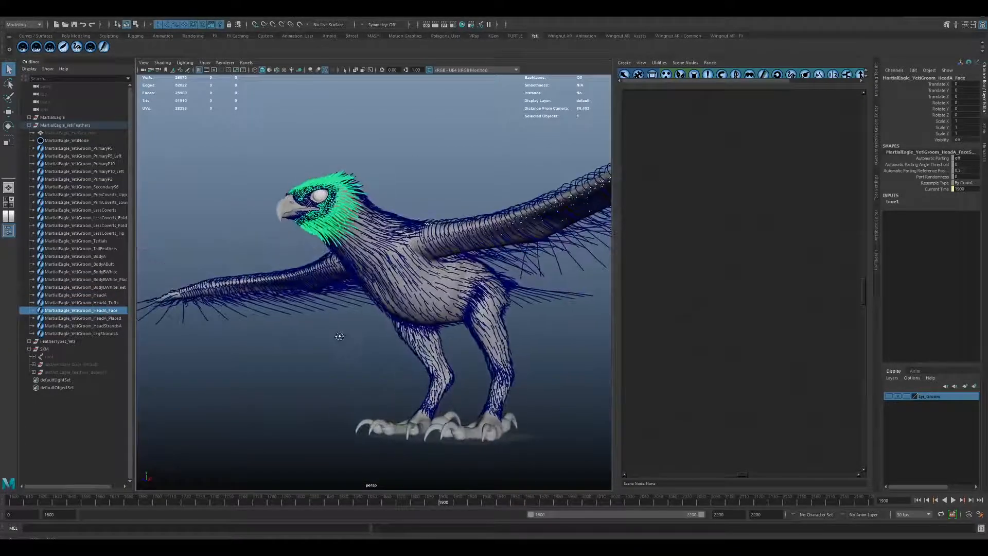
{"action": "left_click", "coordinate": [211, 207]}
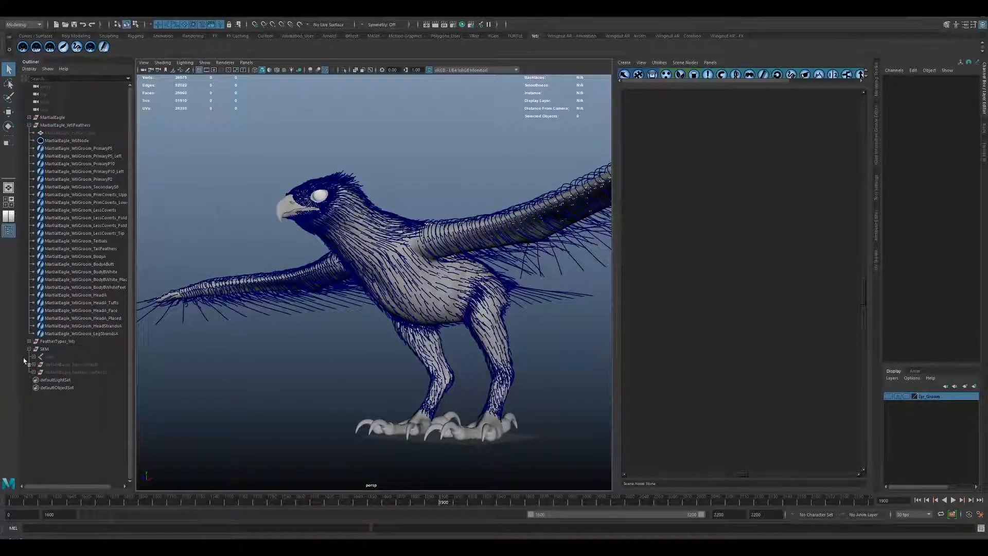
Expand the FeatherTypes_Yeti group, unhide the YetiFeather_PrimaryP10 feather and frame it in the view.
{"action": "left_click", "coordinate": [30, 342]}
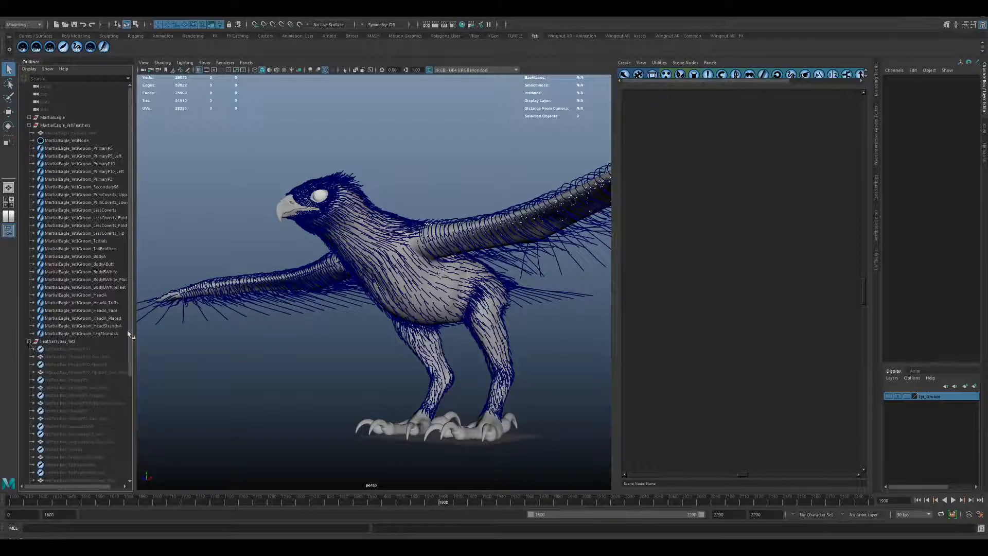
{"action": "scroll", "coordinate": [122, 391], "scroll_direction": "down", "scroll_amount": 6}
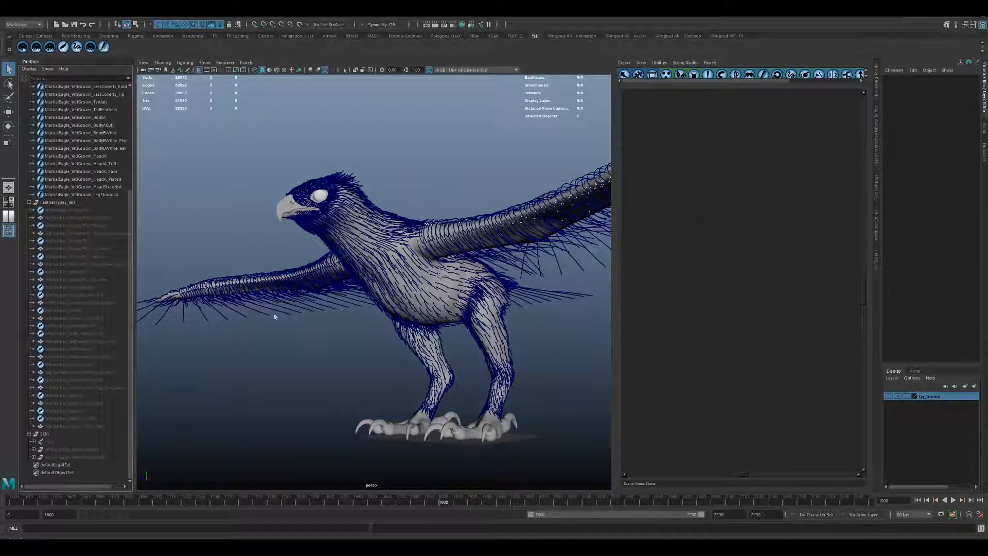
{"action": "left_click", "coordinate": [66, 210]}
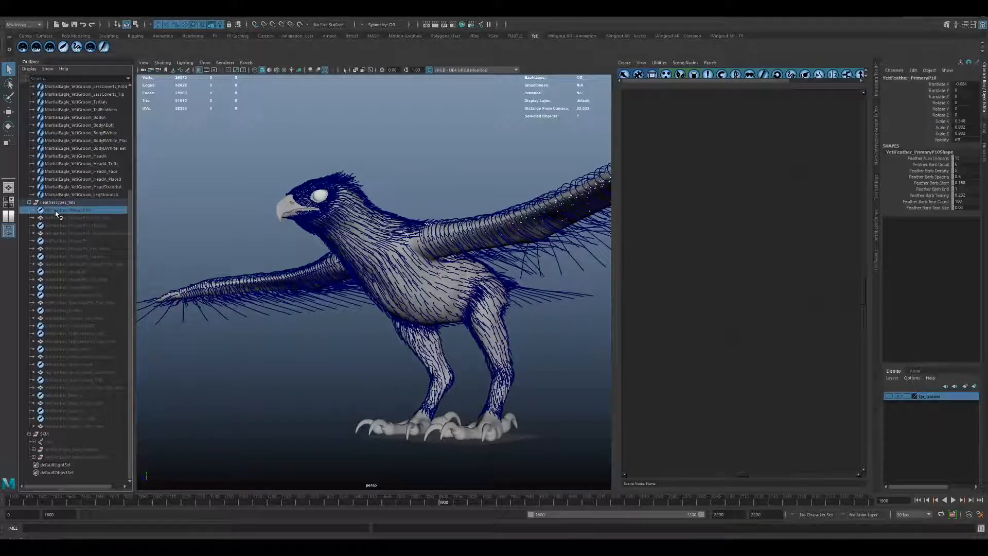
{"action": "key", "text": "shift+h"}
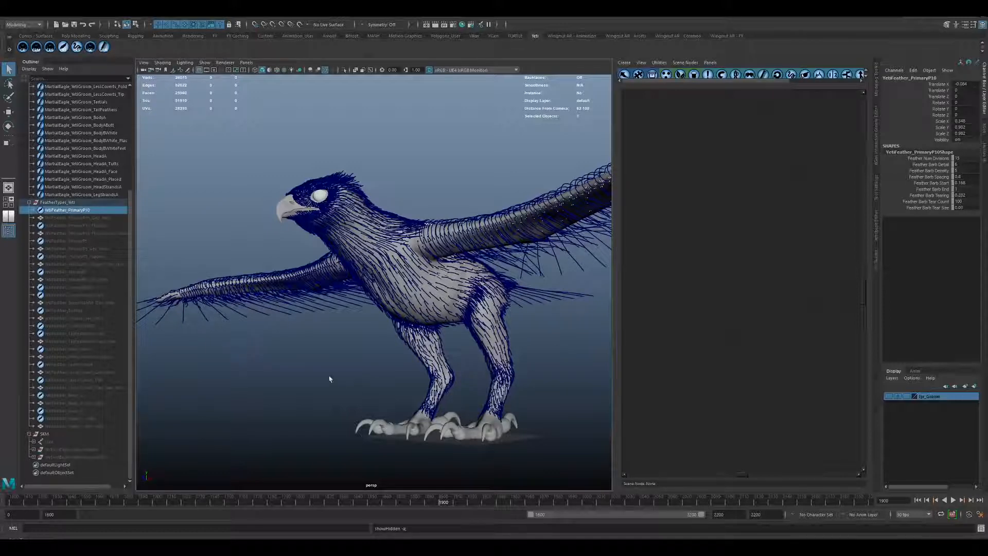
{"action": "mouse_move", "coordinate": [326, 377]}
{"action": "left_mouse_down", "text": "alt"}
{"action": "mouse_move", "coordinate": [346, 366]}
{"action": "mouse_move", "coordinate": [327, 377]}
{"action": "left_mouse_up", "text": "alt"}
{"action": "key", "text": "f"}
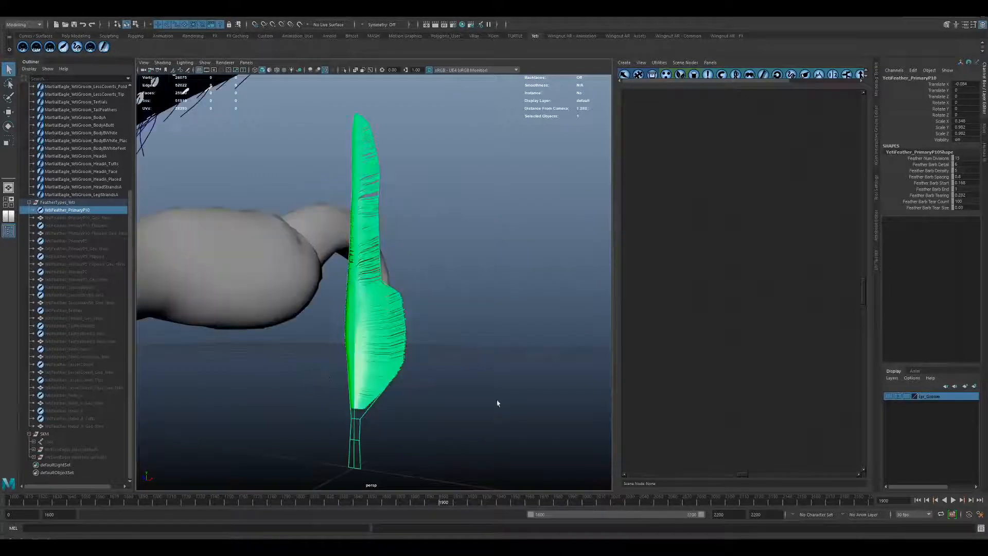
{"action": "left_click_drag", "start_coordinate": [496, 401], "coordinate": [533, 406], "text": "alt"}
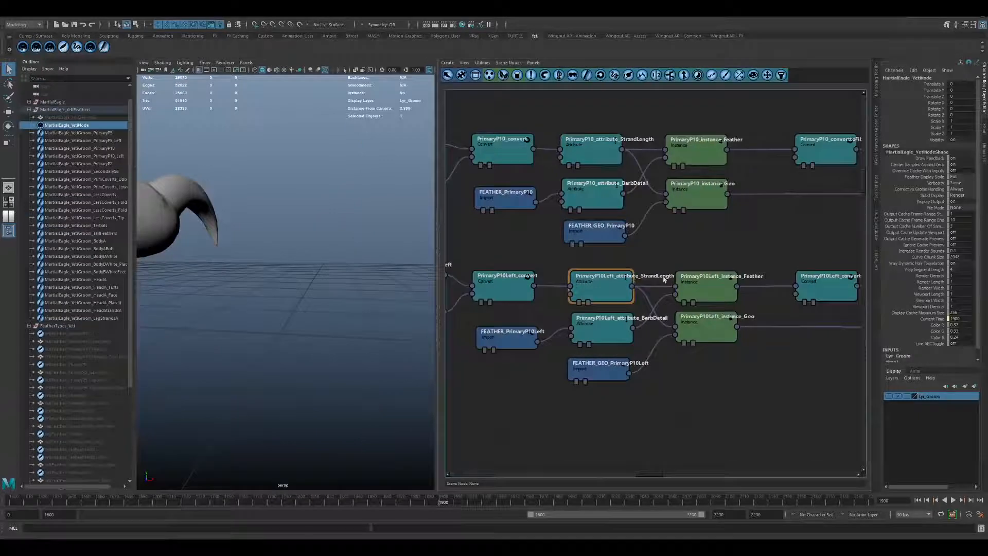
Examine the eagle's Yeti graph from the PrimaryP10 feather instance nodes through the switch and merge nodes to the lower feather branches.
{"action": "middle_click_drag", "start_coordinate": [788, 250], "coordinate": [464, 246], "text": "alt"}
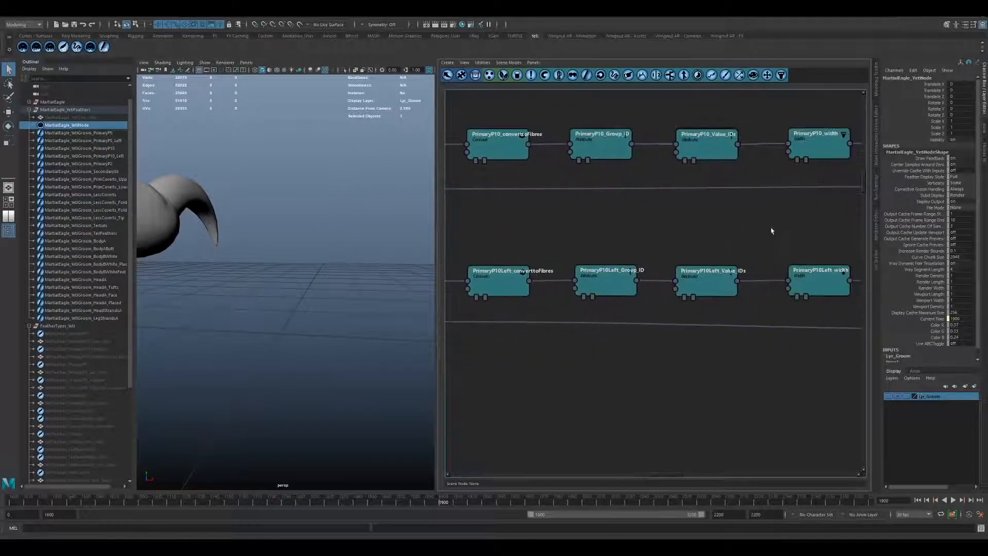
{"action": "middle_click_drag", "start_coordinate": [772, 229], "coordinate": [566, 238], "text": "alt"}
{"action": "middle_click_drag", "start_coordinate": [744, 261], "coordinate": [472, 231], "text": "alt"}
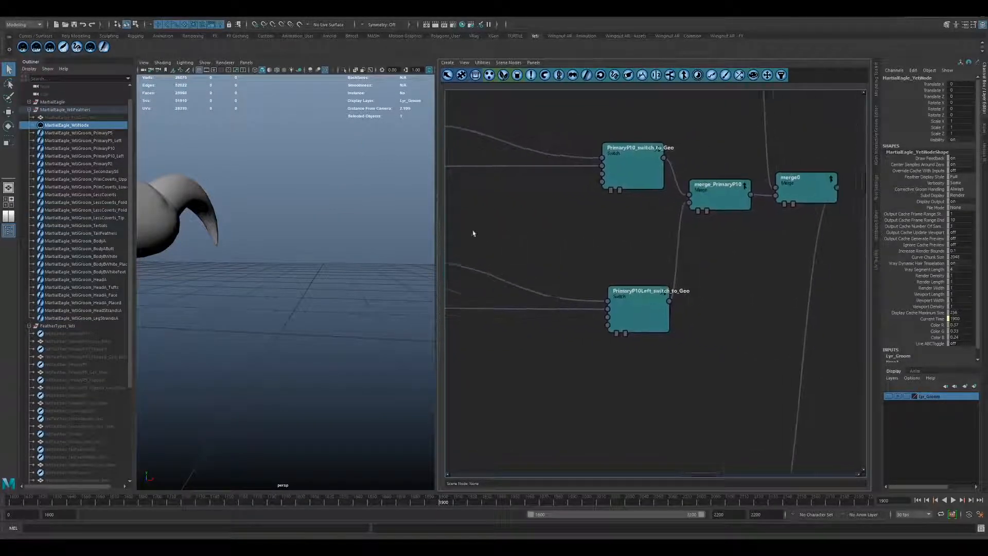
{"action": "middle_click_drag", "start_coordinate": [695, 203], "coordinate": [655, 199], "text": "alt"}
{"action": "left_click", "coordinate": [654, 200]}
{"action": "right_click_drag", "start_coordinate": [717, 298], "coordinate": [643, 306], "text": "alt"}
{"action": "middle_click_drag", "start_coordinate": [601, 311], "coordinate": [584, 209], "text": "alt"}
{"action": "middle_click_drag", "start_coordinate": [632, 425], "coordinate": [636, 322], "text": "alt"}
{"action": "scroll", "coordinate": [632, 324], "scroll_direction": "up", "scroll_amount": 5}
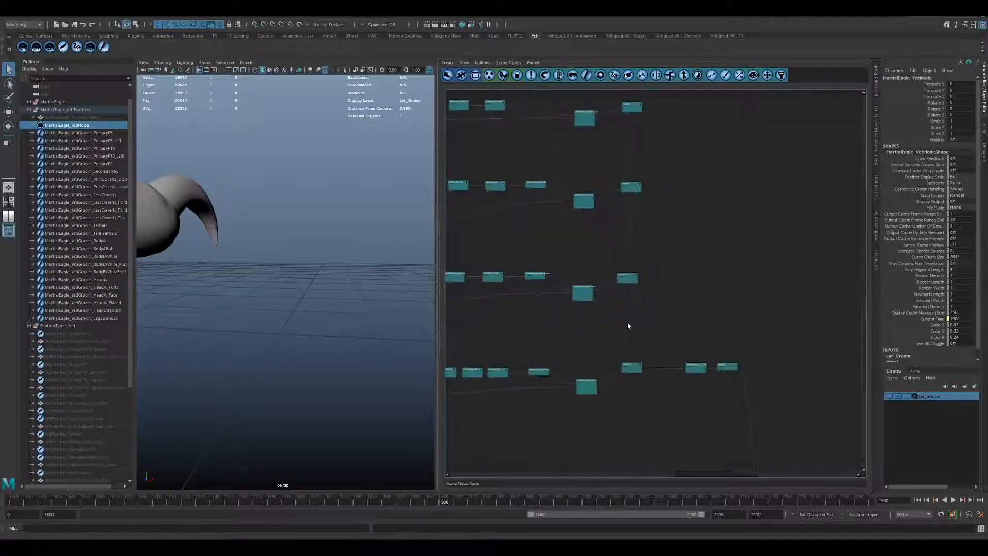
{"action": "middle_click_drag", "start_coordinate": [634, 383], "coordinate": [651, 232], "text": "alt"}
{"action": "middle_click_drag", "start_coordinate": [666, 402], "coordinate": [724, 267], "text": "alt"}
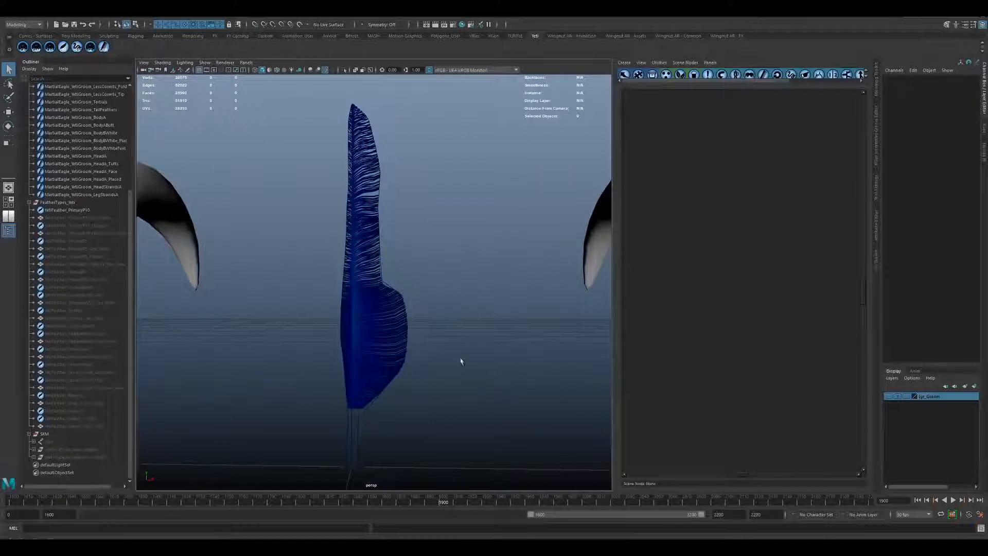
Unhide the YetiFeather_PrimaryP10_Geo_New mesh, hide the PrimaryP10 feather and inspect the card geometry's topology.
{"action": "mouse_move", "coordinate": [462, 360]}
{"action": "left_mouse_down", "text": "alt"}
{"action": "mouse_move", "coordinate": [434, 357]}
{"action": "mouse_move", "coordinate": [462, 362]}
{"action": "left_mouse_up", "text": "alt"}
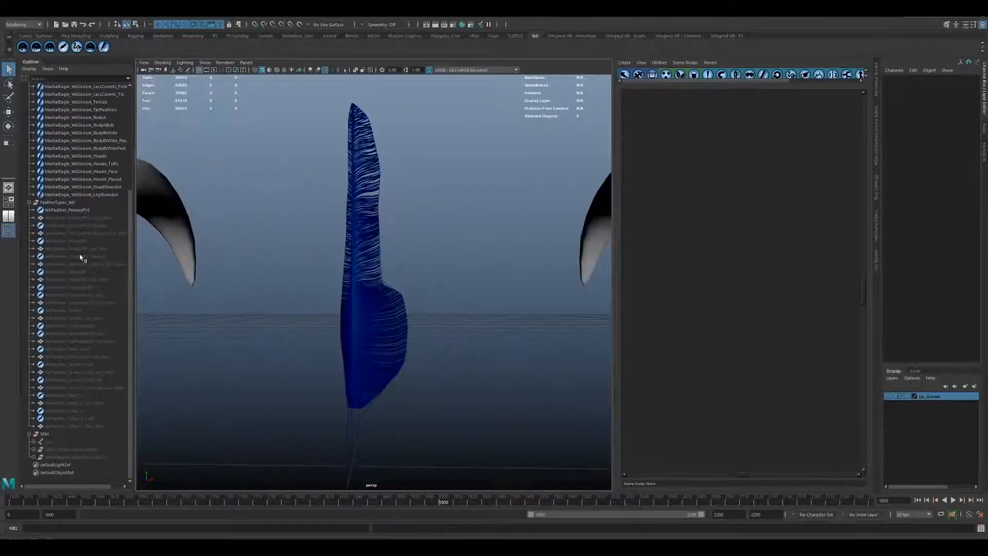
{"action": "left_click", "coordinate": [79, 218]}
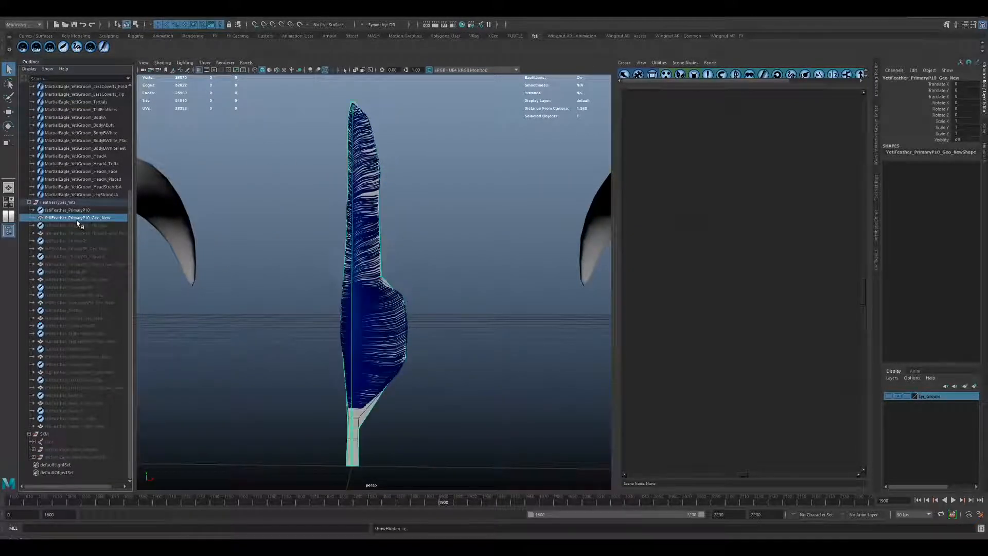
{"action": "left_click", "coordinate": [75, 211]}
{"action": "key", "text": "ctrl+h"}
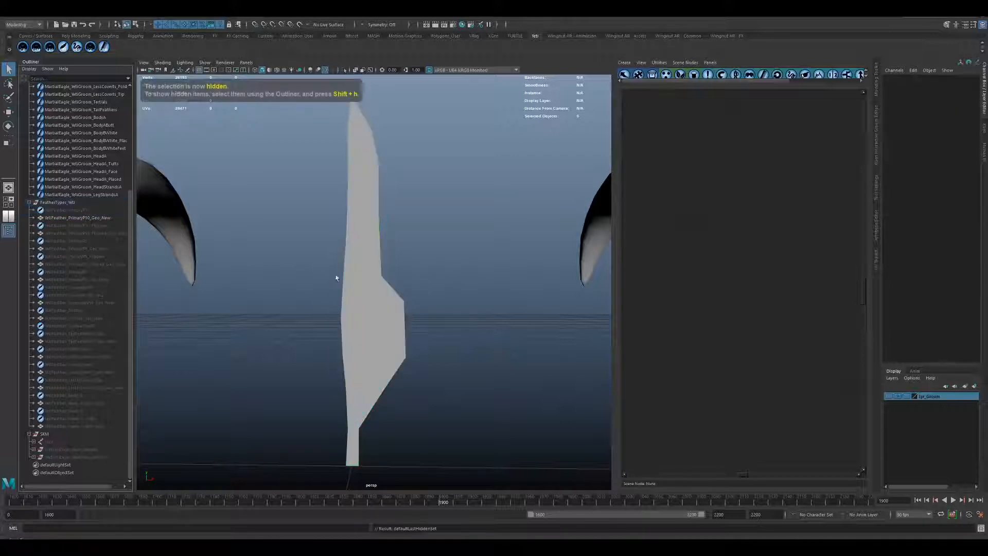
{"action": "left_click", "coordinate": [396, 316]}
{"action": "scroll", "coordinate": [309, 259], "scroll_direction": "up", "scroll_amount": 3}
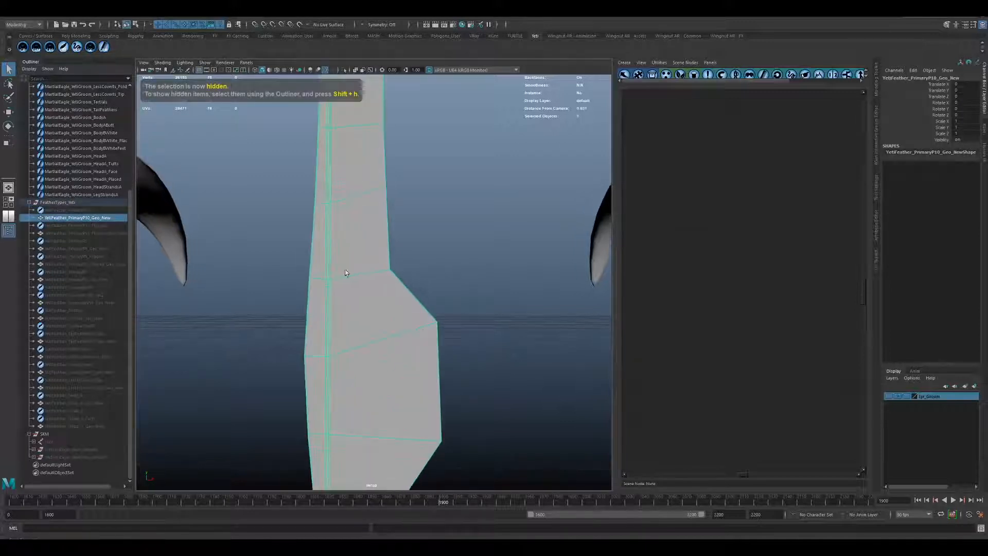
{"action": "scroll", "coordinate": [352, 246], "scroll_direction": "down", "scroll_amount": 5}
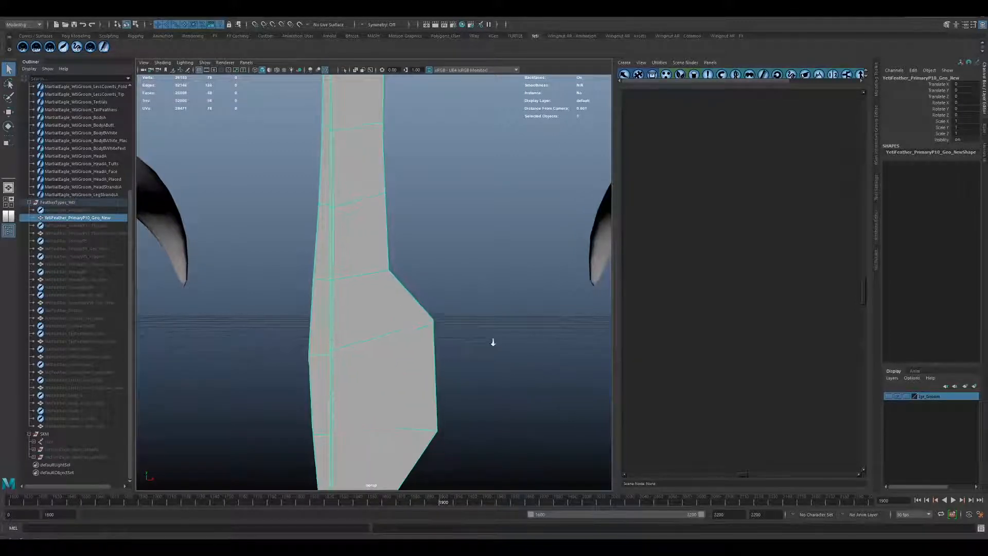
{"action": "left_click_drag", "start_coordinate": [335, 304], "coordinate": [324, 311], "text": "alt"}
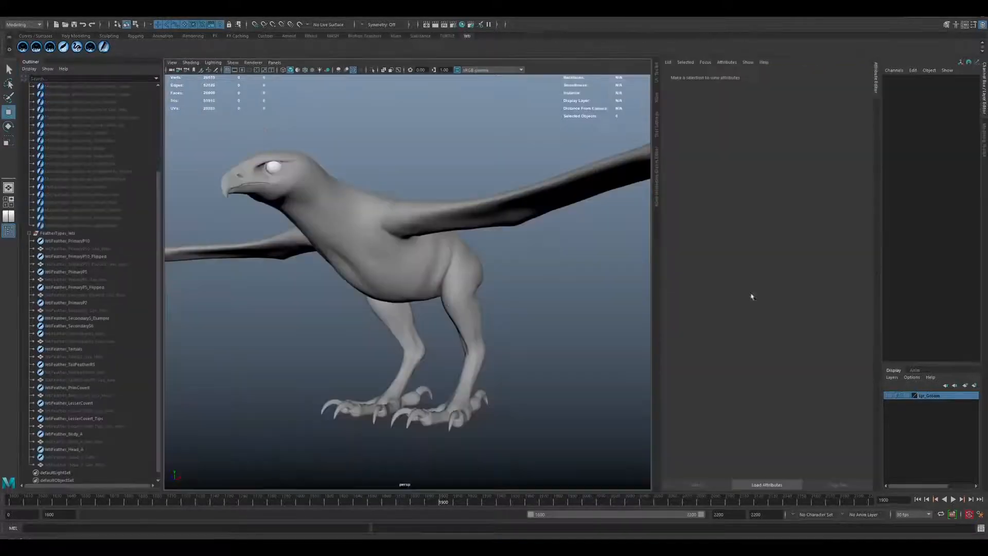
Look through the FeatherTypes_Yeti group, selecting the PrimaryP10, PrimaryP10_Flipped, PrimaryP5 and PrimaryP2 feathers.
{"action": "left_click_drag", "start_coordinate": [514, 364], "coordinate": [480, 348], "text": "alt"}
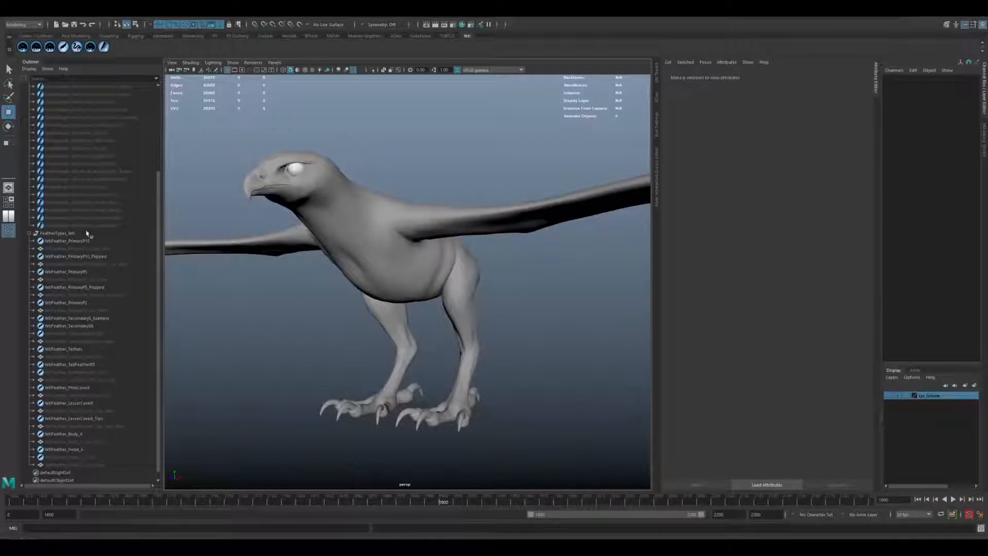
{"action": "left_click", "coordinate": [58, 234]}
{"action": "scroll", "coordinate": [77, 231], "scroll_direction": "down", "scroll_amount": 1}
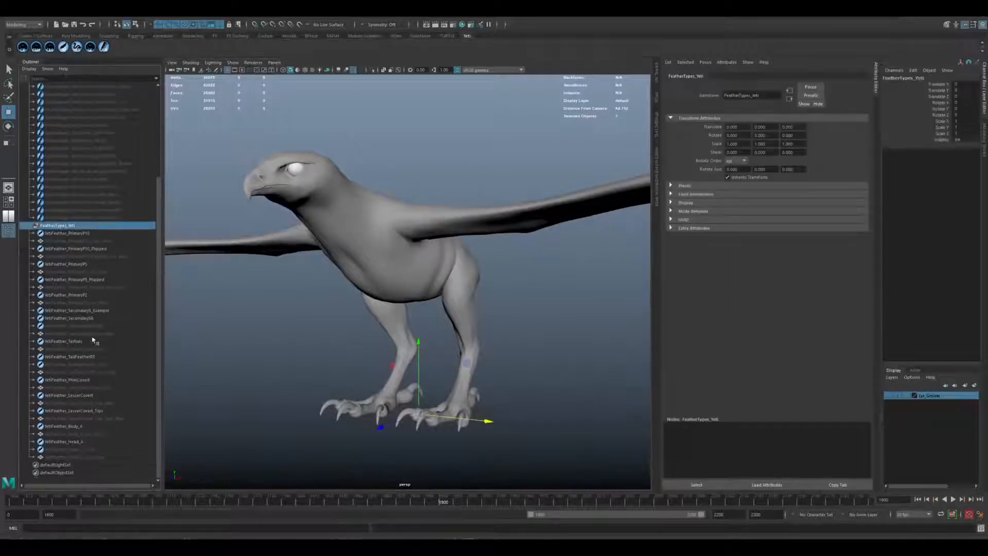
{"action": "left_click", "coordinate": [76, 234]}
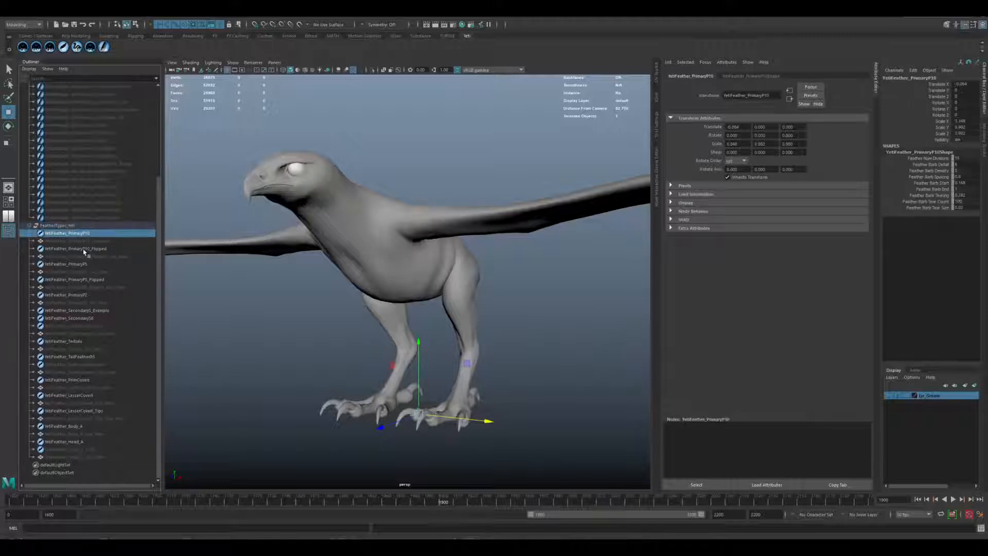
{"action": "left_click", "coordinate": [84, 250]}
{"action": "left_click", "coordinate": [82, 265]}
{"action": "left_click", "coordinate": [77, 296]}
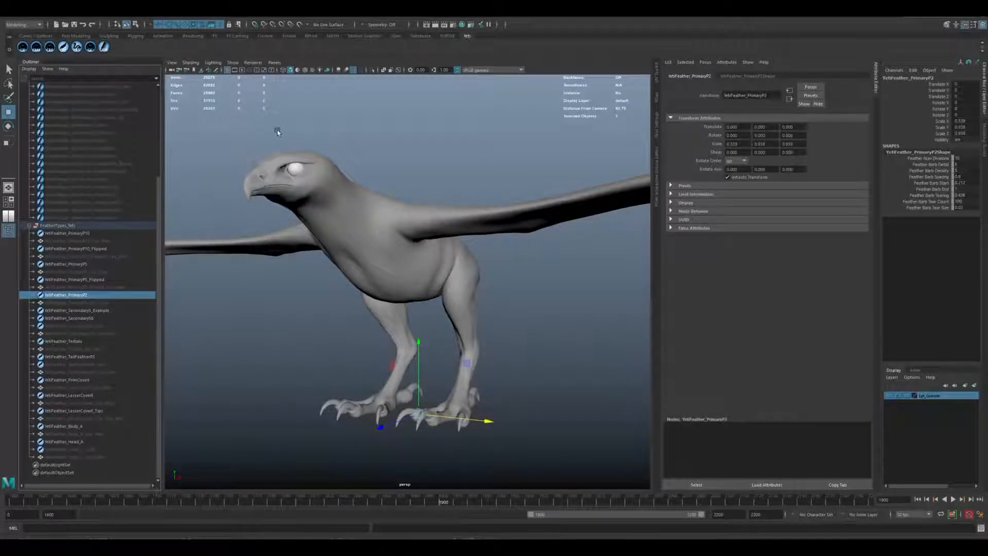
Frame the YetiFeather_PrimaryP10 feather and isolate it in the viewport.
{"action": "left_click", "coordinate": [74, 235]}
{"action": "key", "text": "f"}
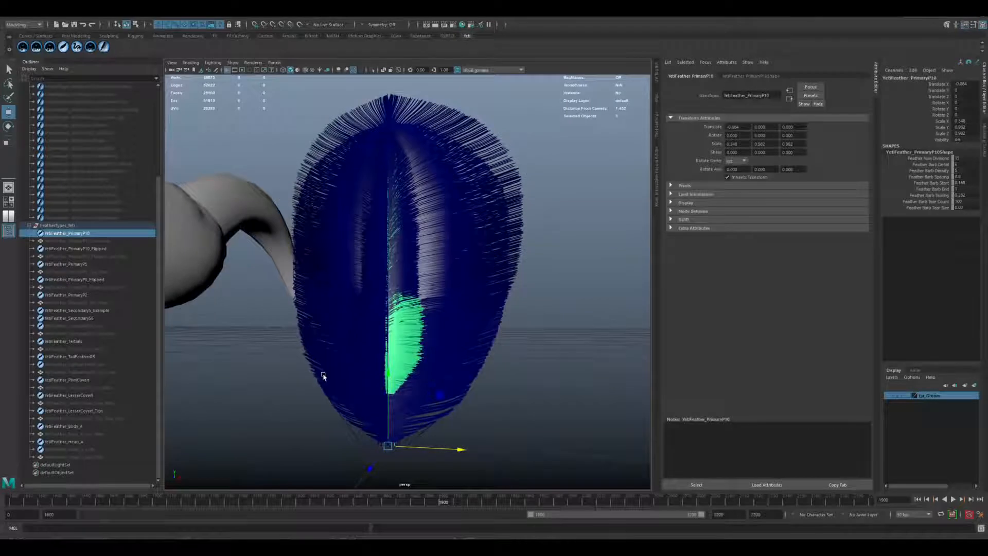
{"action": "key", "text": "ctrl+1"}
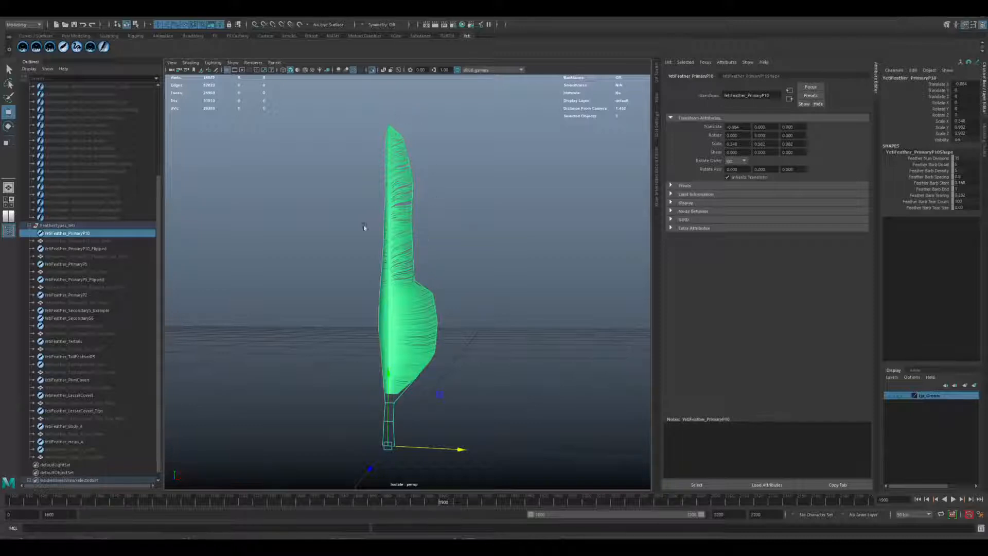
Compare the isolated shapes of the PrimaryP5, PrimaryP2, PrimaryP10 and SecondaryS6 feathers.
{"action": "left_click", "coordinate": [72, 264]}
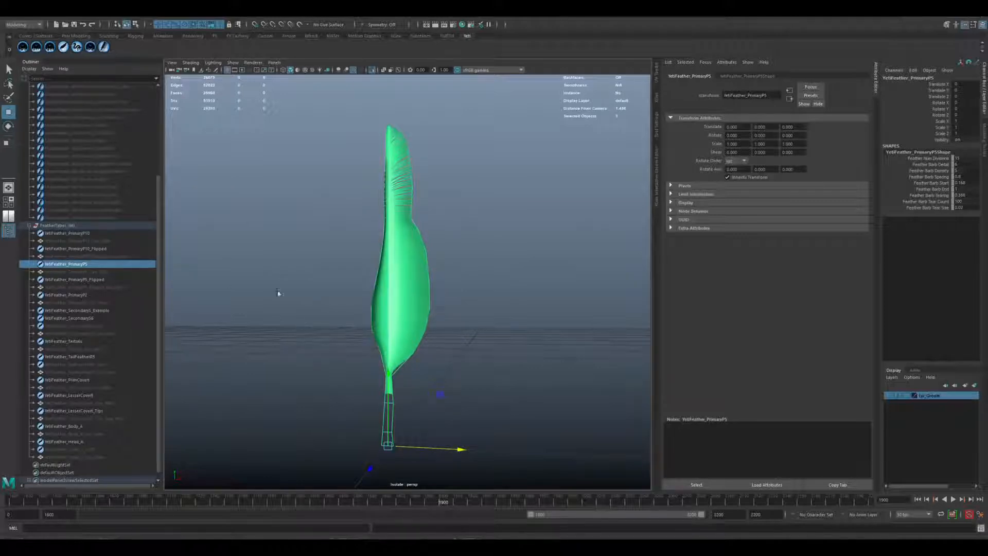
{"action": "left_click", "coordinate": [79, 296]}
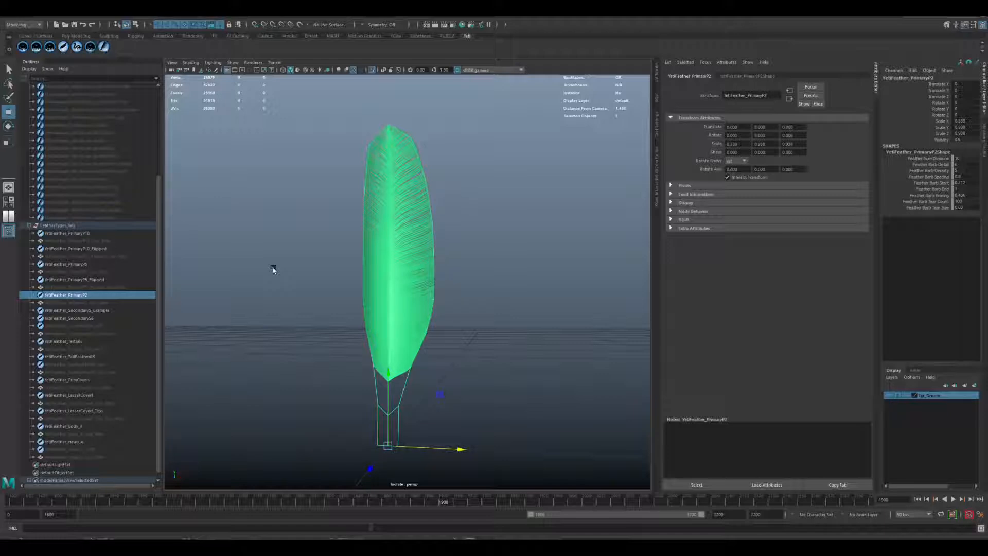
{"action": "left_click", "coordinate": [80, 265]}
{"action": "key", "text": "ctrl+1"}
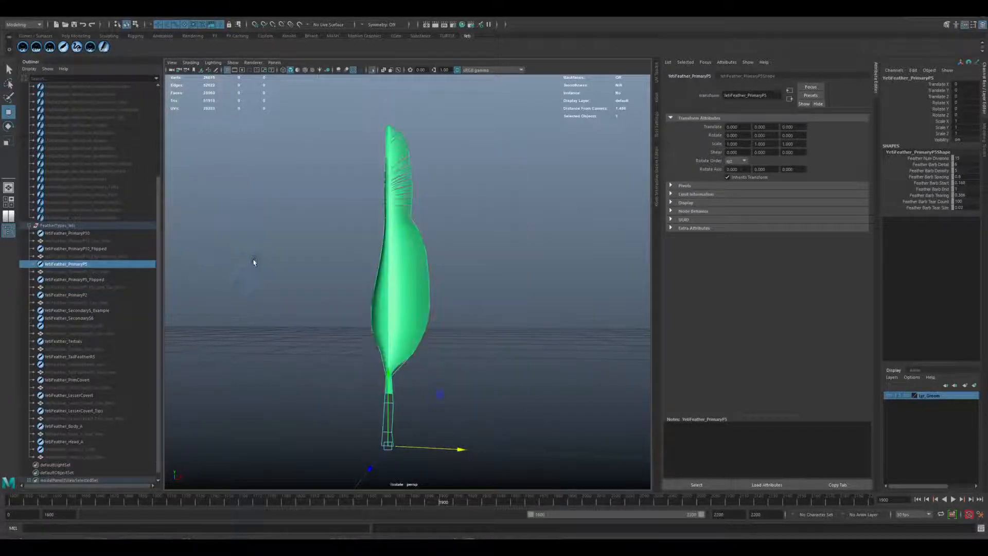
{"action": "left_click", "coordinate": [82, 233]}
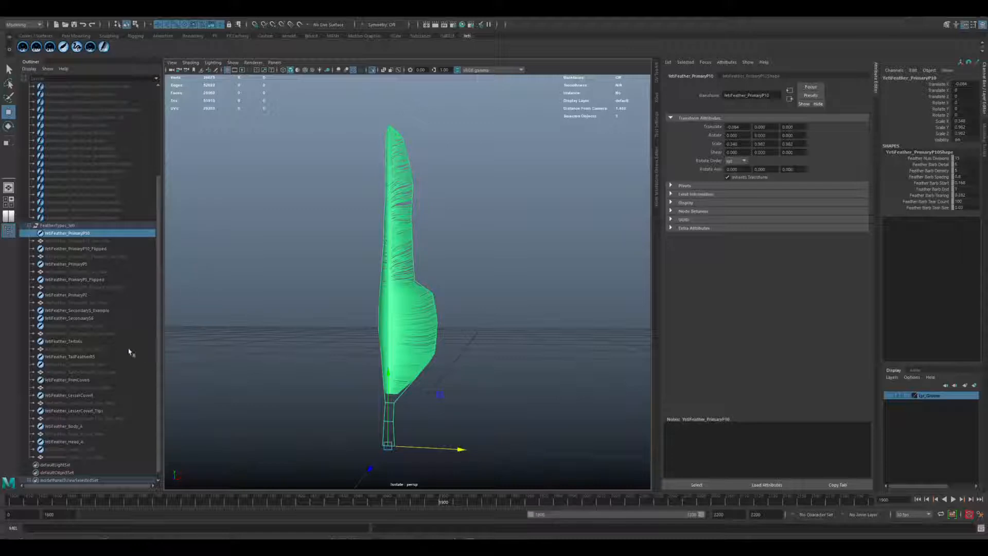
{"action": "left_click", "coordinate": [87, 318]}
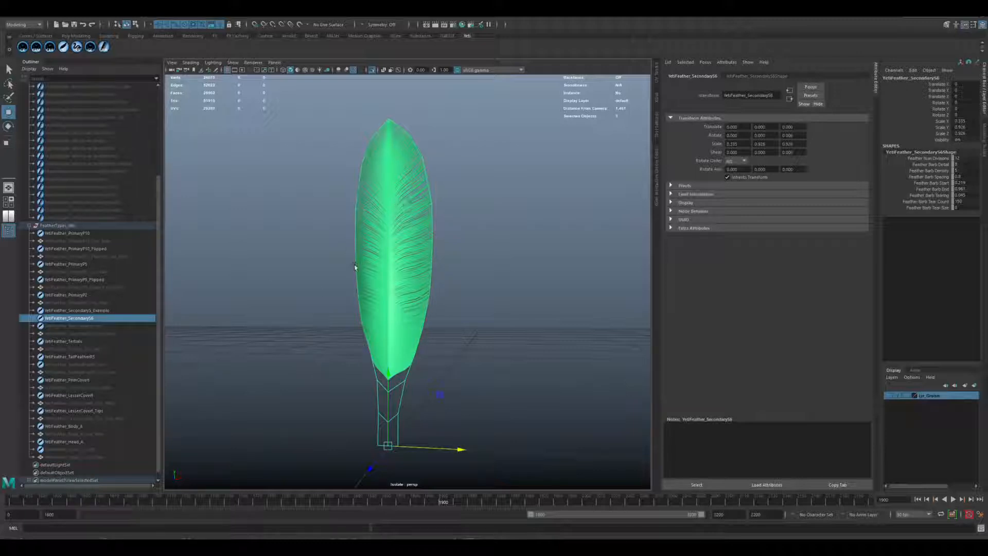
Unhide the YetiFeather_SecondaryS6_Geo_New mesh and isolate it in the viewport in place of the feather.
{"action": "left_click", "coordinate": [87, 334]}
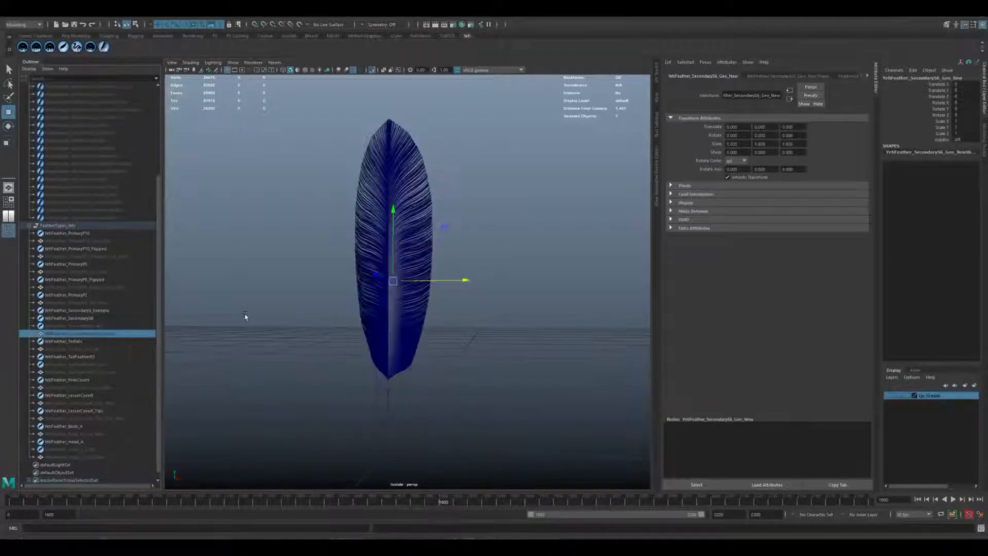
{"action": "key", "text": "shift+h"}
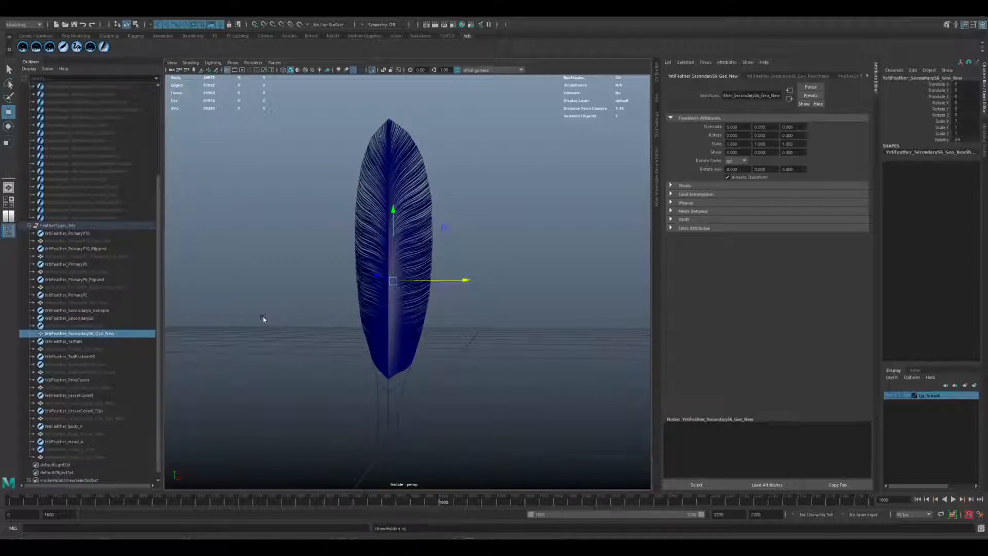
{"action": "key", "text": "ctrl+1"}
{"action": "key", "text": "ctrl+1"}
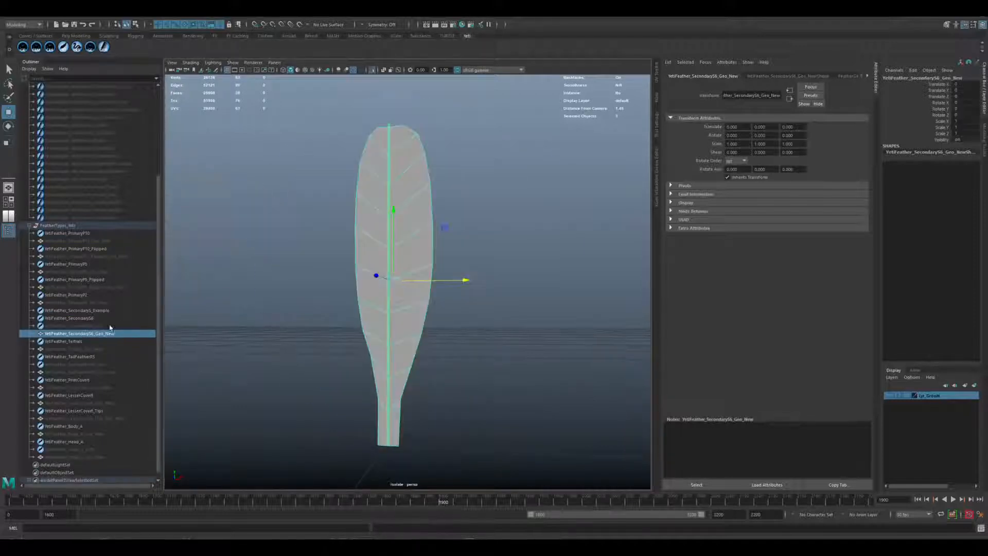
Move the vane faces of the SecondaryS6_Geo_New card sideways, away from the central shaft, and select the shaft.
{"action": "right_click", "coordinate": [404, 307]}
{"action": "right_click_drag", "start_coordinate": [408, 312], "coordinate": [408, 323]}
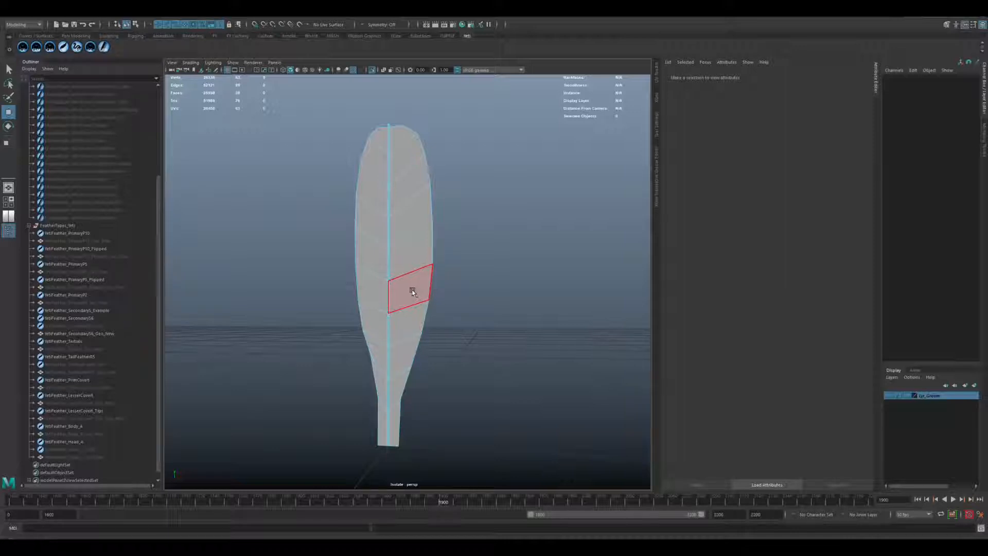
{"action": "key", "text": "F8"}
{"action": "left_click_drag", "start_coordinate": [465, 279], "coordinate": [346, 282]}
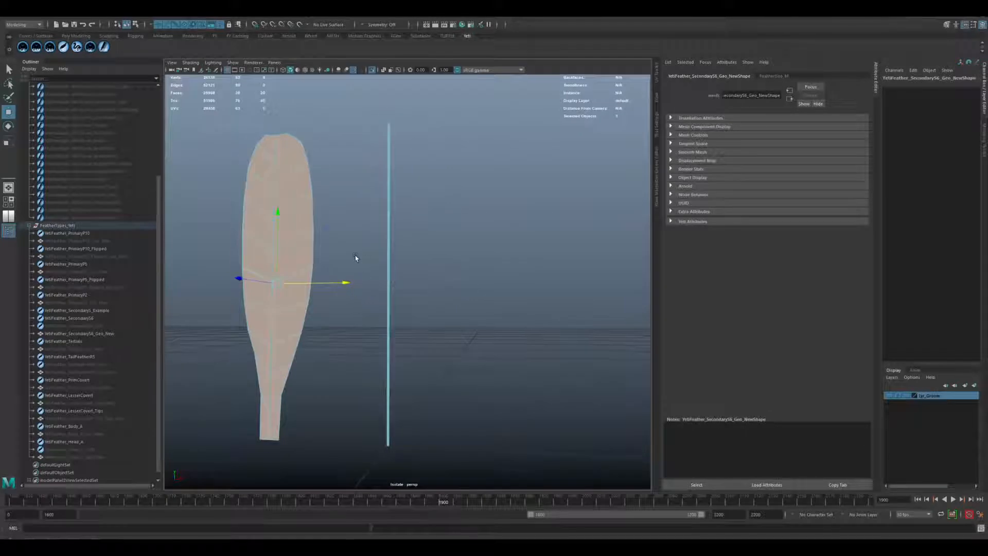
{"action": "left_click", "coordinate": [400, 261]}
{"action": "left_click", "coordinate": [386, 262]}
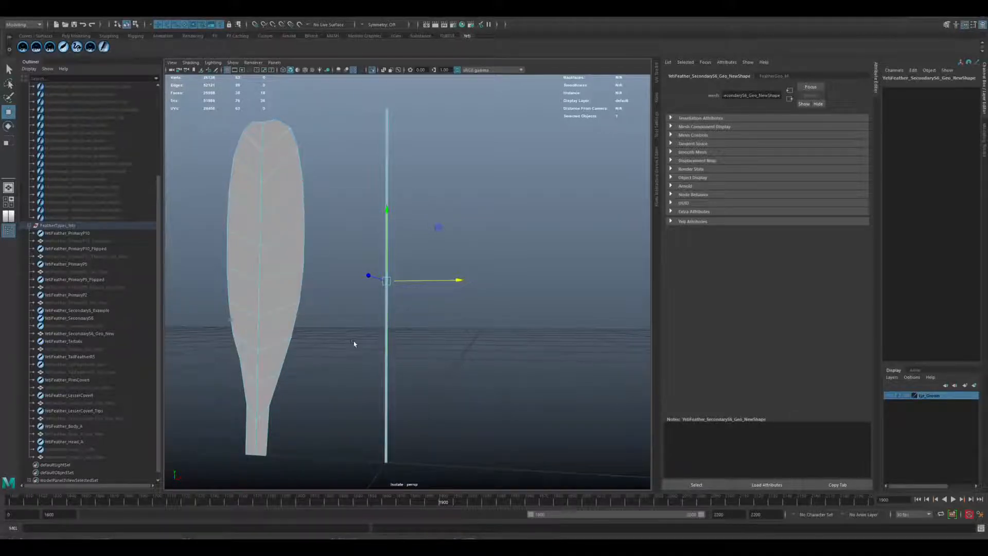
Undo the shaft selection and the sideways move of the vane faces.
{"action": "key", "text": "ctrl+z"}
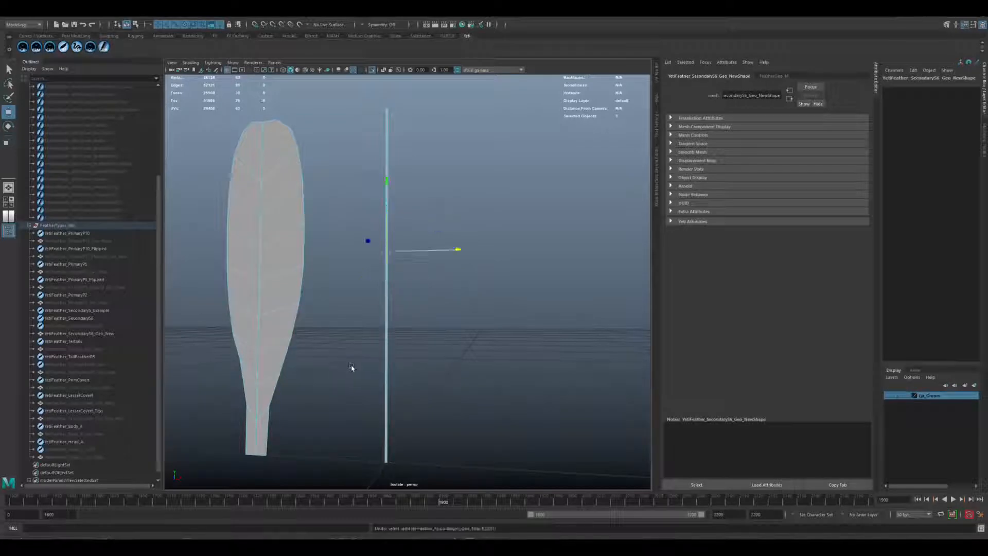
{"action": "key", "text": "ctrl+z"}
{"action": "key", "text": "ctrl+z"}
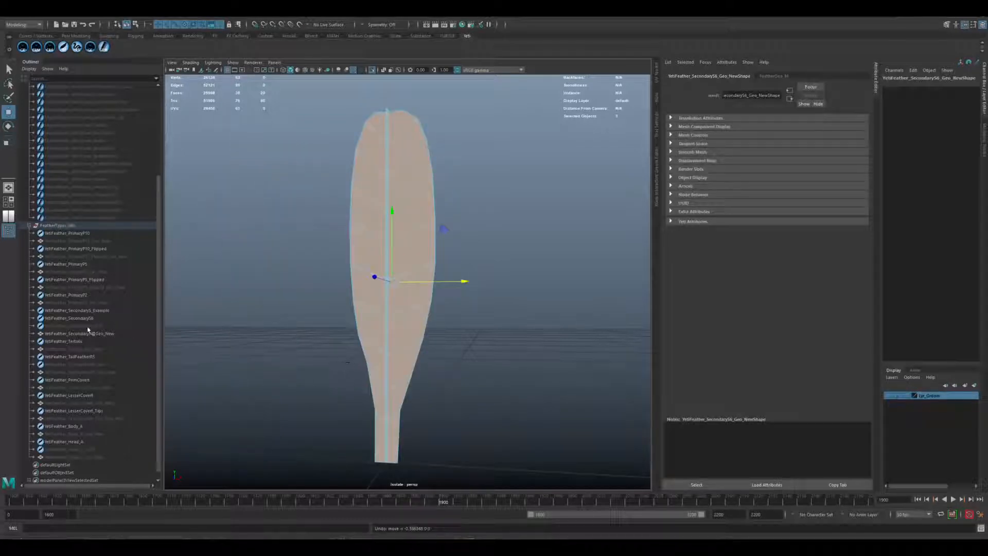
Hide the YetiFeather_SecondaryS6_Geo_New mesh and isolate the YetiFeather_SecondaryS_Example feather in the viewport in its place.
{"action": "left_click", "coordinate": [88, 333]}
{"action": "left_click", "coordinate": [85, 310]}
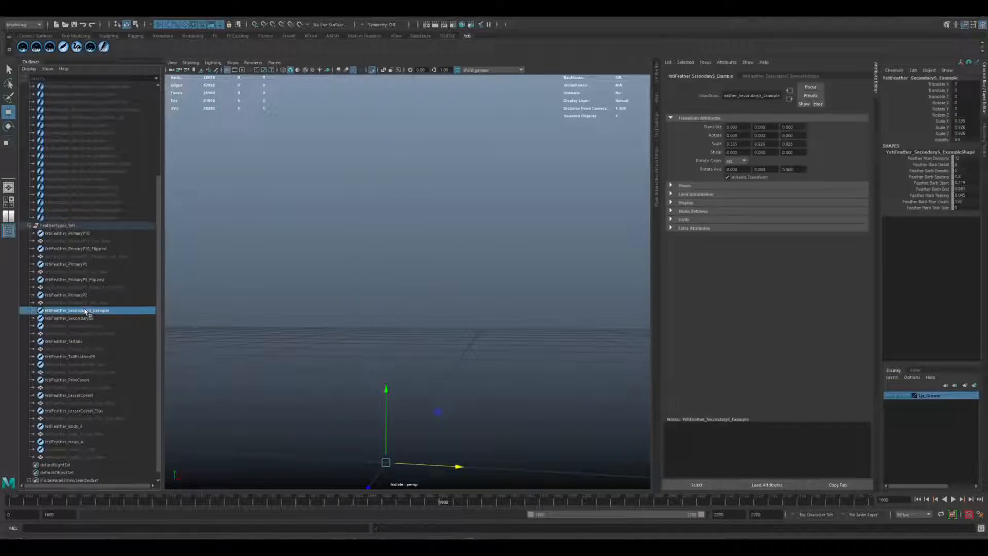
{"action": "key", "text": "shift+h"}
{"action": "key", "text": "ctrl+1"}
{"action": "key", "text": "ctrl+1"}
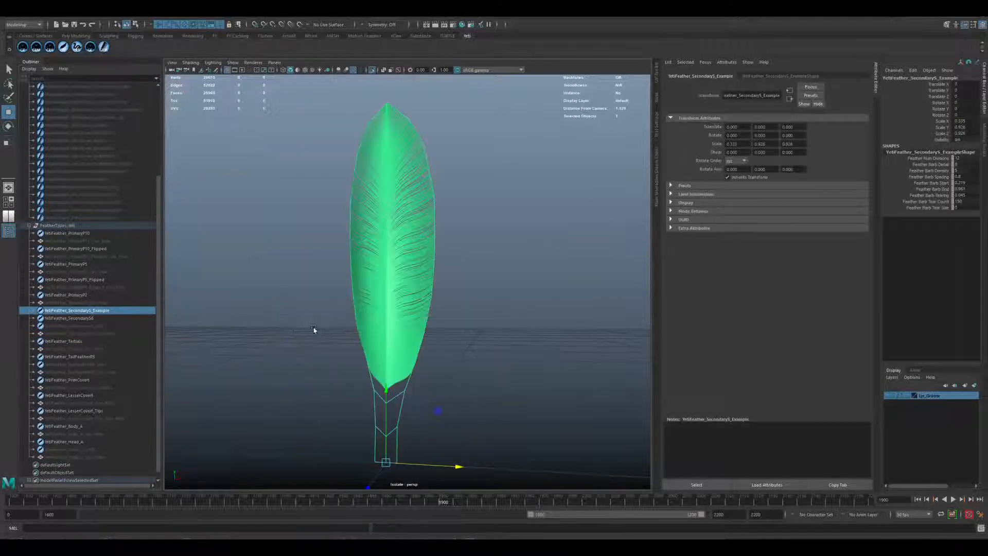
Deselect the isolated example feather and examine its barbs and lower quill up close.
{"action": "left_click", "coordinate": [505, 326]}
{"action": "left_click_drag", "start_coordinate": [430, 313], "coordinate": [446, 266], "text": "alt"}
{"action": "left_click", "coordinate": [418, 266]}
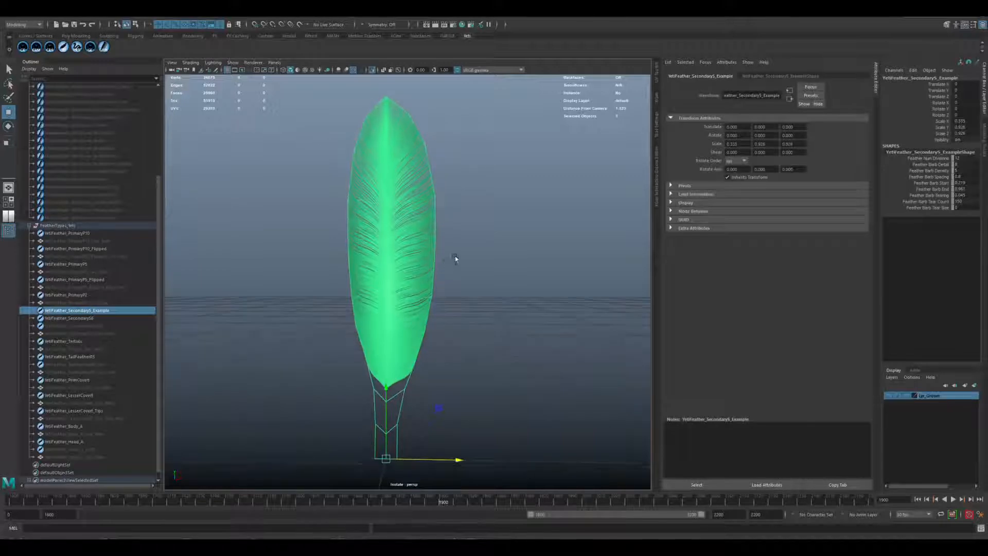
{"action": "left_click", "coordinate": [458, 262]}
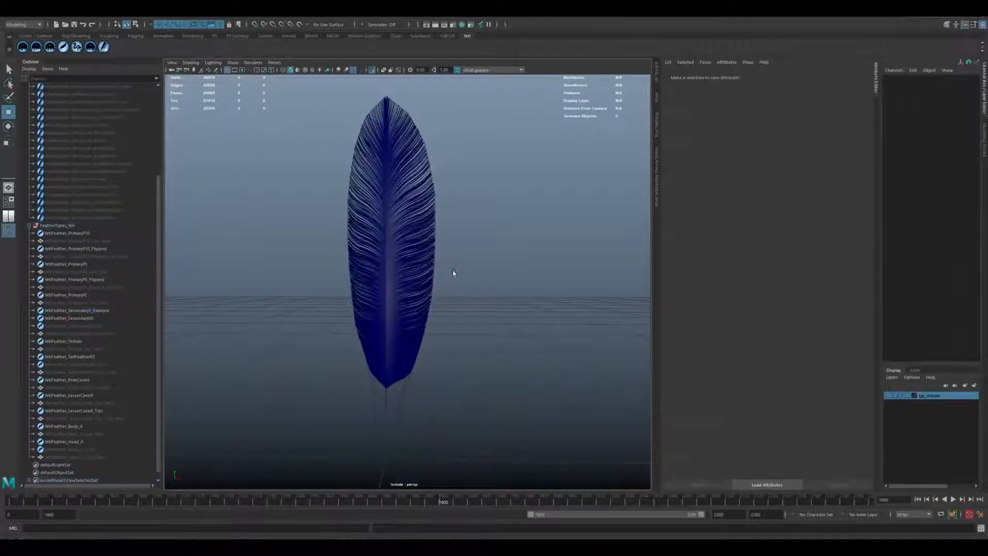
{"action": "scroll", "coordinate": [404, 287], "scroll_direction": "up", "scroll_amount": 4}
{"action": "left_click_drag", "start_coordinate": [423, 329], "coordinate": [425, 320], "text": "alt"}
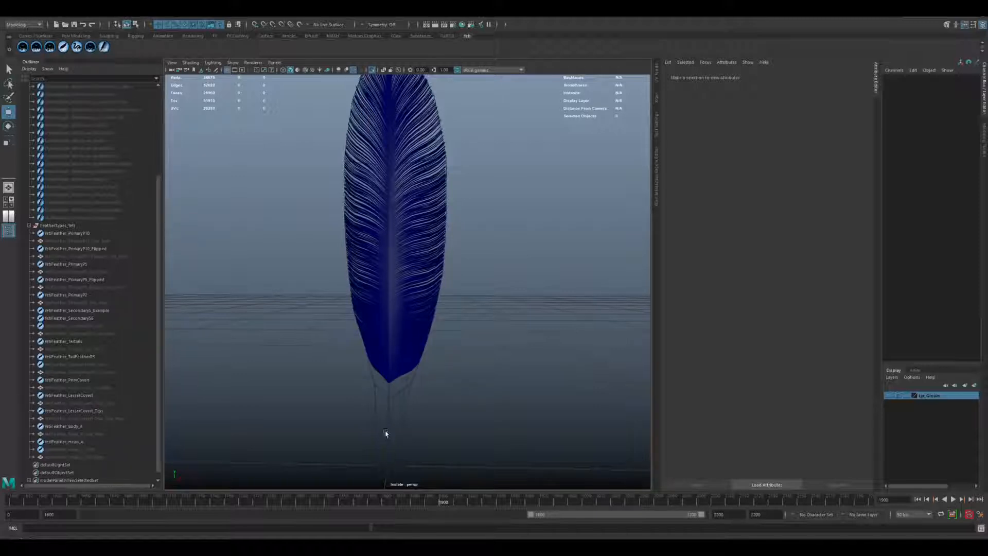
Select the SecondaryS example feather and lower its barb density in the shape attributes.
{"action": "left_click", "coordinate": [441, 211]}
{"action": "left_click", "coordinate": [780, 76]}
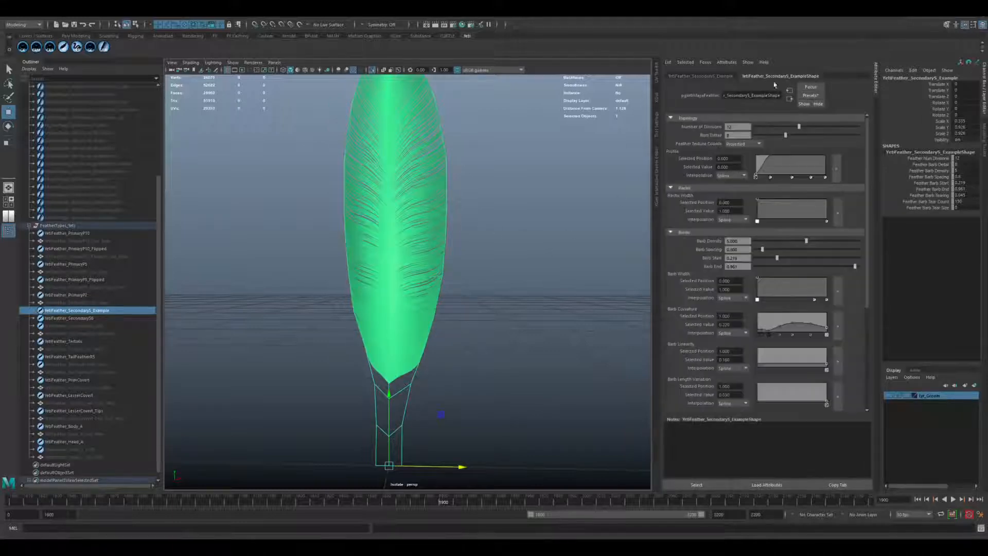
{"action": "middle_click_drag", "start_coordinate": [446, 229], "coordinate": [450, 265], "text": "alt"}
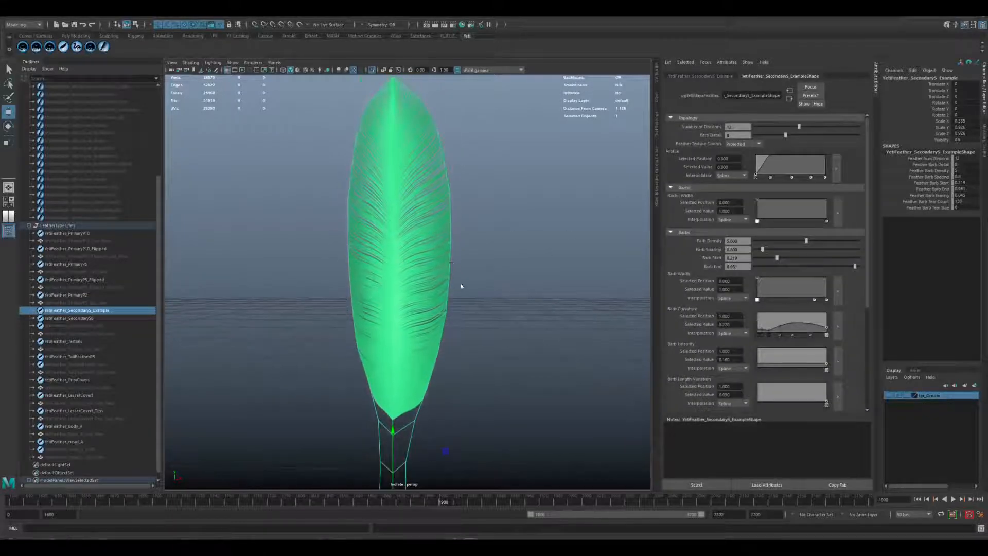
{"action": "mouse_move", "coordinate": [810, 246]}
{"action": "left_mouse_down"}
{"action": "mouse_move", "coordinate": [760, 247]}
{"action": "mouse_move", "coordinate": [792, 243]}
{"action": "left_mouse_up"}
{"action": "scroll", "coordinate": [784, 317], "scroll_direction": "down", "scroll_amount": 2}
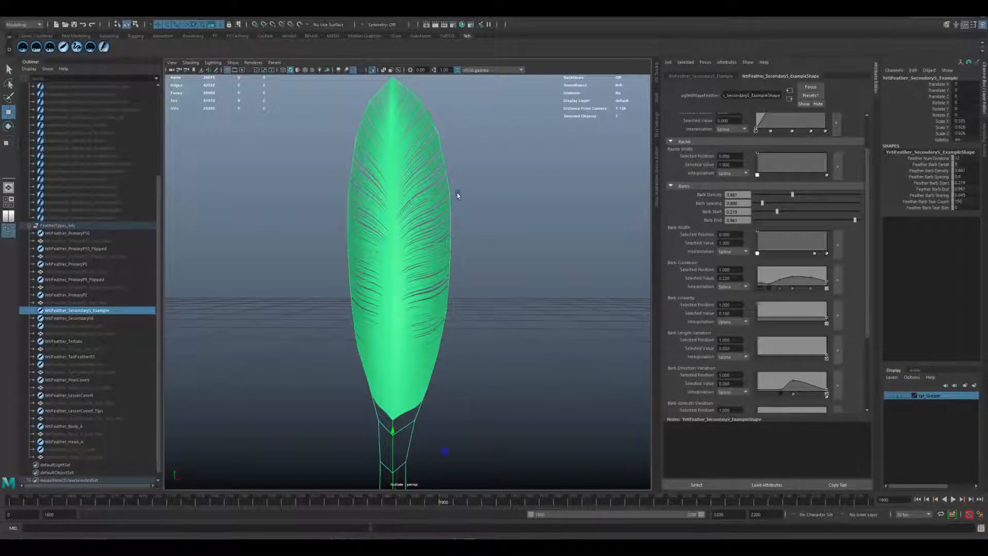
Pull the example feather's control points outward along one edge to widen that vane, and lower the barb density slightly.
{"action": "left_click", "coordinate": [495, 205]}
{"action": "left_click_drag", "start_coordinate": [507, 189], "coordinate": [521, 165]}
{"action": "left_click_drag", "start_coordinate": [433, 264], "coordinate": [451, 279]}
{"action": "left_click_drag", "start_coordinate": [505, 220], "coordinate": [499, 311]}
{"action": "left_click_drag", "start_coordinate": [797, 194], "coordinate": [791, 195]}
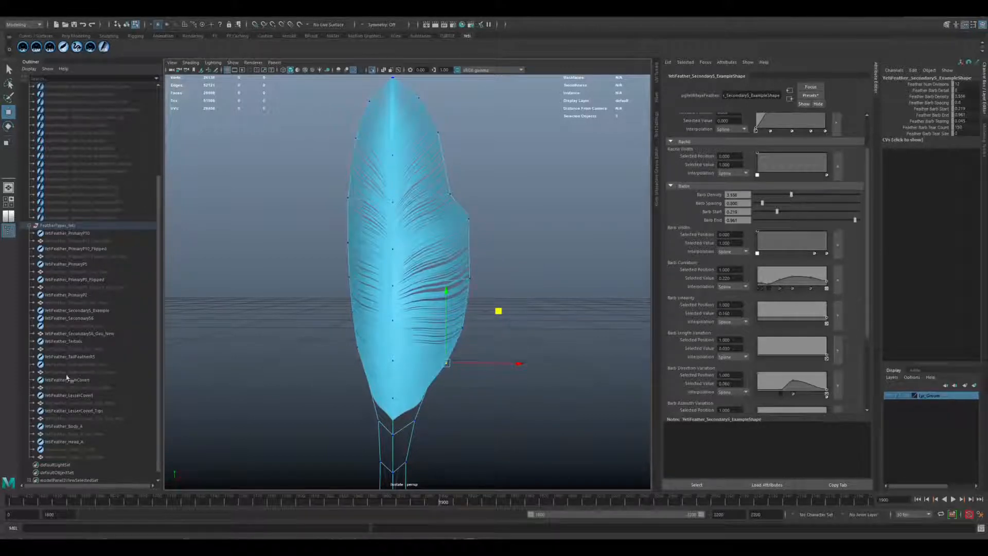
Hide the SecondaryS example feather and turn off viewport isolation to bring back the full eagle.
{"action": "left_click", "coordinate": [77, 311]}
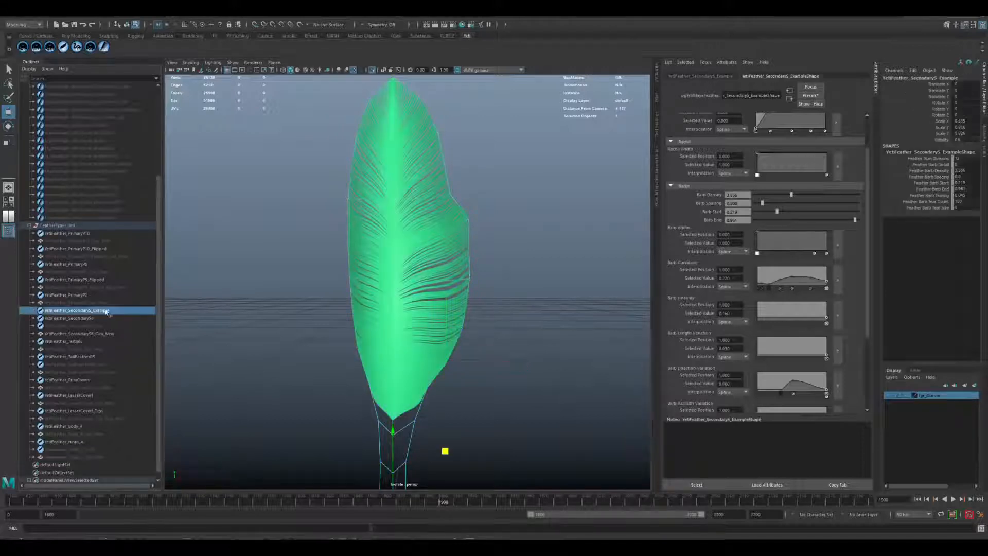
{"action": "key", "text": "ctrl+h"}
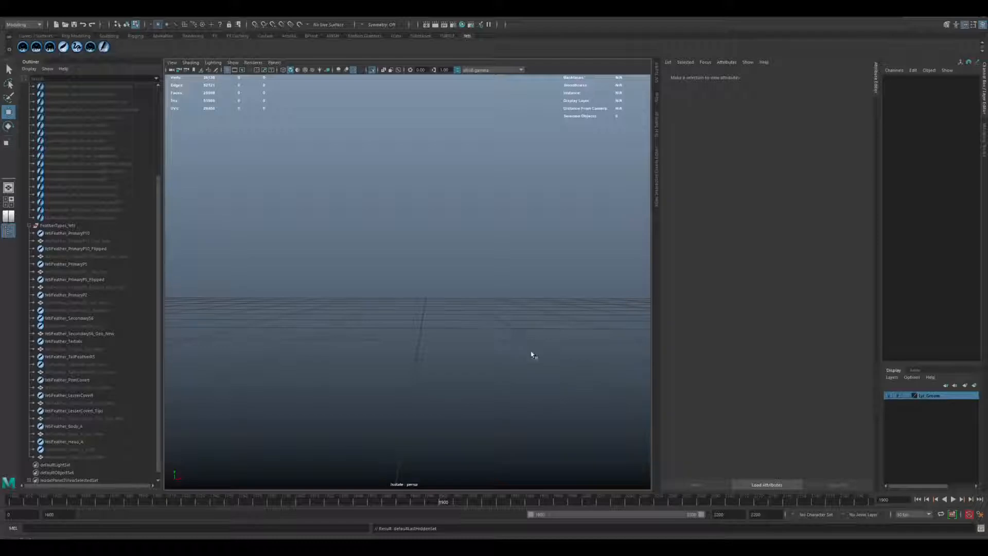
{"action": "key", "text": "ctrl+1"}
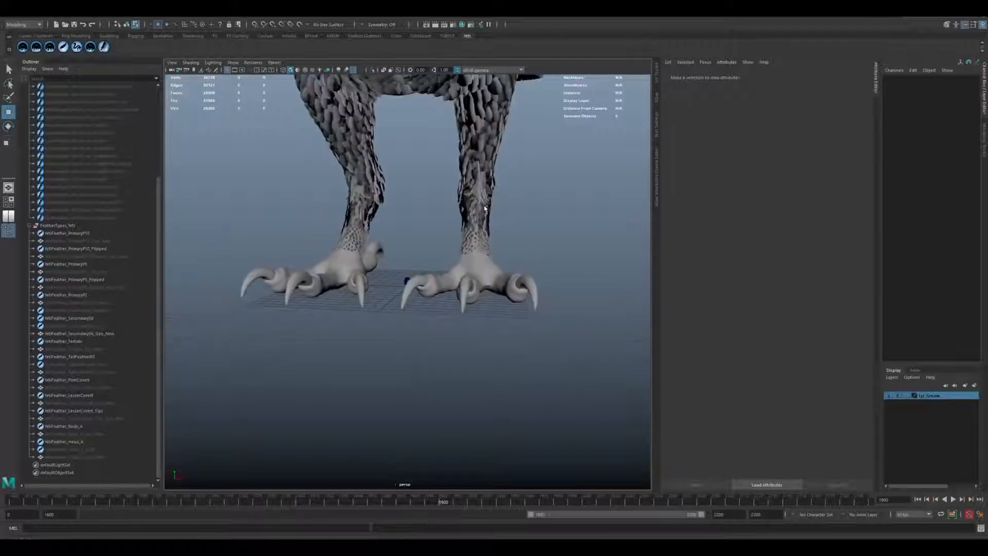
Examine the finished eagle groom on the wing, body and legs, ending with a close-up of the face.
{"action": "scroll", "coordinate": [502, 168], "scroll_direction": "down", "scroll_amount": 4}
{"action": "middle_click_drag", "start_coordinate": [502, 168], "coordinate": [497, 201], "text": "alt"}
{"action": "left_click_drag", "start_coordinate": [561, 226], "coordinate": [415, 232], "text": "alt"}
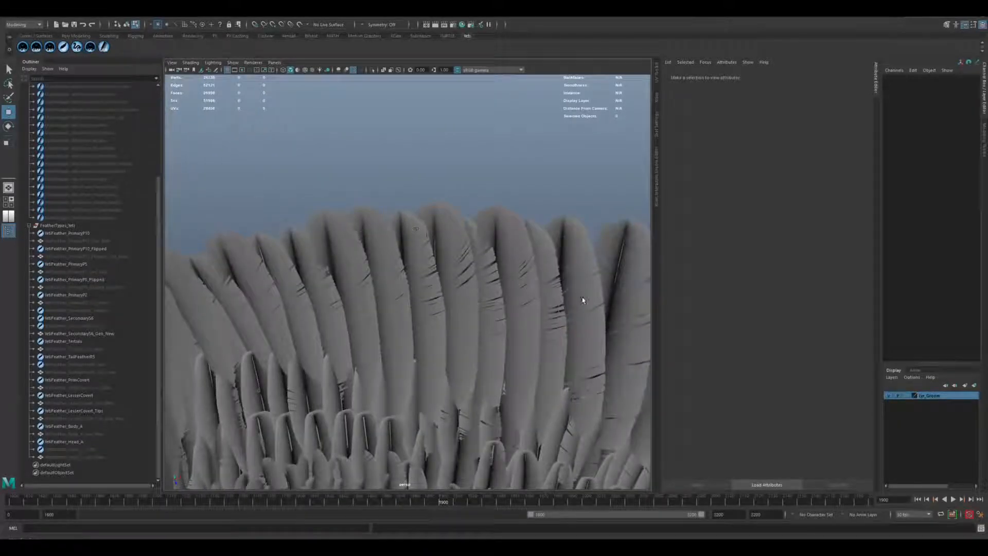
{"action": "left_click_drag", "start_coordinate": [535, 320], "coordinate": [474, 288], "text": "alt"}
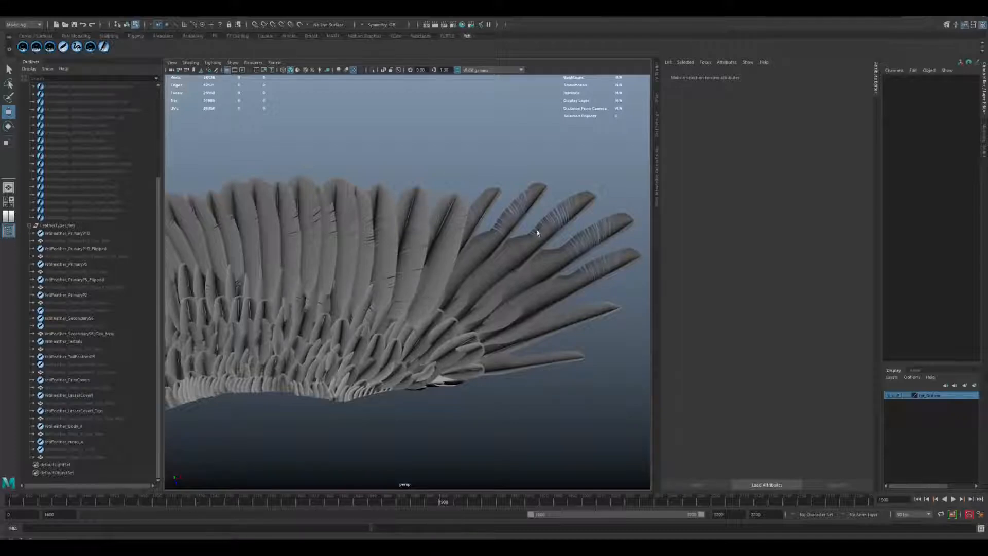
{"action": "left_click_drag", "start_coordinate": [292, 175], "coordinate": [311, 186], "text": "alt"}
{"action": "scroll", "coordinate": [375, 210], "scroll_direction": "up", "scroll_amount": 3}
{"action": "mouse_move", "coordinate": [374, 209]}
{"action": "left_mouse_down", "text": "alt"}
{"action": "mouse_move", "coordinate": [322, 203]}
{"action": "mouse_move", "coordinate": [363, 237]}
{"action": "mouse_move", "coordinate": [384, 223]}
{"action": "left_mouse_up", "text": "alt"}
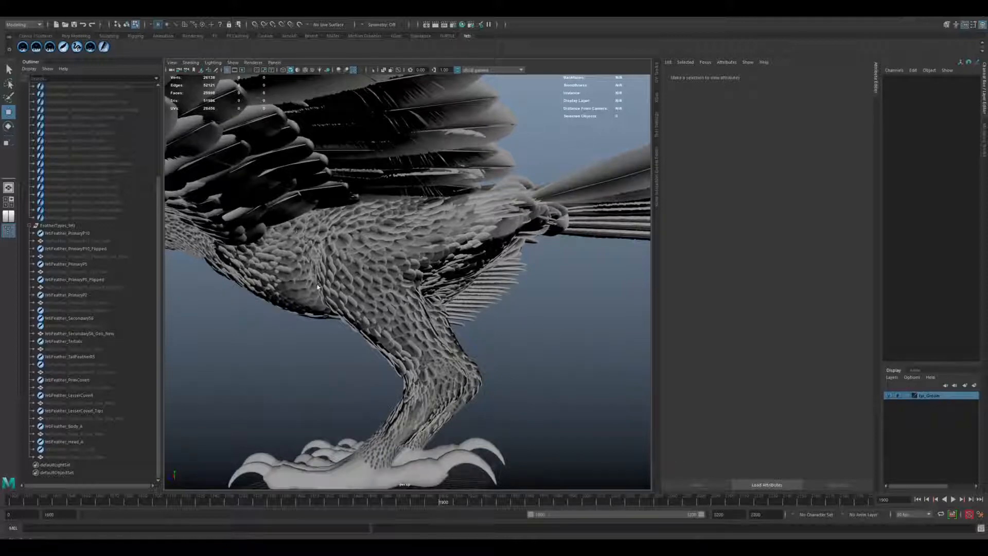
{"action": "left_click_drag", "start_coordinate": [318, 287], "coordinate": [381, 257], "text": "alt"}
{"action": "scroll", "coordinate": [440, 277], "scroll_direction": "up", "scroll_amount": 10}
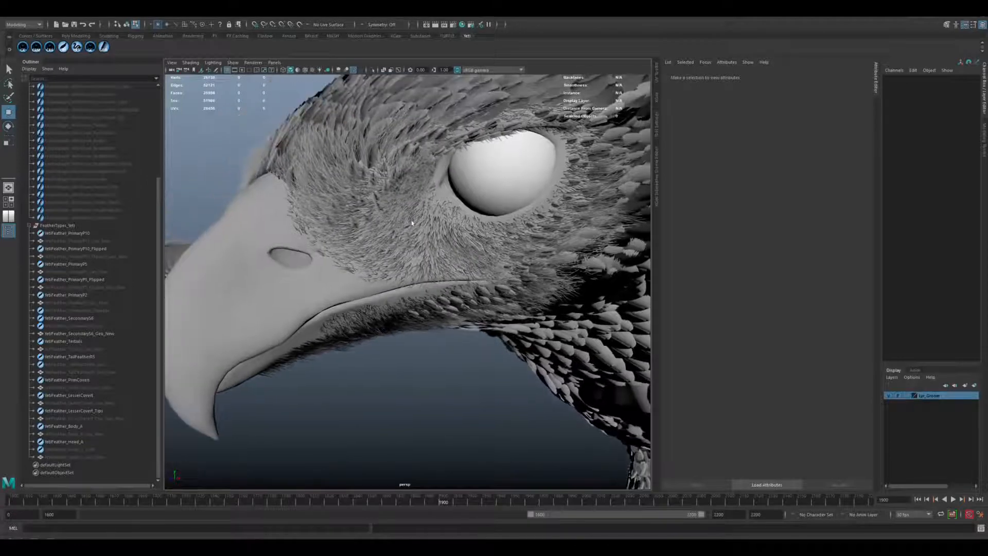
Show the HeadStrandsA groom guides on the eagle's face for inspection, and hide them again.
{"action": "left_click", "coordinate": [99, 210]}
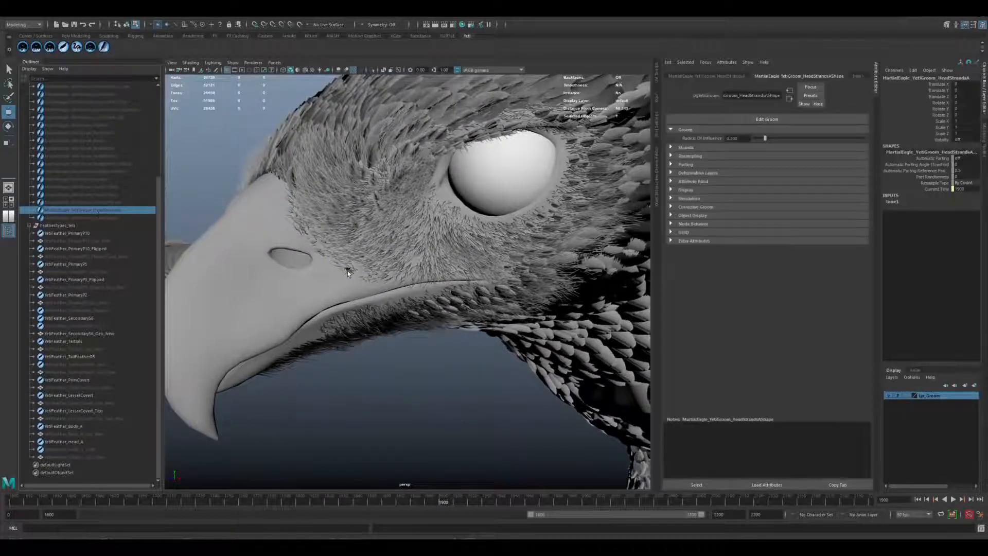
{"action": "key", "text": "shift+h"}
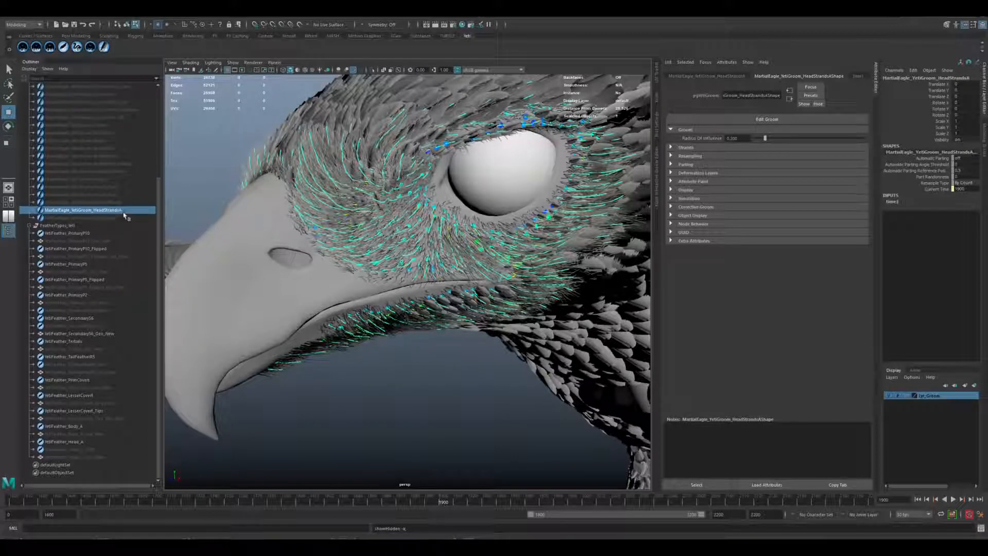
{"action": "key", "text": "ctrl+h"}
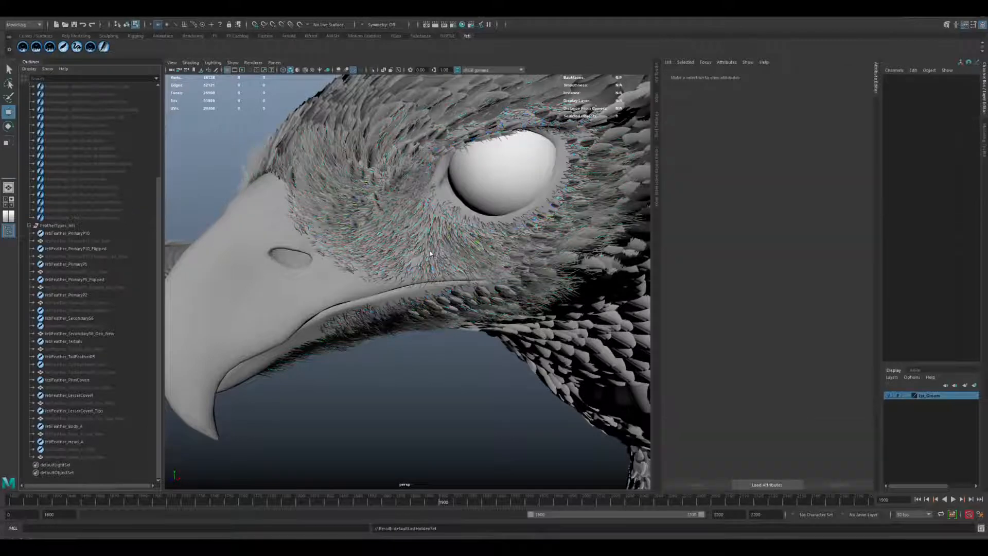
{"action": "left_click_drag", "start_coordinate": [357, 143], "coordinate": [319, 138], "text": "alt"}
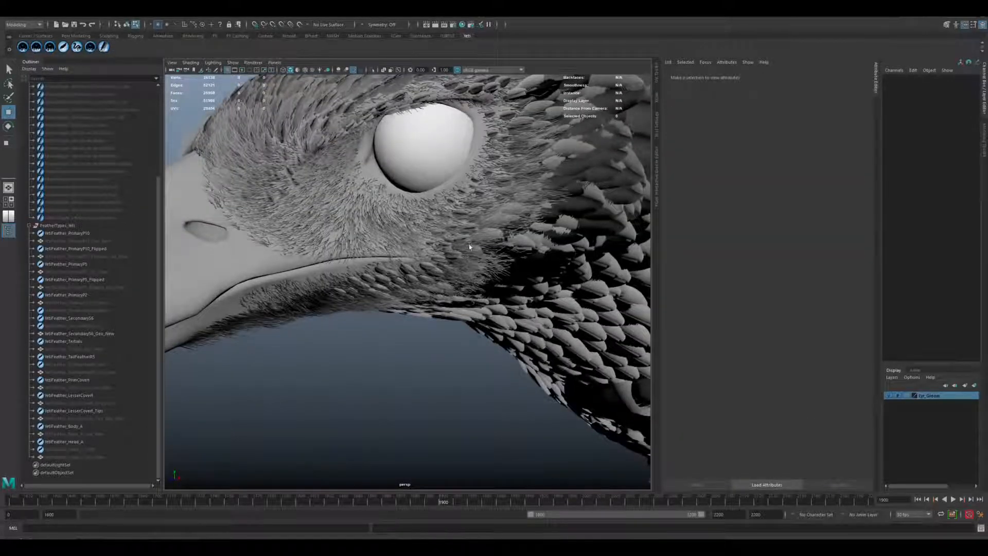
{"action": "left_click_drag", "start_coordinate": [476, 248], "coordinate": [391, 273], "text": "alt"}
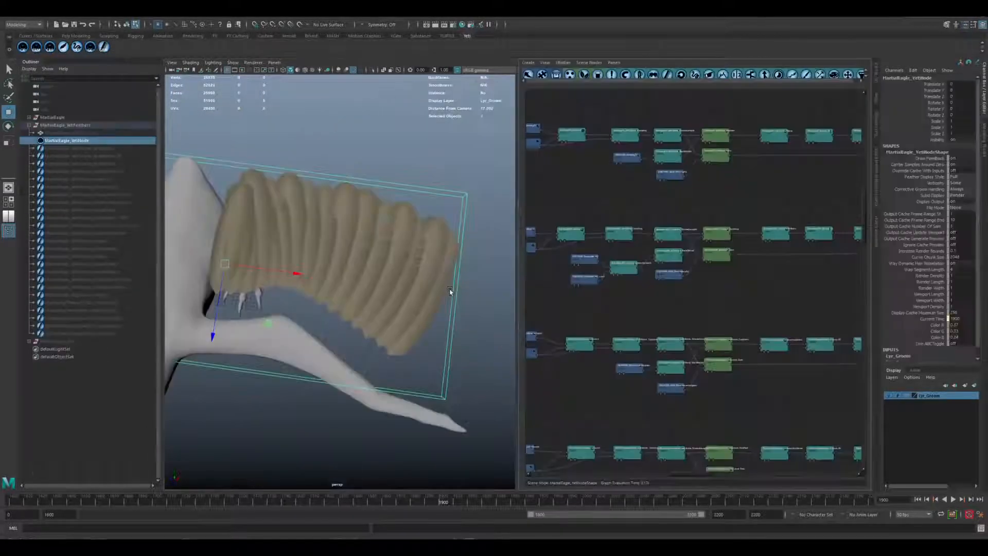
Examine the wing's secondary feathers and trace the feather node chains through the graph to their geometry switch nodes.
{"action": "middle_click_drag", "start_coordinate": [372, 323], "coordinate": [403, 314], "text": "alt"}
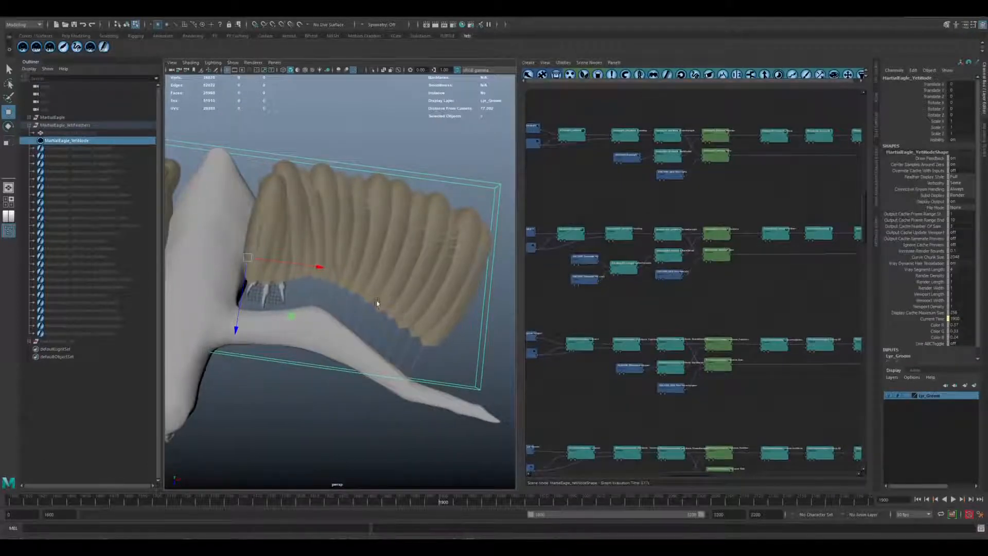
{"action": "left_click_drag", "start_coordinate": [375, 303], "coordinate": [368, 304], "text": "alt"}
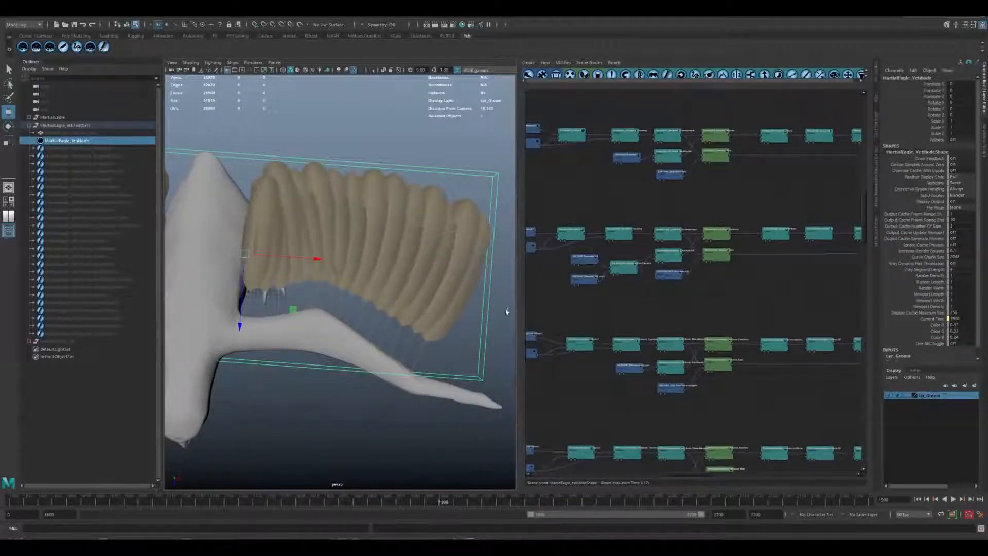
{"action": "left_click_drag", "start_coordinate": [469, 319], "coordinate": [539, 300], "text": "alt"}
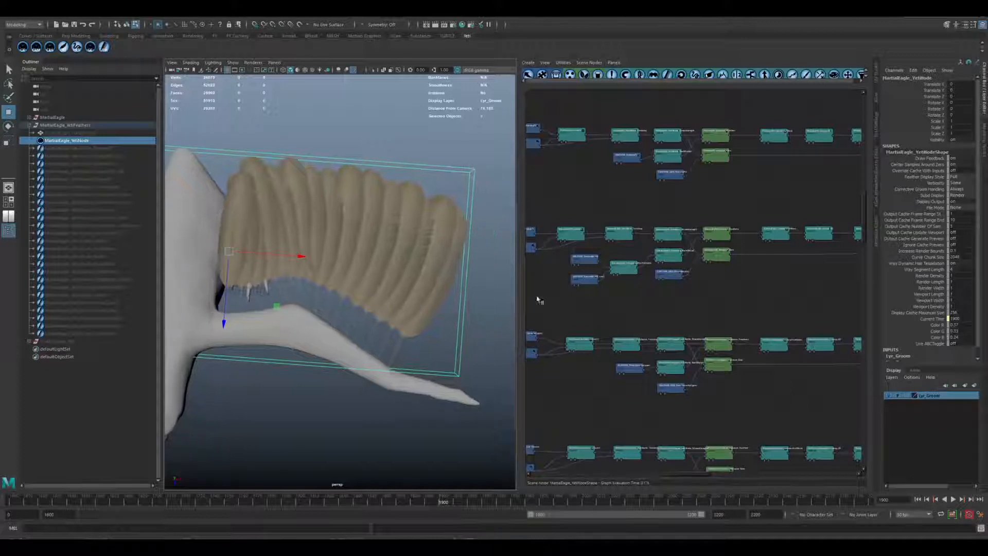
{"action": "middle_click_drag", "start_coordinate": [609, 248], "coordinate": [669, 263], "text": "alt"}
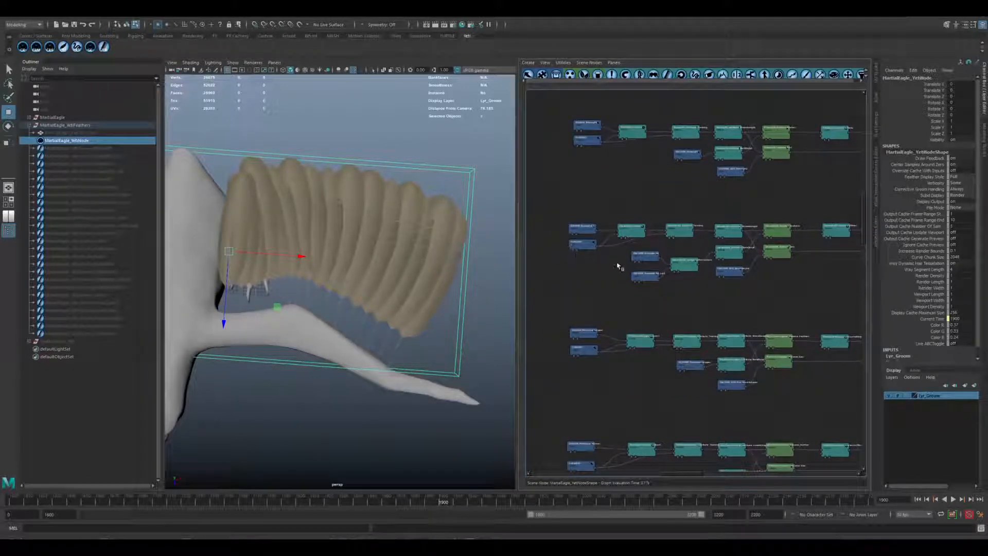
{"action": "middle_click_drag", "start_coordinate": [724, 278], "coordinate": [693, 277], "text": "alt"}
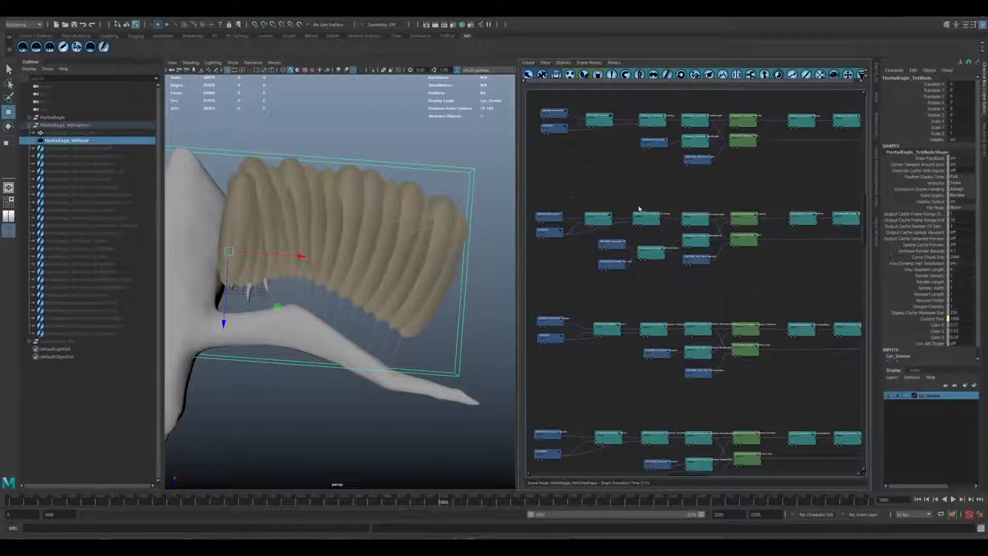
{"action": "middle_click_drag", "start_coordinate": [713, 259], "coordinate": [600, 243]}
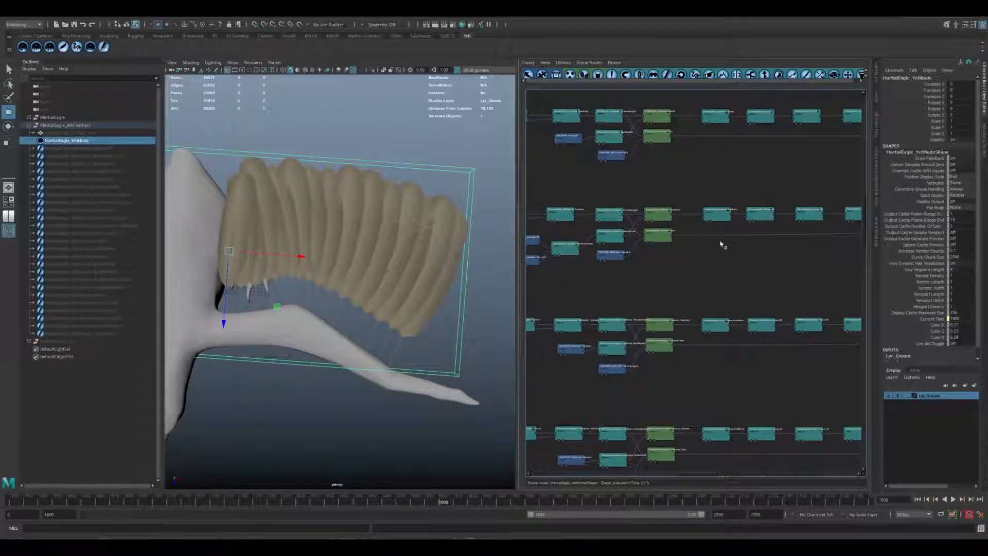
{"action": "middle_click_drag", "start_coordinate": [733, 243], "coordinate": [625, 233]}
{"action": "scroll", "coordinate": [701, 217], "scroll_direction": "up", "scroll_amount": 5}
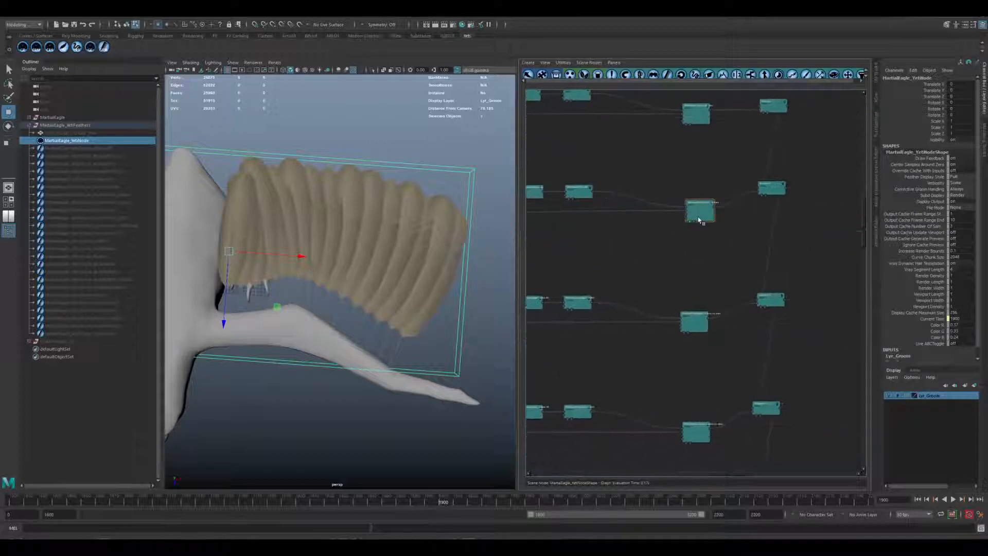
Change the input selection of the SecondaryS6_switch_to_Geo node to display the secondary feathers as card geometry.
{"action": "middle_click_drag", "start_coordinate": [695, 233], "coordinate": [691, 258]}
{"action": "double_click", "coordinate": [695, 207]}
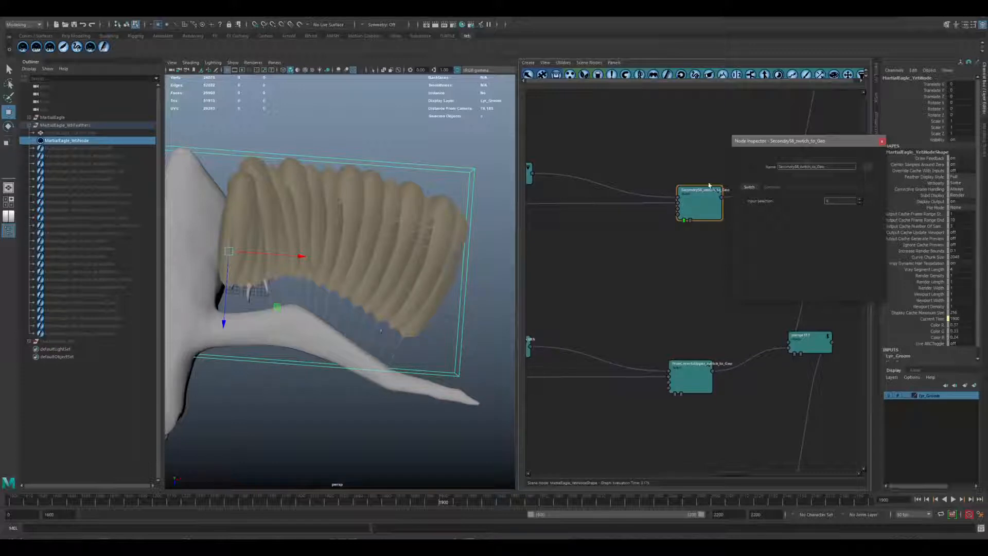
{"action": "left_click", "coordinate": [860, 203]}
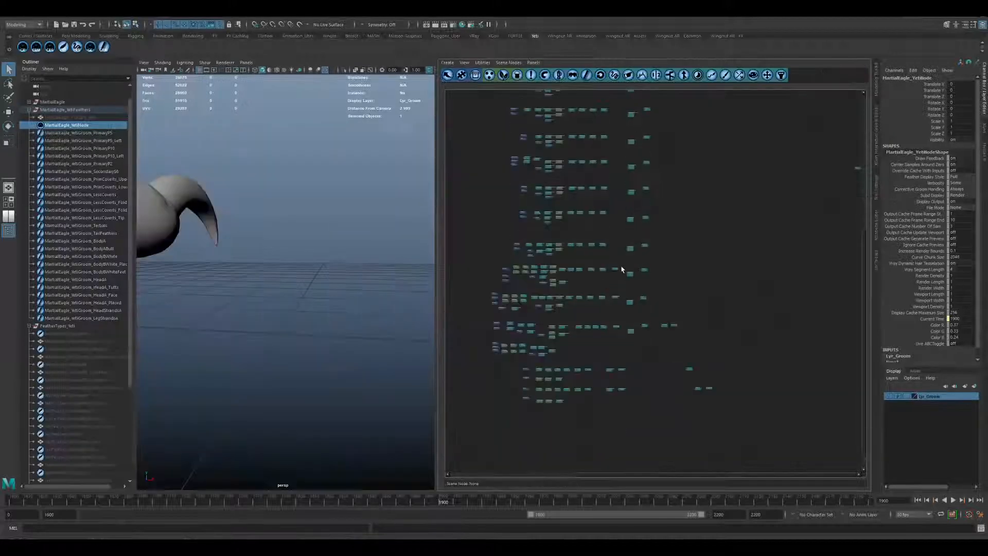
Follow the merged feather networks to the final merge node and the Eagle_ViewPortShader node, and review the overall graph.
{"action": "scroll", "coordinate": [622, 270], "scroll_direction": "up", "scroll_amount": 6}
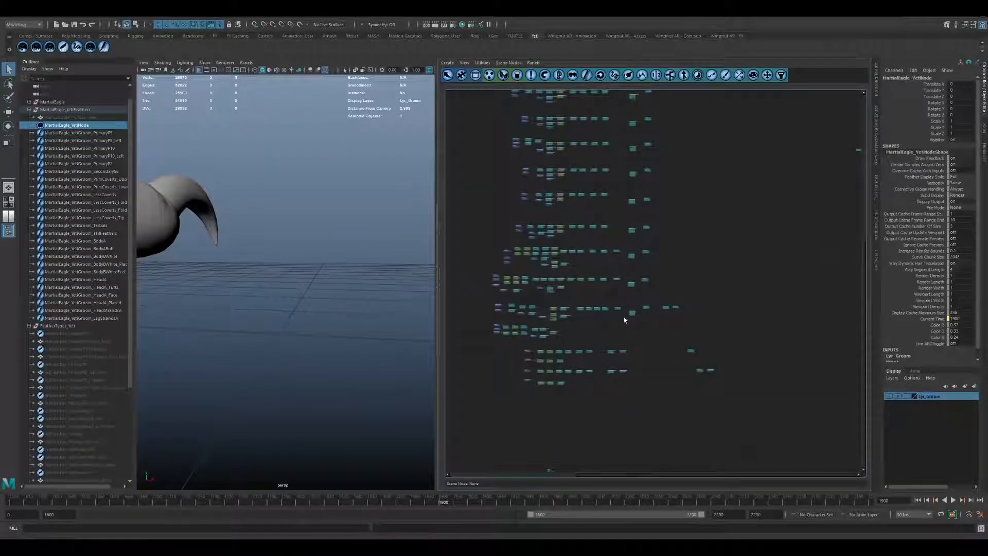
{"action": "middle_click_drag", "start_coordinate": [650, 241], "coordinate": [669, 126], "text": "alt"}
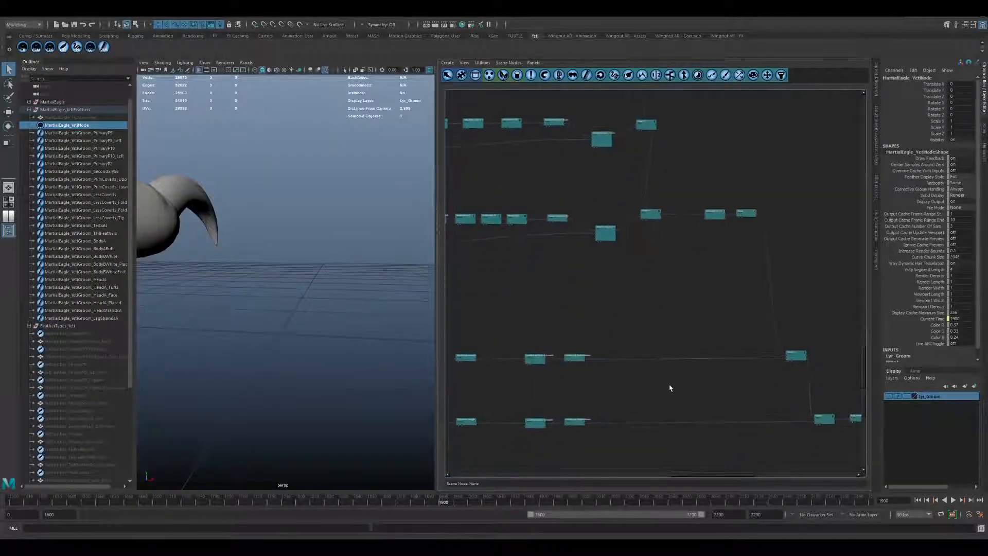
{"action": "middle_click_drag", "start_coordinate": [670, 388], "coordinate": [842, 274], "text": "alt"}
{"action": "middle_click_drag", "start_coordinate": [698, 279], "coordinate": [468, 289], "text": "alt"}
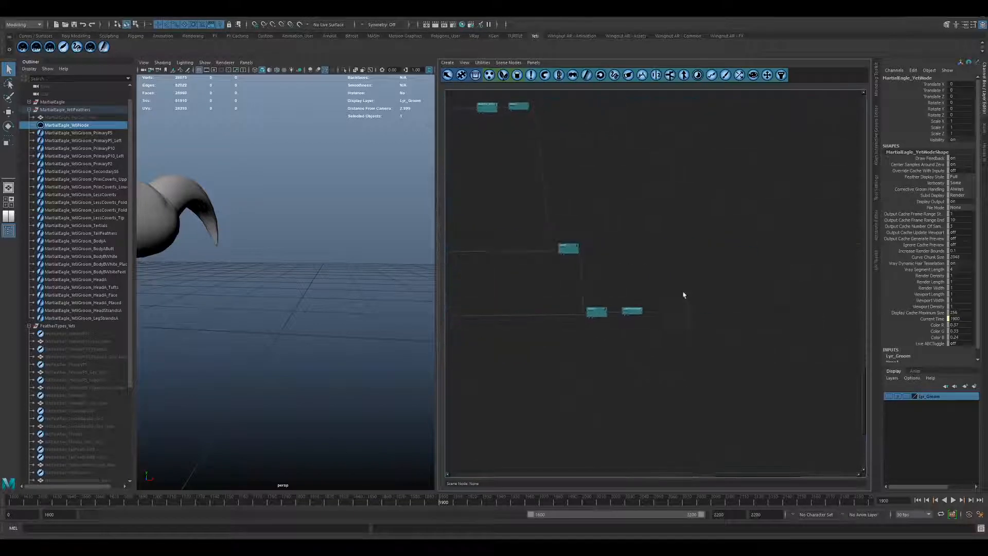
{"action": "scroll", "coordinate": [600, 326], "scroll_direction": "up", "scroll_amount": 2}
{"action": "left_click", "coordinate": [582, 323]}
{"action": "middle_click_drag", "start_coordinate": [591, 347], "coordinate": [621, 294], "text": "alt"}
{"action": "scroll", "coordinate": [592, 299], "scroll_direction": "up", "scroll_amount": 4}
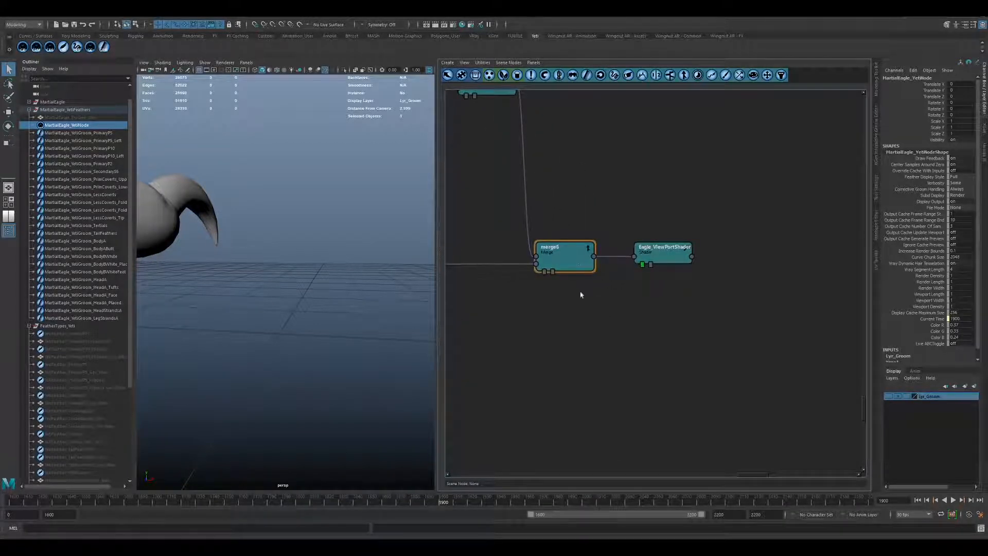
{"action": "scroll", "coordinate": [662, 319], "scroll_direction": "down", "scroll_amount": 8}
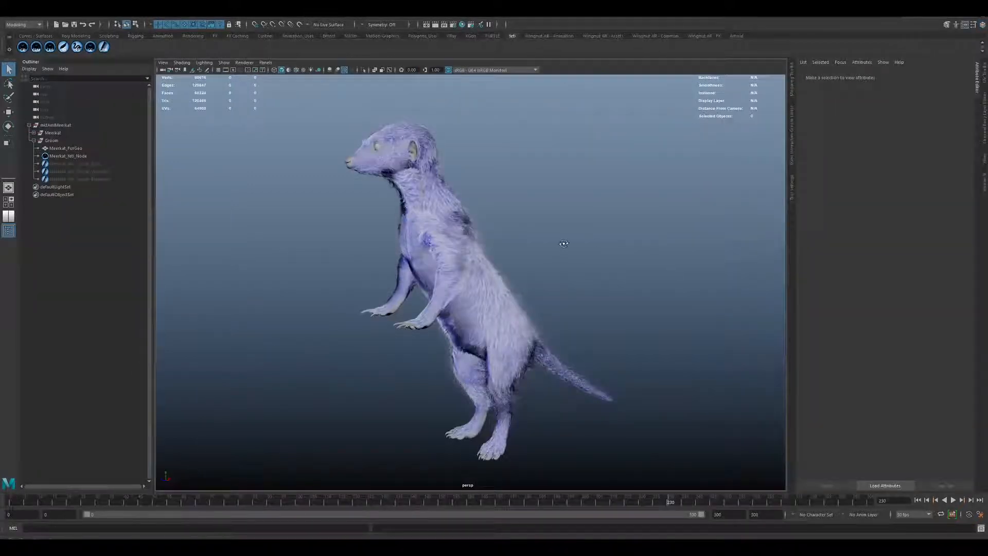
Examine the meerkat's fur groom from several angles around the body, neck and face.
{"action": "left_click_drag", "start_coordinate": [564, 243], "coordinate": [714, 244], "text": "alt"}
{"action": "middle_click_drag", "start_coordinate": [597, 198], "coordinate": [519, 261], "text": "alt"}
{"action": "right_click_drag", "start_coordinate": [520, 261], "coordinate": [724, 326], "text": "alt"}
{"action": "left_click_drag", "start_coordinate": [724, 326], "coordinate": [450, 275], "text": "alt"}
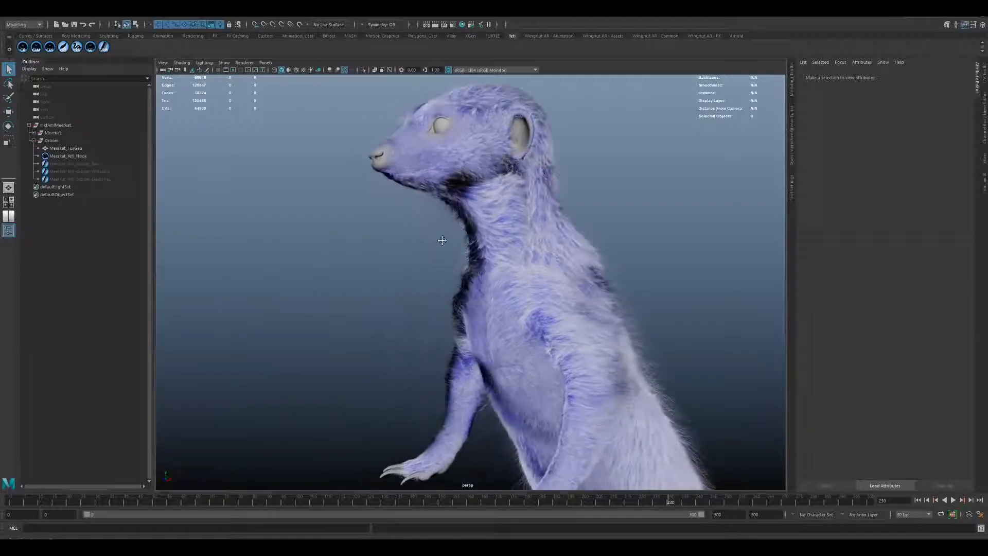
{"action": "middle_click_drag", "start_coordinate": [446, 242], "coordinate": [411, 342], "text": "alt"}
{"action": "right_click_drag", "start_coordinate": [411, 342], "coordinate": [556, 367], "text": "alt"}
{"action": "left_click_drag", "start_coordinate": [556, 367], "coordinate": [578, 360], "text": "alt"}
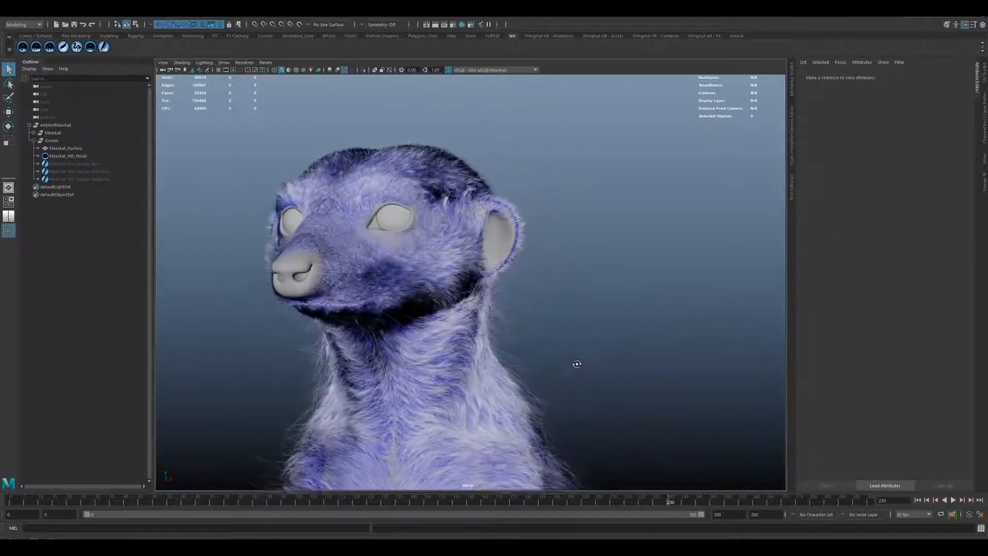
{"action": "middle_click_drag", "start_coordinate": [576, 373], "coordinate": [636, 375], "text": "alt"}
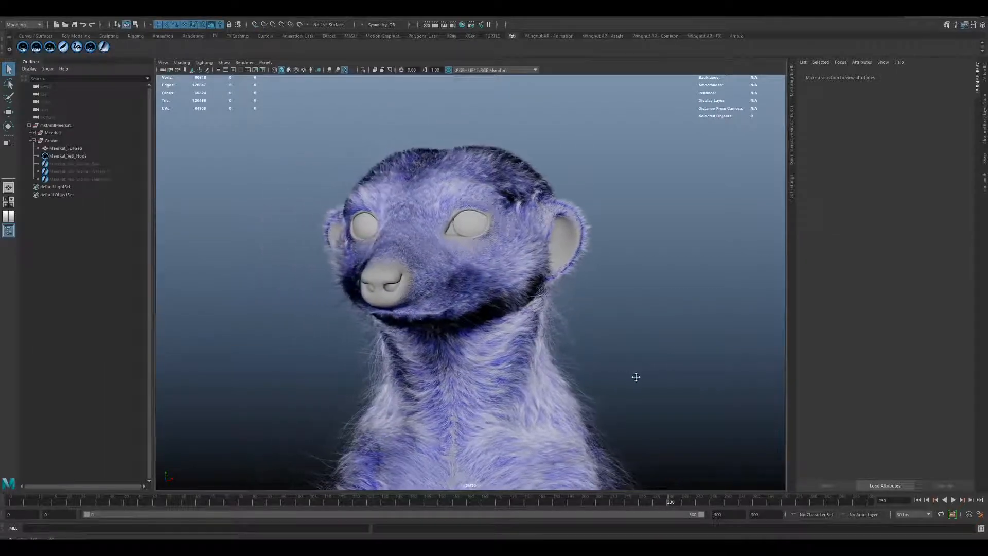
Export Meerkat_Yeti_Node as an Unreal Alembic over the existing MollyGroom.abc file in the Export folder.
{"action": "left_click", "coordinate": [382, 18]}
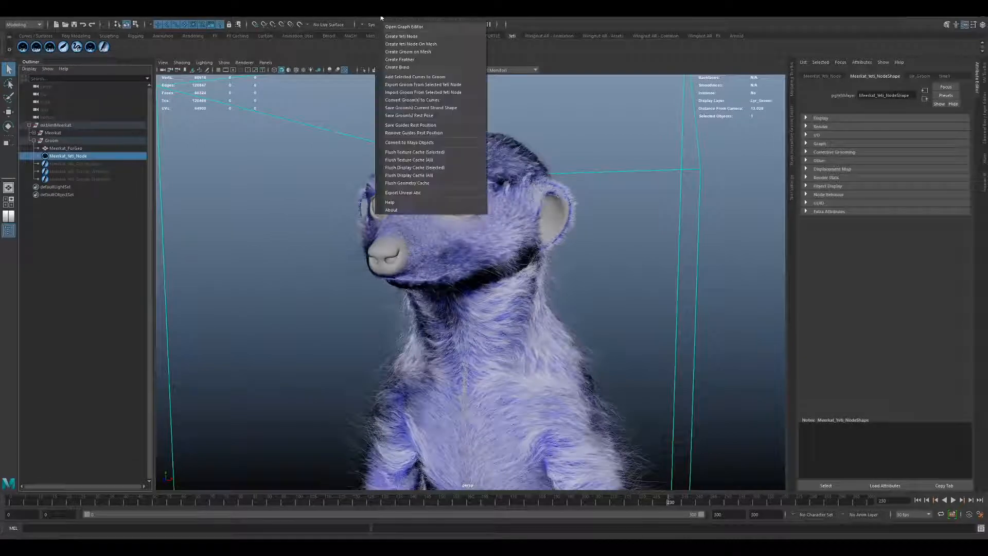
{"action": "left_click", "coordinate": [405, 193]}
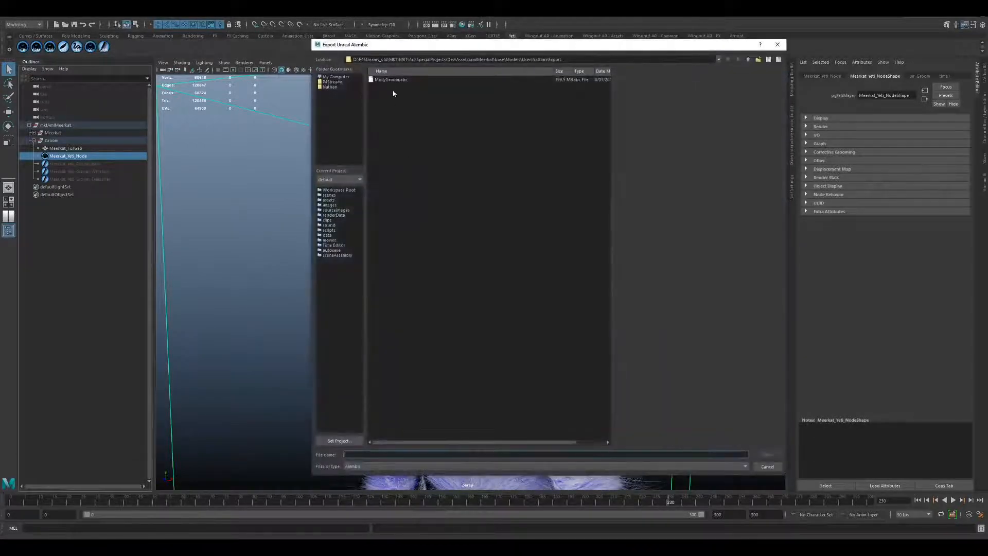
{"action": "left_click", "coordinate": [393, 80]}
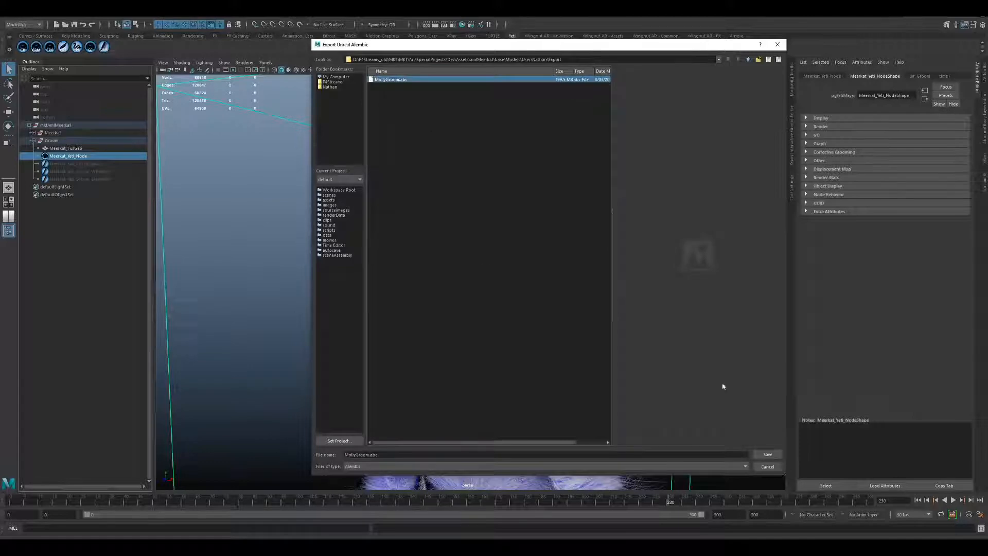
{"action": "left_click", "coordinate": [767, 455]}
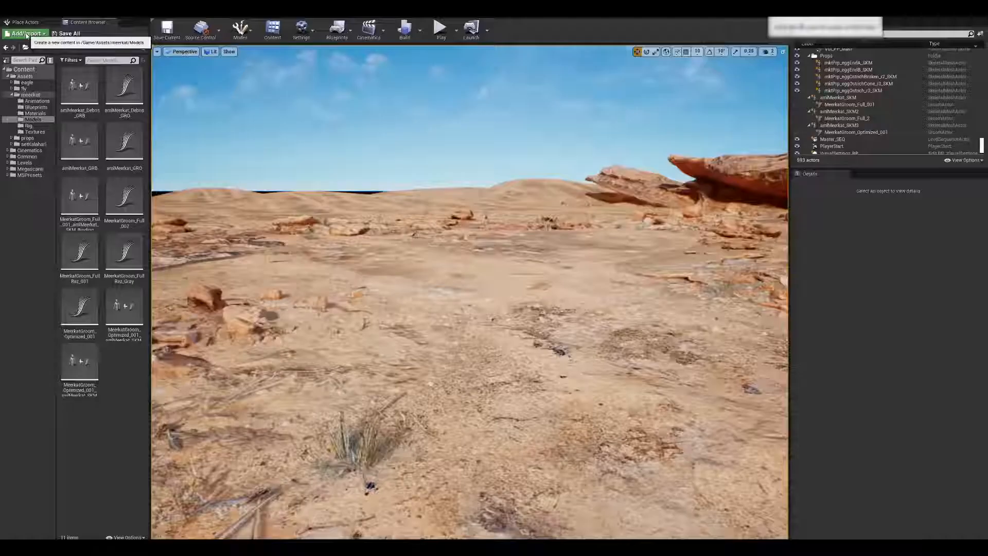
Switch to Unreal and import MollyGroom.abc into the meerkat Models folder with rotation X -90, Z 180 and scale X -1.
{"action": "left_click", "coordinate": [26, 33]}
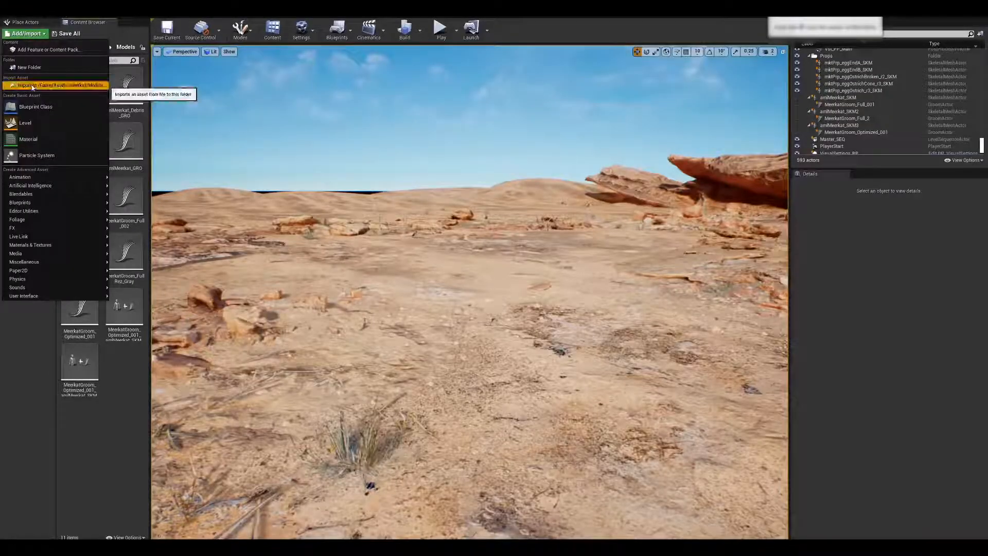
{"action": "left_click", "coordinate": [32, 86]}
{"action": "left_click", "coordinate": [253, 189]}
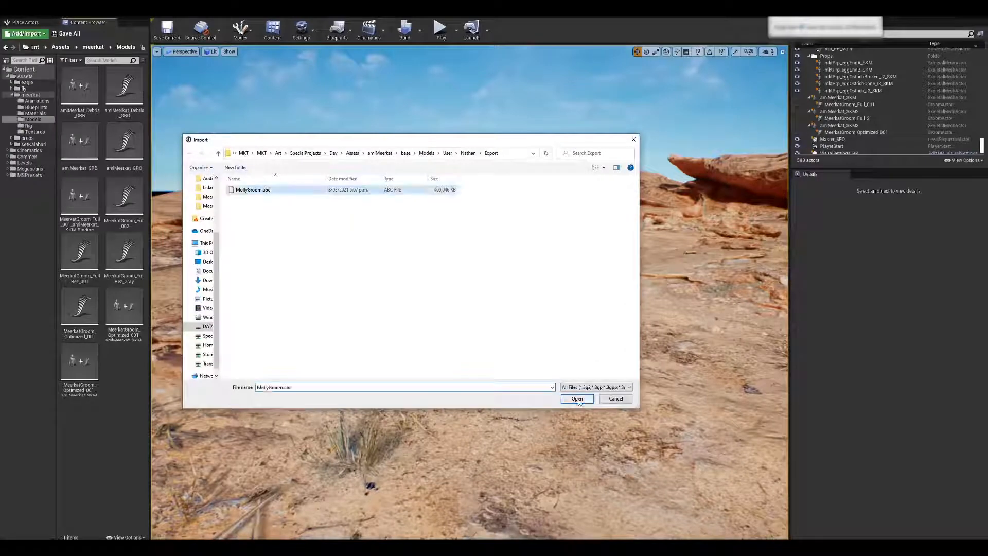
{"action": "left_click", "coordinate": [577, 399]}
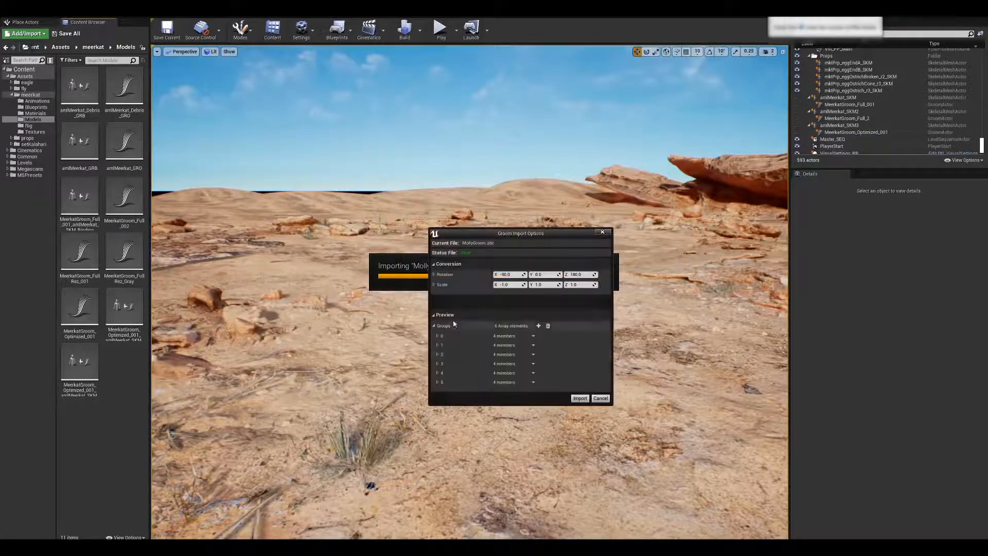
{"action": "left_click", "coordinate": [516, 275]}
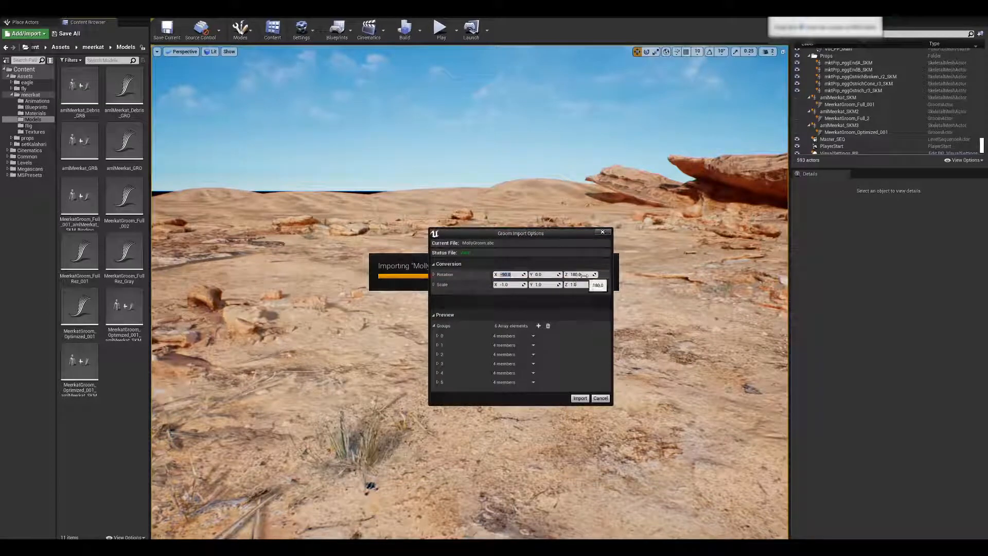
{"action": "left_click", "coordinate": [586, 274]}
{"action": "key", "text": "Tab"}
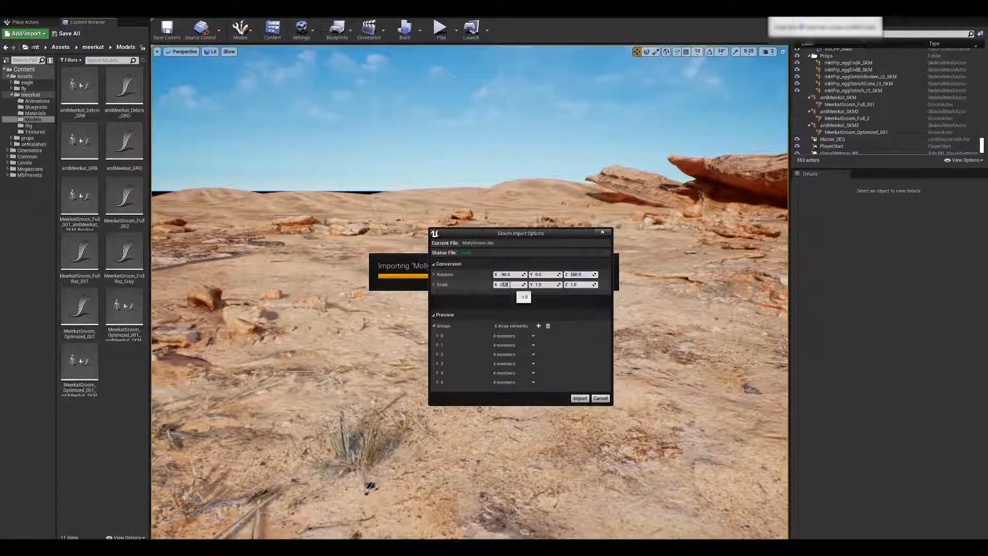
{"action": "left_click", "coordinate": [582, 399]}
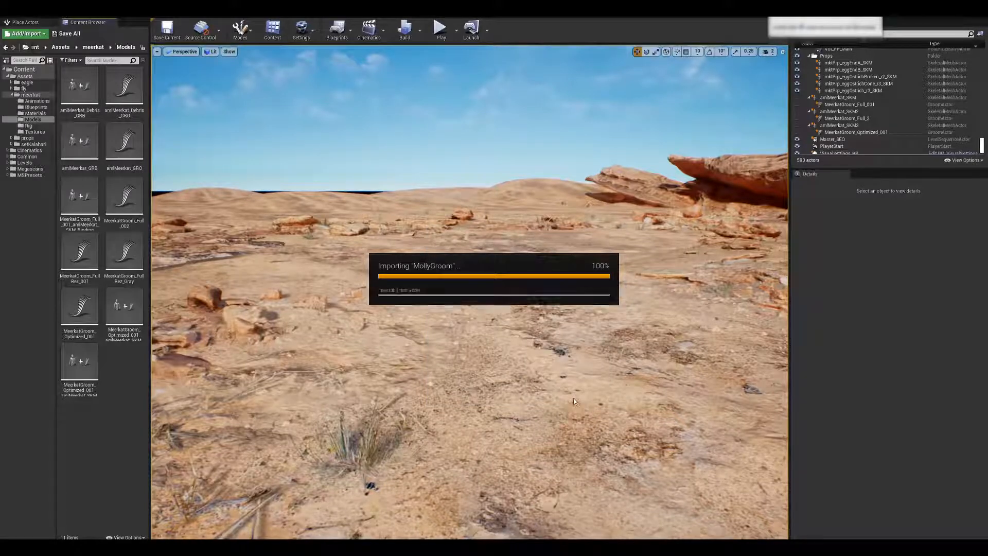
Place the imported MollyGroom asset in the desert level and look over its fur.
{"action": "left_click_drag", "start_coordinate": [124, 363], "coordinate": [478, 400]}
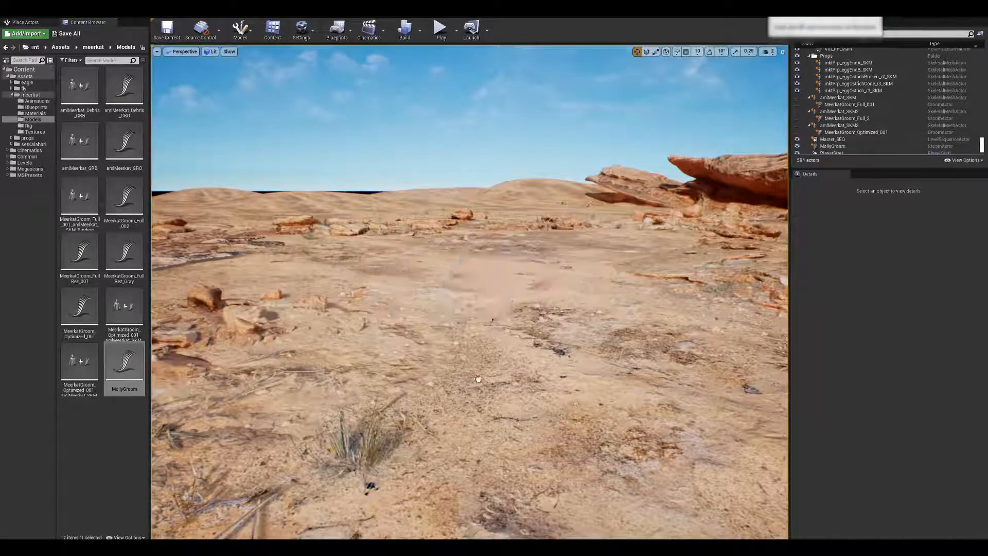
{"action": "left_click_drag", "start_coordinate": [553, 409], "coordinate": [554, 408]}
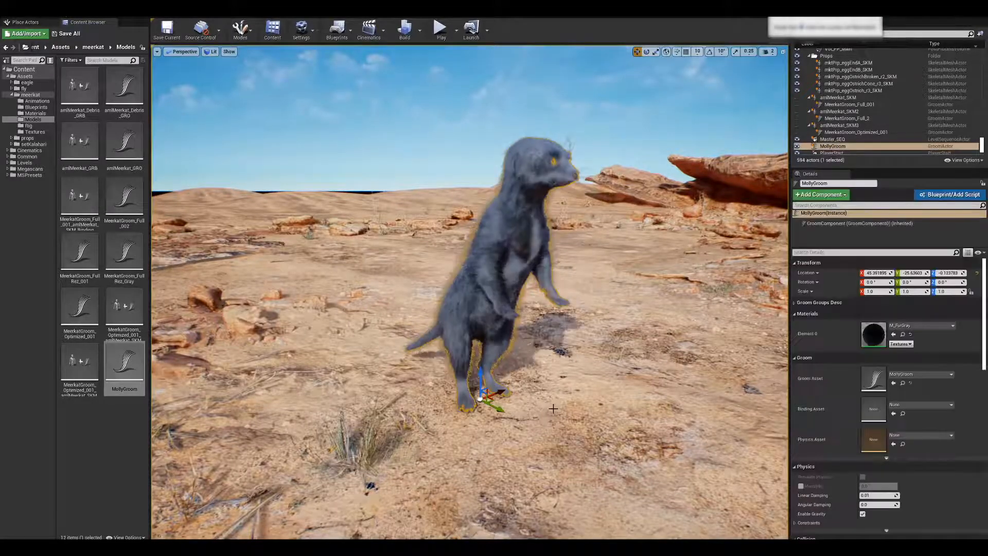
{"action": "right_click_drag", "start_coordinate": [559, 378], "coordinate": [560, 378]}
{"action": "key", "text": "Escape"}
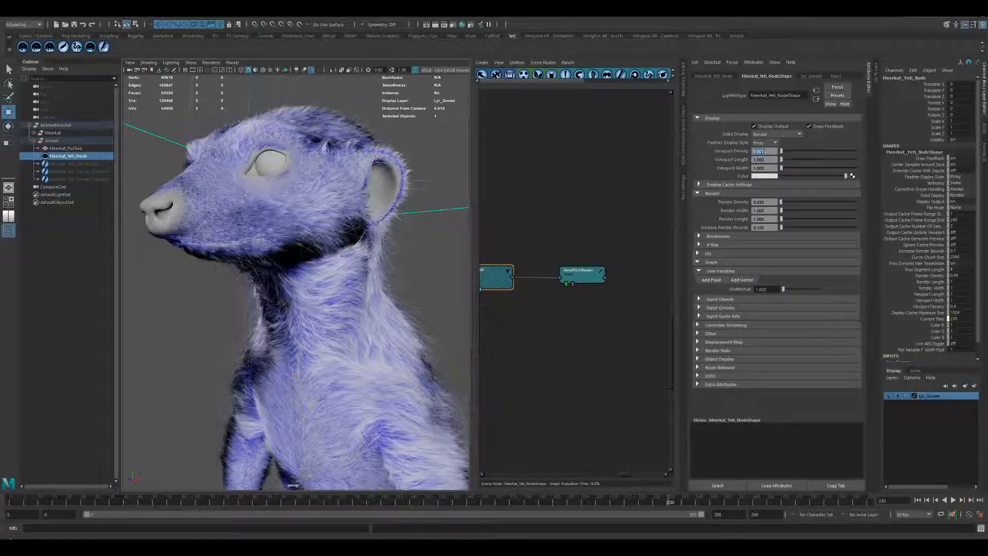
Switch to Maya and try progressively lower viewport densities on Meerkat_Yeti_Node, including 0.6, 0.5 and 0.1.
{"action": "key", "text": "Return"}
{"action": "type", "text": "0.6"}
{"action": "key", "text": "Return"}
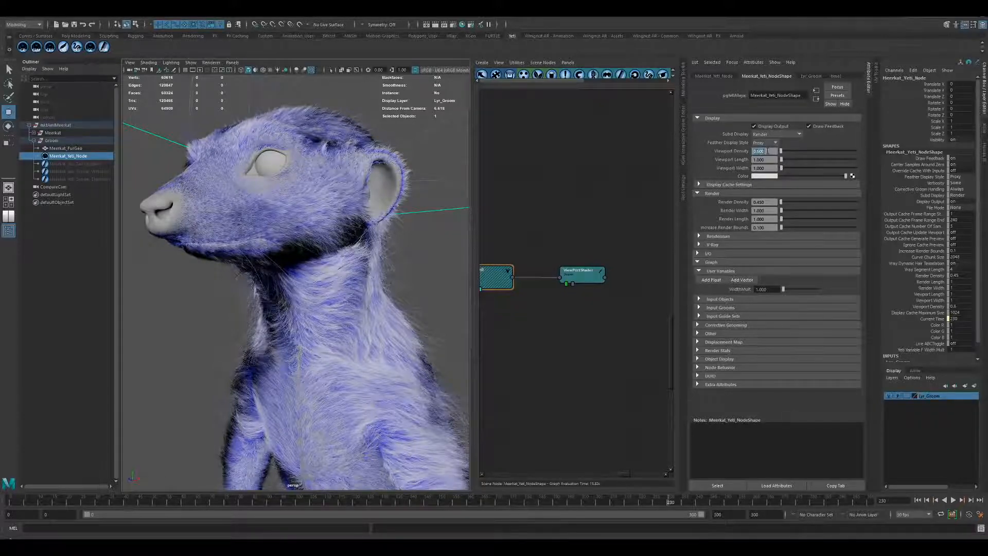
{"action": "type", "text": "0.5"}
{"action": "key", "text": "Return"}
{"action": "left_click", "coordinate": [760, 151]}
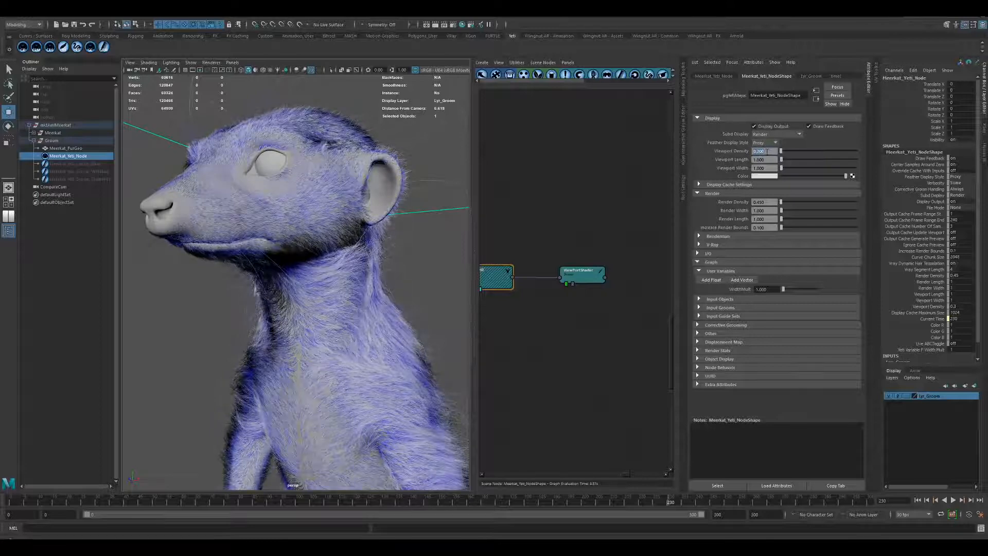
{"action": "type", "text": "0.1"}
{"action": "key", "text": "Return"}
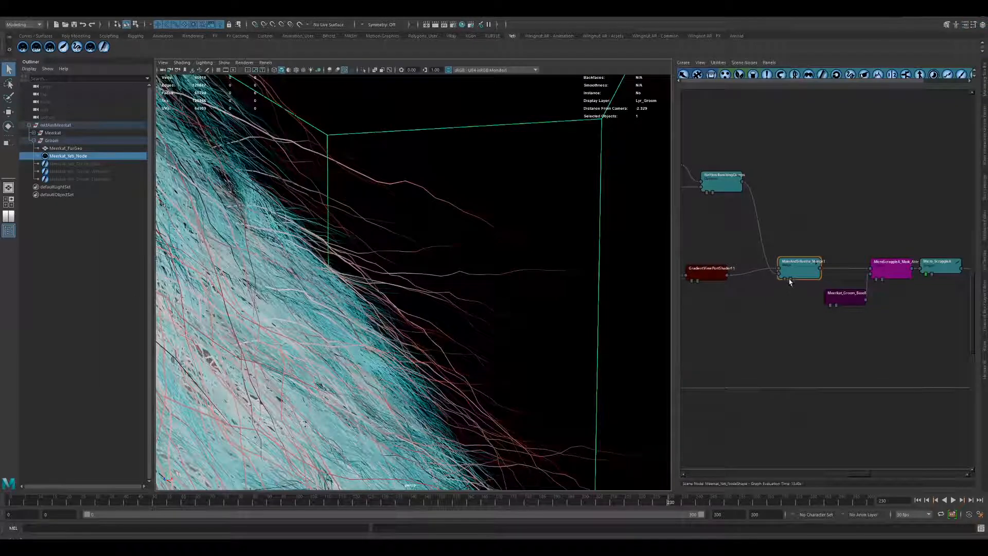
Bypass the silhouette merge node to isolate the silhouette hairs, and locate the red SiluetteFur node chain in the graph.
{"action": "left_click", "coordinate": [791, 281]}
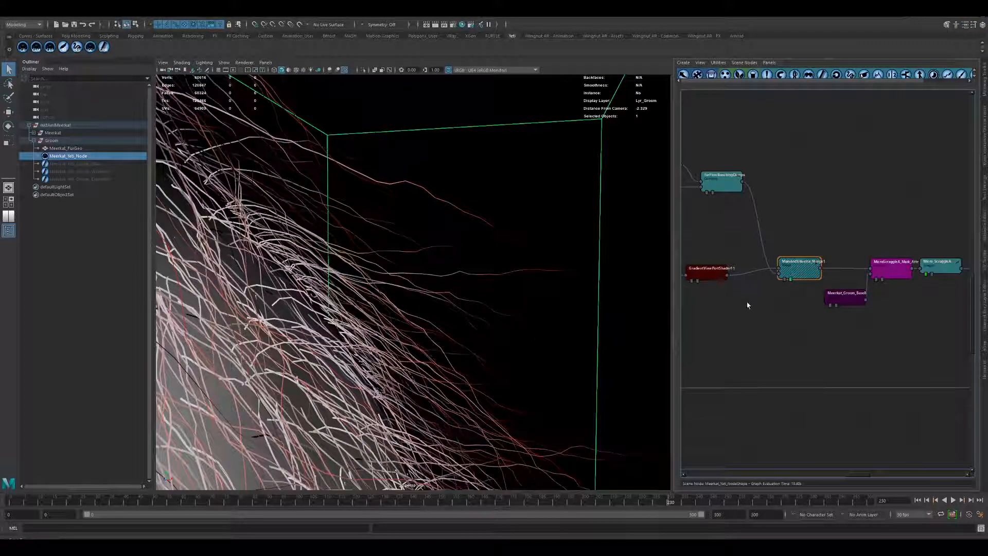
{"action": "scroll", "coordinate": [748, 305], "scroll_direction": "down", "scroll_amount": 10}
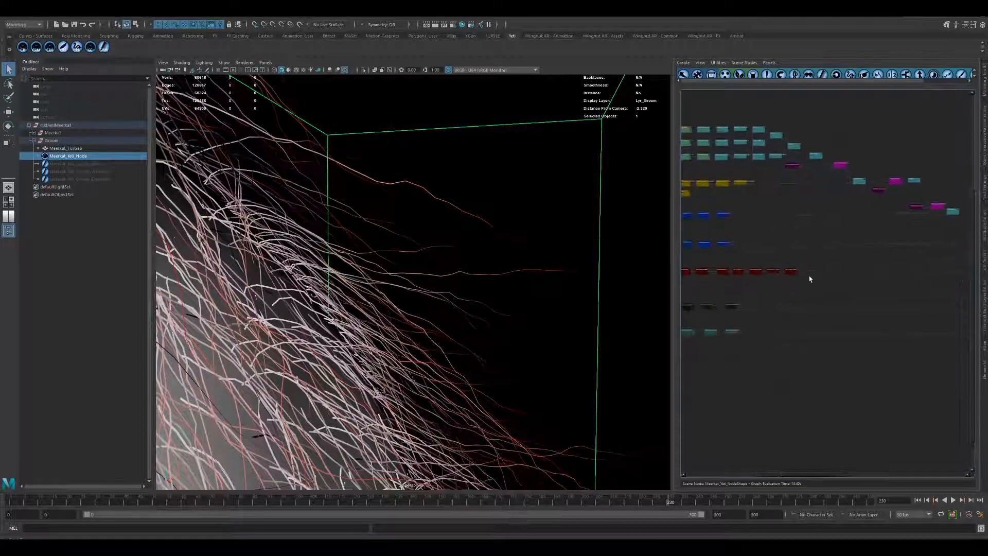
{"action": "scroll", "coordinate": [783, 268], "scroll_direction": "up", "scroll_amount": 8}
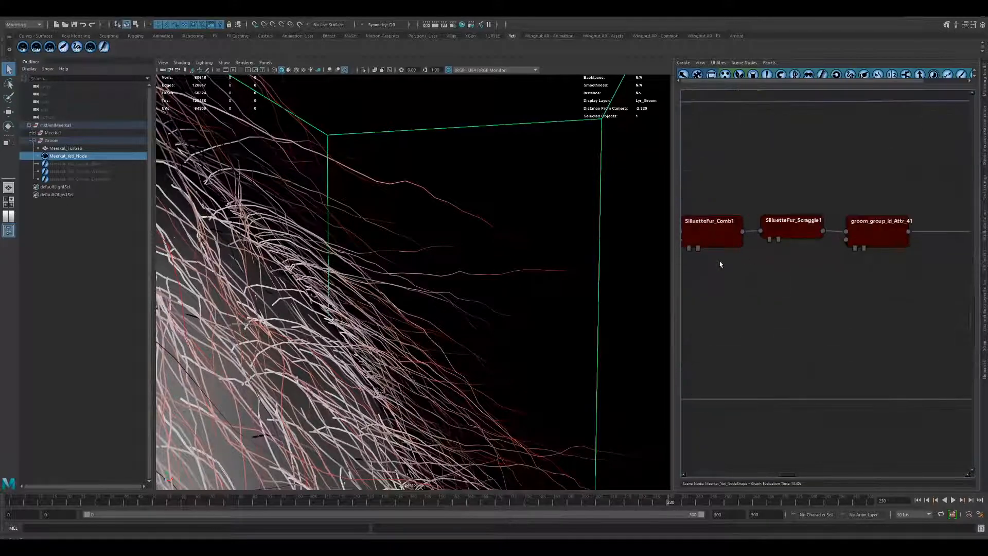
{"action": "middle_click_drag", "start_coordinate": [721, 265], "coordinate": [875, 285]}
{"action": "middle_click_drag", "start_coordinate": [739, 288], "coordinate": [798, 313]}
Increase the segment length in the geometry settings of the SiluetteFur_Grow1 node.
{"action": "double_click", "coordinate": [765, 276]}
{"action": "left_click_drag", "start_coordinate": [120, 77], "coordinate": [666, 168]}
{"action": "left_click", "coordinate": [671, 209]}
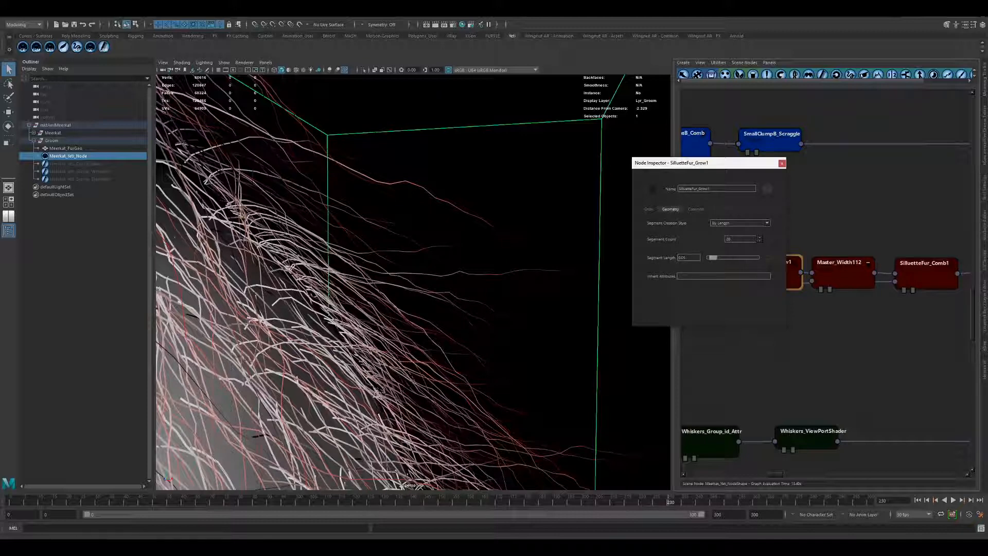
{"action": "left_click_drag", "start_coordinate": [681, 258], "coordinate": [692, 258]}
{"action": "key", "text": "Return"}
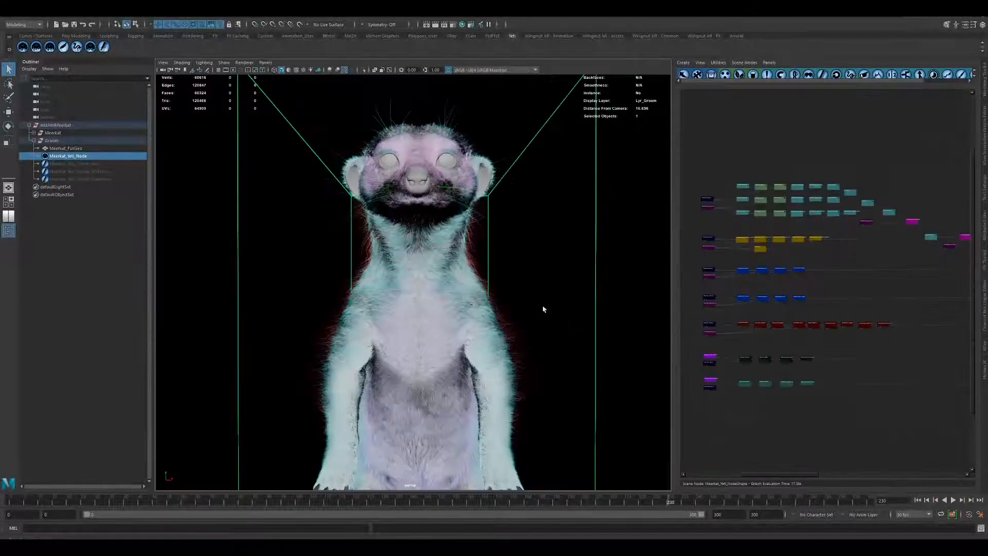
Examine the colour-coded fur layers along the neck and shoulder silhouette and over the whole meerkat.
{"action": "scroll", "coordinate": [543, 307], "scroll_direction": "up", "scroll_amount": 5}
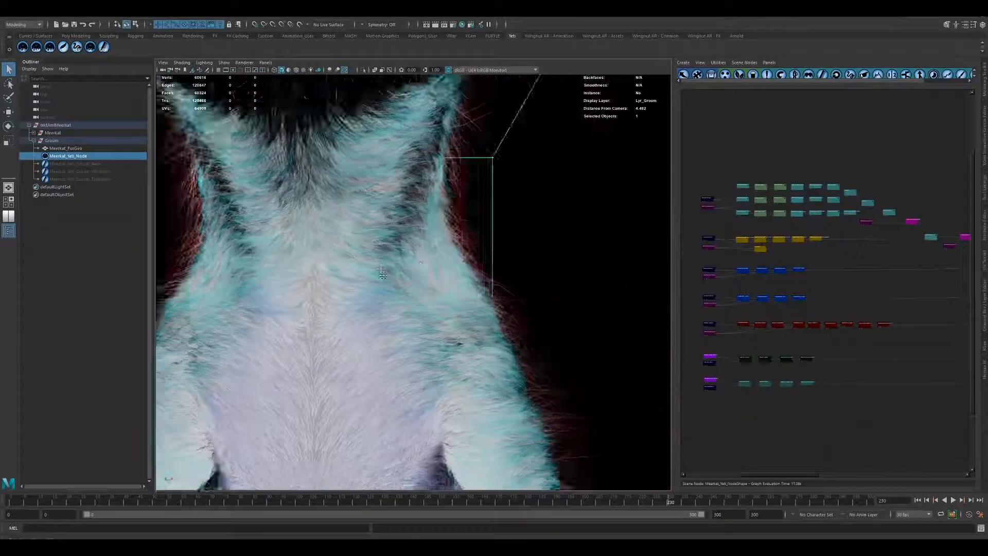
{"action": "scroll", "coordinate": [383, 276], "scroll_direction": "up", "scroll_amount": 6}
{"action": "scroll", "coordinate": [483, 319], "scroll_direction": "up", "scroll_amount": 3}
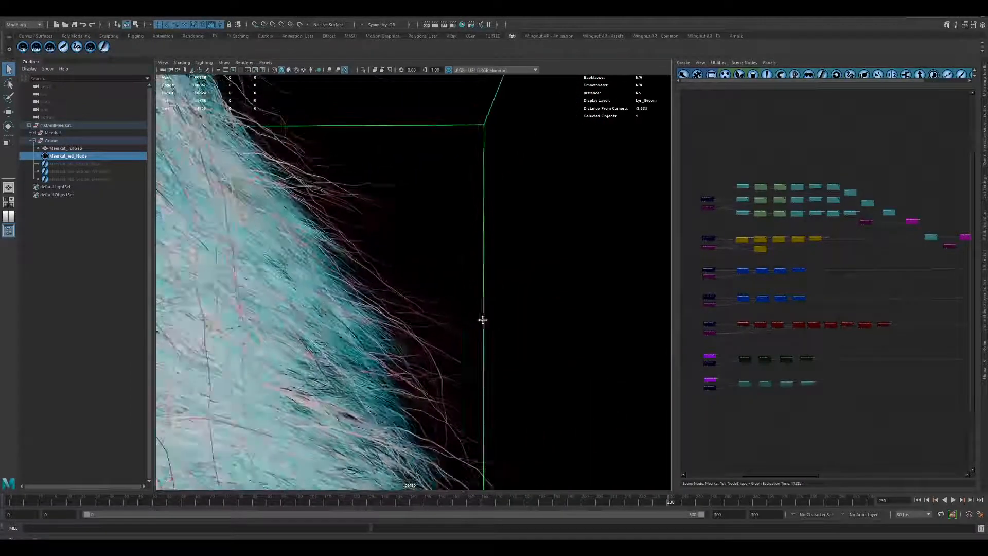
{"action": "scroll", "coordinate": [483, 319], "scroll_direction": "down", "scroll_amount": 2}
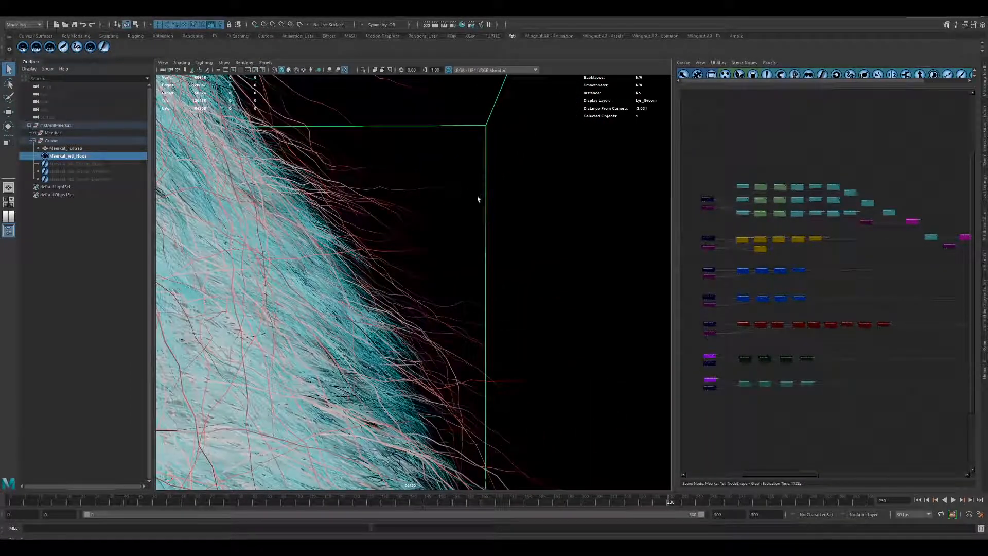
{"action": "right_click_drag", "start_coordinate": [569, 331], "coordinate": [477, 310], "text": "alt"}
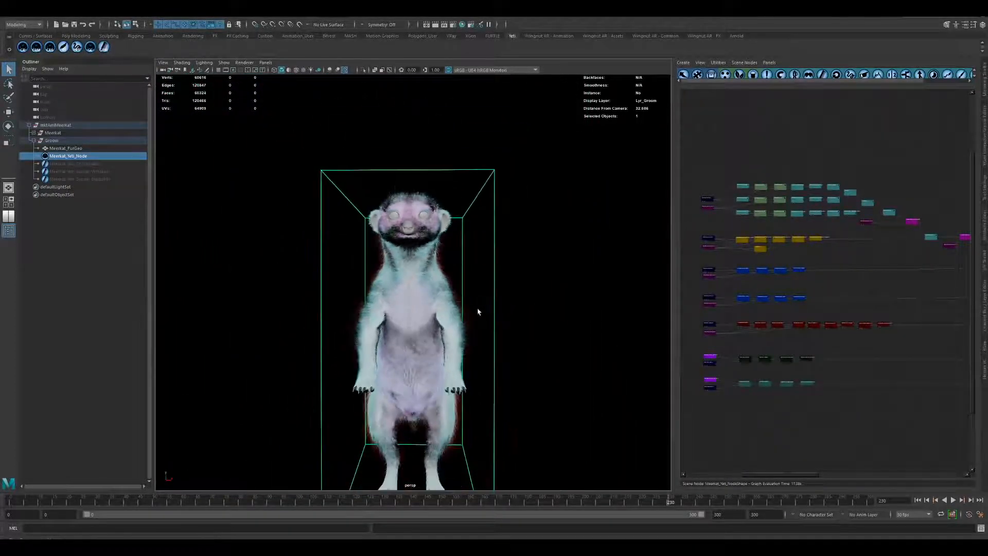
{"action": "mouse_move", "coordinate": [477, 310]}
{"action": "middle_mouse_down", "text": "alt"}
{"action": "mouse_move", "coordinate": [474, 235]}
{"action": "mouse_move", "coordinate": [480, 320]}
{"action": "middle_mouse_up", "text": "alt"}
{"action": "right_click_drag", "start_coordinate": [479, 320], "coordinate": [587, 370], "text": "alt"}
{"action": "middle_click_drag", "start_coordinate": [587, 370], "coordinate": [573, 347], "text": "alt"}
{"action": "right_click_drag", "start_coordinate": [573, 347], "coordinate": [575, 348], "text": "alt"}
{"action": "left_click_drag", "start_coordinate": [576, 351], "coordinate": [552, 345], "text": "alt"}
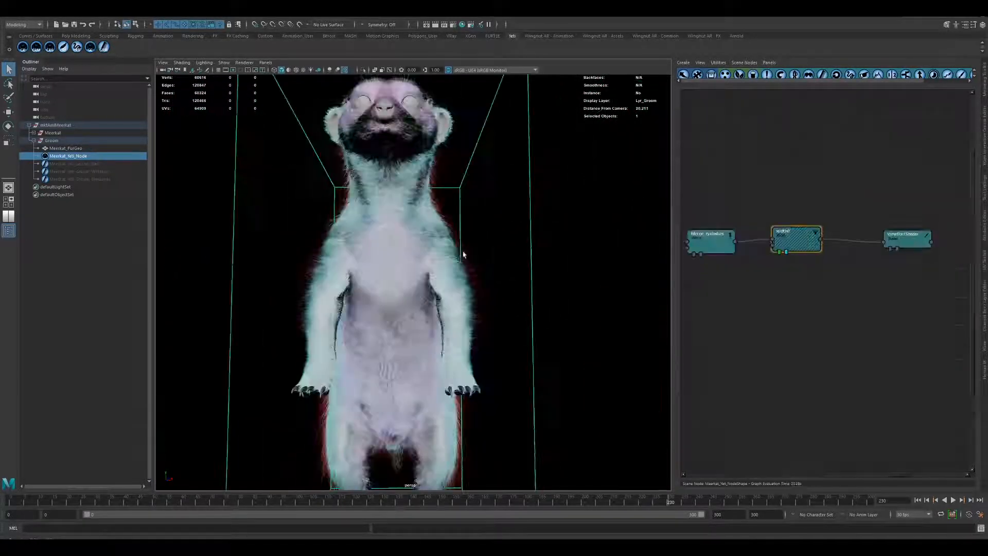
{"action": "middle_click_drag", "start_coordinate": [463, 254], "coordinate": [476, 319], "text": "alt"}
{"action": "right_click_drag", "start_coordinate": [476, 318], "coordinate": [617, 355], "text": "alt"}
{"action": "left_click_drag", "start_coordinate": [468, 246], "coordinate": [387, 249], "text": "alt"}
{"action": "middle_click_drag", "start_coordinate": [387, 304], "coordinate": [375, 247], "text": "alt"}
{"action": "right_click_drag", "start_coordinate": [376, 248], "coordinate": [438, 264], "text": "alt"}
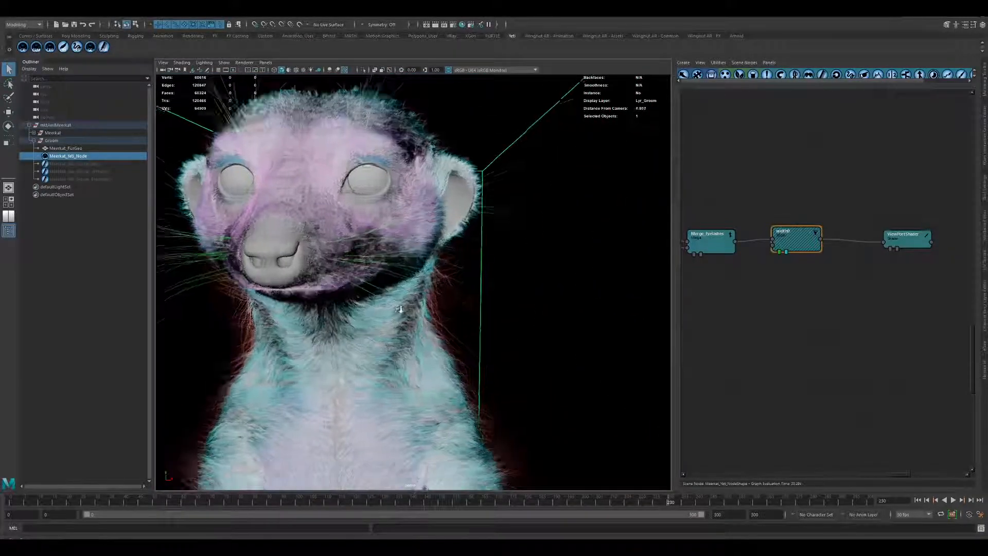
Inspect the fur and whiskers on the meerkat's face and the long silhouette hairs along its body.
{"action": "right_click_drag", "start_coordinate": [400, 309], "coordinate": [443, 314], "text": "alt"}
{"action": "left_click_drag", "start_coordinate": [311, 232], "coordinate": [345, 253], "text": "alt"}
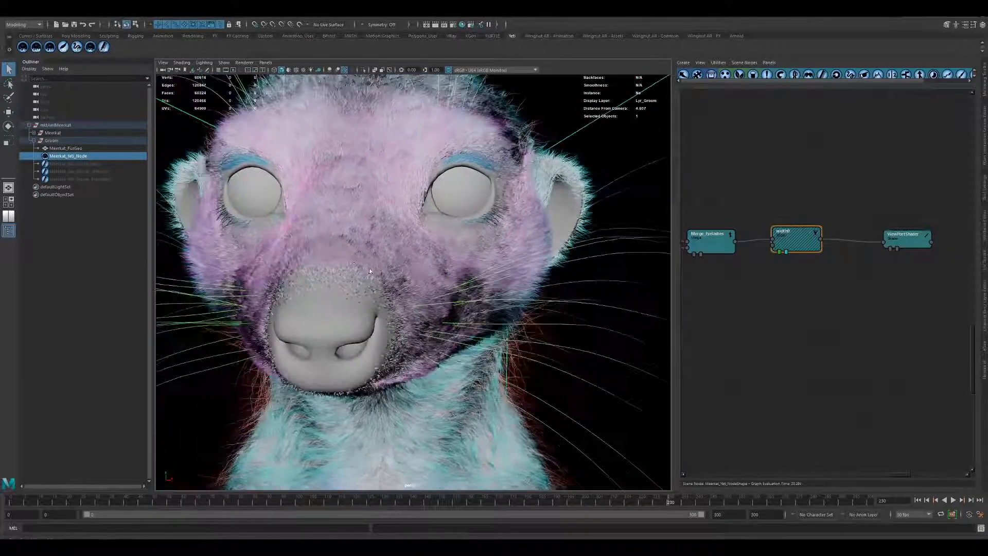
{"action": "right_click_drag", "start_coordinate": [346, 273], "coordinate": [411, 299], "text": "alt"}
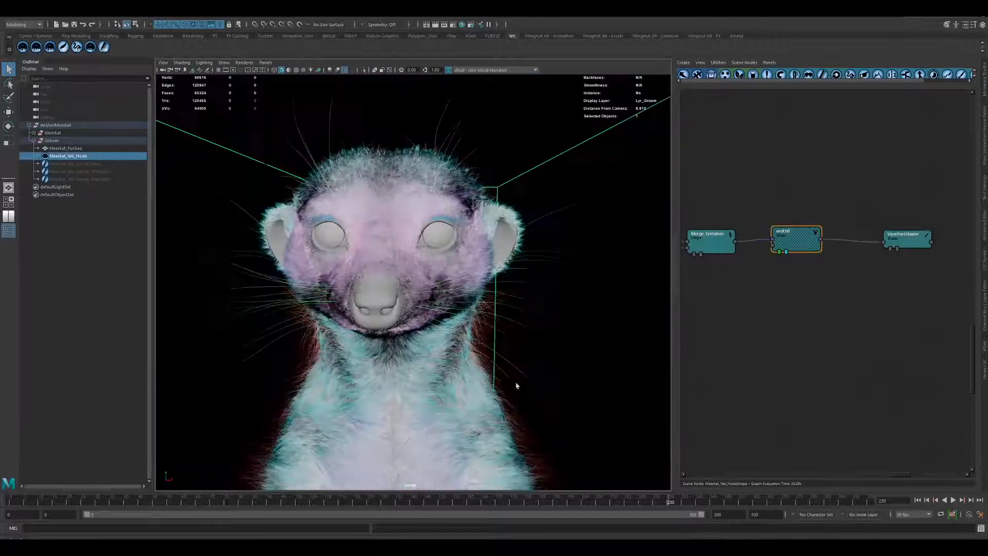
{"action": "middle_click_drag", "start_coordinate": [516, 386], "coordinate": [452, 218], "text": "alt"}
{"action": "right_click_drag", "start_coordinate": [452, 218], "coordinate": [610, 330], "text": "alt"}
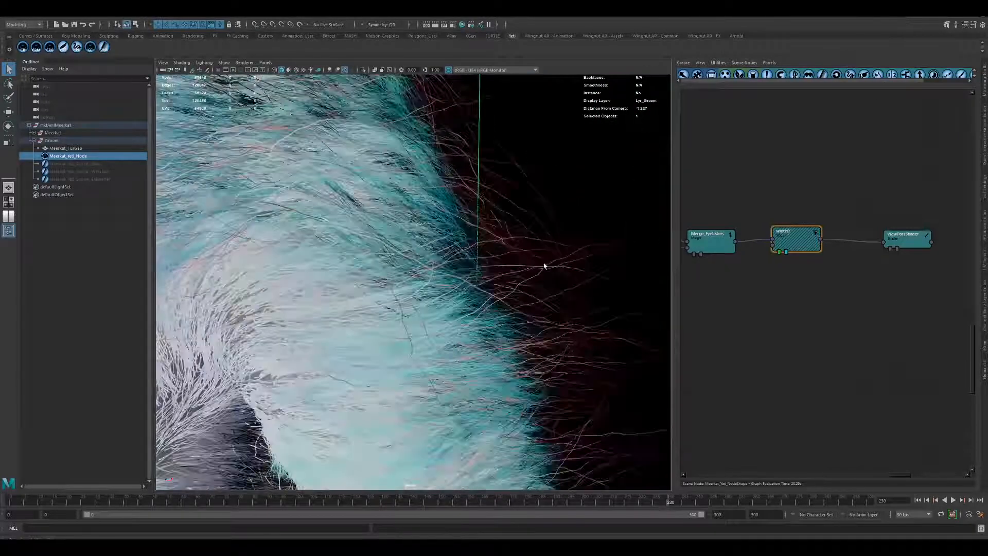
{"action": "middle_click_drag", "start_coordinate": [545, 267], "coordinate": [472, 270], "text": "alt"}
{"action": "right_click_drag", "start_coordinate": [309, 265], "coordinate": [350, 276], "text": "alt"}
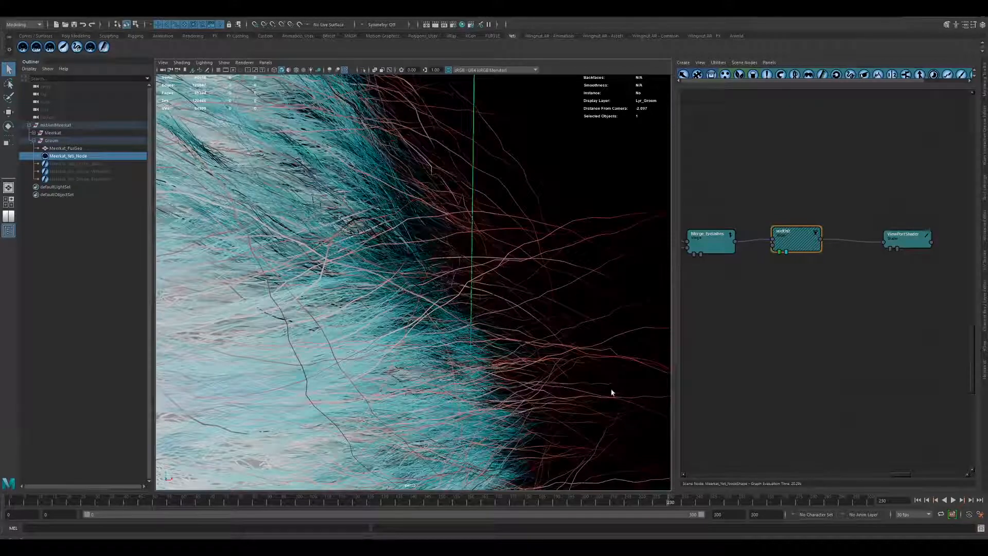
{"action": "right_click_drag", "start_coordinate": [609, 386], "coordinate": [283, 304], "text": "alt"}
{"action": "middle_click_drag", "start_coordinate": [295, 303], "coordinate": [386, 349], "text": "alt"}
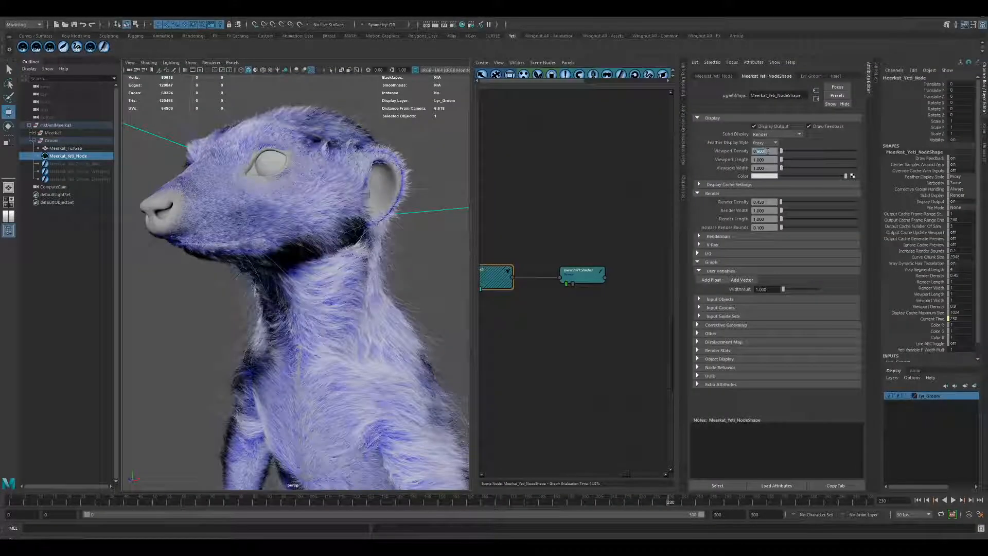
Lower the viewport density of Meerkat_Yeti_Node to 0.7 and further to 0.6.
{"action": "double_click", "coordinate": [765, 152]}
{"action": "type", "text": "0.7"}
{"action": "key", "text": "Return"}
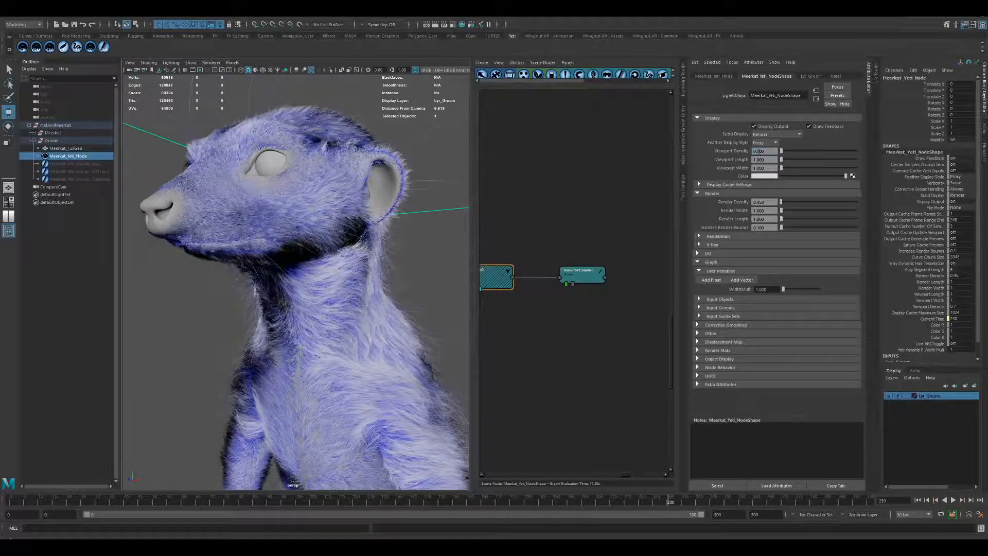
{"action": "type", "text": "0.6"}
{"action": "key", "text": "Return"}
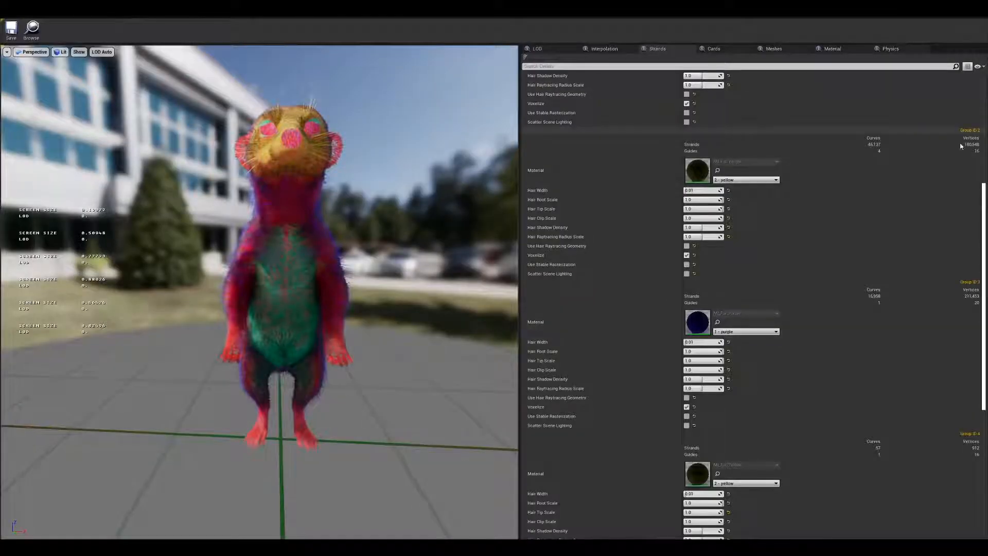
Switch to Unreal and review the meerkat groom's strand settings per hair group and the hair material's timed pigmentation graph.
{"action": "left_click_drag", "start_coordinate": [984, 284], "coordinate": [969, 162]}
{"action": "mouse_move", "coordinate": [348, 296]}
{"action": "left_mouse_down"}
{"action": "mouse_move", "coordinate": [517, 289]}
{"action": "mouse_move", "coordinate": [337, 290]}
{"action": "left_mouse_up"}
{"action": "scroll", "coordinate": [338, 290], "scroll_direction": "up", "scroll_amount": 10}
{"action": "scroll", "coordinate": [338, 290], "scroll_direction": "down", "scroll_amount": 10}
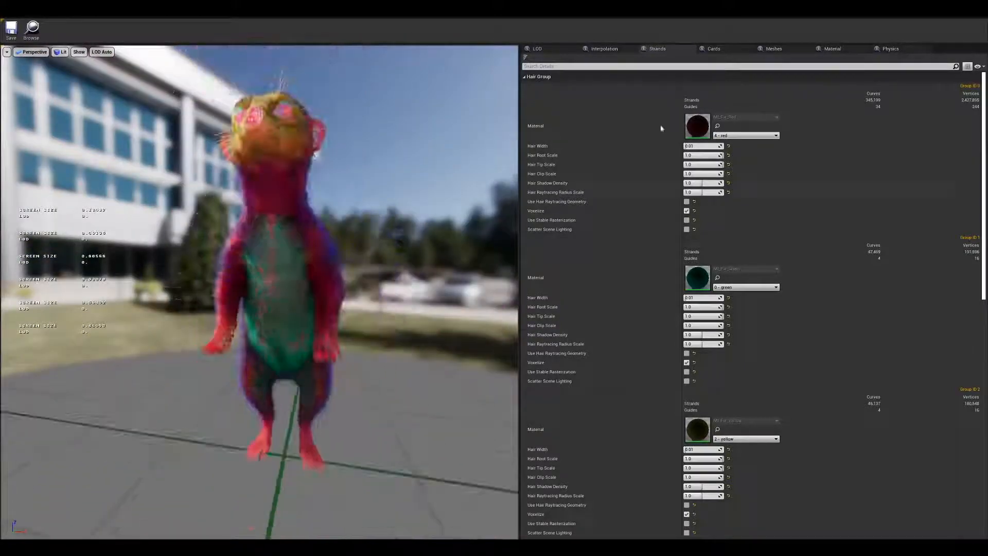
{"action": "left_click", "coordinate": [822, 51]}
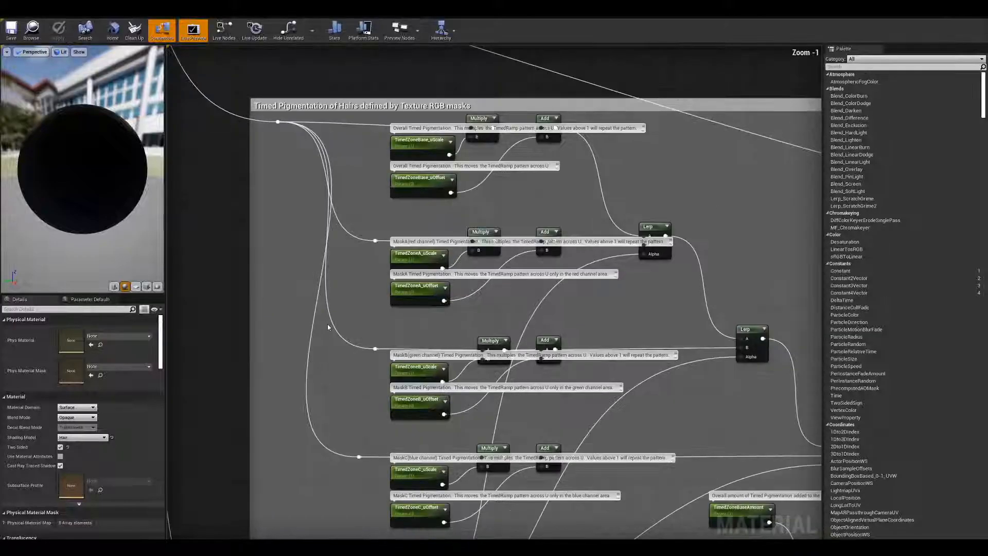
{"action": "right_click_drag", "start_coordinate": [630, 391], "coordinate": [296, 296]}
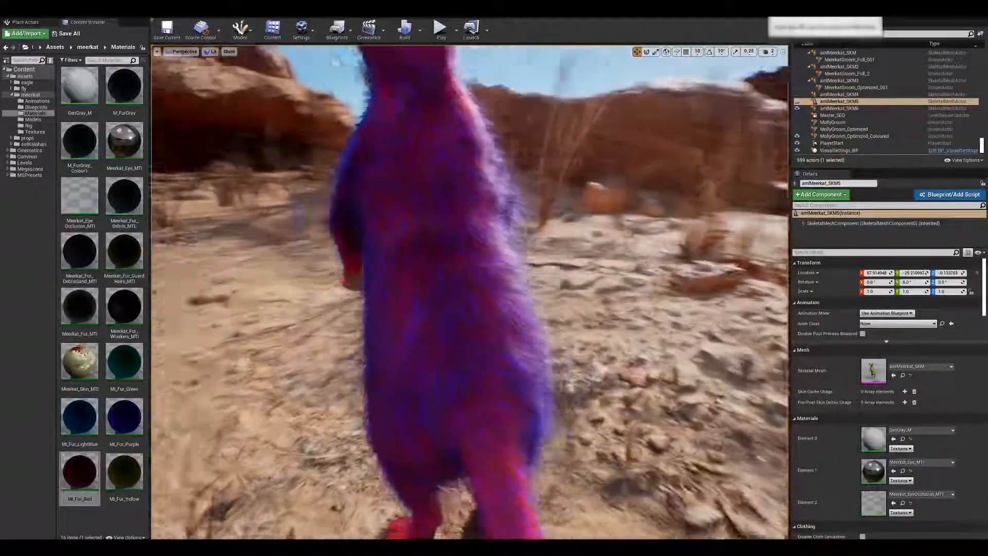
Examine the colour-coded fur layers on the whole meerkat from its back round to its front.
{"action": "scroll", "coordinate": [526, 303], "scroll_direction": "down", "scroll_amount": 4}
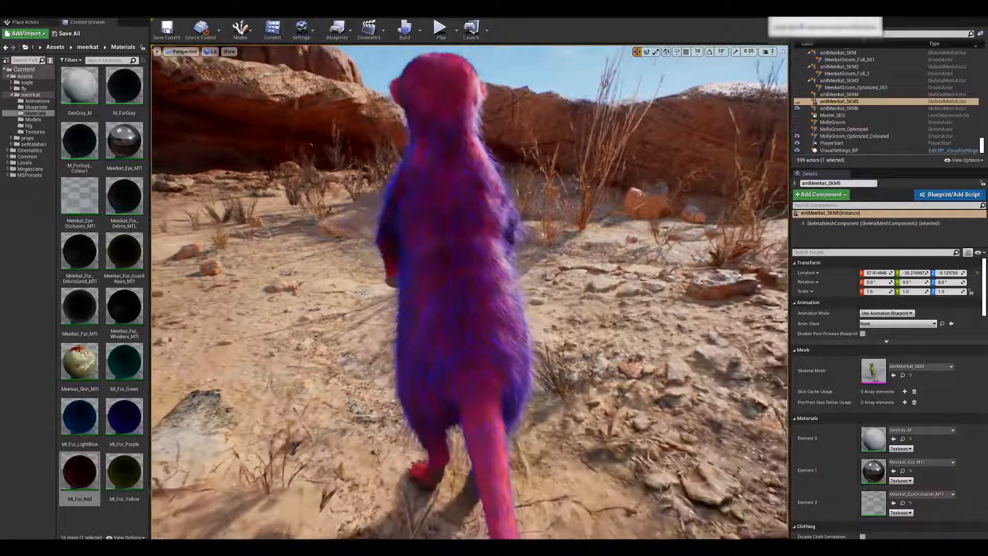
{"action": "left_click_drag", "start_coordinate": [527, 303], "coordinate": [782, 265], "text": "alt"}
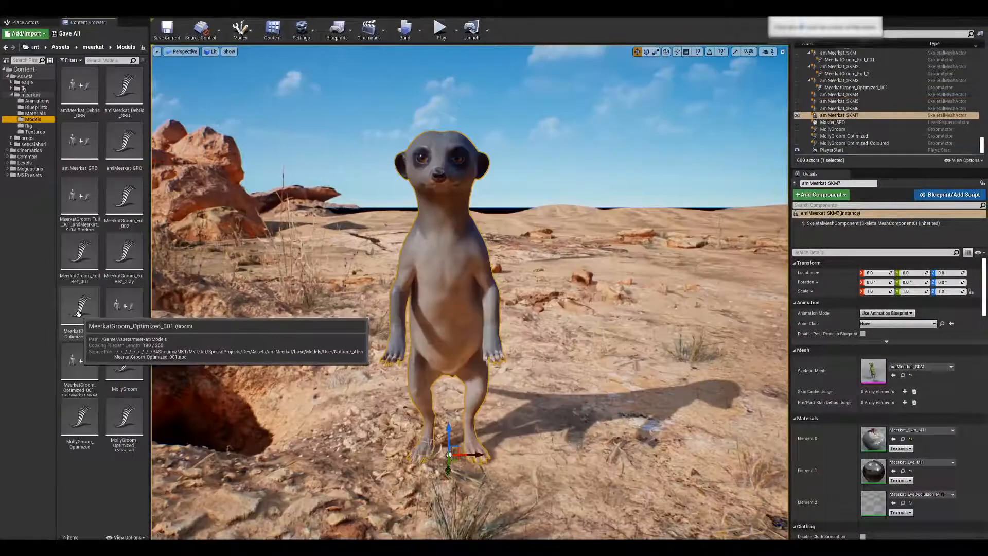
Place the MeerkatGroom_Optimized_001 groom in the level and reset its location to the origin, over the bare meerkat.
{"action": "left_click", "coordinate": [79, 304]}
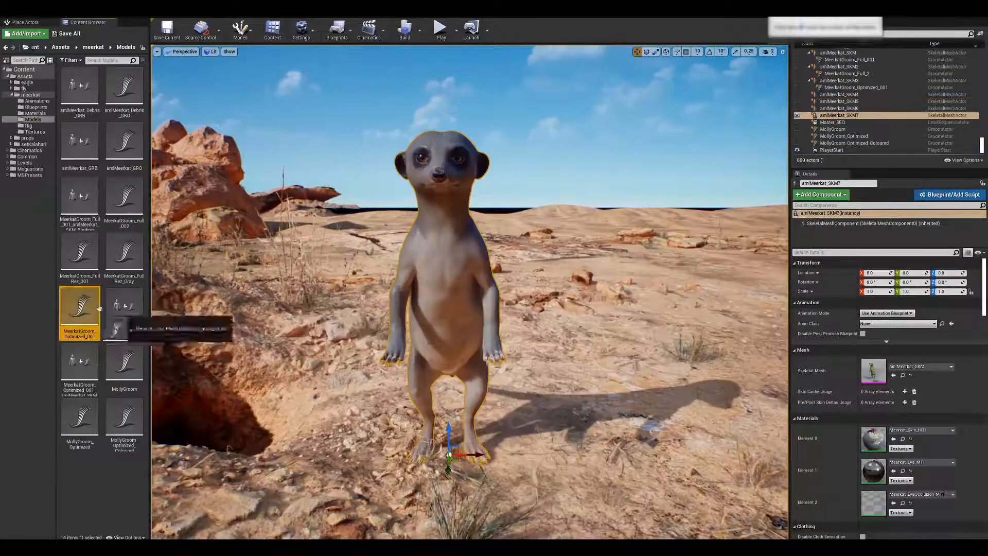
{"action": "left_click_drag", "start_coordinate": [79, 304], "coordinate": [544, 432]}
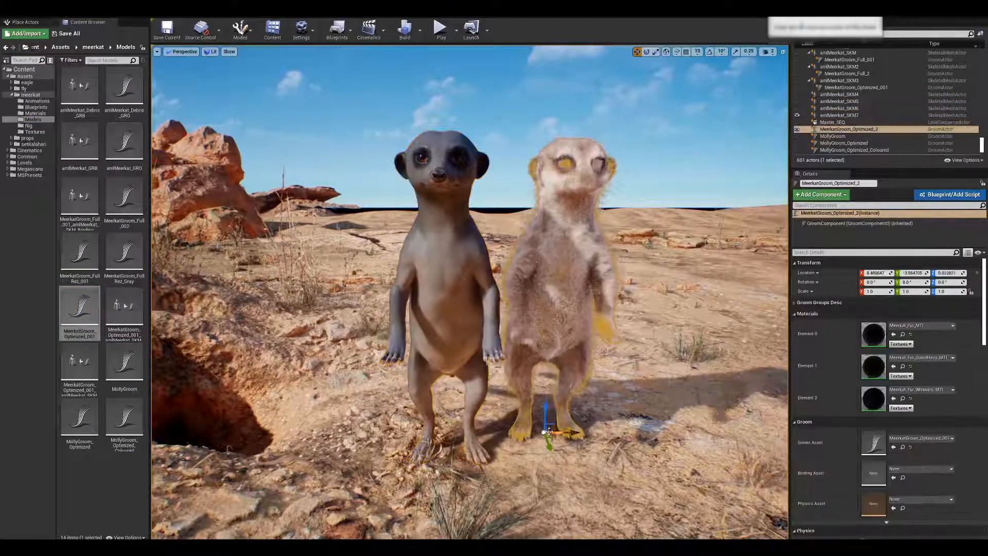
{"action": "left_click", "coordinate": [978, 273]}
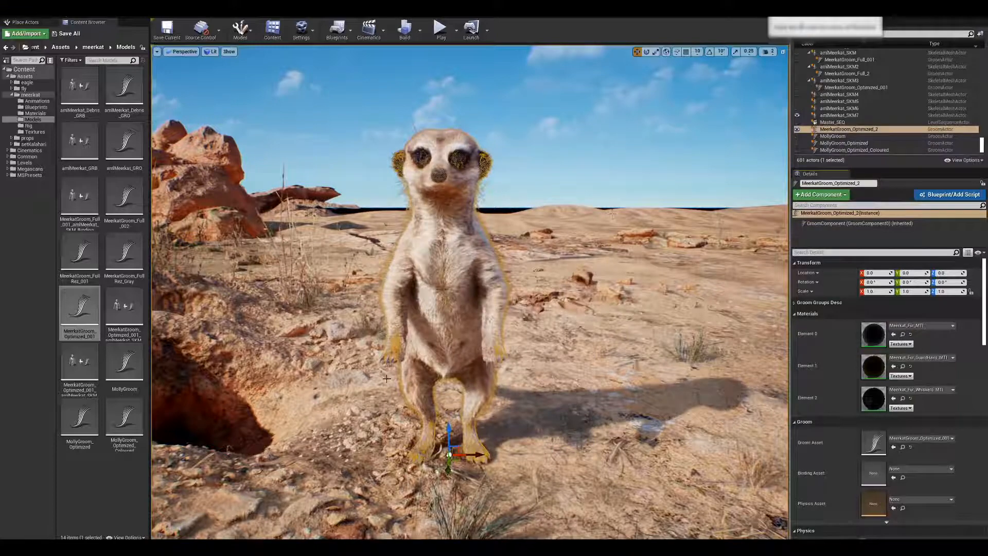
Create a groom binding for MeerkatGroom_Optimized_001 with amlMeerkat_SKM as the target skeletal mesh.
{"action": "right_click", "coordinate": [80, 306]}
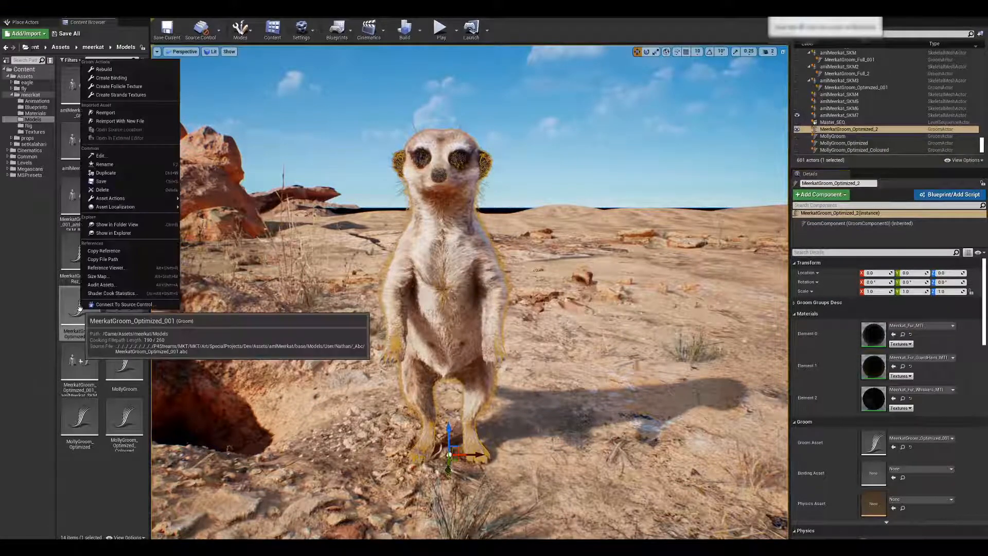
{"action": "left_click", "coordinate": [107, 77]}
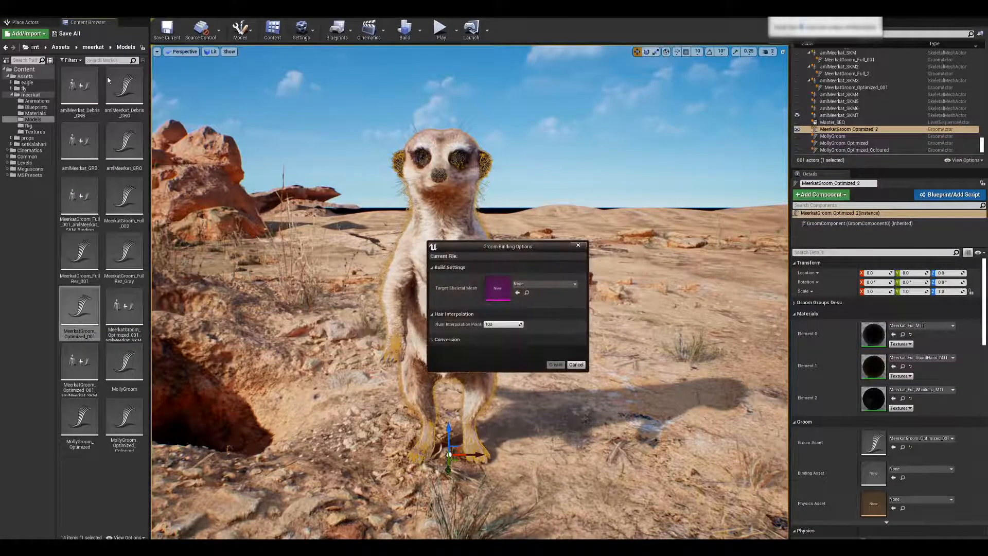
{"action": "left_click", "coordinate": [551, 283]}
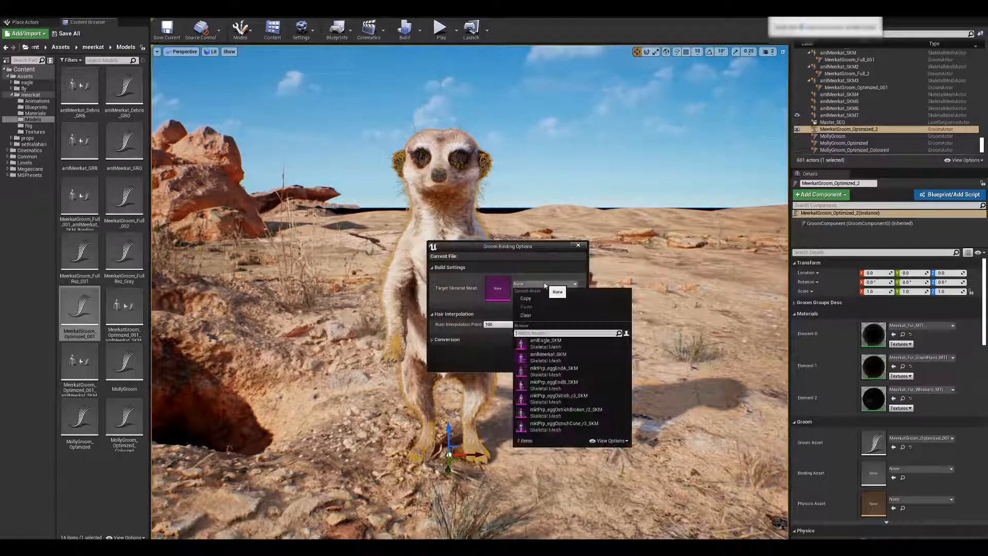
{"action": "left_click", "coordinate": [541, 356]}
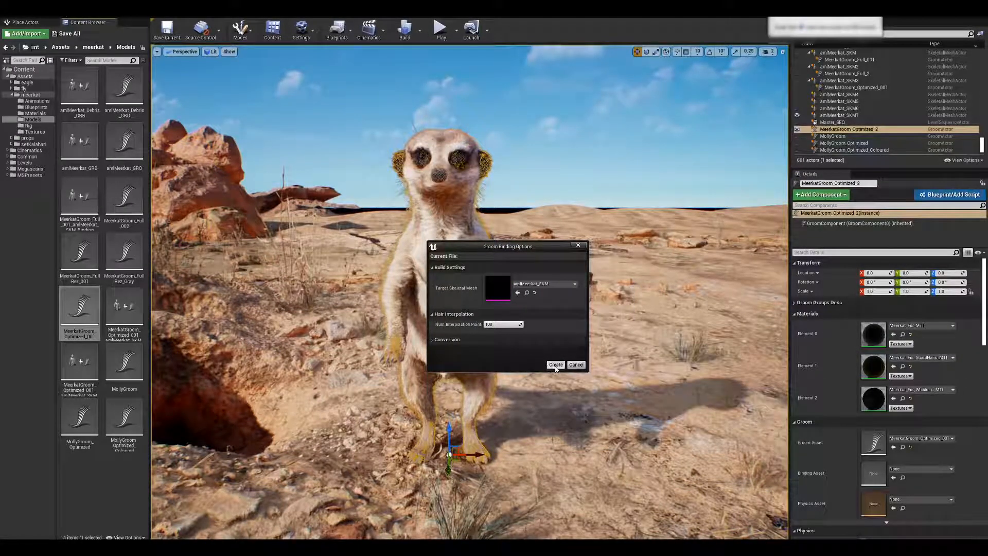
{"action": "left_click", "coordinate": [556, 365]}
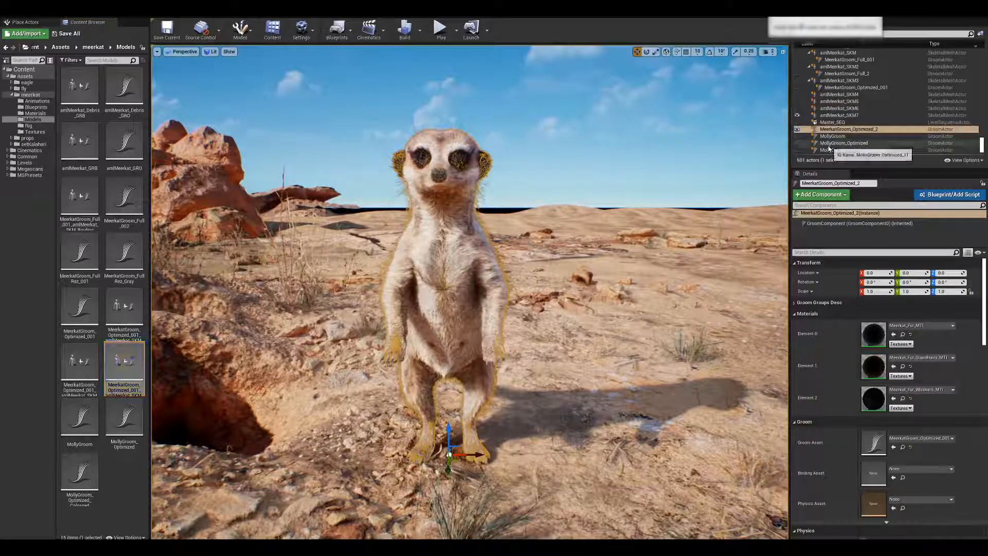
Attach MeerkatGroom_Optimized_2 to amlMeerkat_SKM7 and play the sentry pose animation asset on the skeletal mesh.
{"action": "scroll", "coordinate": [840, 131], "scroll_direction": "down", "scroll_amount": 1}
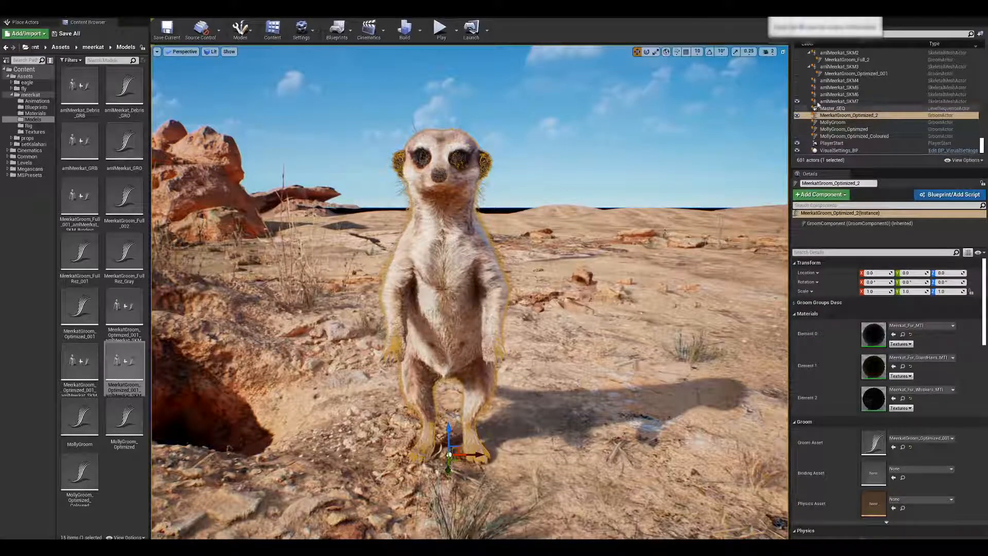
{"action": "left_click", "coordinate": [916, 250]}
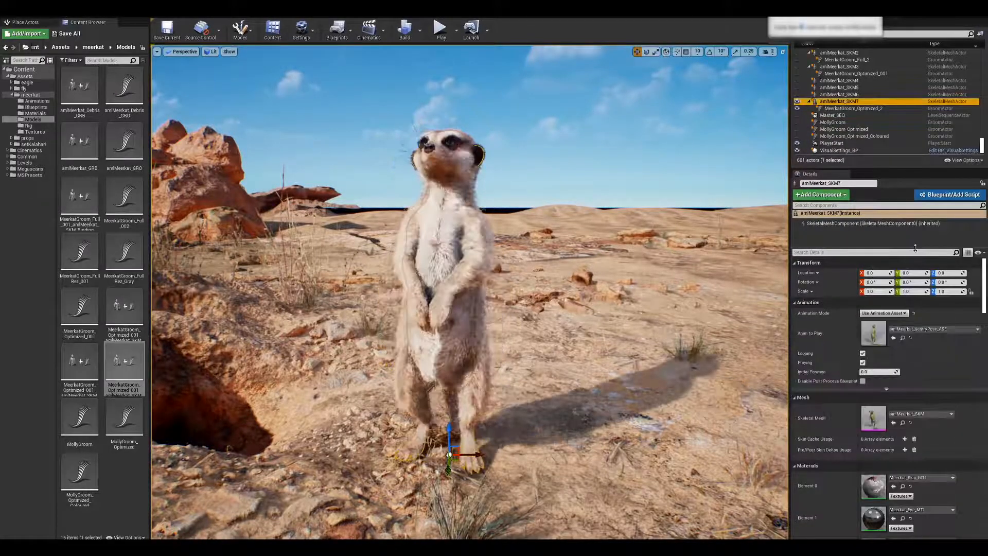
Inspect how the bound fur follows the meerkat from several sides during its sentry pose and walk animations.
{"action": "right_click_drag", "start_coordinate": [580, 271], "coordinate": [616, 255]}
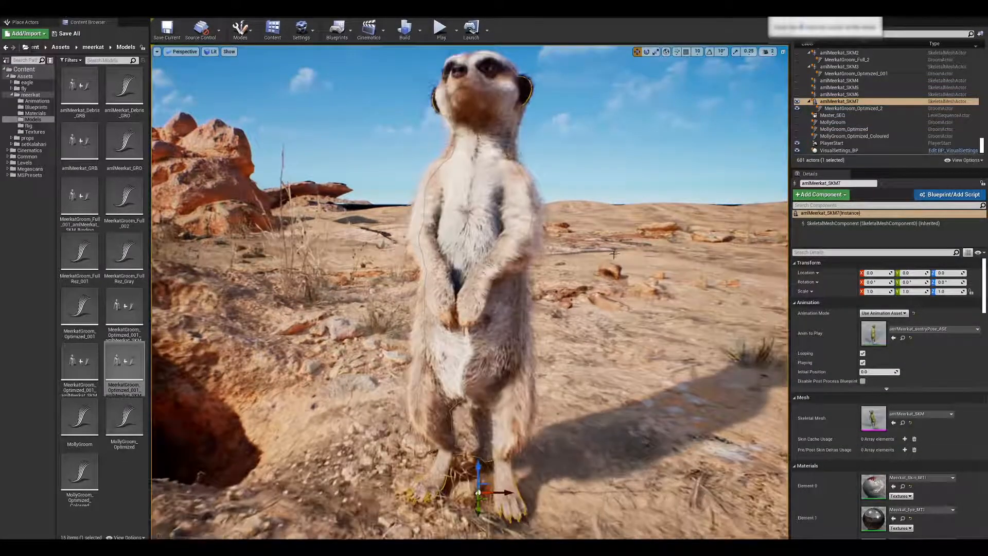
{"action": "left_click_drag", "start_coordinate": [616, 255], "coordinate": [577, 263], "text": "alt"}
{"action": "key", "text": "Escape"}
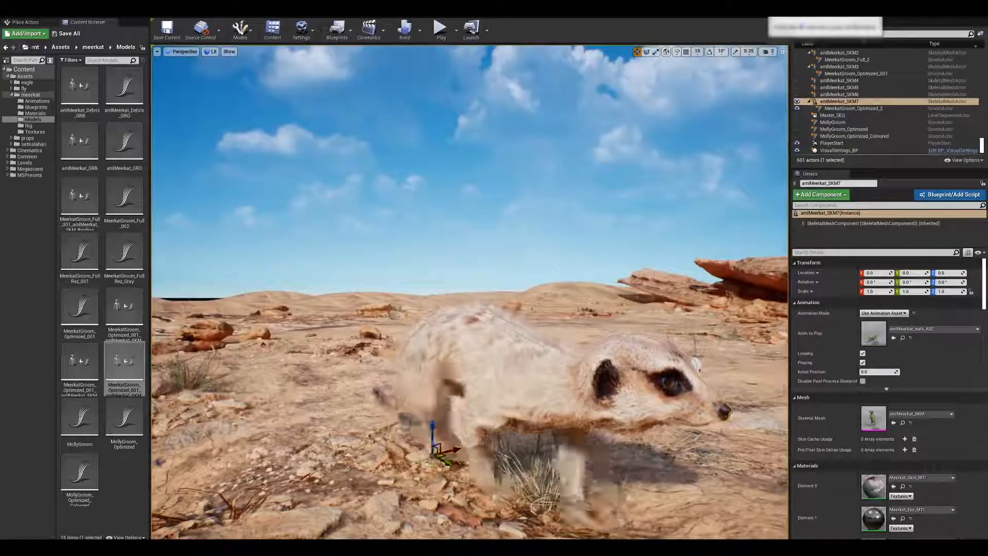
{"action": "right_click_drag", "start_coordinate": [554, 263], "coordinate": [569, 266]}
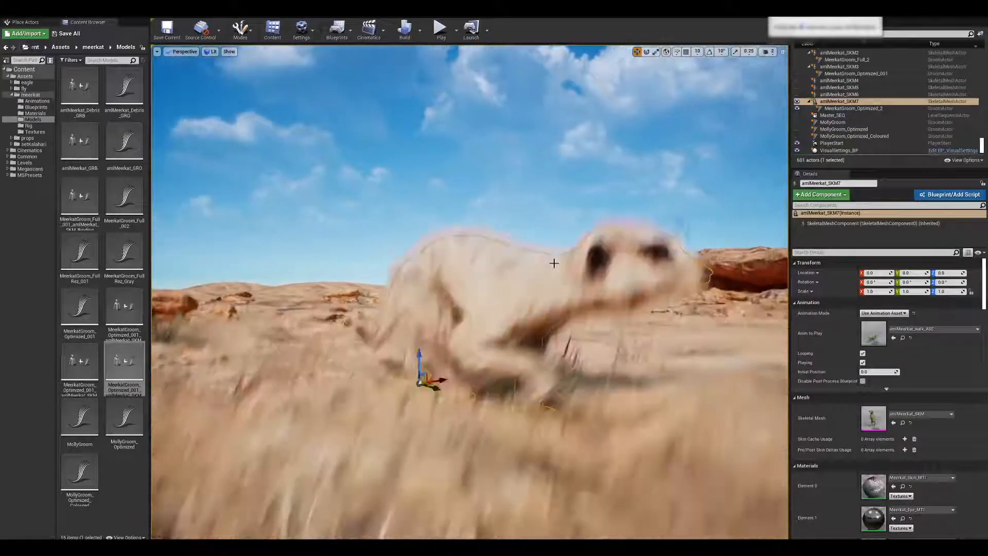
{"action": "key", "text": "Escape"}
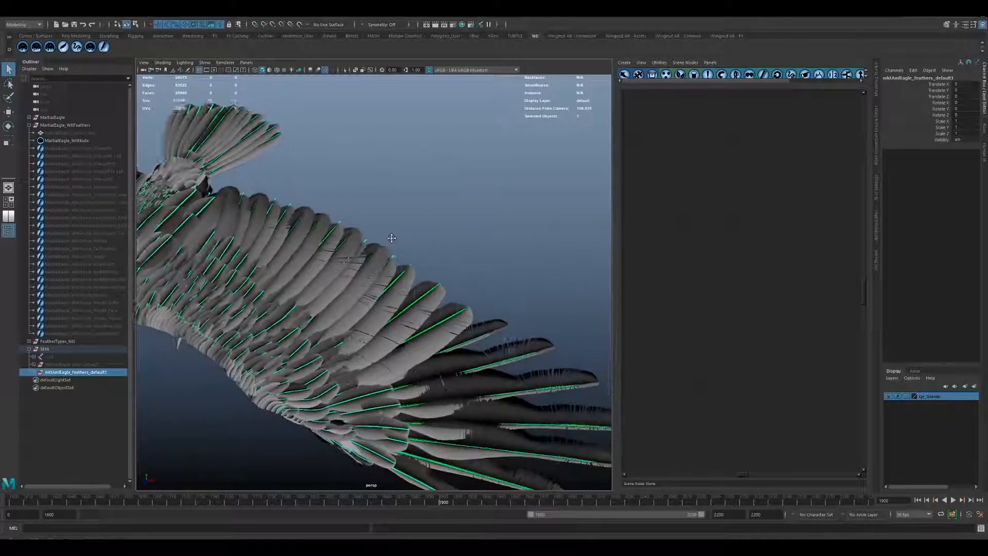
Switch to Maya and examine the martial eagle's wing feathers up close, including the barb splits near the tips.
{"action": "right_click_drag", "start_coordinate": [392, 238], "coordinate": [607, 352], "text": "alt"}
{"action": "middle_click_drag", "start_coordinate": [443, 276], "coordinate": [391, 261], "text": "alt"}
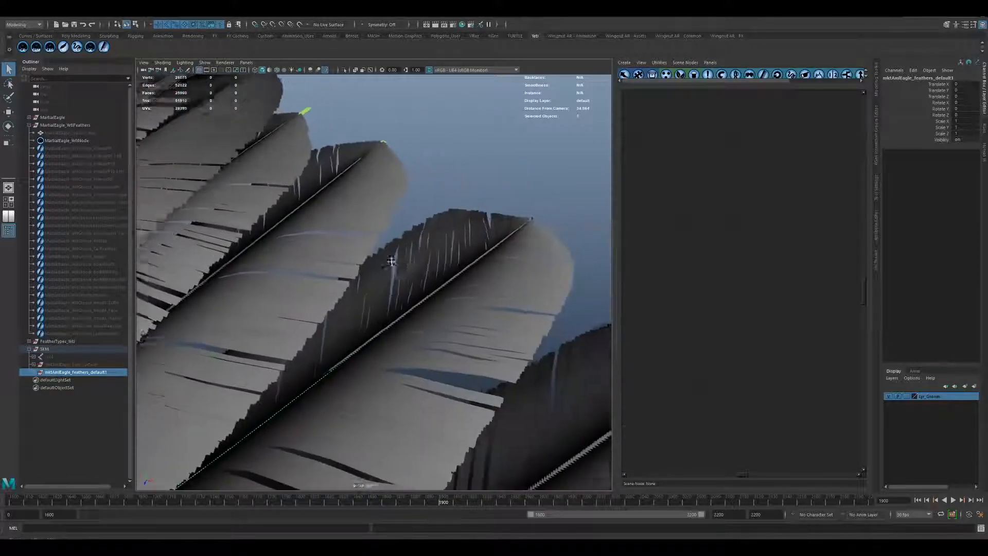